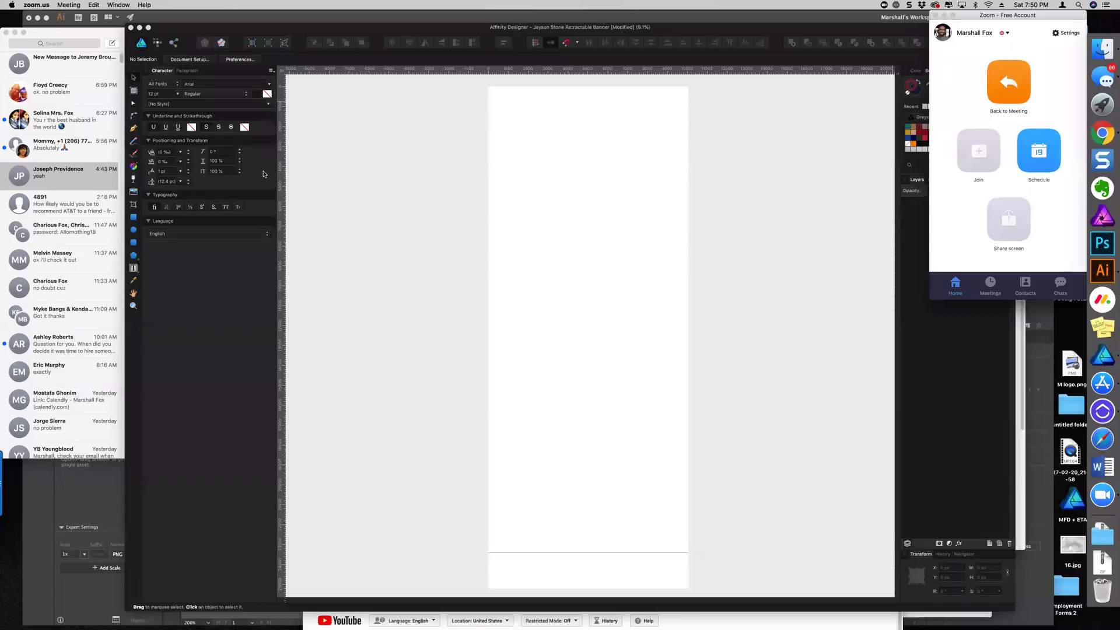
Bring the Messages conversation forward and browse its shared photos and attachments
{"action": "left_click", "coordinate": [121, 182]}
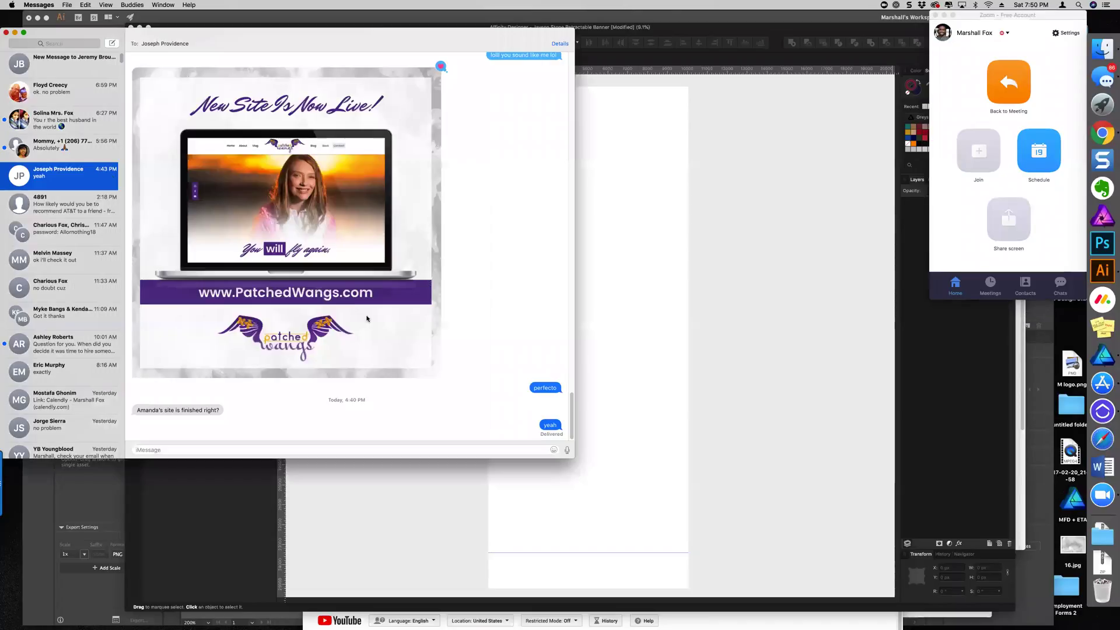
{"action": "scroll", "coordinate": [409, 204], "scroll_direction": "up", "scroll_amount": 5}
{"action": "left_click", "coordinate": [559, 46]}
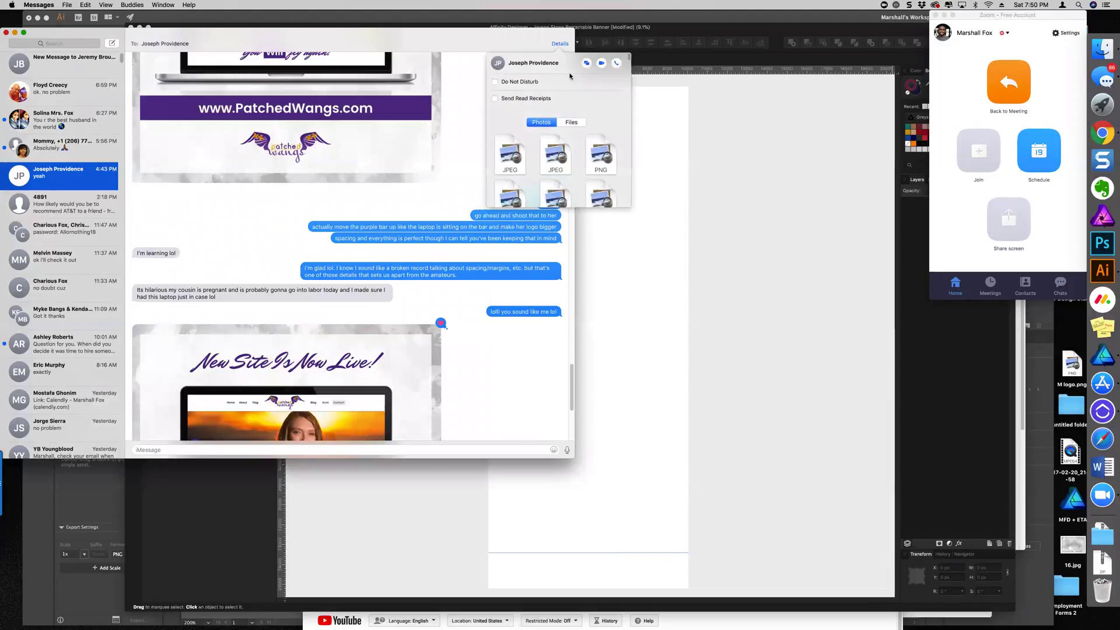
{"action": "scroll", "coordinate": [556, 175], "scroll_direction": "down", "scroll_amount": 1}
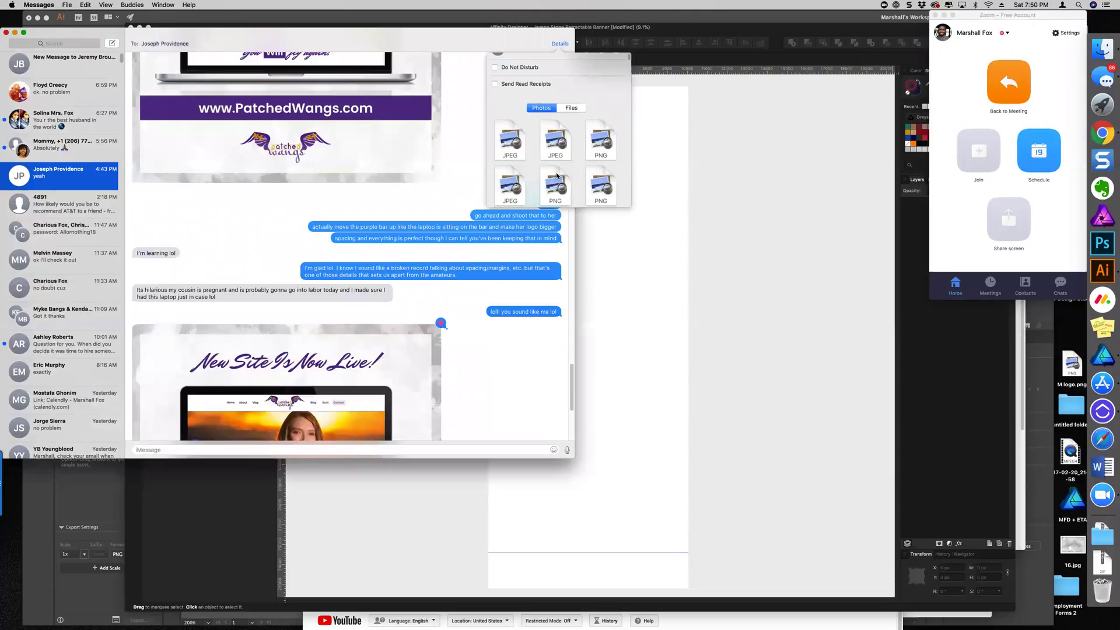
{"action": "left_click_drag", "start_coordinate": [595, 157], "coordinate": [594, 154]}
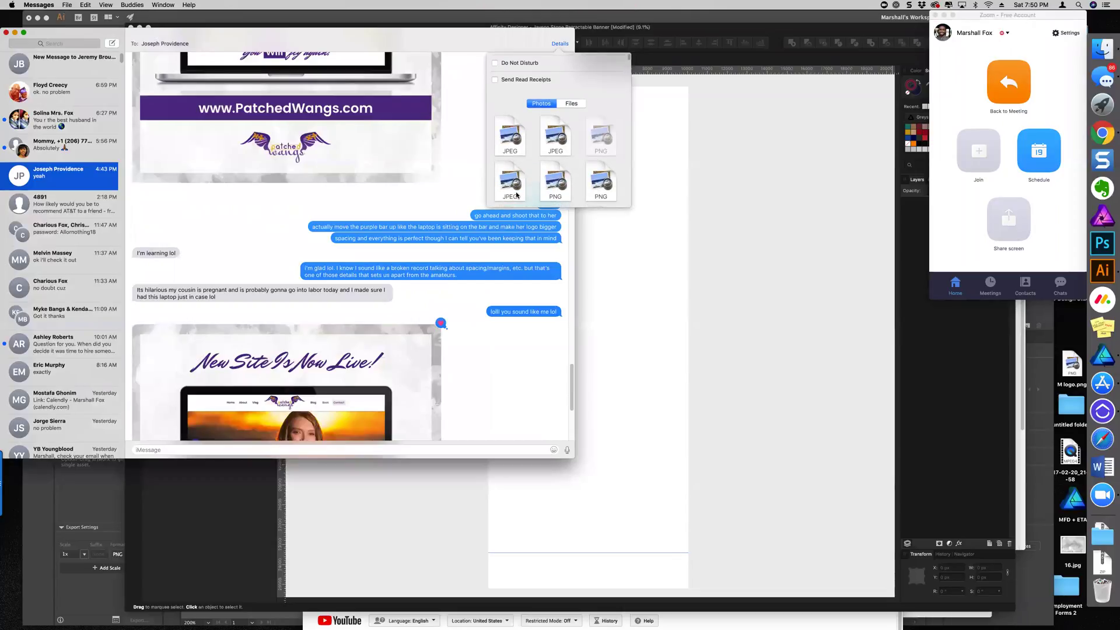
{"action": "scroll", "coordinate": [516, 195], "scroll_direction": "down", "scroll_amount": 4}
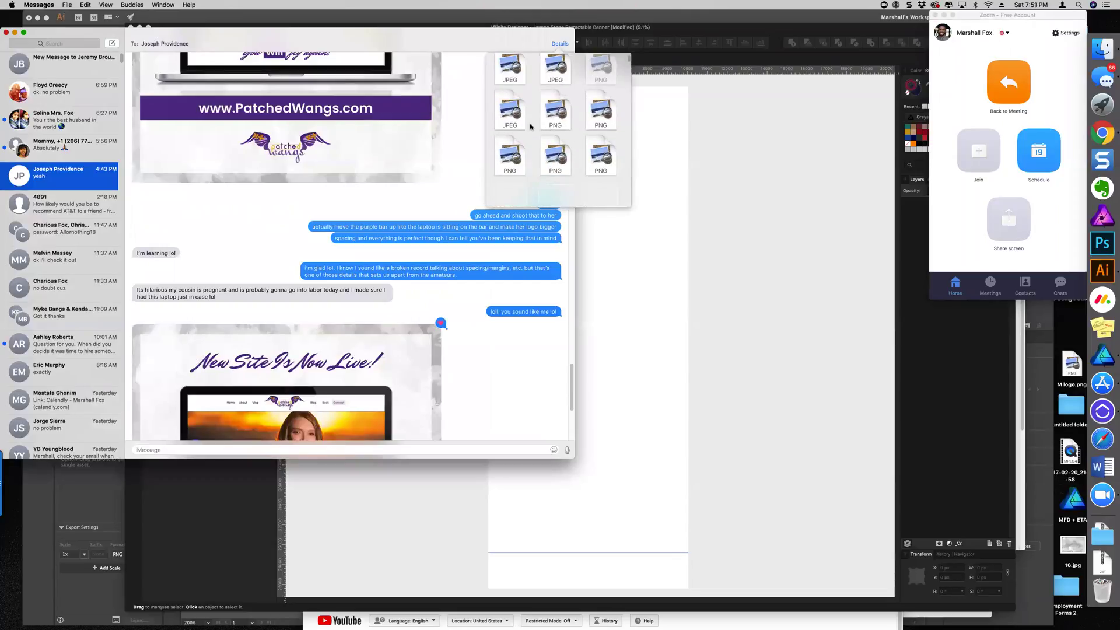
{"action": "scroll", "coordinate": [395, 264], "scroll_direction": "up", "scroll_amount": 15}
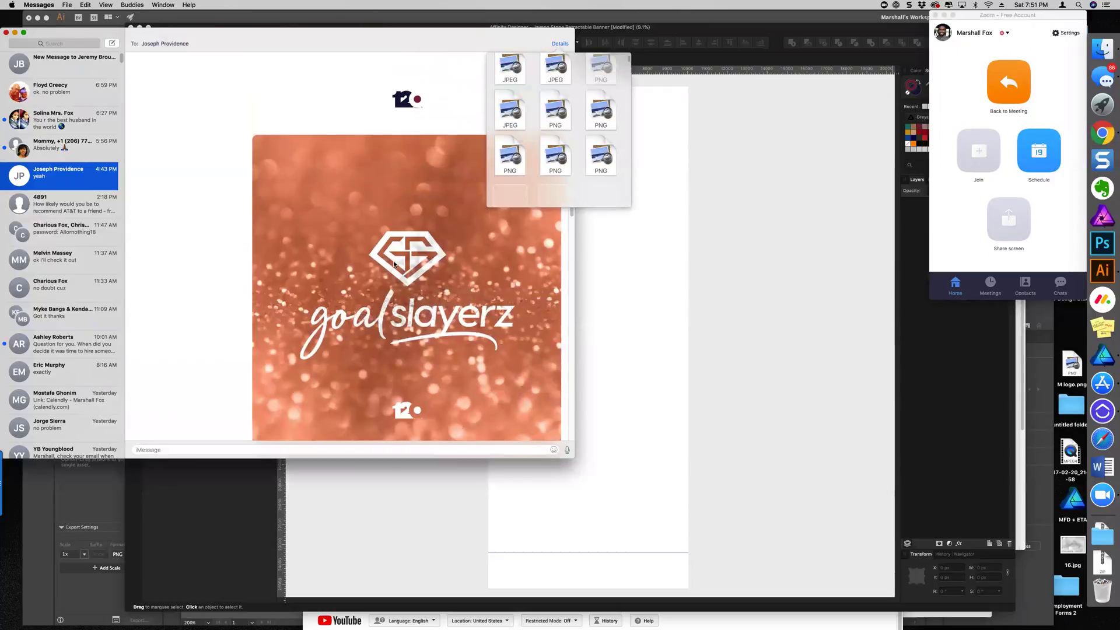
{"action": "scroll", "coordinate": [447, 337], "scroll_direction": "down", "scroll_amount": 10}
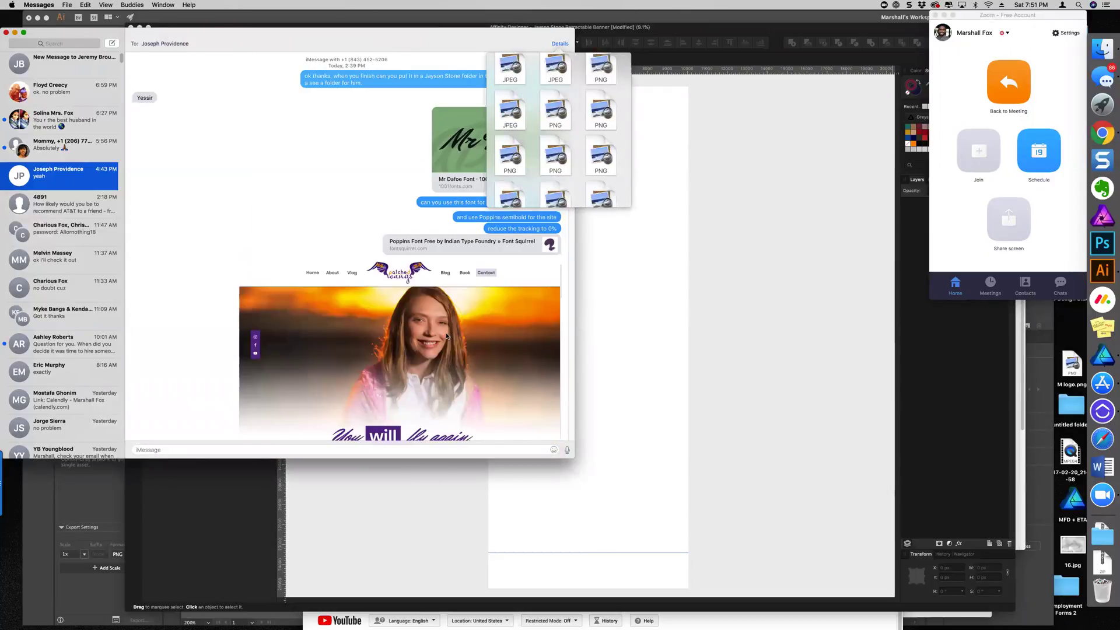
{"action": "scroll", "coordinate": [447, 337], "scroll_direction": "up", "scroll_amount": 15}
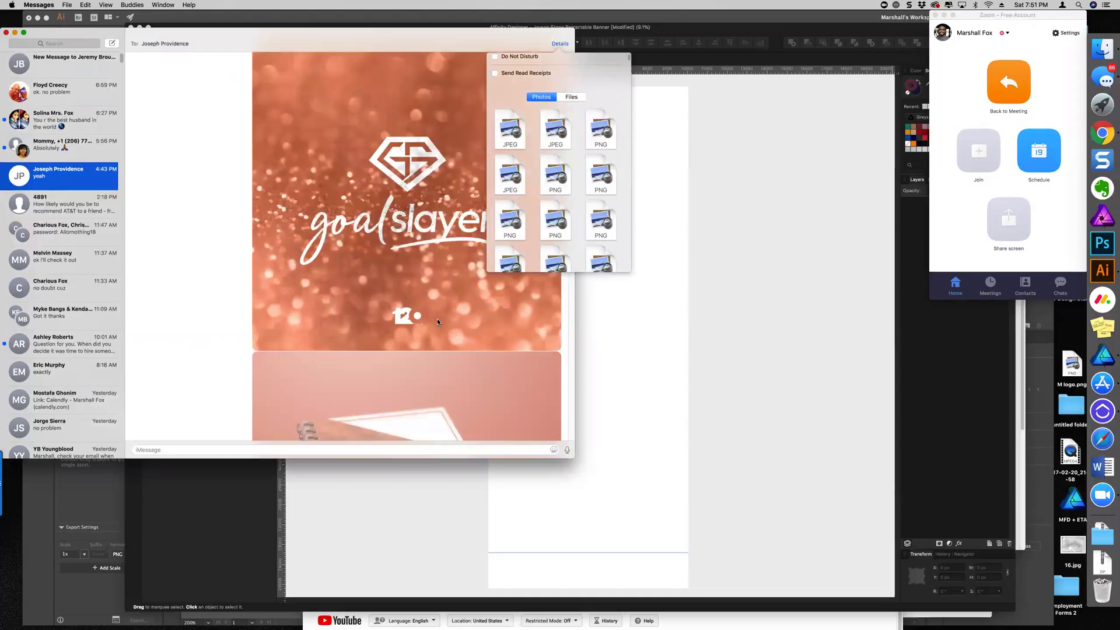
{"action": "scroll", "coordinate": [438, 322], "scroll_direction": "down", "scroll_amount": 10}
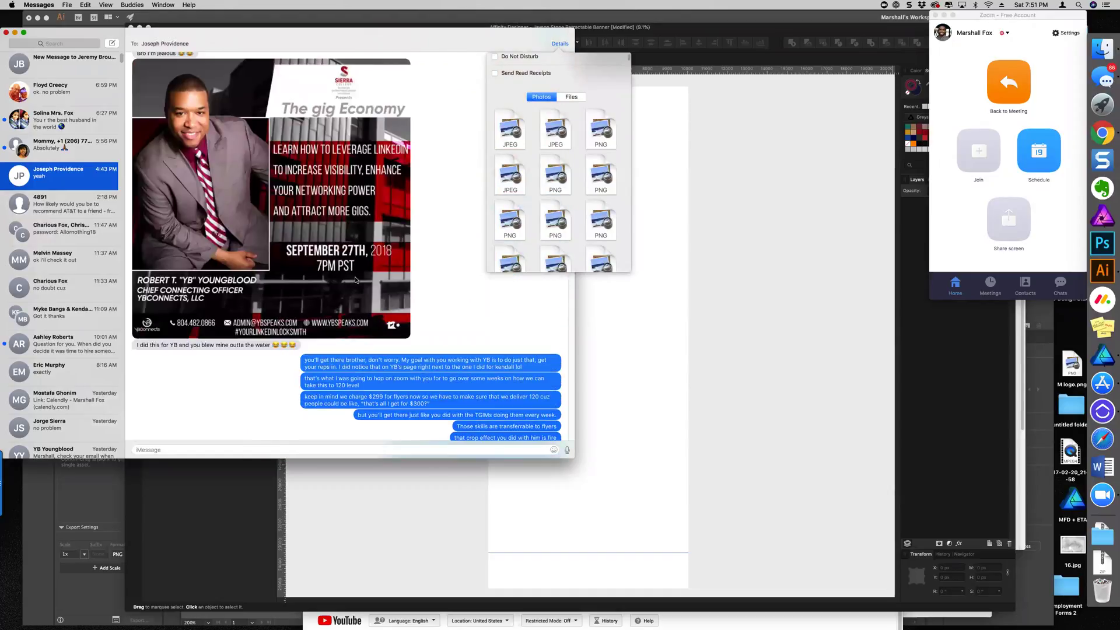
Select the Gig Economy flyer image IMG_4065.jpeg and Quick Look it at full size
{"action": "left_click", "coordinate": [356, 283]}
{"action": "scroll", "coordinate": [356, 286], "scroll_direction": "up", "scroll_amount": 5}
{"action": "scroll", "coordinate": [358, 295], "scroll_direction": "down", "scroll_amount": 3}
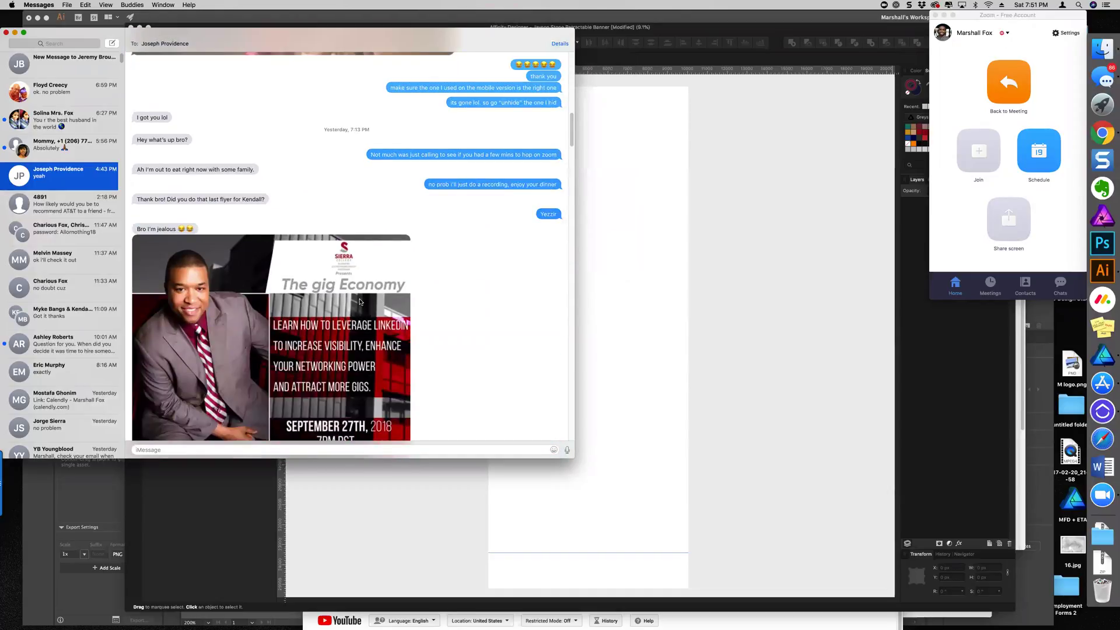
{"action": "left_click", "coordinate": [360, 301]}
{"action": "key", "text": "space"}
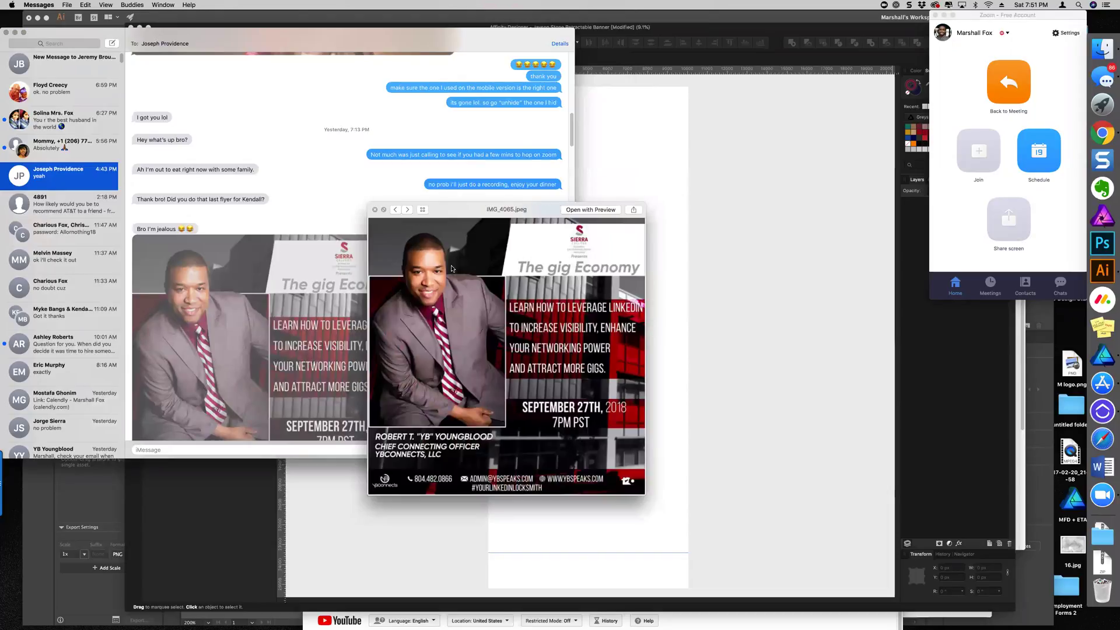
Enlarge the flyer's Quick Look window and move it up and left, then return to Chrome
{"action": "left_click_drag", "start_coordinate": [451, 268], "coordinate": [379, 162]}
{"action": "left_click_drag", "start_coordinate": [571, 387], "coordinate": [750, 517]}
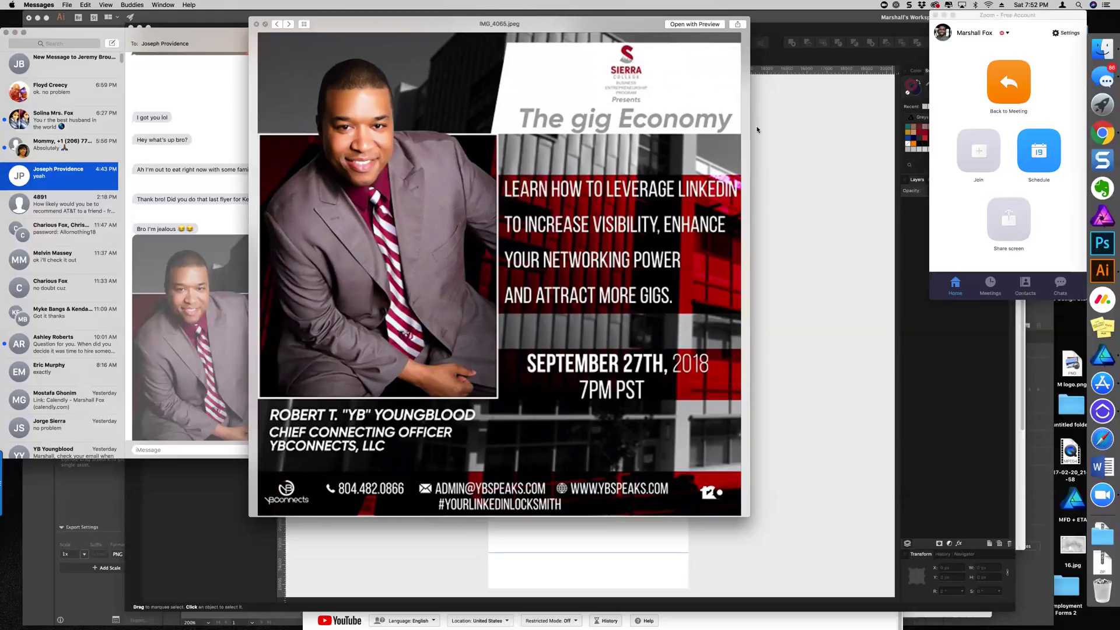
{"action": "left_click", "coordinate": [1102, 133]}
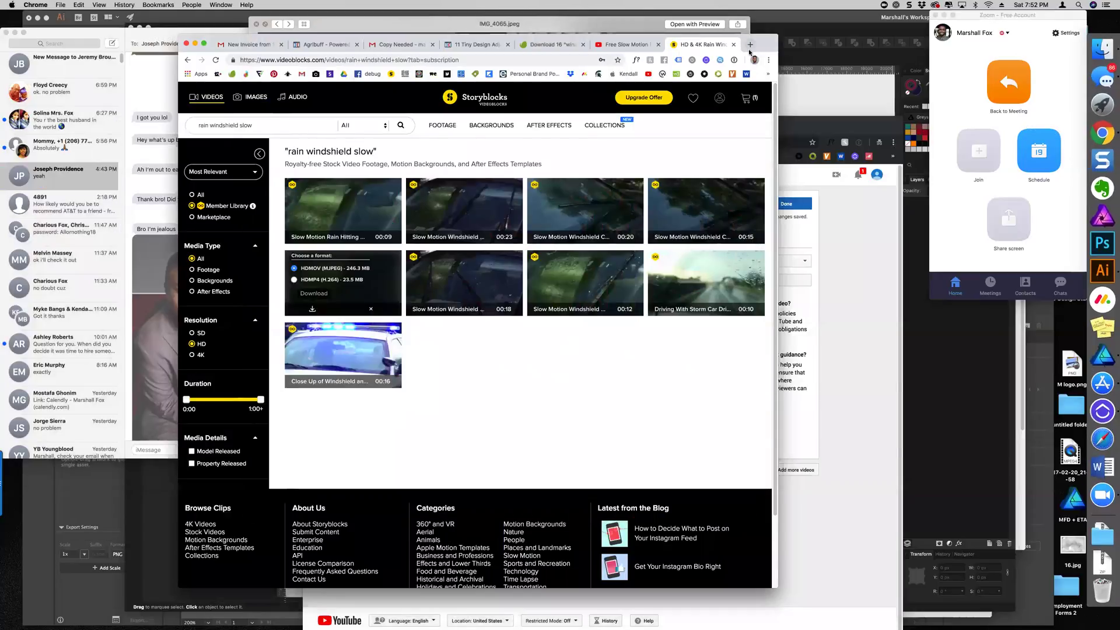
Search Google for 'sierra college' in a new tab and show the image results
{"action": "left_click", "coordinate": [751, 44]}
{"action": "mouse_move", "coordinate": [759, 45]}
{"action": "left_mouse_down"}
{"action": "mouse_move", "coordinate": [864, 99]}
{"action": "mouse_move", "coordinate": [912, 85]}
{"action": "left_mouse_up"}
{"action": "left_click", "coordinate": [576, 267]}
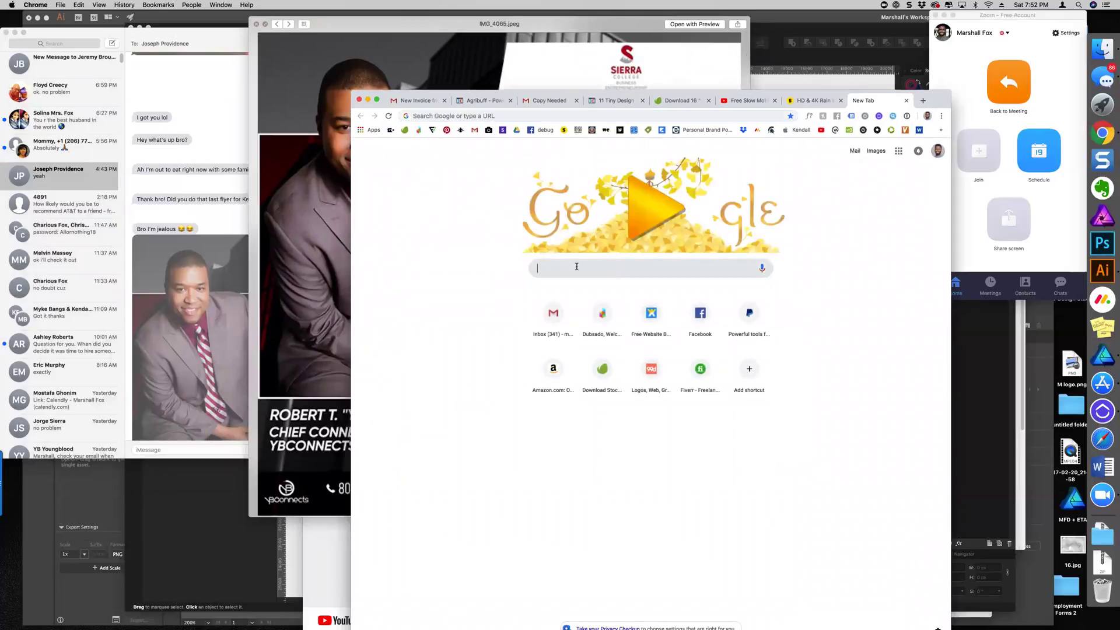
{"action": "type", "text": "sierra college"}
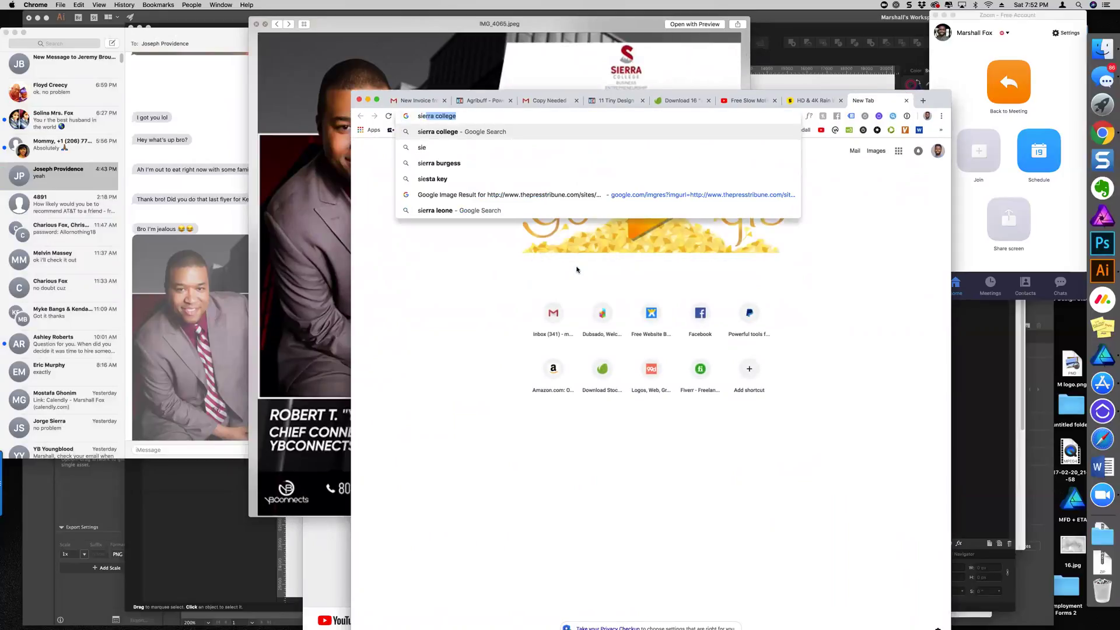
{"action": "key", "text": "Return"}
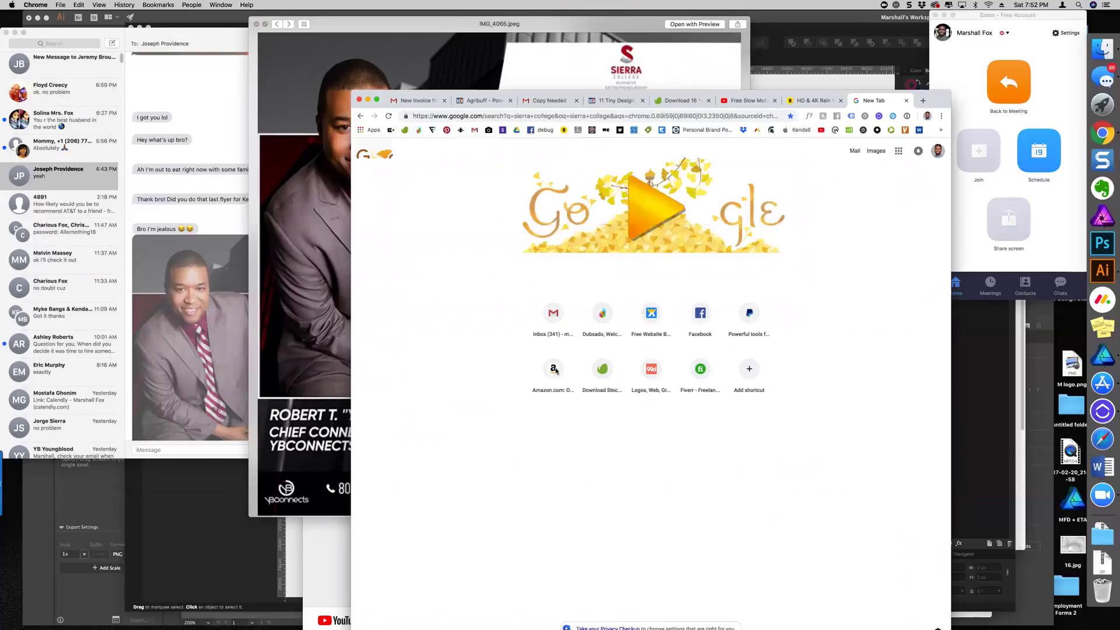
{"action": "left_click", "coordinate": [503, 183]}
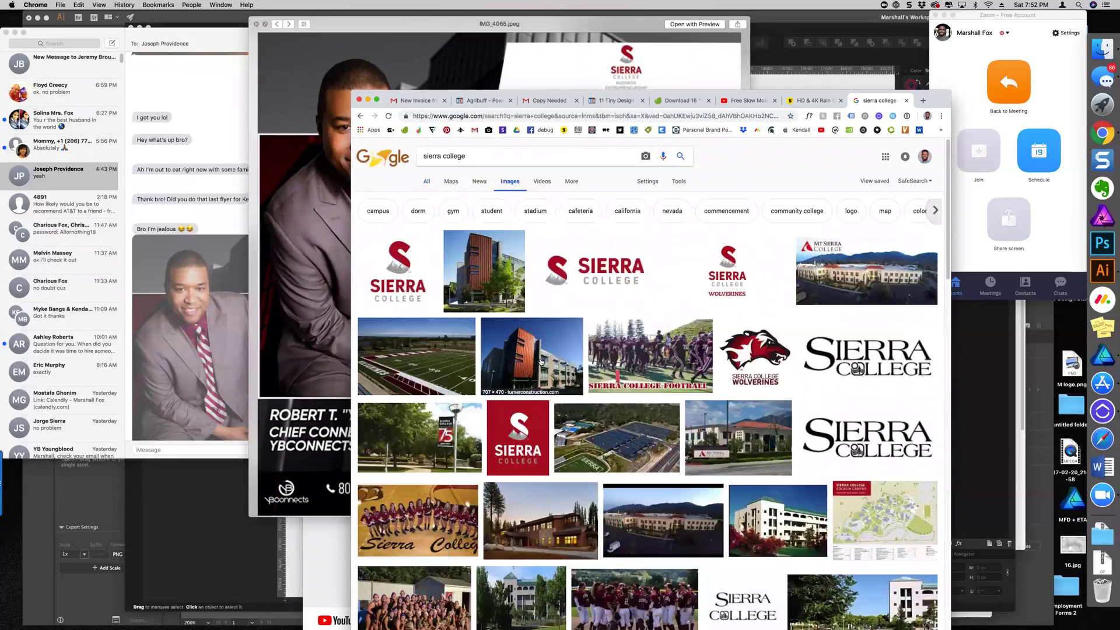
Preview Sierra College building photos, ending on the Math And Technology building image
{"action": "left_click", "coordinate": [491, 267]}
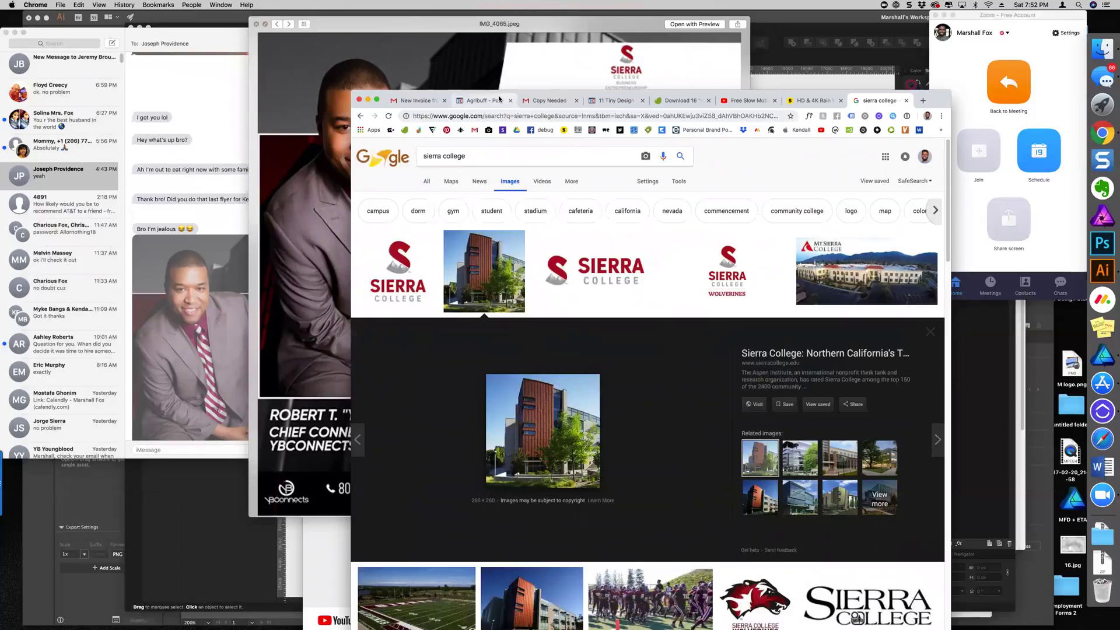
{"action": "scroll", "coordinate": [694, 430], "scroll_direction": "down", "scroll_amount": 5}
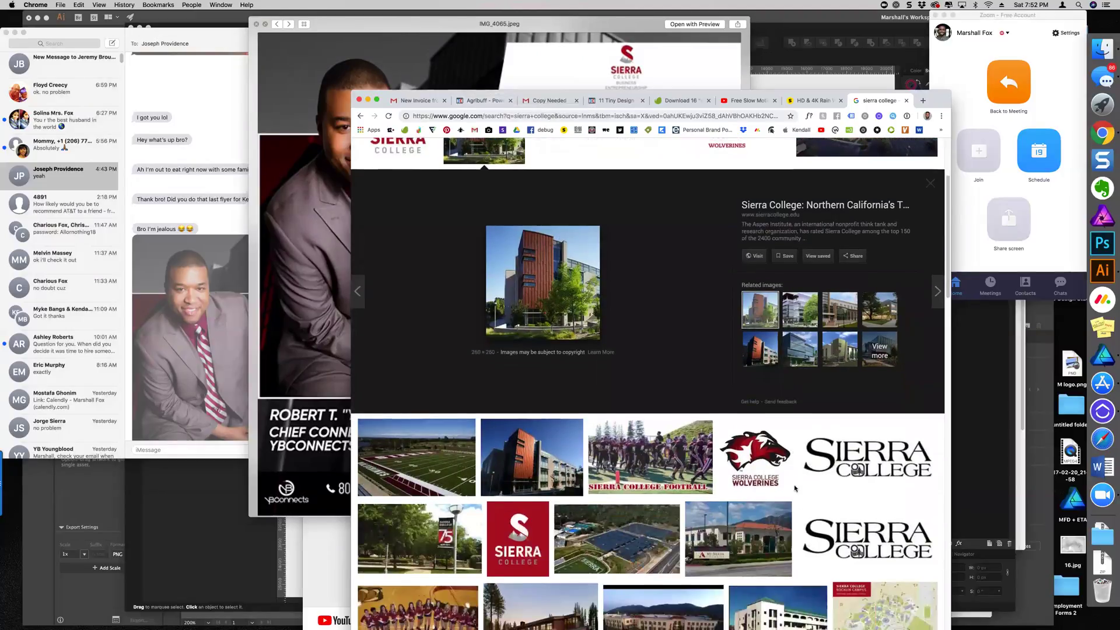
{"action": "left_click", "coordinate": [496, 374]}
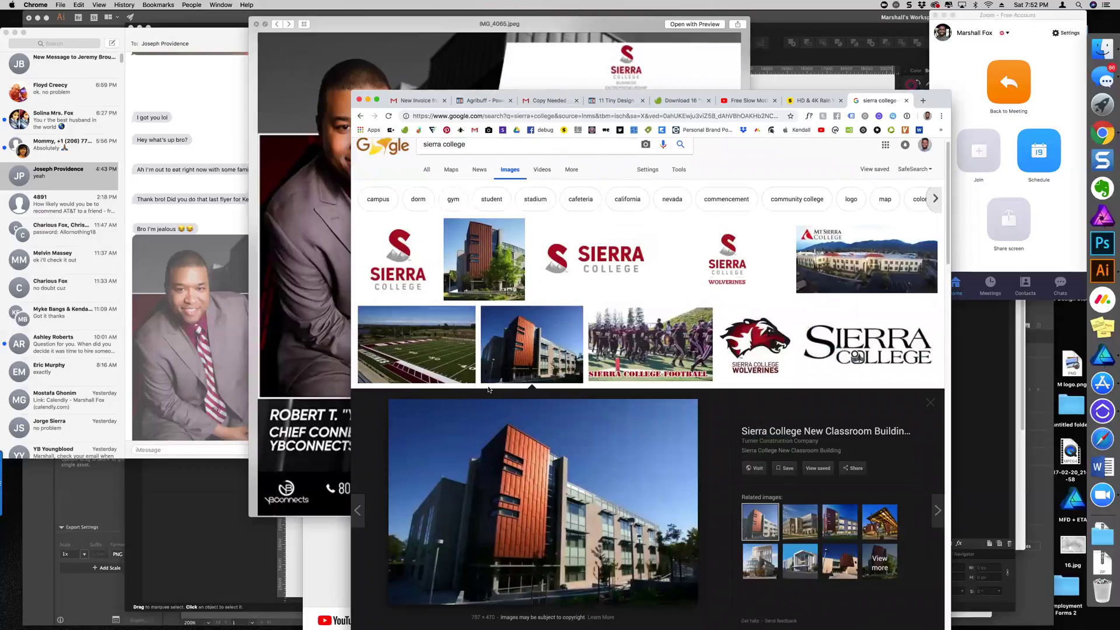
{"action": "scroll", "coordinate": [546, 544], "scroll_direction": "down", "scroll_amount": 2}
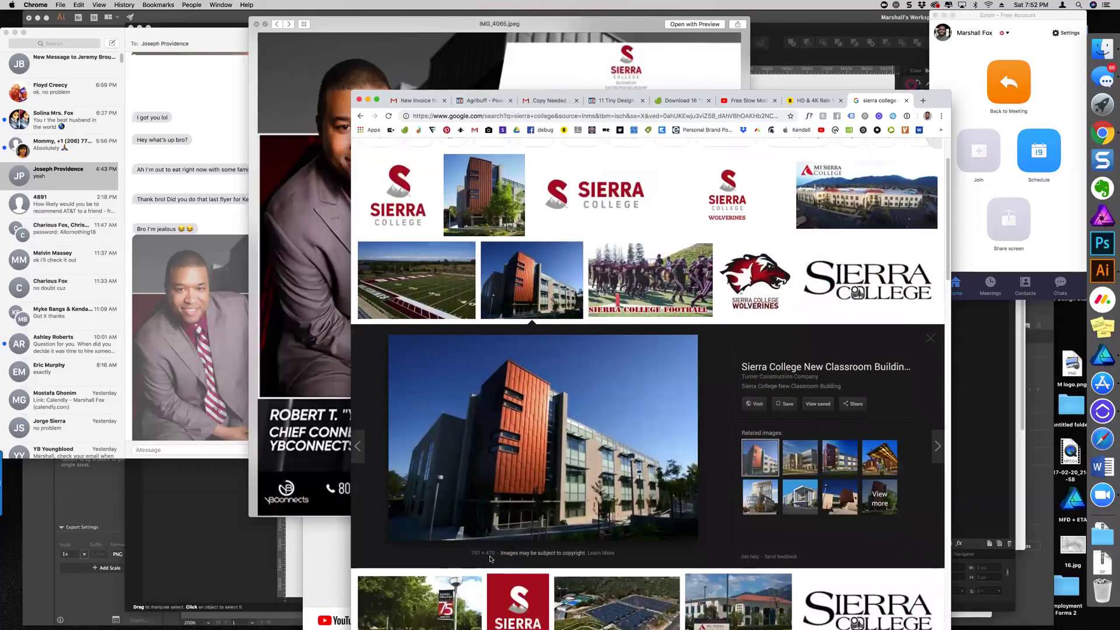
{"action": "scroll", "coordinate": [480, 401], "scroll_direction": "down", "scroll_amount": 3}
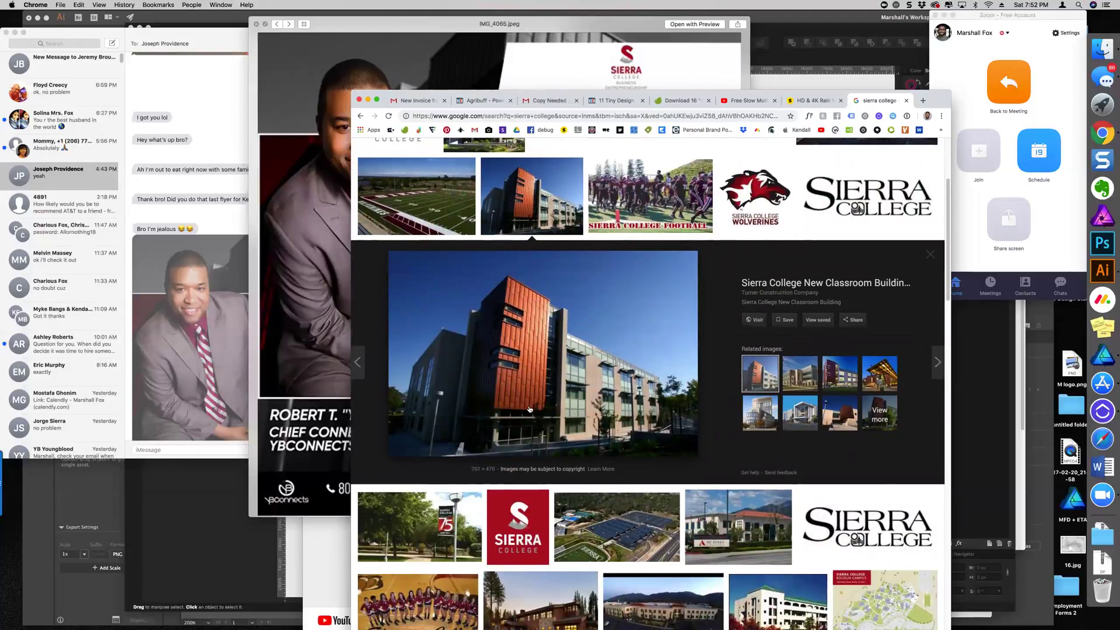
{"action": "left_click", "coordinate": [320, 278]}
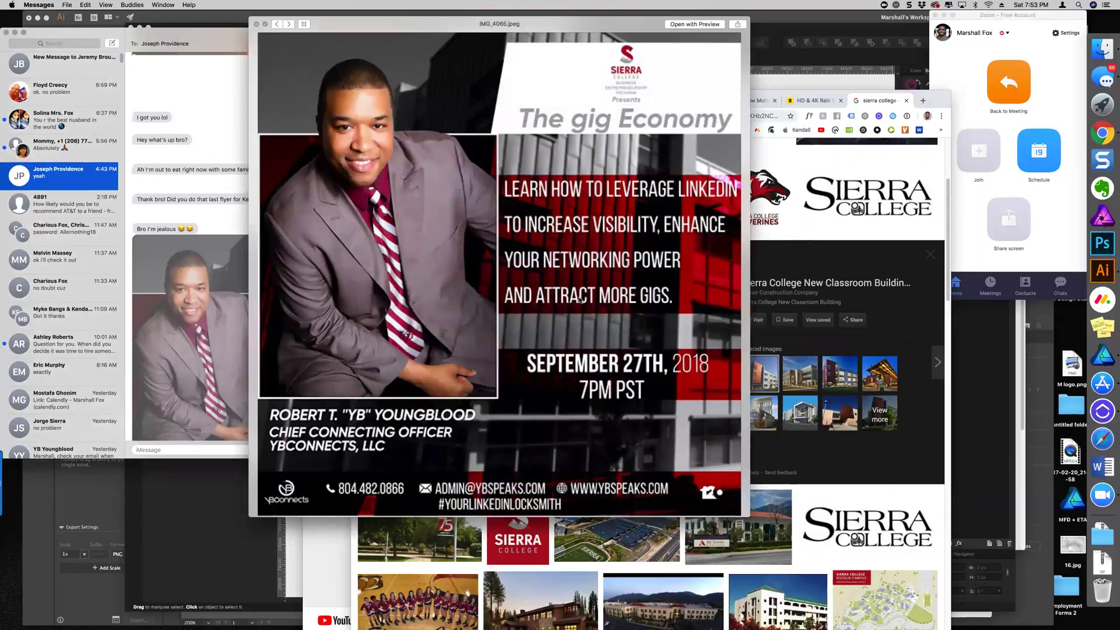
{"action": "left_click", "coordinate": [783, 273]}
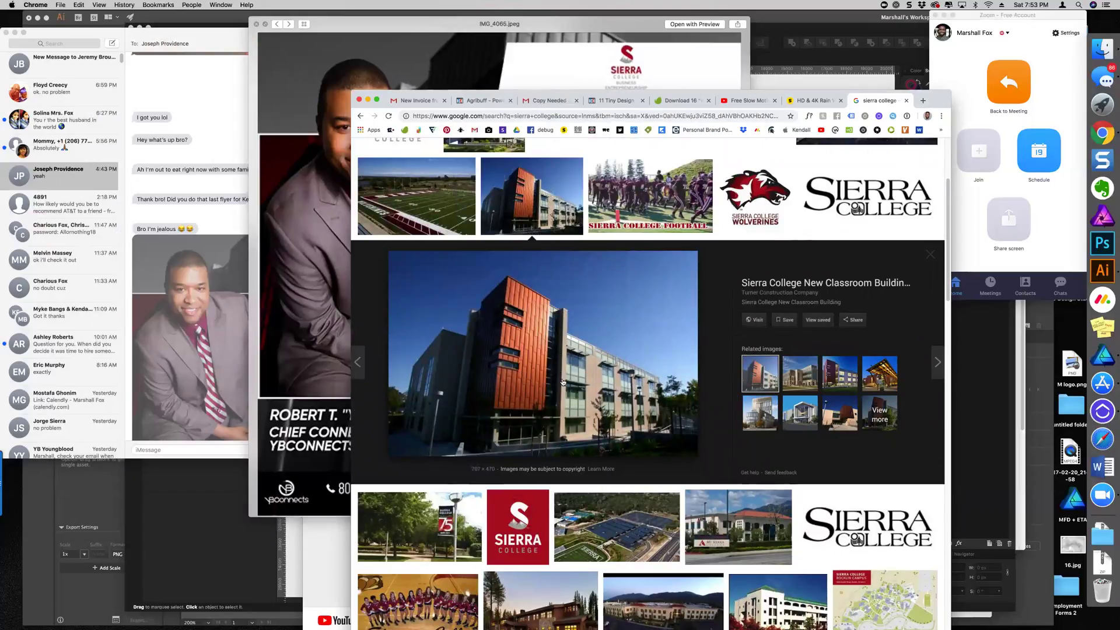
{"action": "scroll", "coordinate": [611, 418], "scroll_direction": "up", "scroll_amount": 5}
{"action": "scroll", "coordinate": [821, 414], "scroll_direction": "down", "scroll_amount": 3}
{"action": "left_click", "coordinate": [825, 416]}
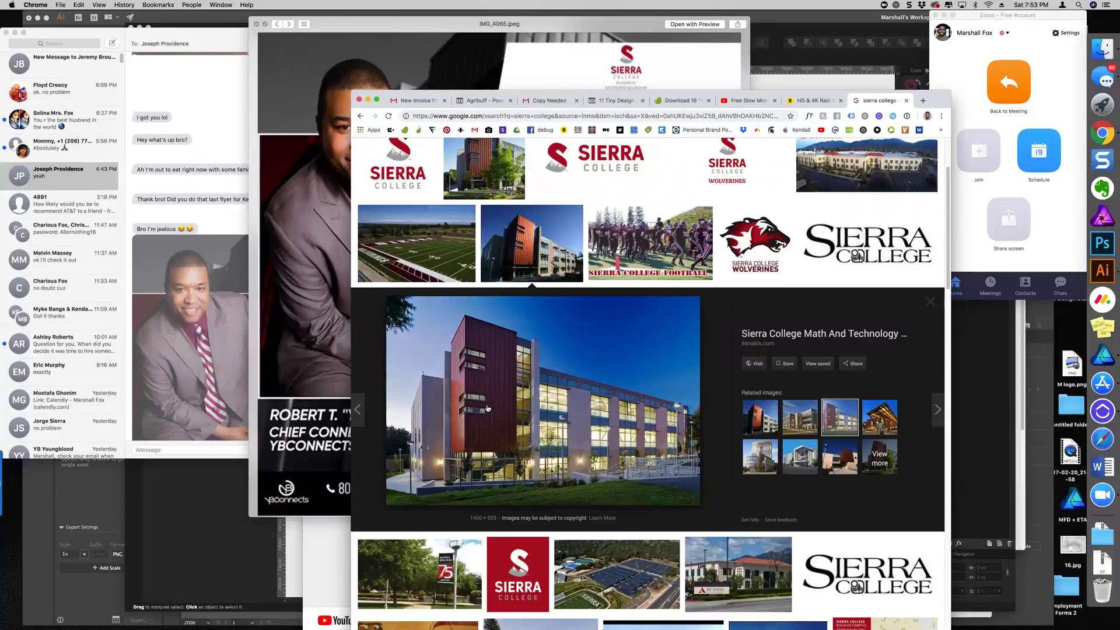
Bring the flyer preview forward, shrink it, and place it lower left beside the photos
{"action": "left_click", "coordinate": [309, 113]}
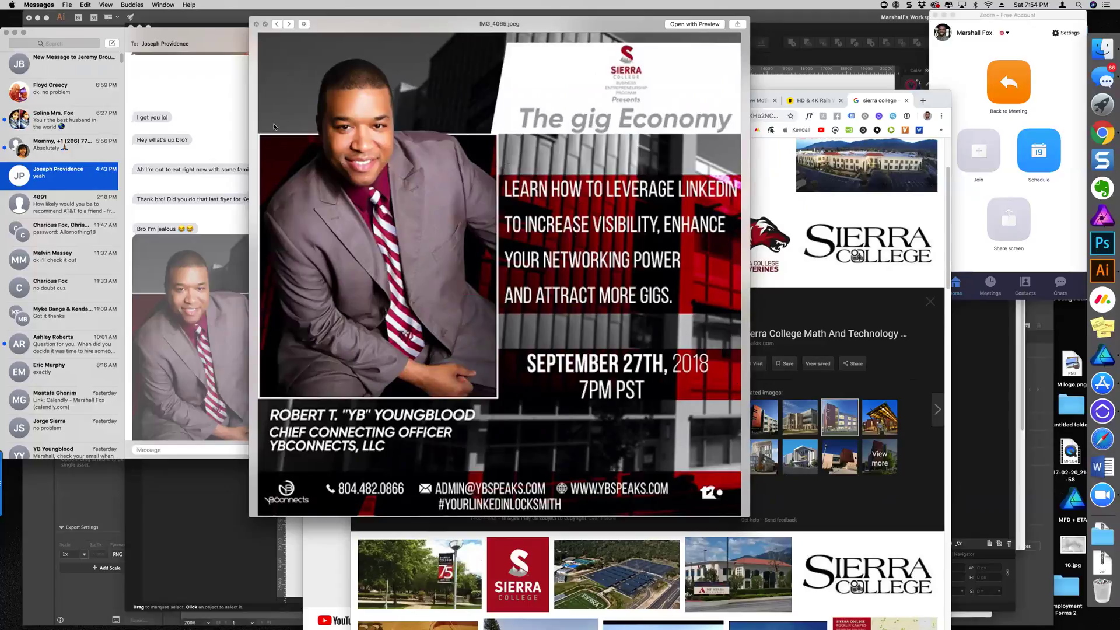
{"action": "mouse_move", "coordinate": [723, 22]}
{"action": "left_mouse_down"}
{"action": "mouse_move", "coordinate": [863, 239]}
{"action": "mouse_move", "coordinate": [736, 16]}
{"action": "left_mouse_up"}
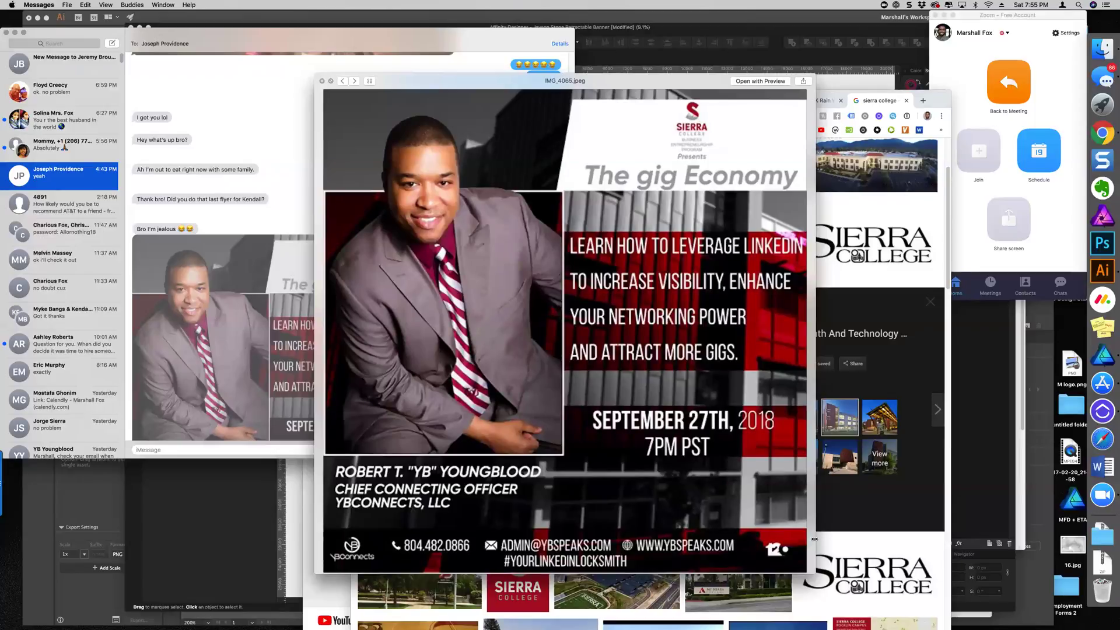
{"action": "left_click_drag", "start_coordinate": [814, 574], "coordinate": [883, 544]}
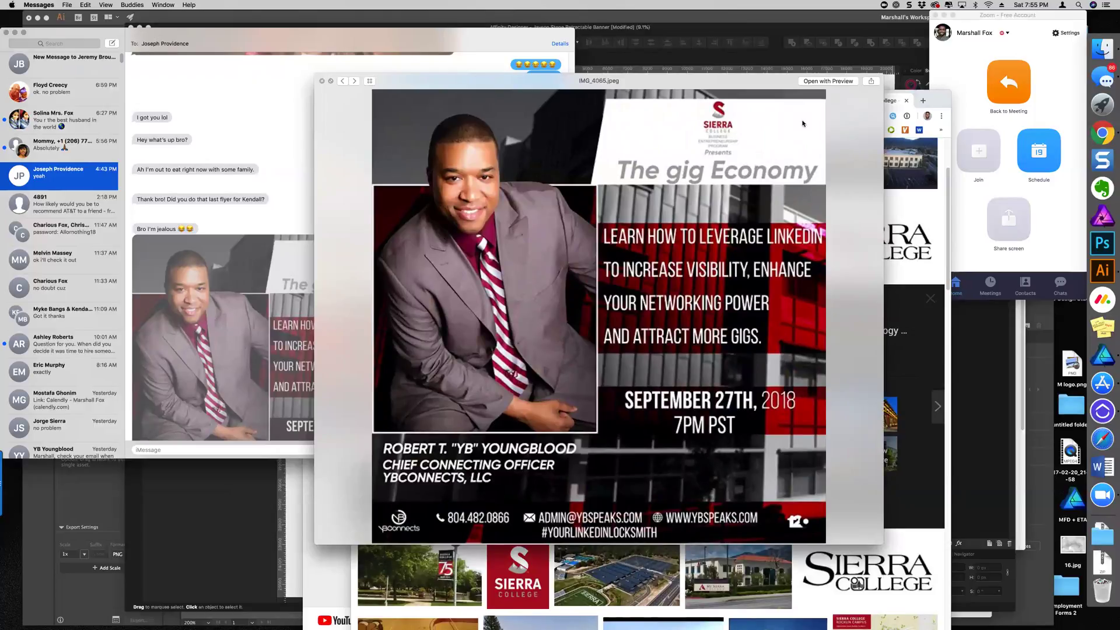
{"action": "left_click_drag", "start_coordinate": [728, 76], "coordinate": [713, 378]}
Preview the Sierra College logo, shift Chrome left and the flyer up, then switch to Affinity Designer
{"action": "left_click", "coordinate": [701, 315]}
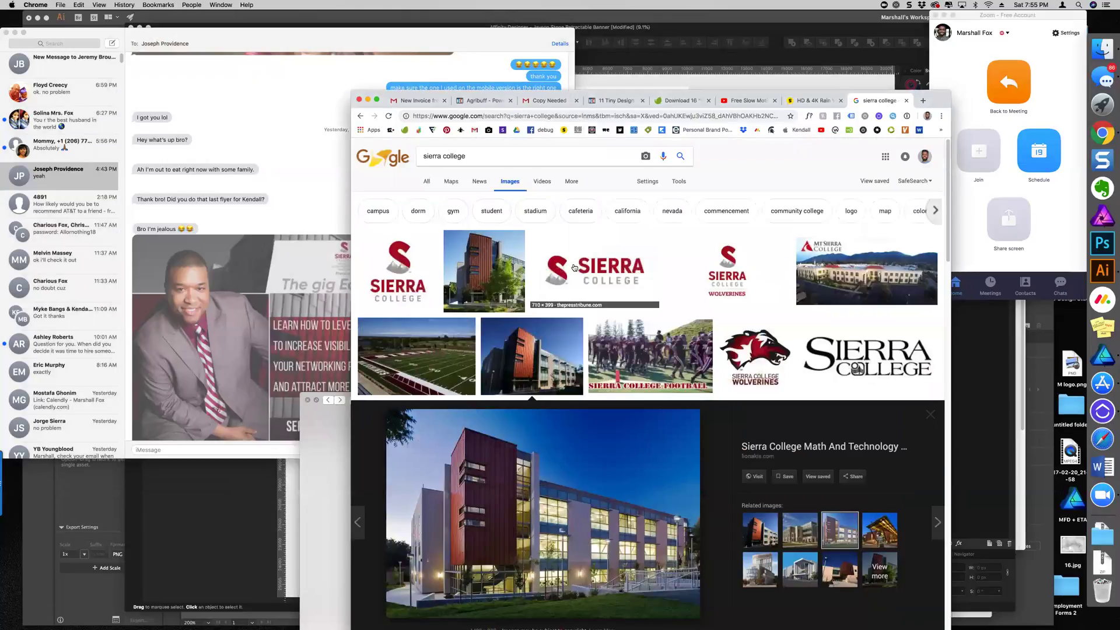
{"action": "left_click", "coordinate": [574, 268]}
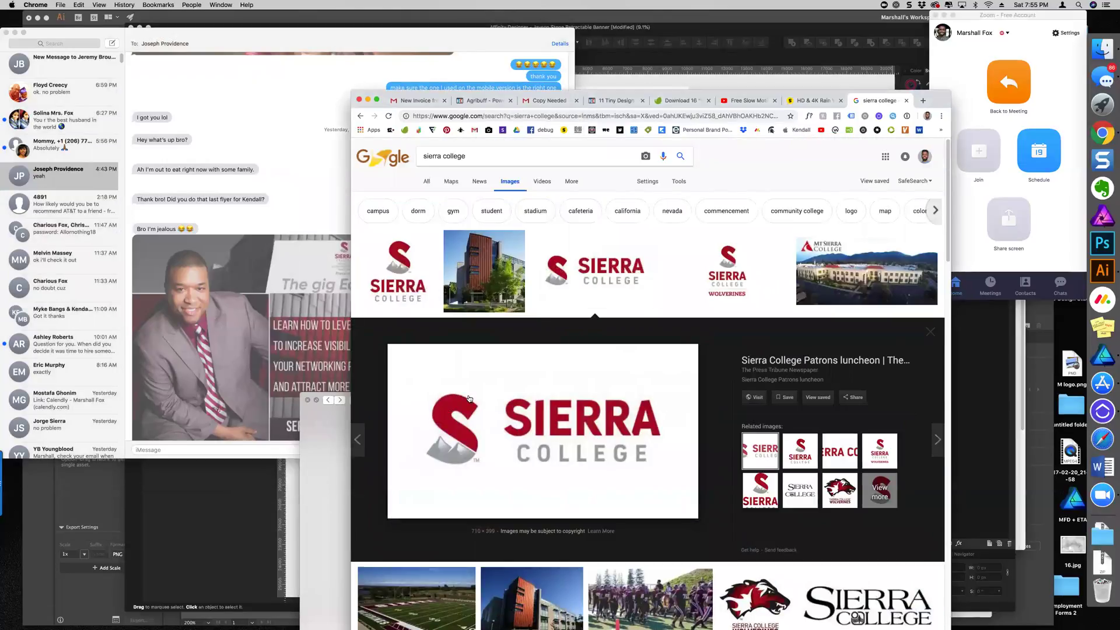
{"action": "left_click_drag", "start_coordinate": [485, 95], "coordinate": [236, 83]}
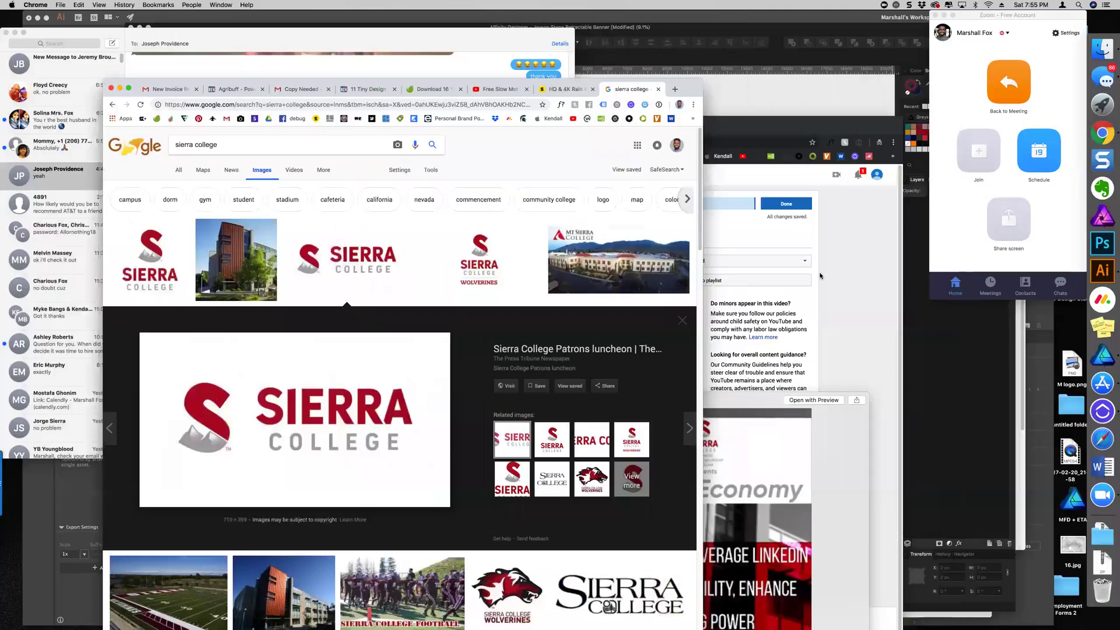
{"action": "left_click_drag", "start_coordinate": [758, 406], "coordinate": [762, 178]}
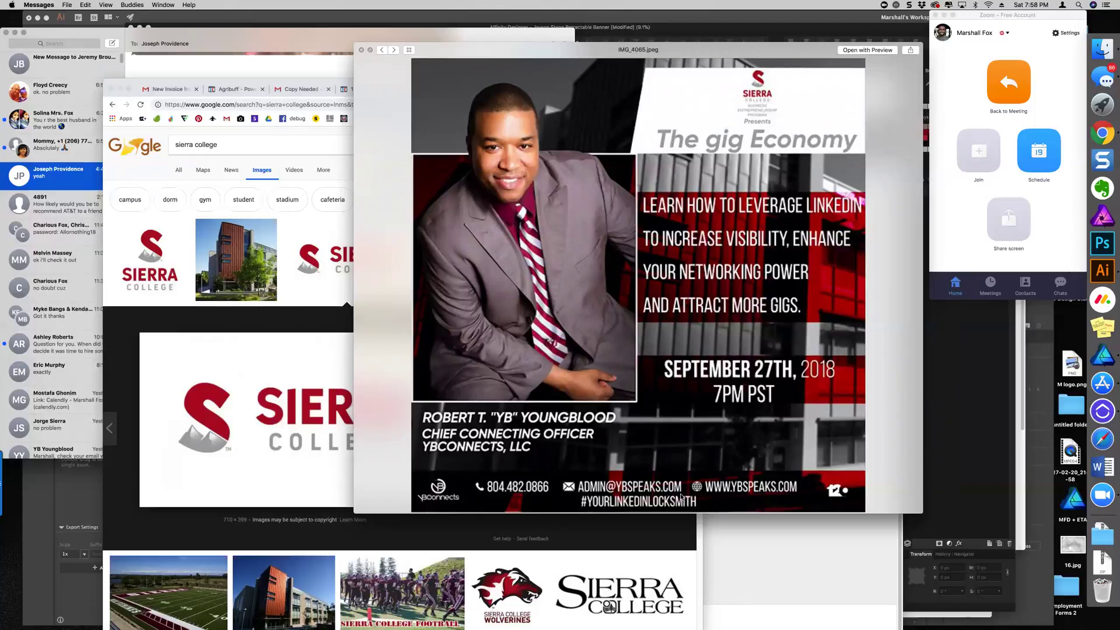
{"action": "left_click", "coordinate": [788, 565]}
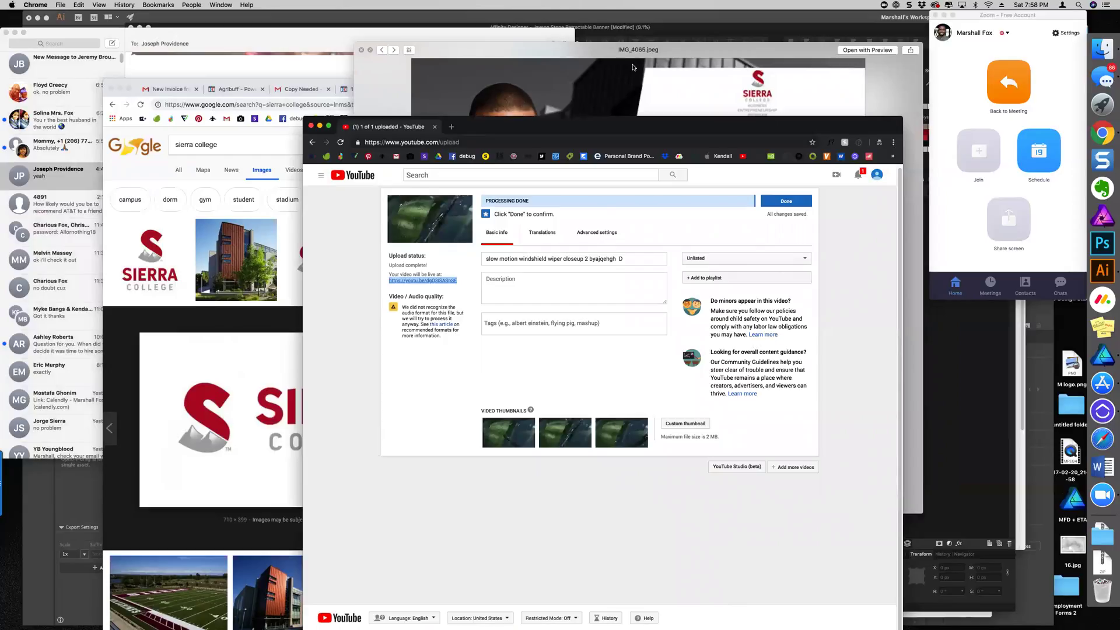
{"action": "left_click", "coordinate": [675, 33]}
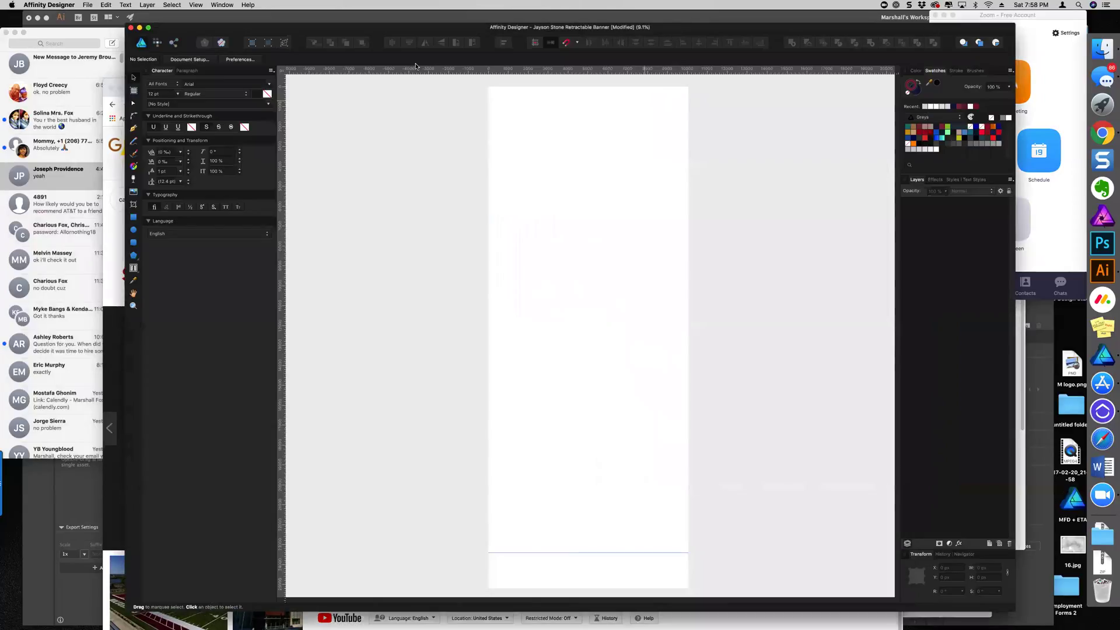
Open YB Sierra College Flyer New.afdesign from File > Open Recent
{"action": "left_click", "coordinate": [88, 5]}
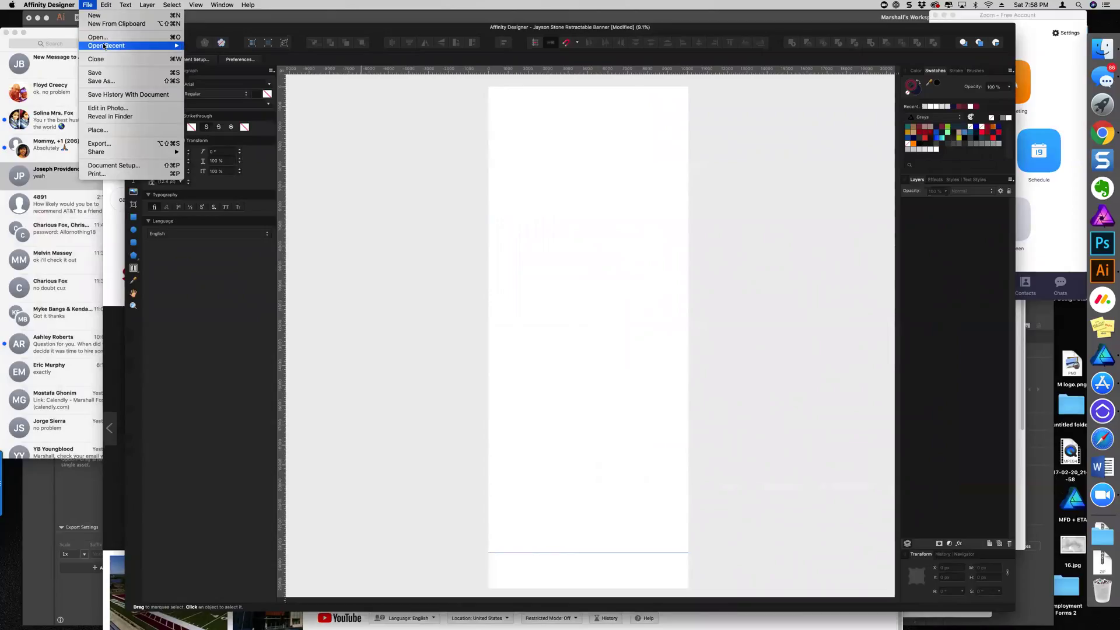
{"action": "mouse_move", "coordinate": [104, 45]}
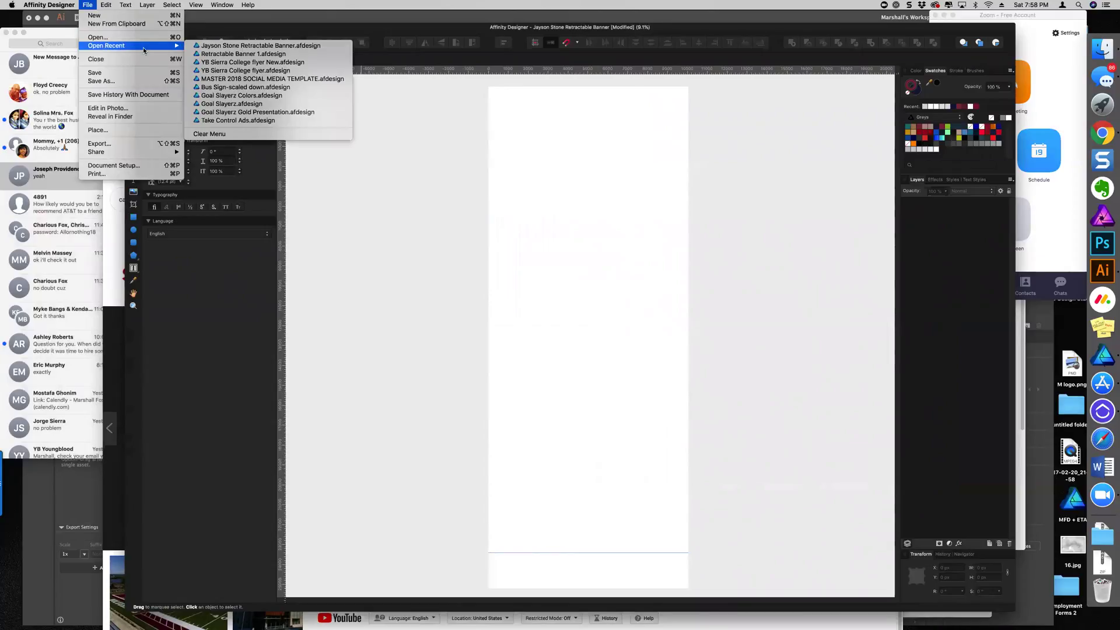
{"action": "left_click", "coordinate": [252, 62]}
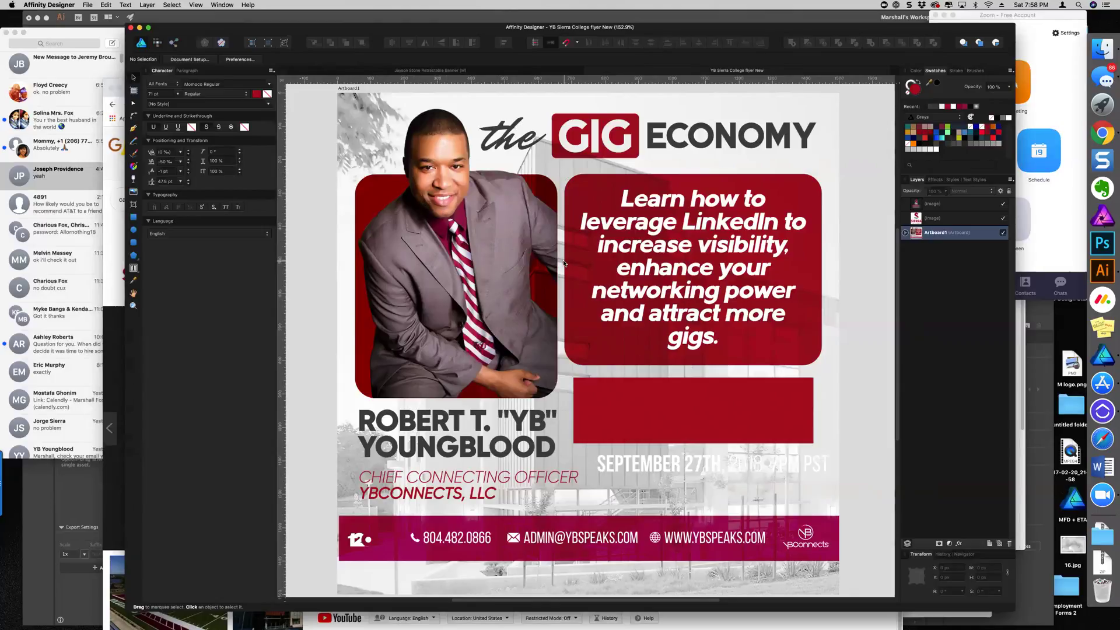
{"action": "scroll", "coordinate": [572, 266], "scroll_direction": "up", "scroll_amount": 3}
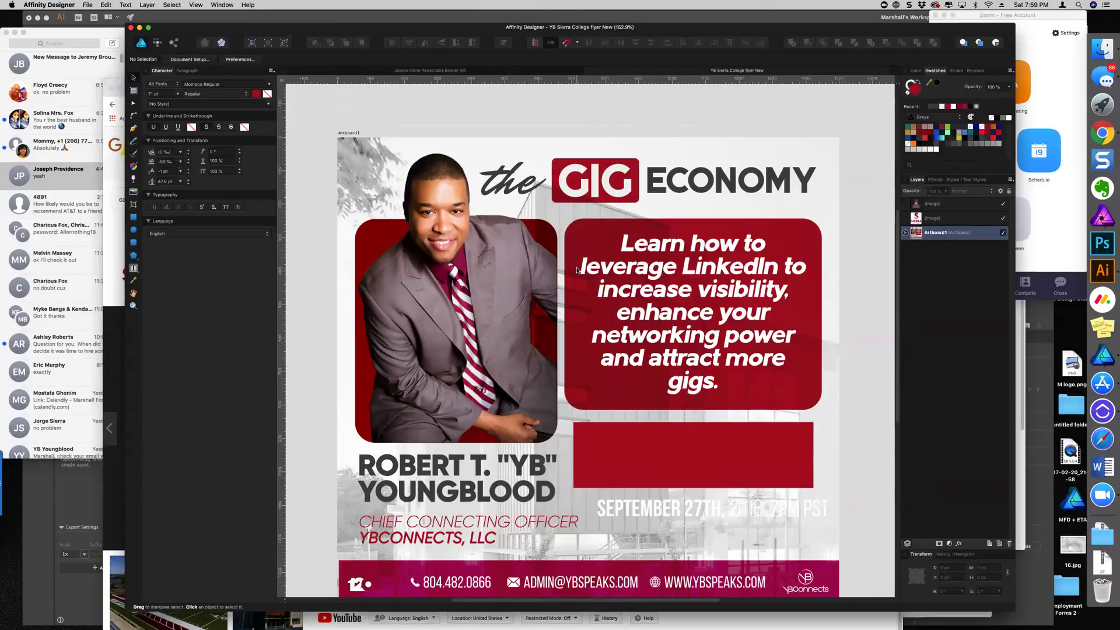
{"action": "scroll", "coordinate": [577, 269], "scroll_direction": "down", "scroll_amount": 5}
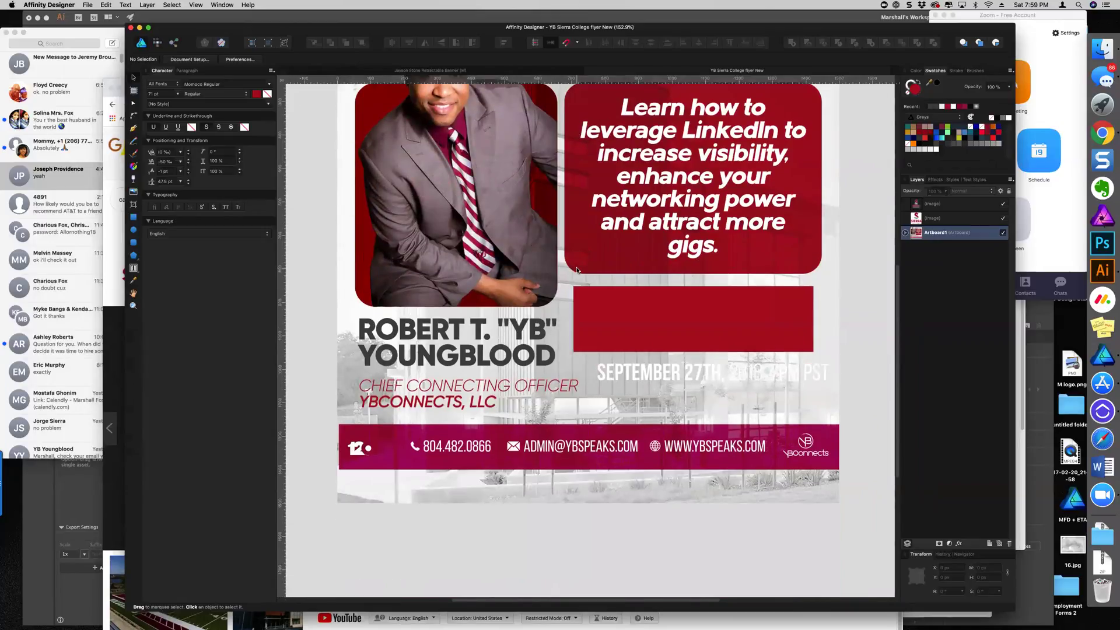
{"action": "scroll", "coordinate": [577, 269], "scroll_direction": "up", "scroll_amount": 4}
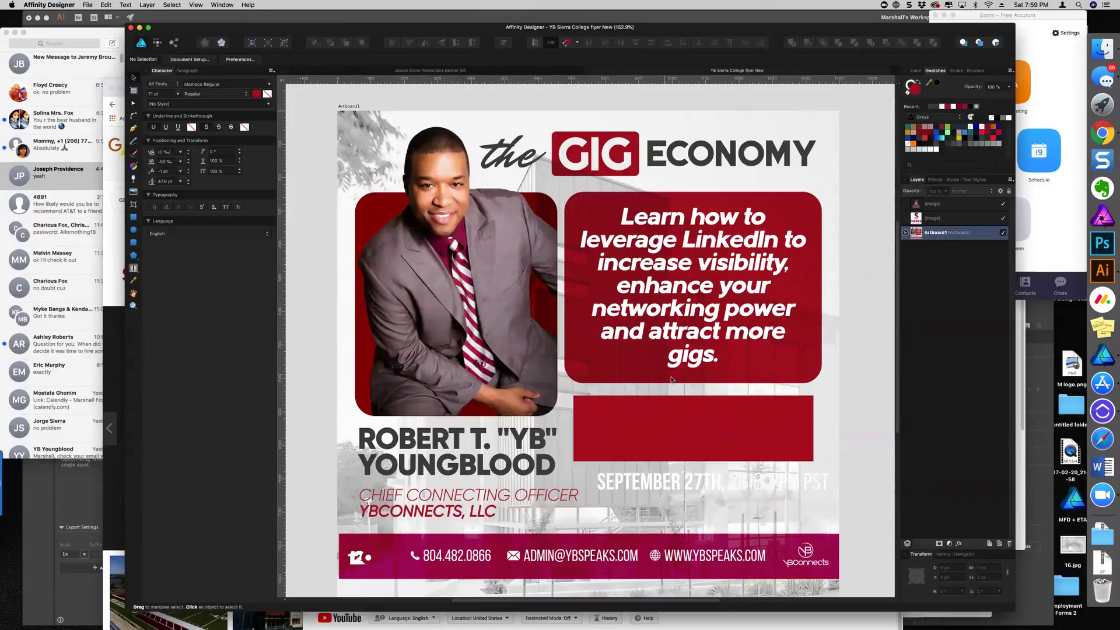
Delete the plain red rectangle sitting above the September date
{"action": "left_click", "coordinate": [678, 425]}
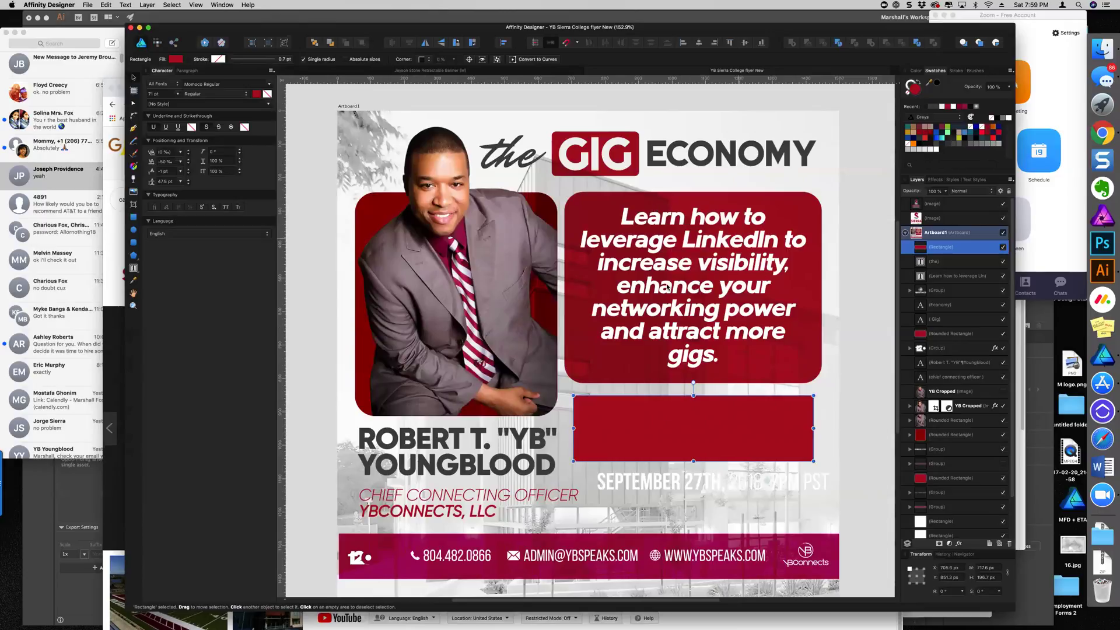
{"action": "key", "text": "Delete"}
{"action": "scroll", "coordinate": [742, 372], "scroll_direction": "down", "scroll_amount": 2}
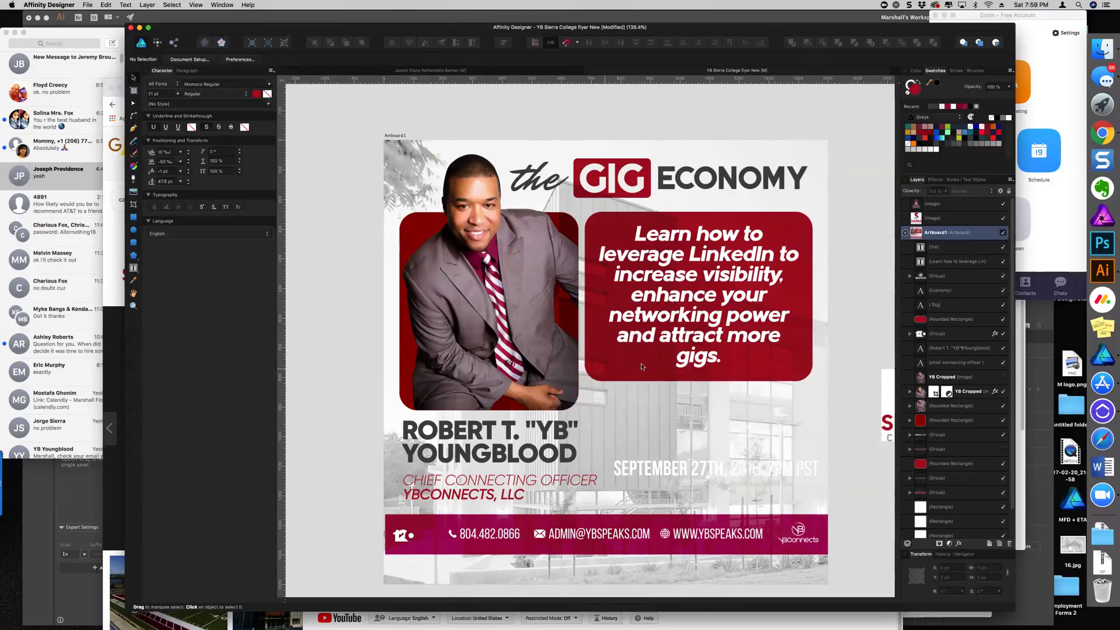
{"action": "scroll", "coordinate": [686, 454], "scroll_direction": "down", "scroll_amount": 2}
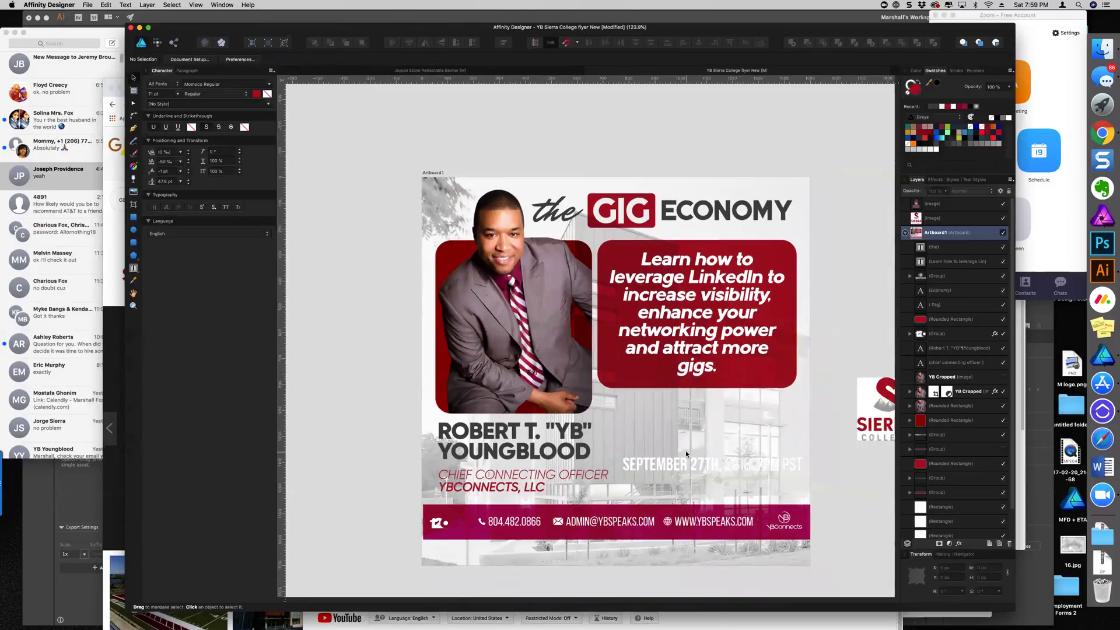
{"action": "scroll", "coordinate": [686, 454], "scroll_direction": "down", "scroll_amount": 3}
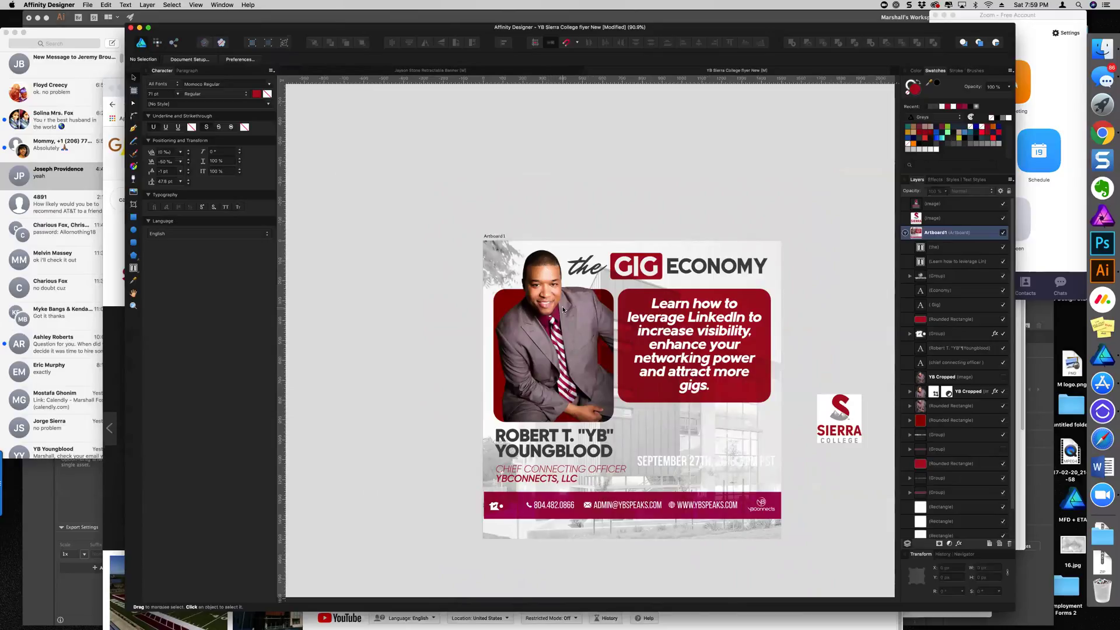
{"action": "scroll", "coordinate": [572, 306], "scroll_direction": "up", "scroll_amount": 1}
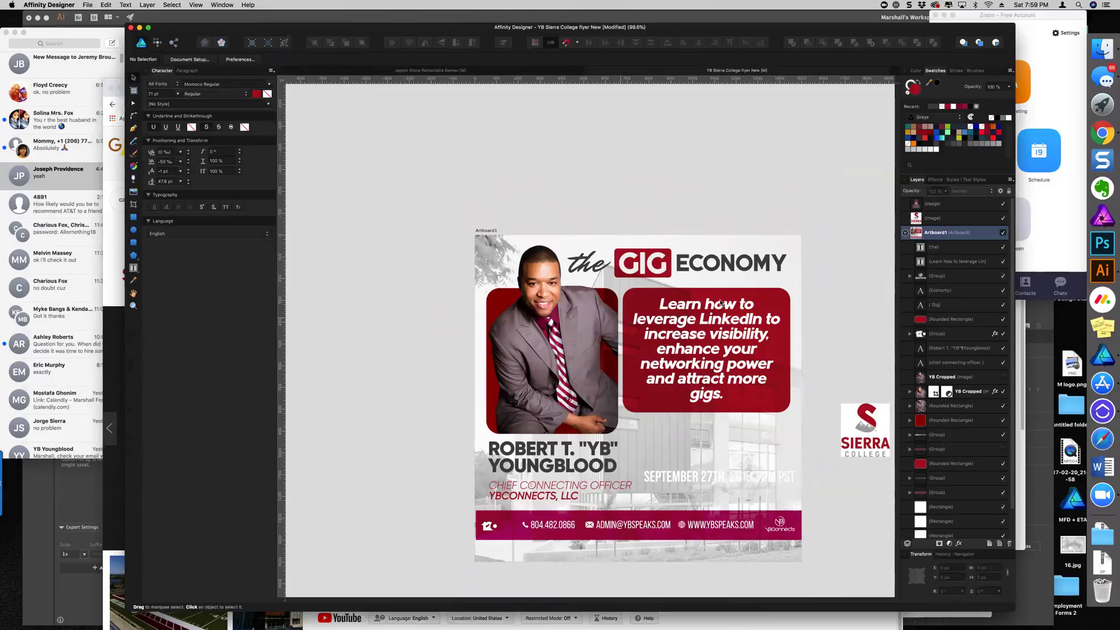
Duplicate the red LinkedIn box downward and shorten the copy into a strip above the footer
{"action": "left_click", "coordinate": [777, 295]}
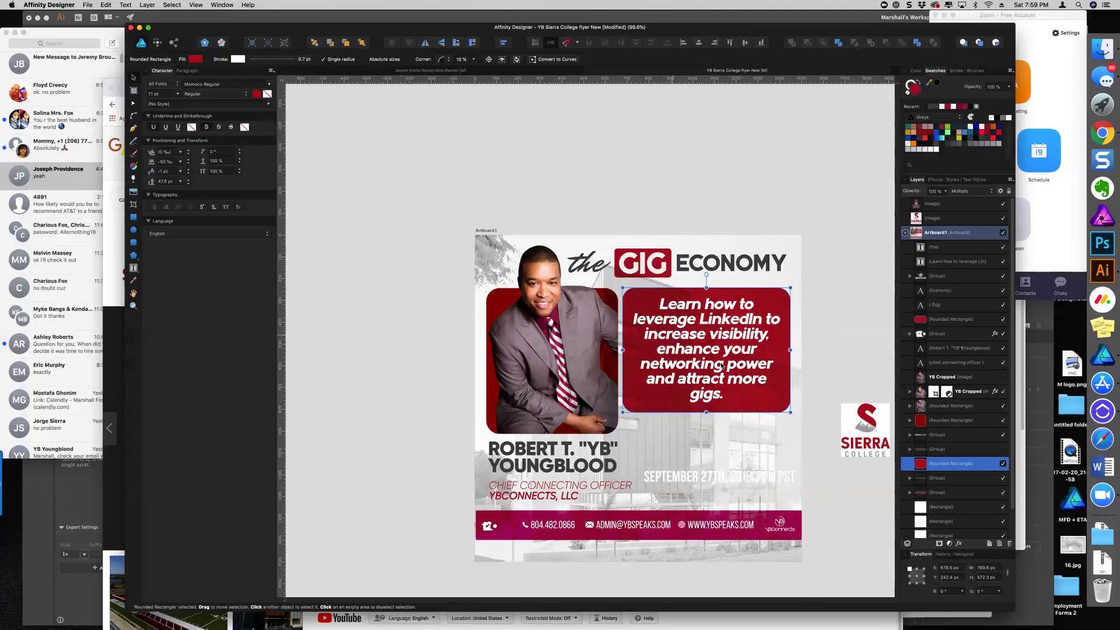
{"action": "left_click_drag", "start_coordinate": [769, 406], "coordinate": [777, 565]}
{"action": "mouse_move", "coordinate": [707, 479]}
{"action": "left_mouse_down"}
{"action": "mouse_move", "coordinate": [730, 460]}
{"action": "mouse_move", "coordinate": [732, 478]}
{"action": "mouse_move", "coordinate": [705, 461]}
{"action": "left_mouse_up"}
{"action": "scroll", "coordinate": [728, 448], "scroll_direction": "up", "scroll_amount": 1}
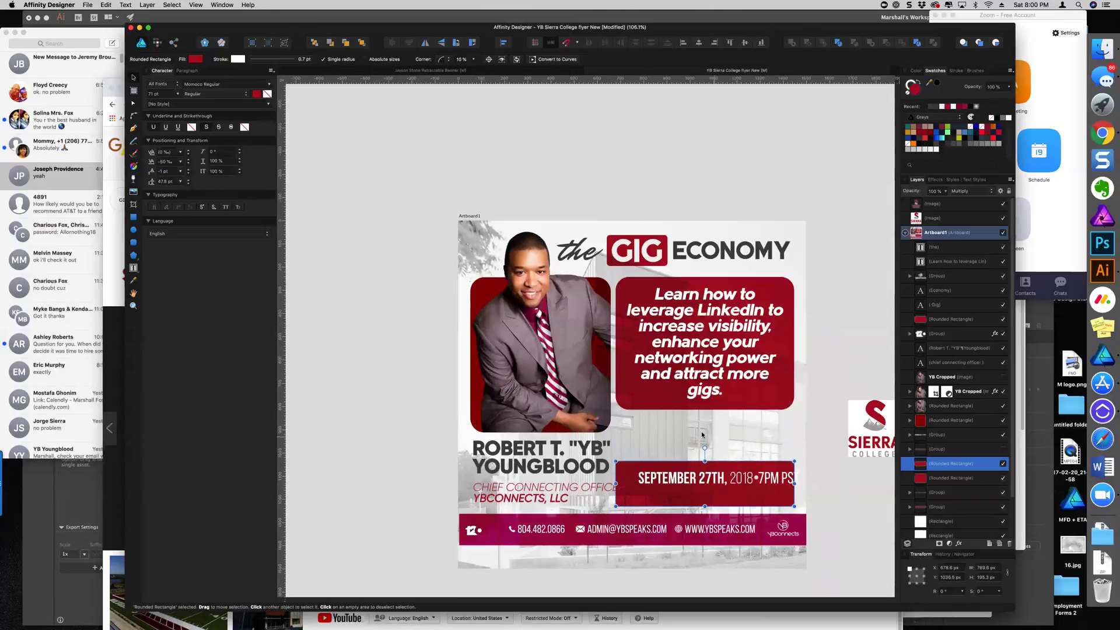
Move the September 27th date group off the artboard and copy the speaker name into the new box
{"action": "left_click", "coordinate": [700, 478]}
{"action": "scroll", "coordinate": [727, 430], "scroll_direction": "down", "scroll_amount": 2}
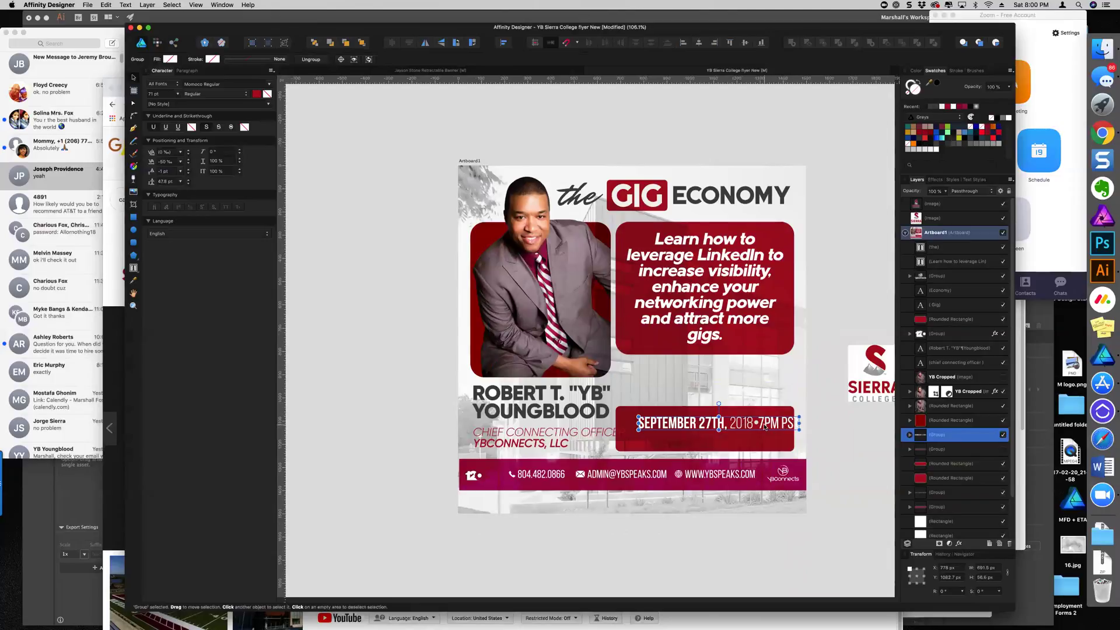
{"action": "scroll", "coordinate": [764, 430], "scroll_direction": "right", "scroll_amount": 5}
{"action": "scroll", "coordinate": [764, 430], "scroll_direction": "left", "scroll_amount": 4}
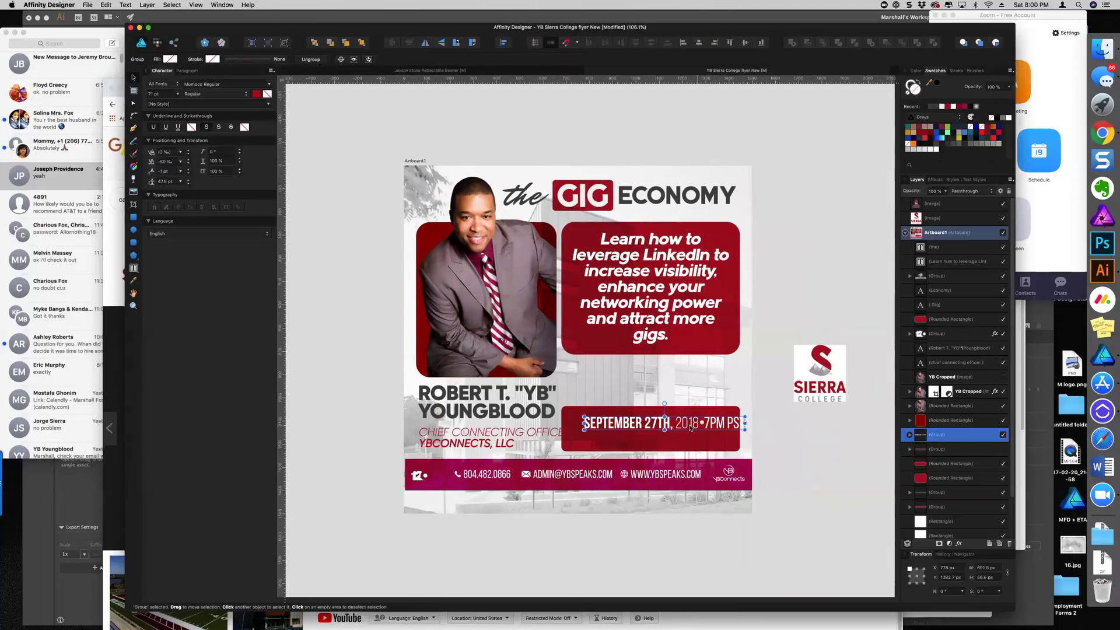
{"action": "scroll", "coordinate": [670, 427], "scroll_direction": "up", "scroll_amount": 3}
{"action": "double_click", "coordinate": [671, 427]}
{"action": "left_click", "coordinate": [628, 423]}
{"action": "scroll", "coordinate": [632, 432], "scroll_direction": "down", "scroll_amount": 4}
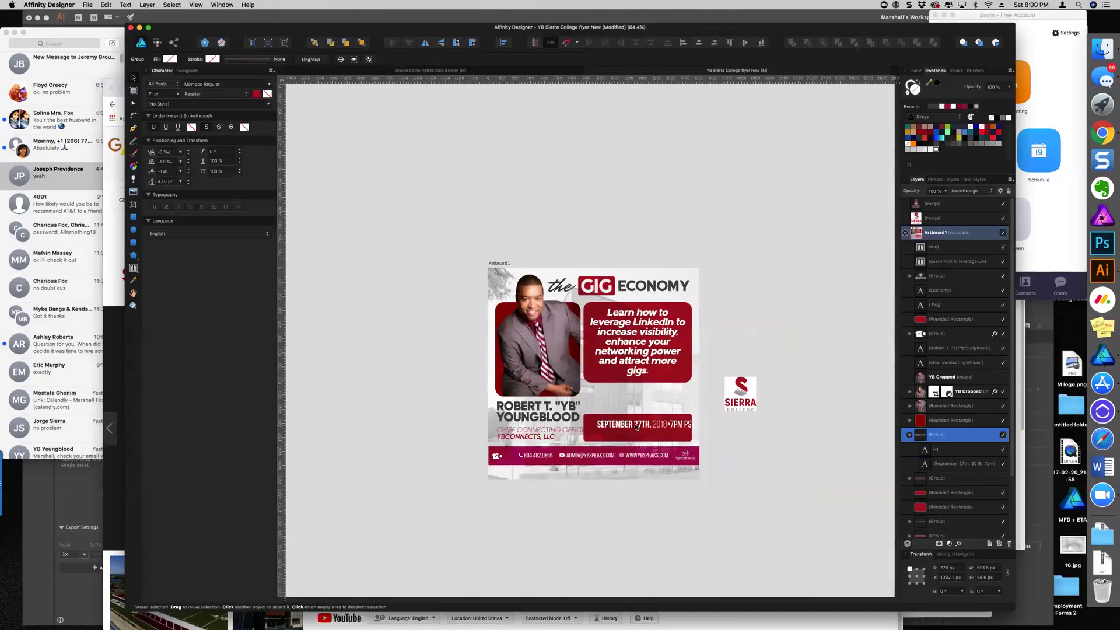
{"action": "left_click", "coordinate": [642, 426]}
{"action": "left_click", "coordinate": [642, 434]}
{"action": "left_click_drag", "start_coordinate": [642, 434], "coordinate": [762, 330]}
{"action": "left_click_drag", "start_coordinate": [505, 423], "coordinate": [617, 445]}
Replace the copied speaker name in the red box with the text SEPTEMBER 27
{"action": "scroll", "coordinate": [617, 445], "scroll_direction": "up", "scroll_amount": 4}
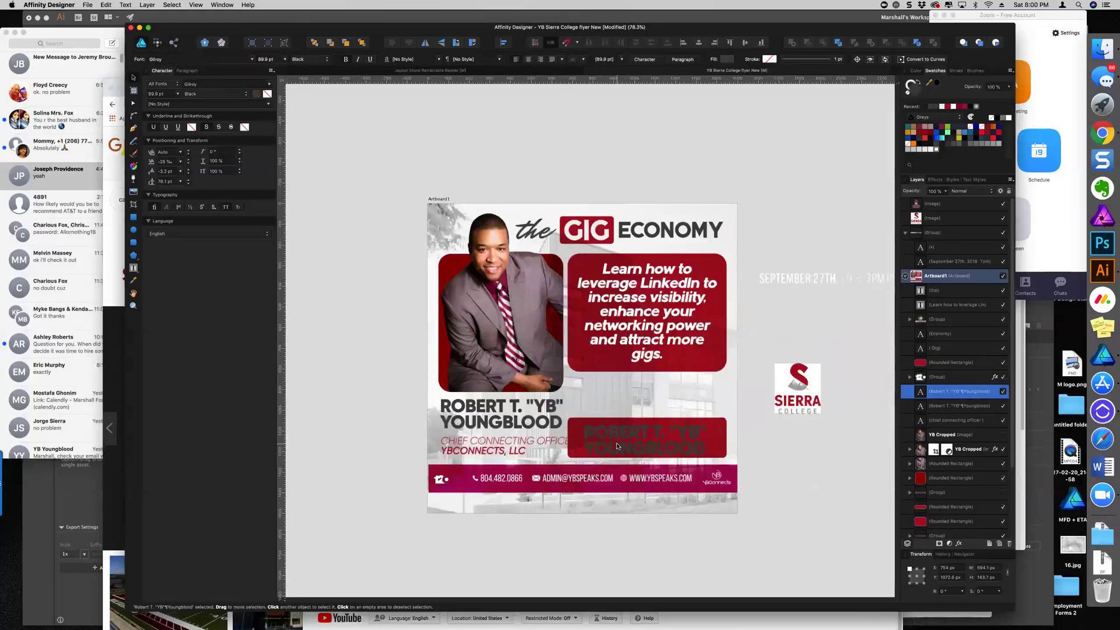
{"action": "double_click", "coordinate": [618, 446]}
{"action": "key", "text": "super+a"}
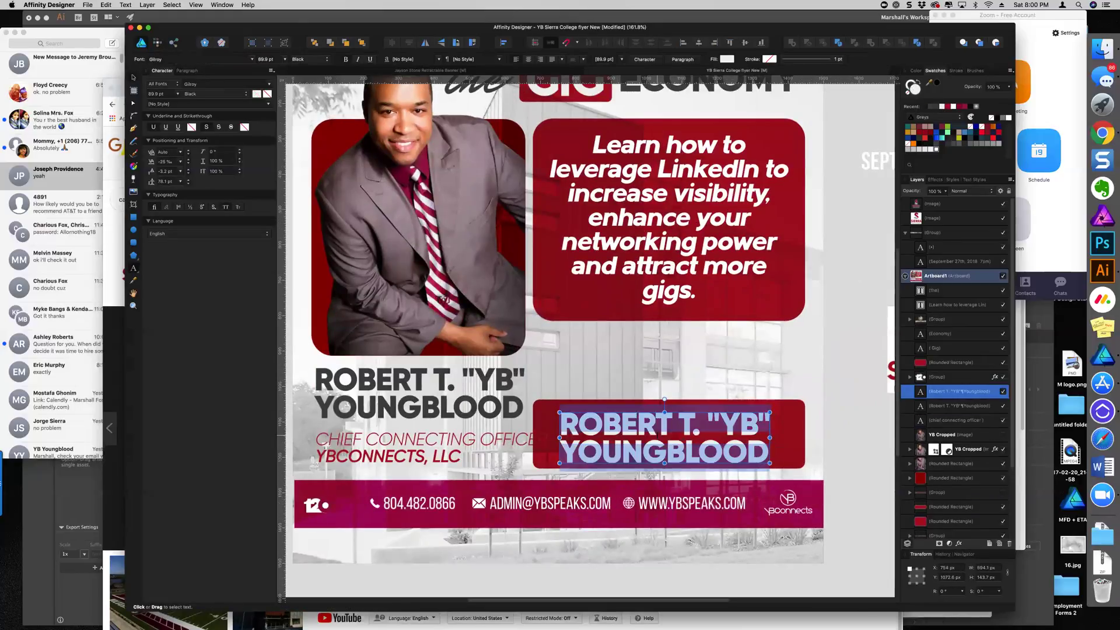
{"action": "double_click", "coordinate": [657, 433]}
{"action": "left_click", "coordinate": [638, 426]}
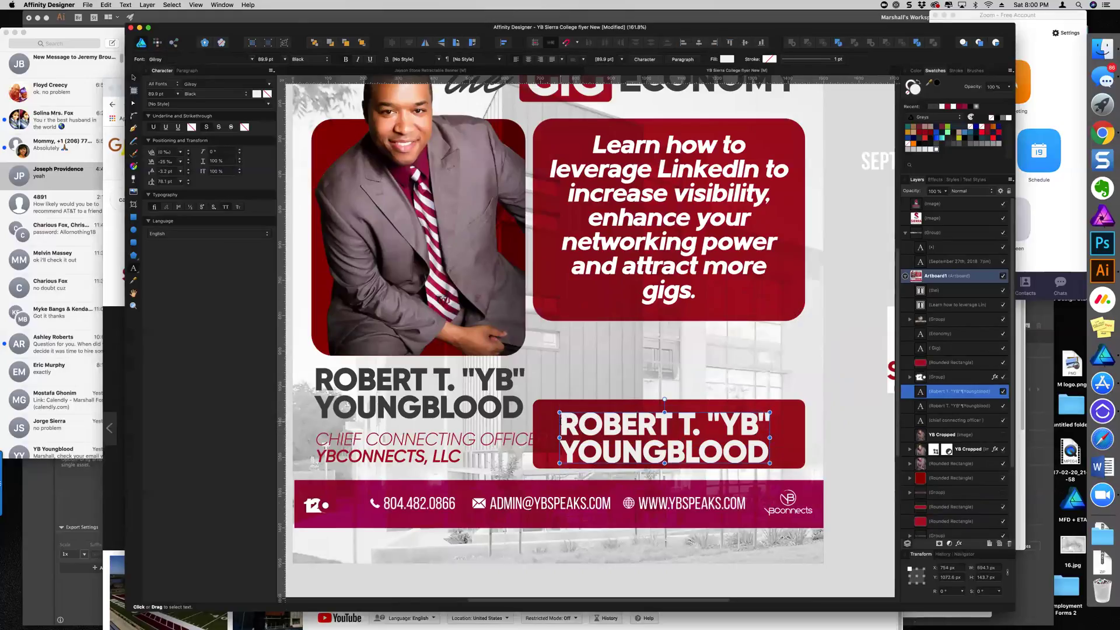
{"action": "left_click_drag", "start_coordinate": [561, 423], "coordinate": [602, 458]}
{"action": "left_click_drag", "start_coordinate": [831, 479], "coordinate": [855, 483]}
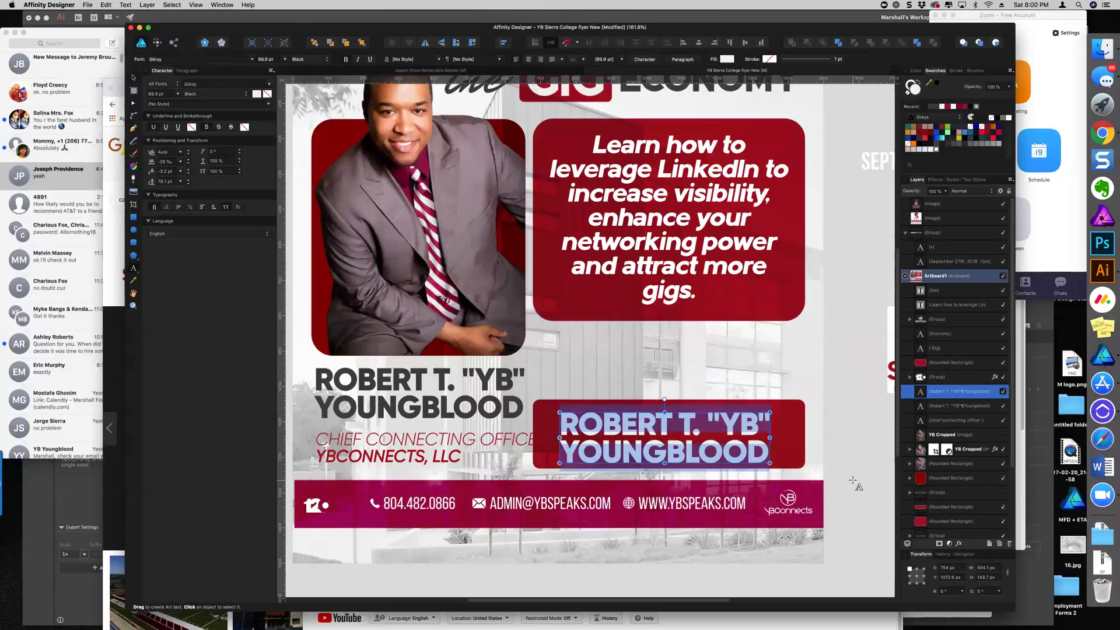
{"action": "type", "text": "SEPTEMBER 27"}
{"action": "key", "text": "Escape"}
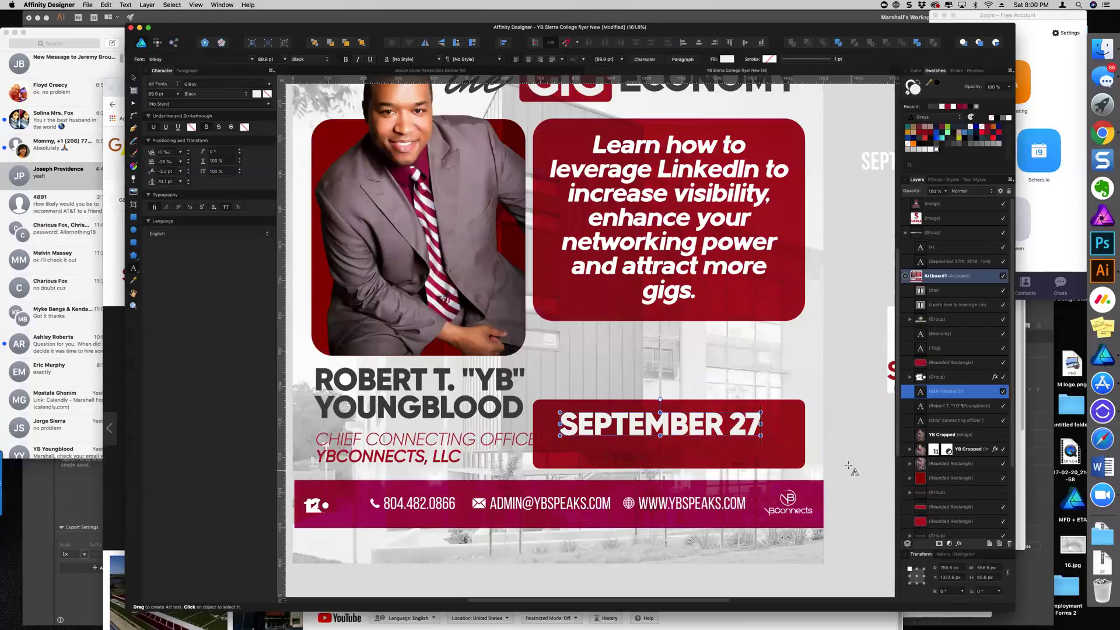
Add TH after 27 and set those letters to Regular weight
{"action": "type", "text": "T"}
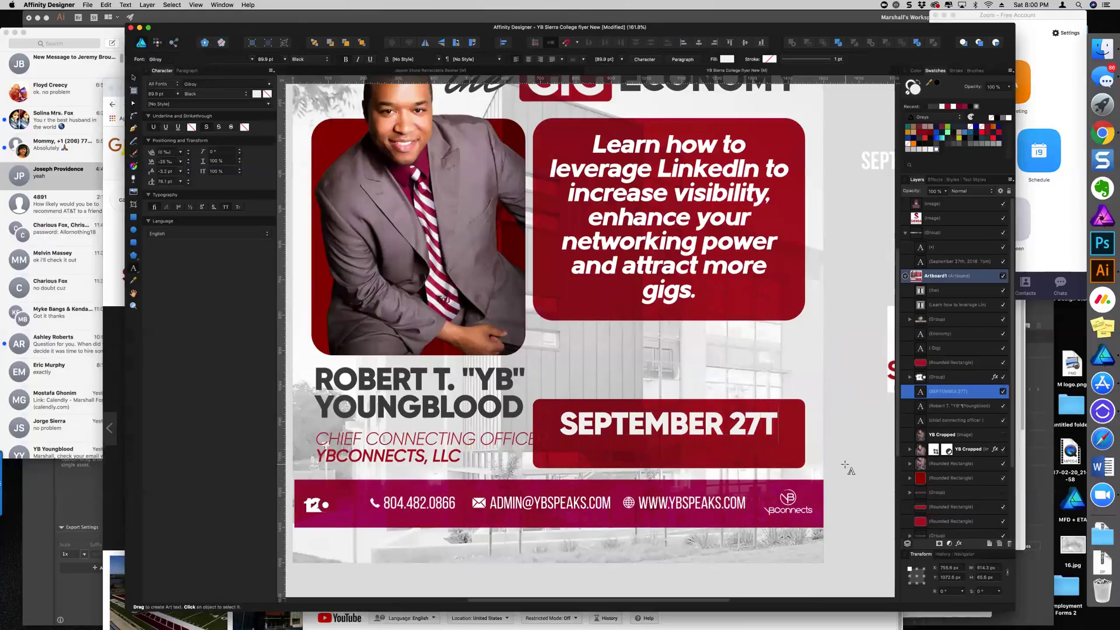
{"action": "type", "text": "H"}
{"action": "key", "text": "shift+Left"}
{"action": "key", "text": "shift+Left"}
{"action": "left_click", "coordinate": [296, 57]}
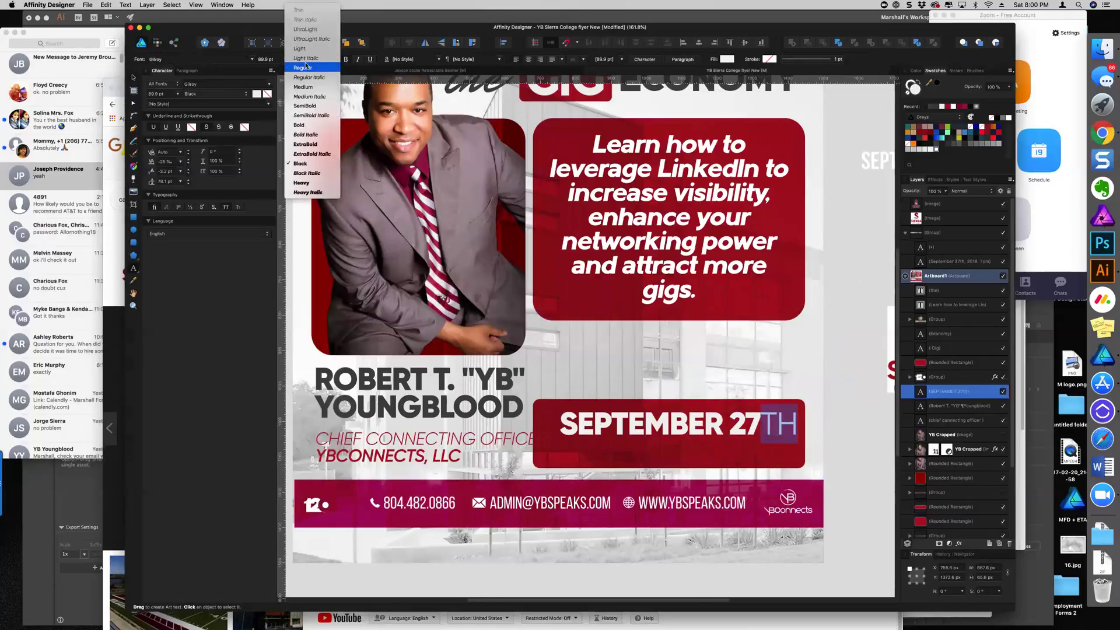
{"action": "key", "text": "Return"}
{"action": "key", "text": "Escape"}
{"action": "key", "text": "super+minus"}
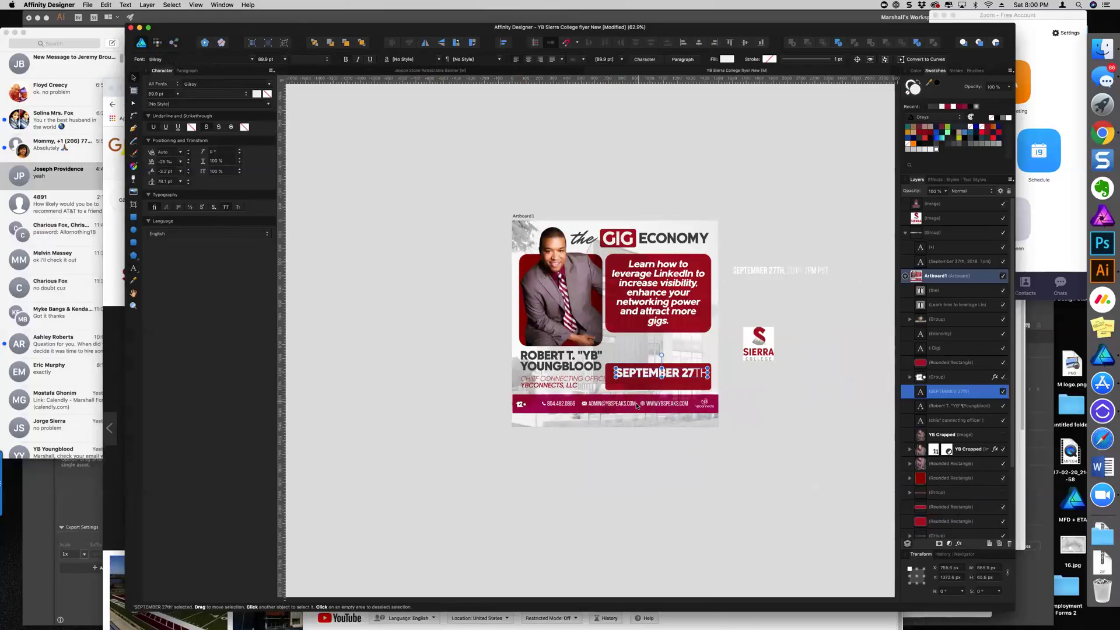
{"action": "scroll", "coordinate": [698, 348], "scroll_direction": "up", "scroll_amount": 2}
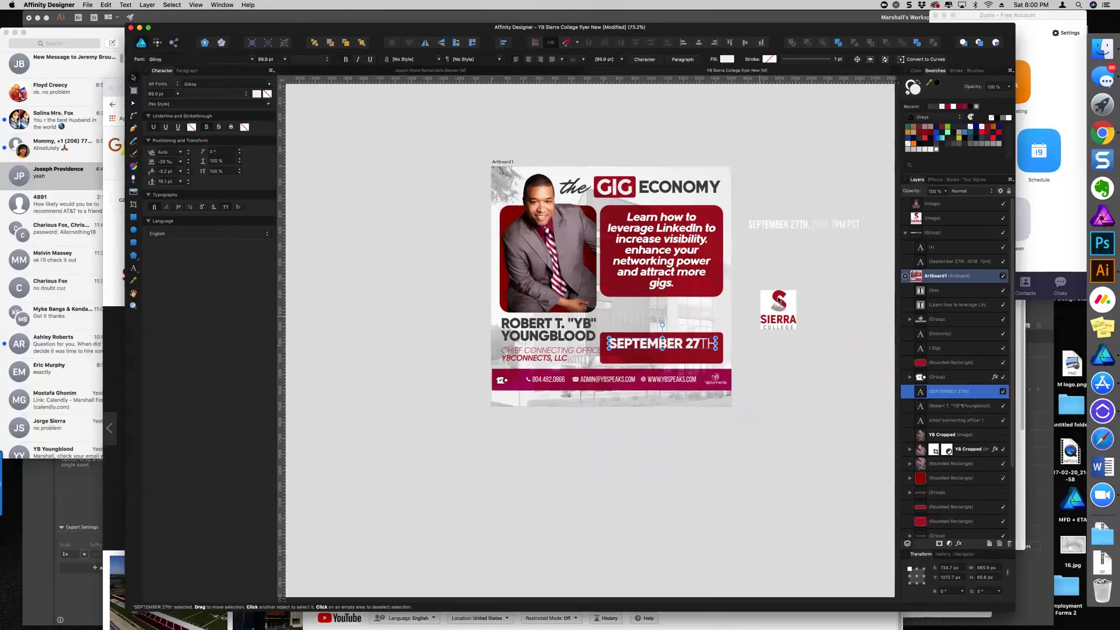
Duplicate the SEPTEMBER 27TH line below and retype it as 7PM PST, with PST in Regular
{"action": "left_click", "coordinate": [791, 236]}
{"action": "left_click", "coordinate": [794, 227]}
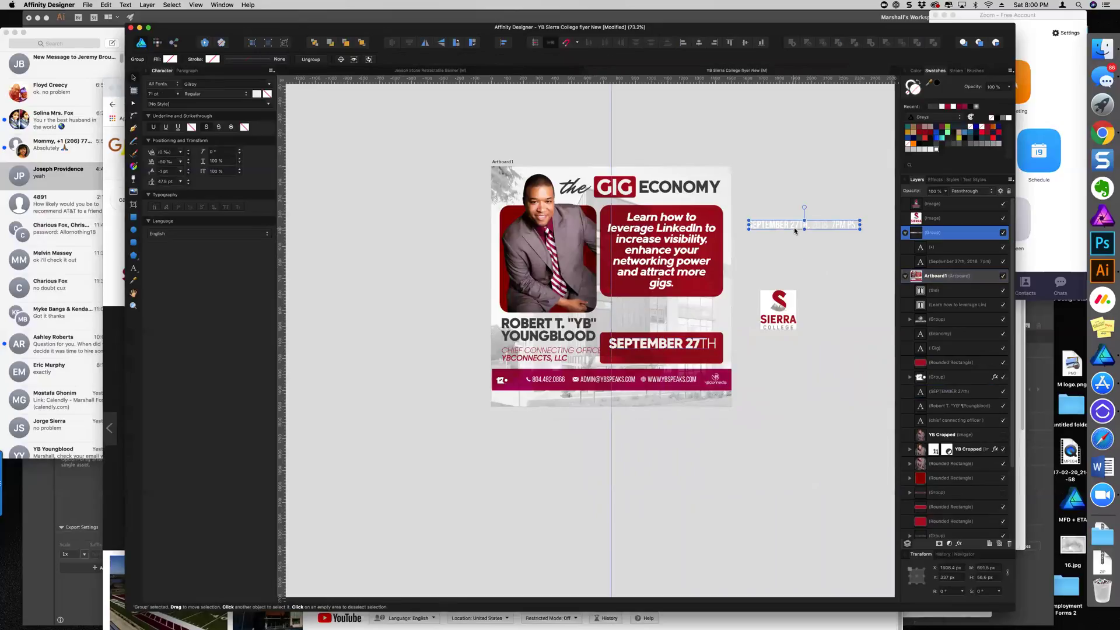
{"action": "scroll", "coordinate": [683, 361], "scroll_direction": "up", "scroll_amount": 5}
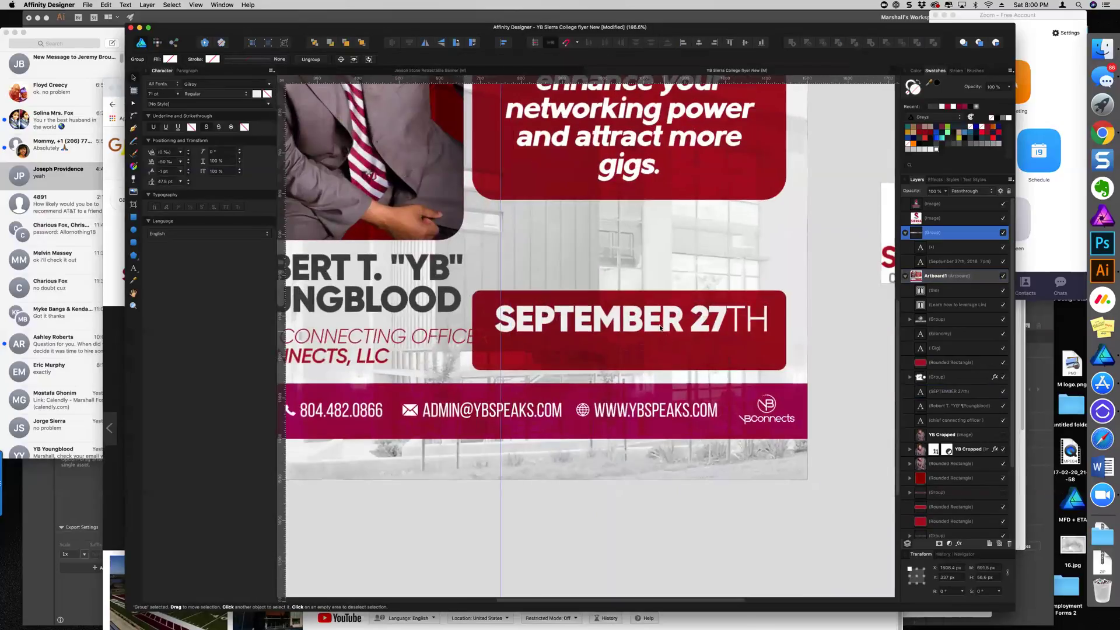
{"action": "left_click", "coordinate": [660, 321]}
{"action": "left_click_drag", "start_coordinate": [660, 321], "coordinate": [660, 350]}
{"action": "triple_click", "coordinate": [660, 351]}
{"action": "type", "text": "7PM"}
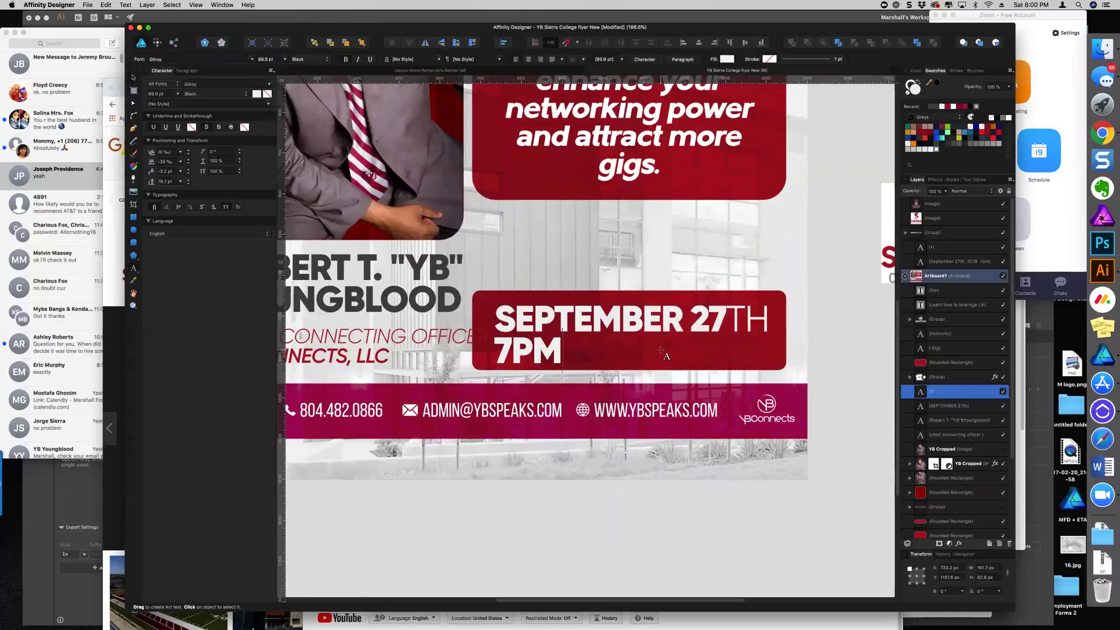
{"action": "type", "text": " PST"}
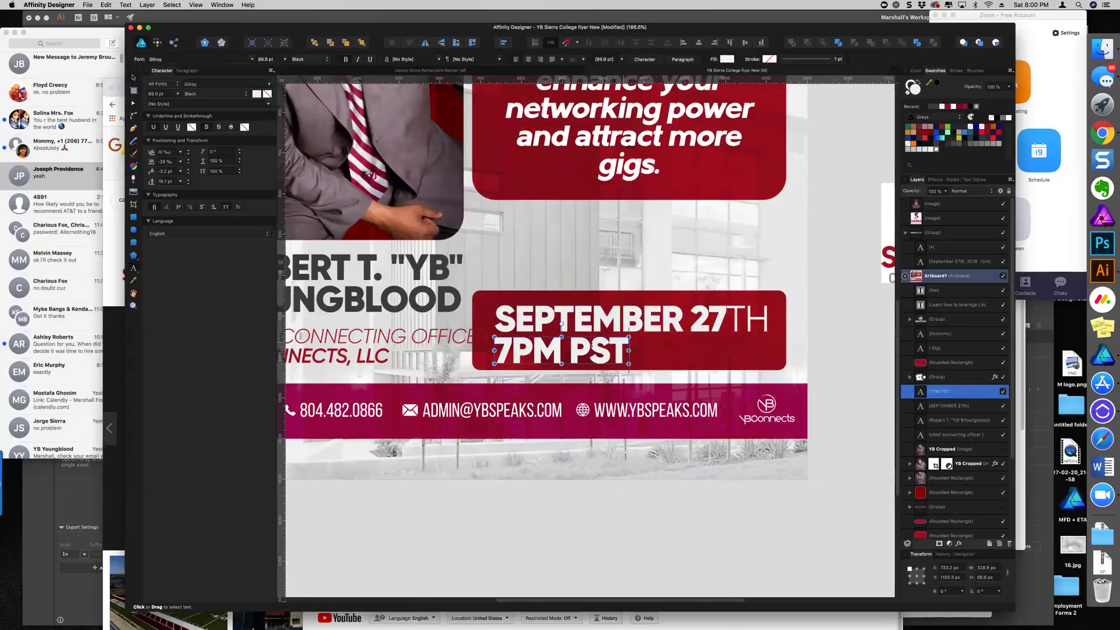
{"action": "left_click_drag", "start_coordinate": [569, 350], "coordinate": [630, 350]}
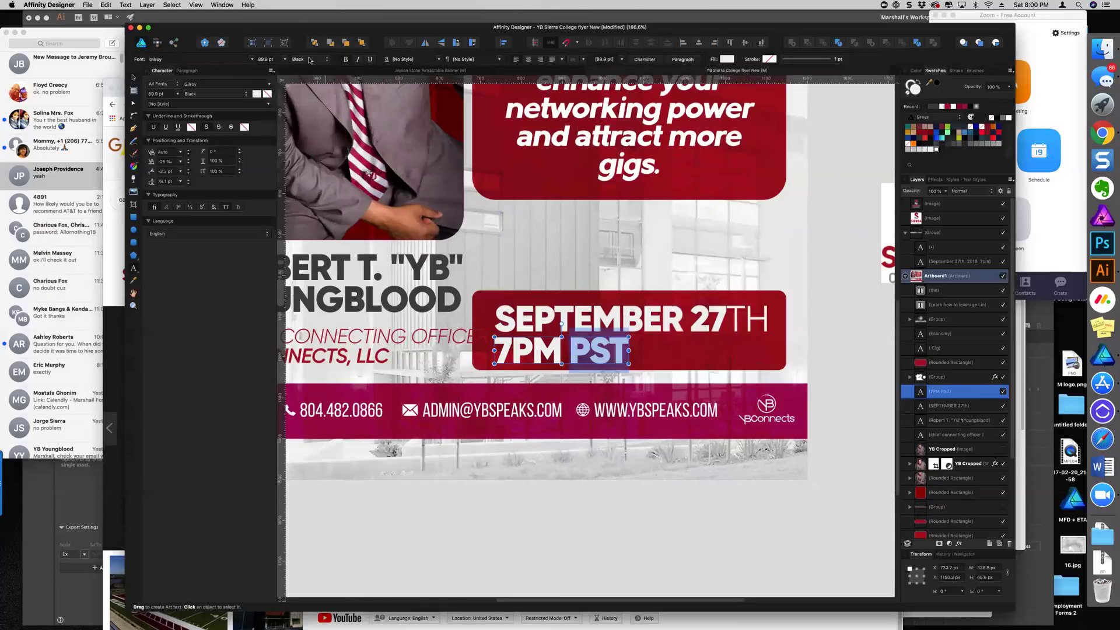
{"action": "left_click", "coordinate": [310, 60]}
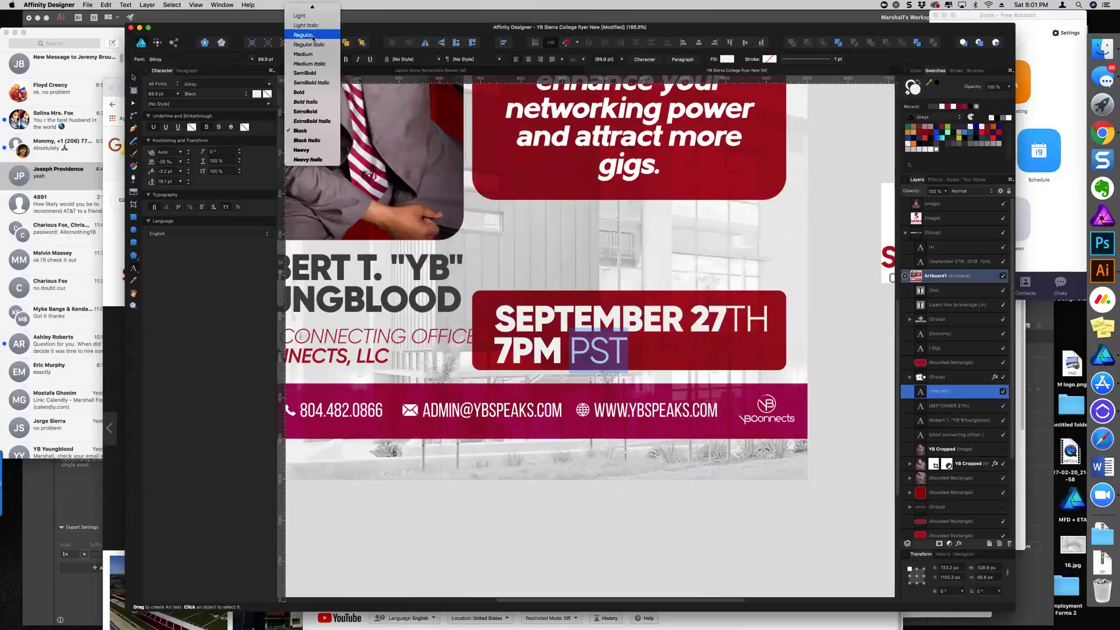
{"action": "left_click", "coordinate": [314, 36]}
{"action": "key", "text": "Escape"}
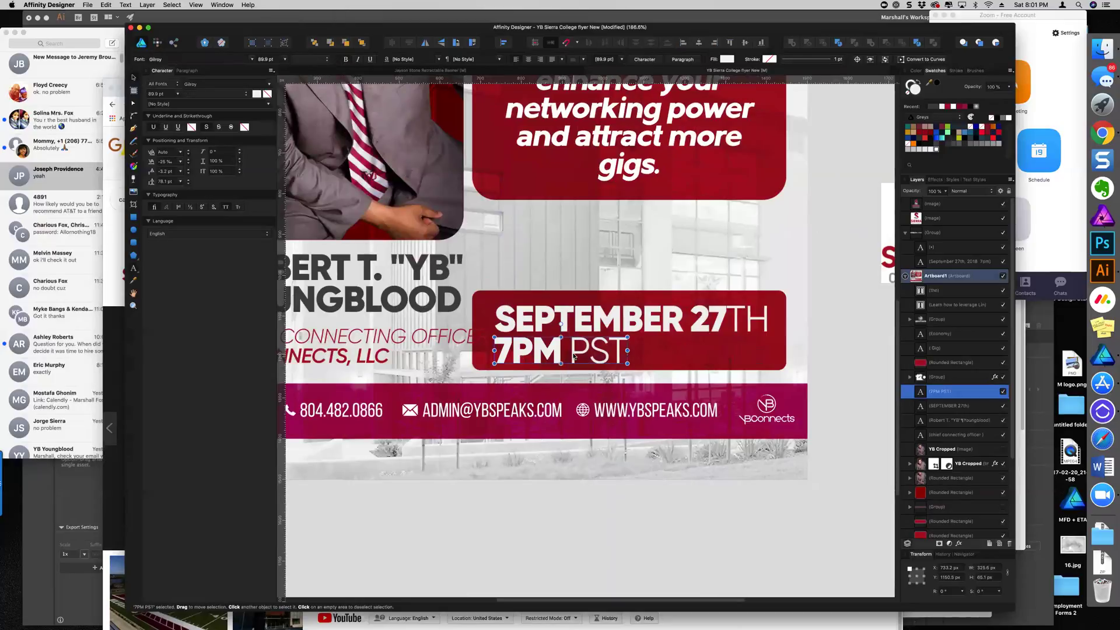
Centre 7PM PST under SEPTEMBER 27TH and nudge both date lines up slightly
{"action": "key", "text": "super+z"}
{"action": "key", "text": "super+z"}
{"action": "key", "text": "super+z"}
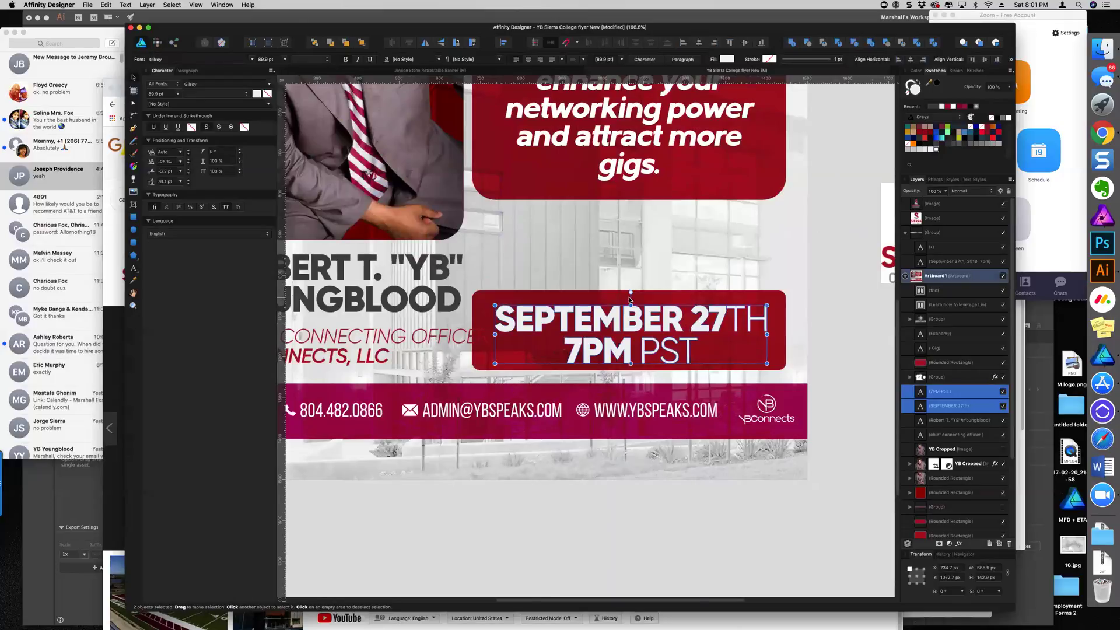
{"action": "left_click", "coordinate": [776, 326], "text": "shift"}
{"action": "left_click", "coordinate": [671, 334], "text": "shift"}
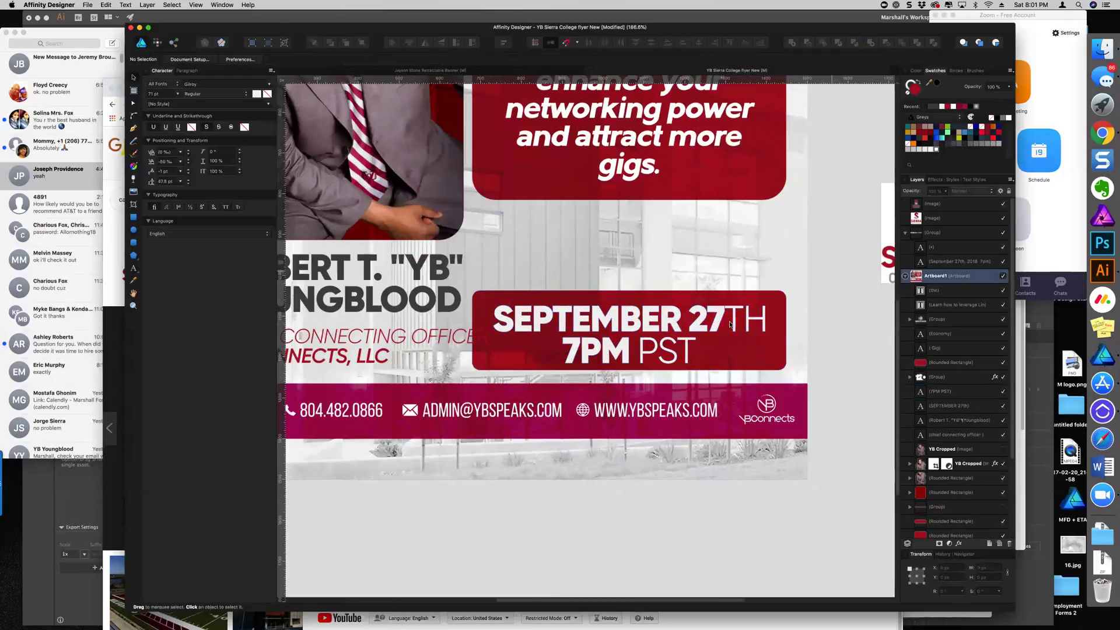
{"action": "left_click_drag", "start_coordinate": [671, 334], "coordinate": [671, 325]}
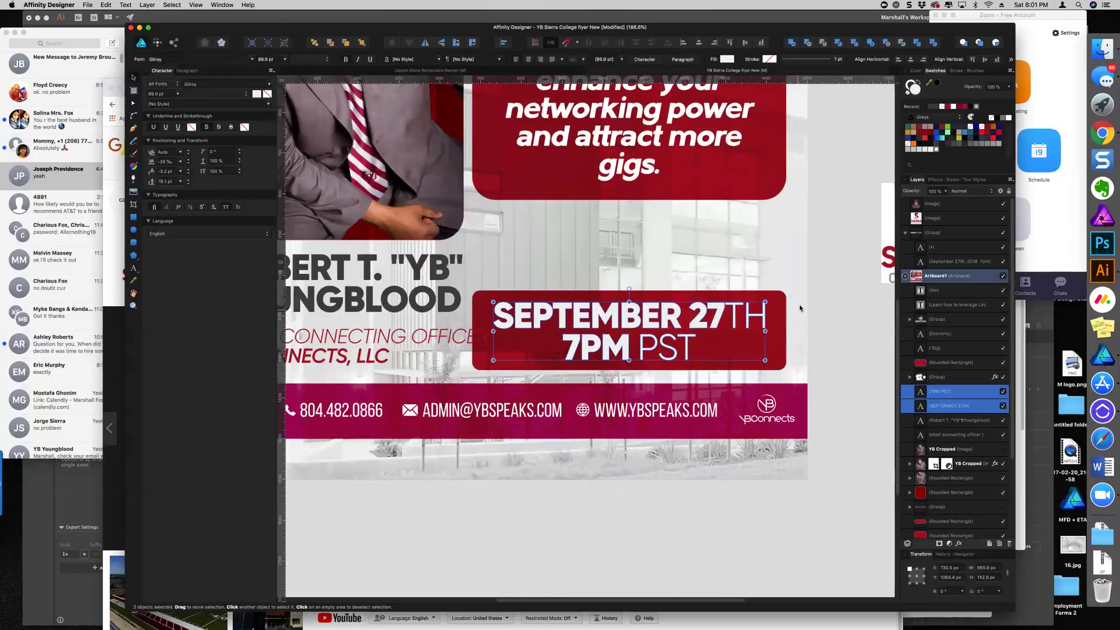
{"action": "scroll", "coordinate": [799, 304], "scroll_direction": "down", "scroll_amount": 5}
{"action": "left_click", "coordinate": [844, 242]}
{"action": "scroll", "coordinate": [780, 239], "scroll_direction": "up", "scroll_amount": 4}
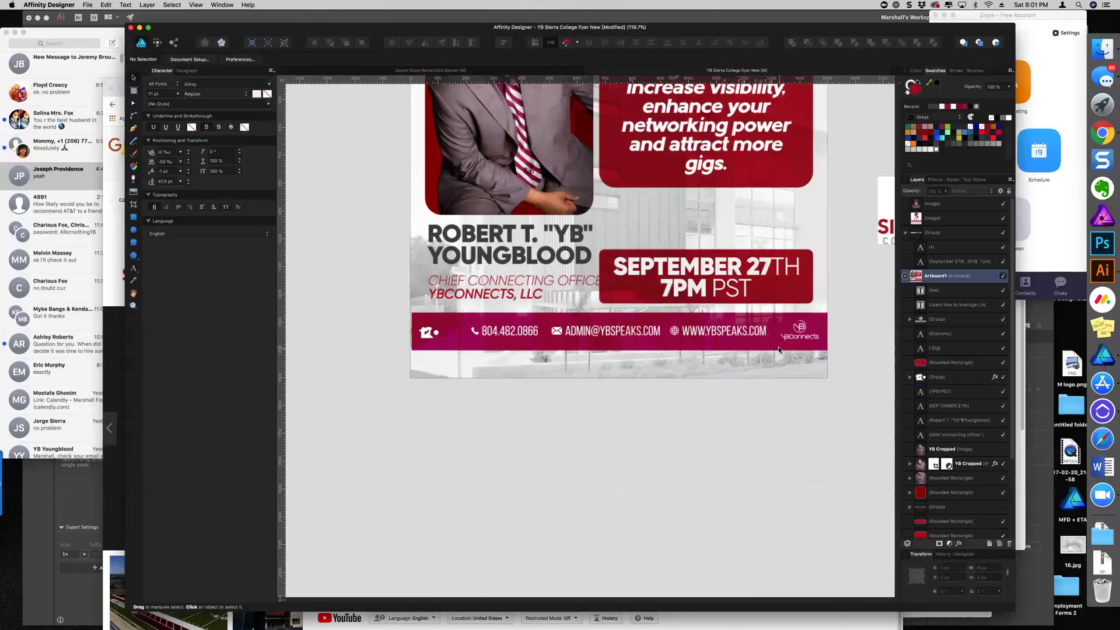
{"action": "scroll", "coordinate": [779, 350], "scroll_direction": "down", "scroll_amount": 2}
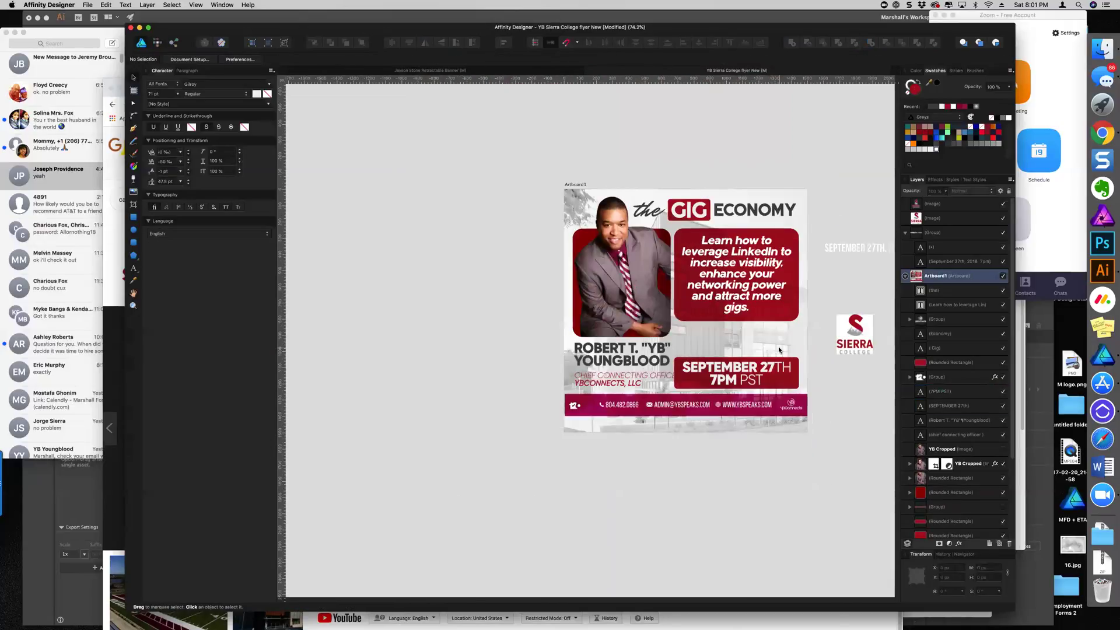
{"action": "scroll", "coordinate": [801, 429], "scroll_direction": "up", "scroll_amount": 3}
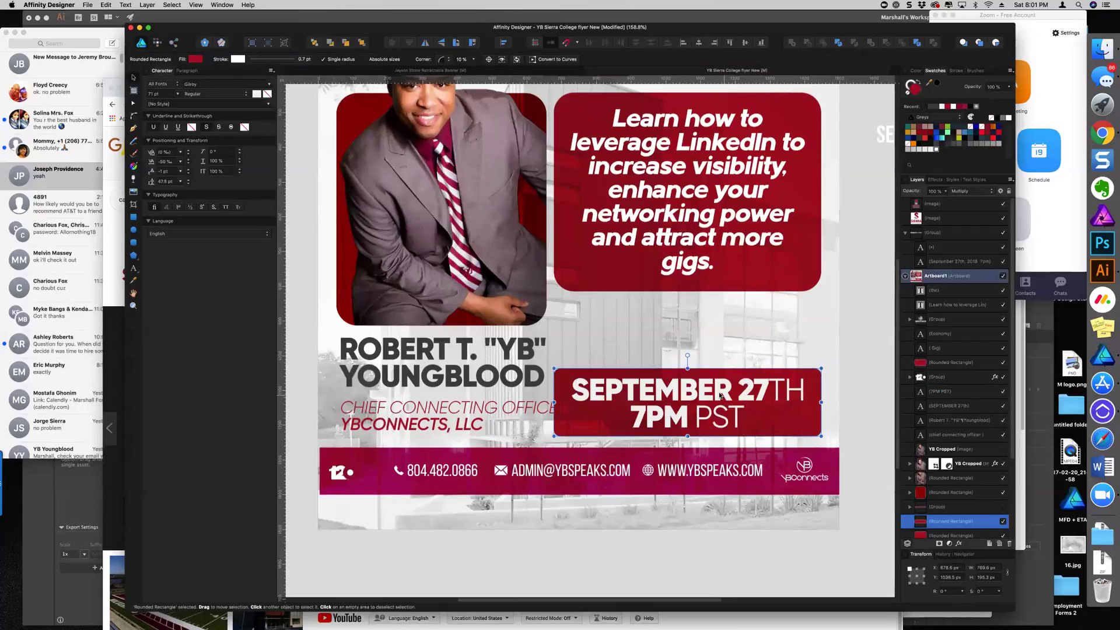
Give the SEPTEMBER 27TH and 7PM PST lines a dark red fill with Multiply blending
{"action": "left_click", "coordinate": [782, 390]}
{"action": "left_click", "coordinate": [741, 417], "text": "shift"}
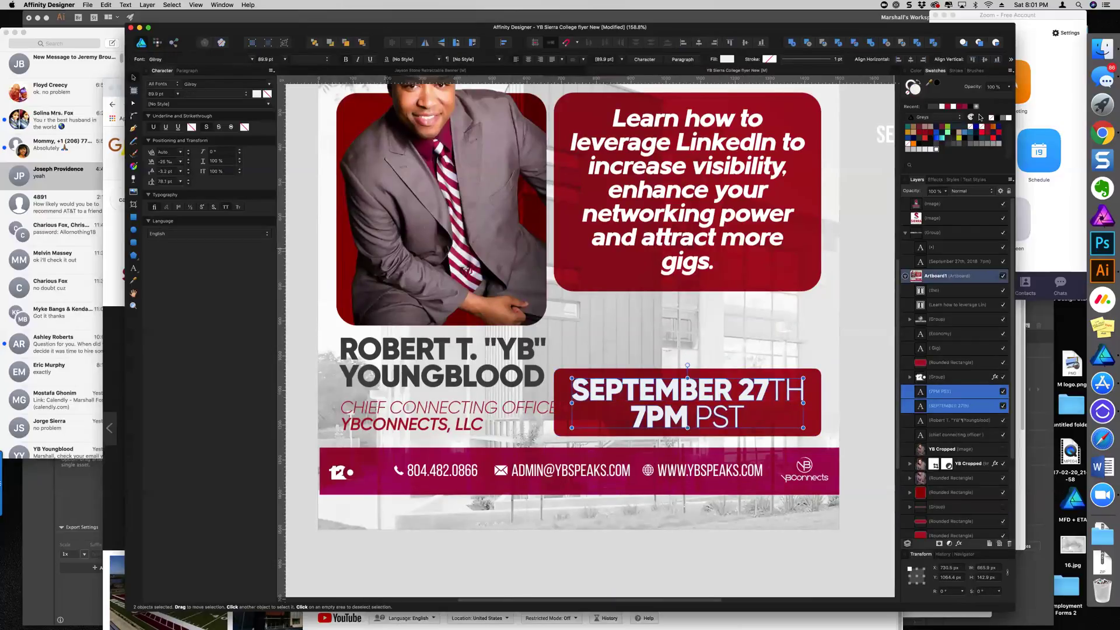
{"action": "left_click", "coordinate": [948, 107]}
{"action": "left_click", "coordinate": [962, 191]}
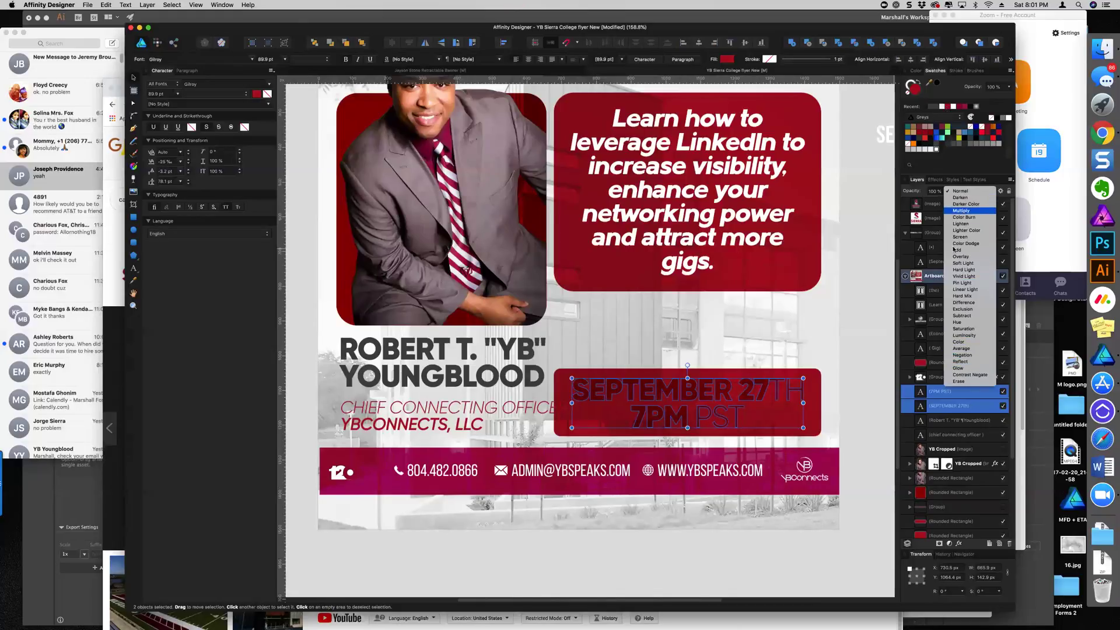
{"action": "left_click", "coordinate": [961, 210]}
Swap the date box's fill and outline colours and set its stroke to 17 pt
{"action": "left_click", "coordinate": [777, 371]}
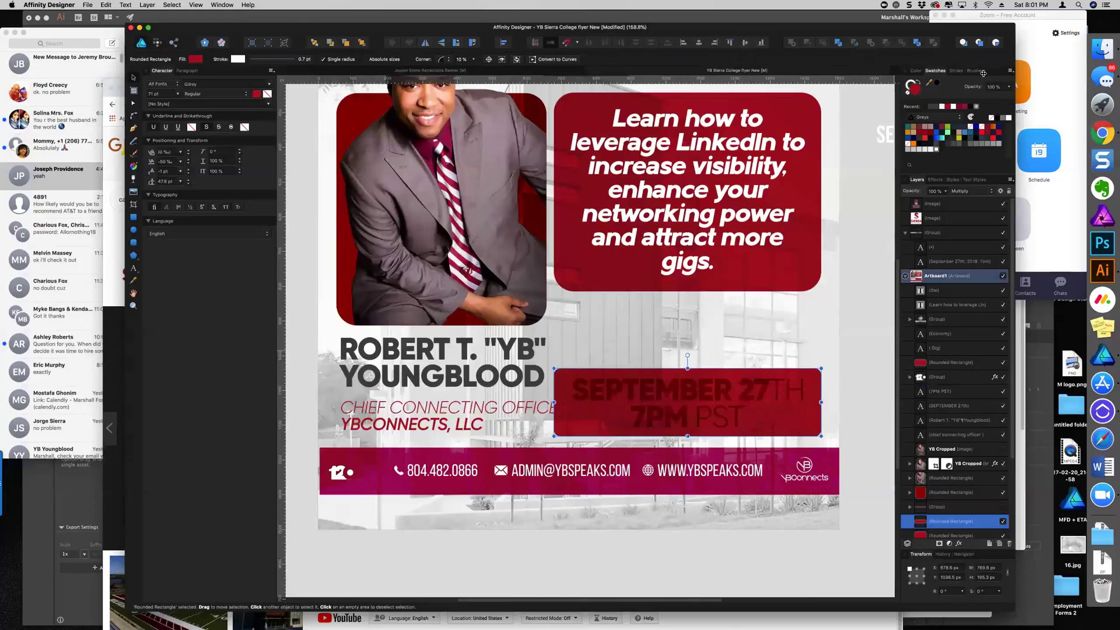
{"action": "left_click", "coordinate": [921, 82]}
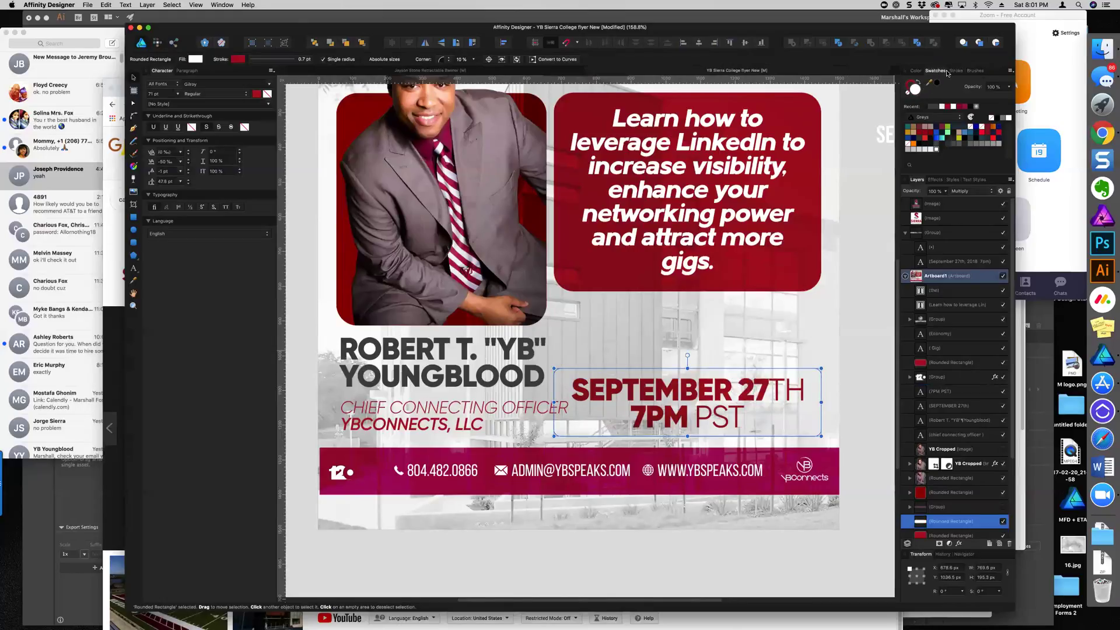
{"action": "left_click", "coordinate": [957, 70]}
{"action": "left_click", "coordinate": [951, 97]}
{"action": "left_click_drag", "start_coordinate": [952, 98], "coordinate": [954, 97]}
Move the bottom contact bar down slightly, then clear the selection
{"action": "scroll", "coordinate": [804, 292], "scroll_direction": "down", "scroll_amount": 3}
{"action": "scroll", "coordinate": [804, 291], "scroll_direction": "right", "scroll_amount": 5}
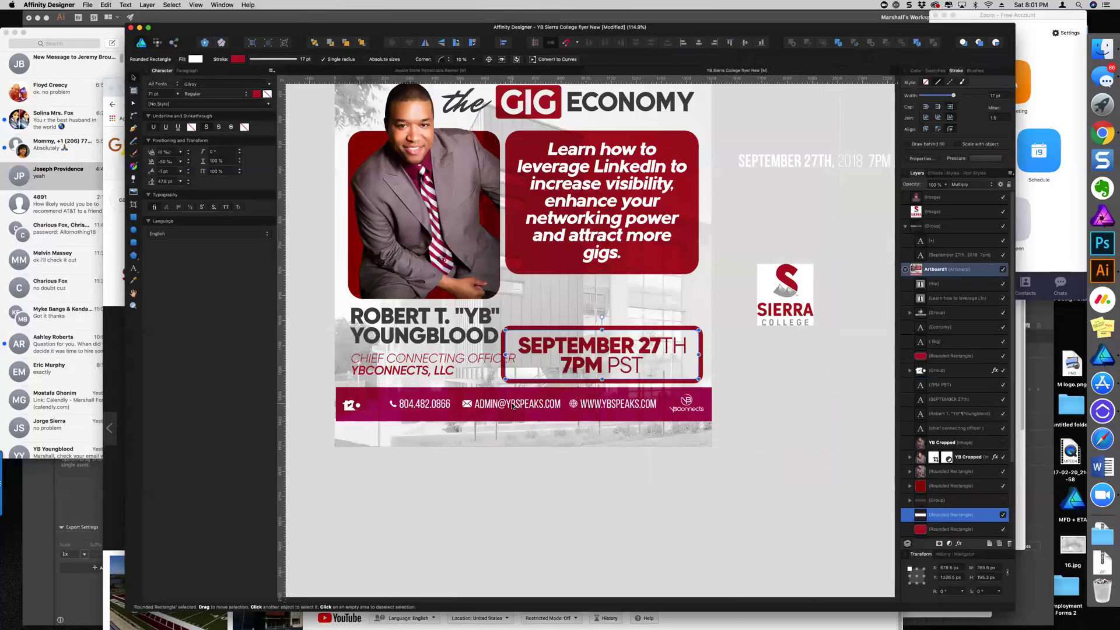
{"action": "left_click", "coordinate": [513, 406]}
{"action": "left_click", "coordinate": [356, 406], "text": "shift"}
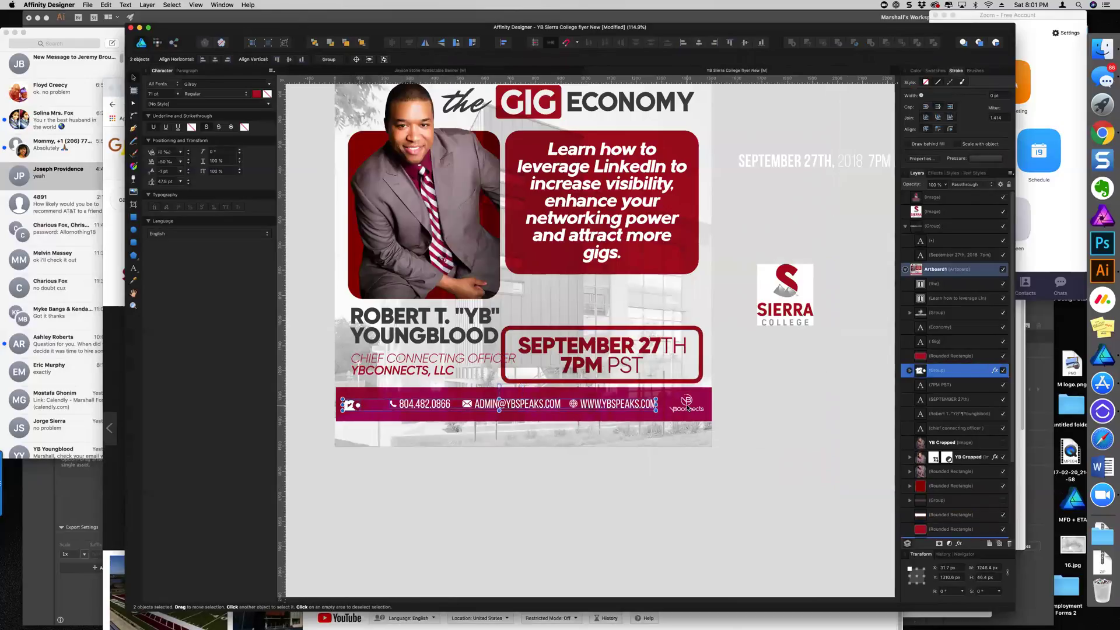
{"action": "left_click_drag", "start_coordinate": [674, 397], "coordinate": [675, 404]}
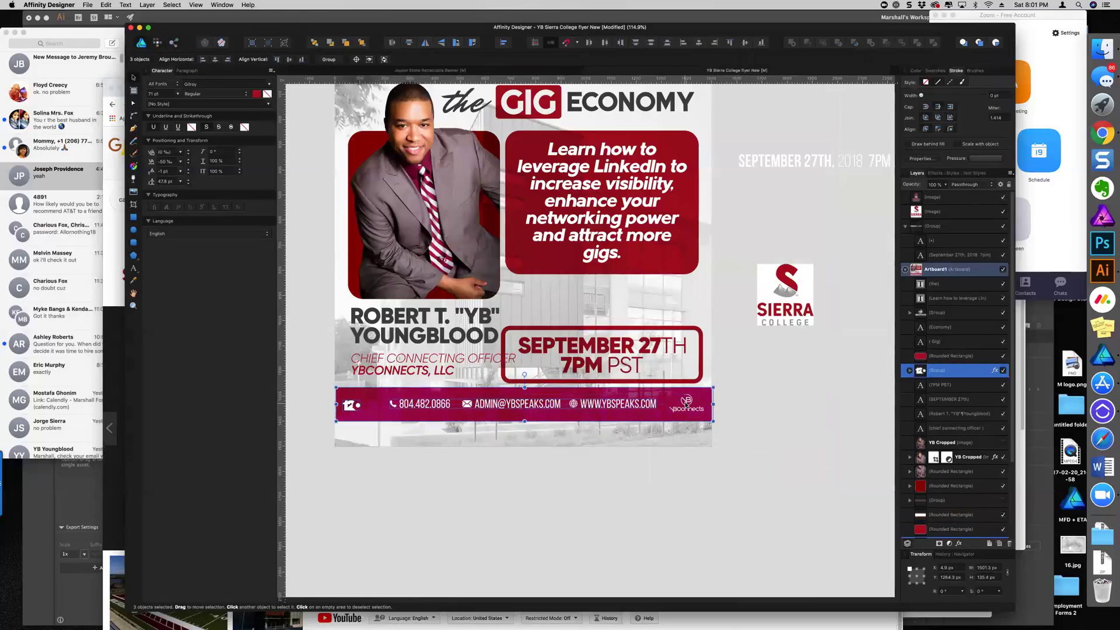
{"action": "left_click", "coordinate": [687, 409], "text": "shift"}
{"action": "key", "text": "Escape"}
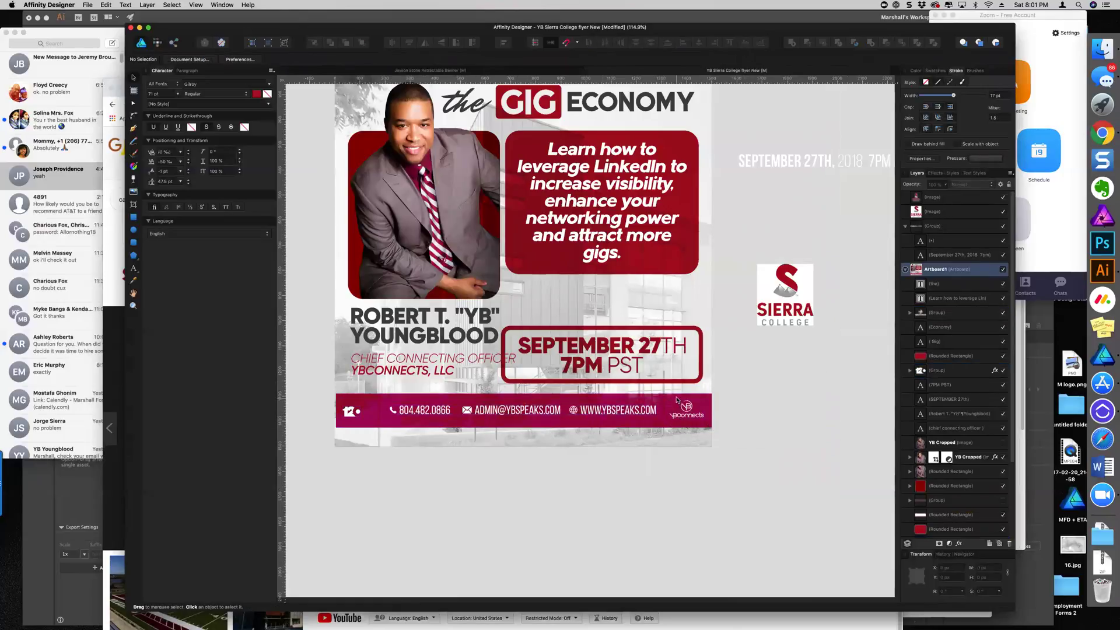
Fill the bottom contact bar group with the dark red swatch
{"action": "left_click", "coordinate": [677, 400]}
{"action": "left_click", "coordinate": [928, 75]}
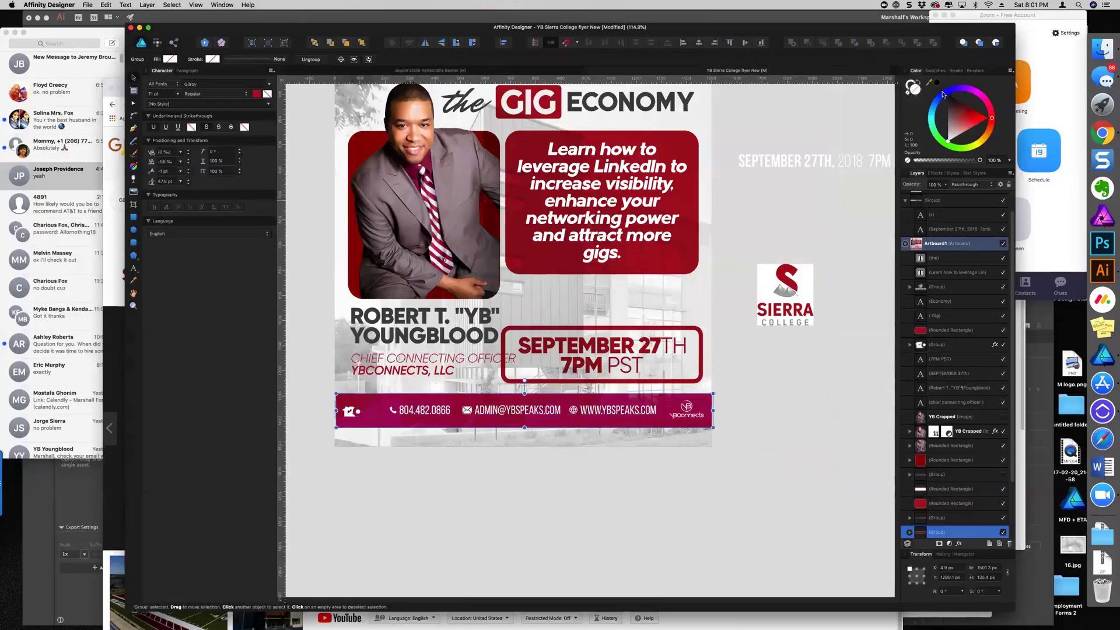
{"action": "left_click", "coordinate": [941, 72]}
{"action": "left_click", "coordinate": [918, 141]}
{"action": "left_click", "coordinate": [957, 191]}
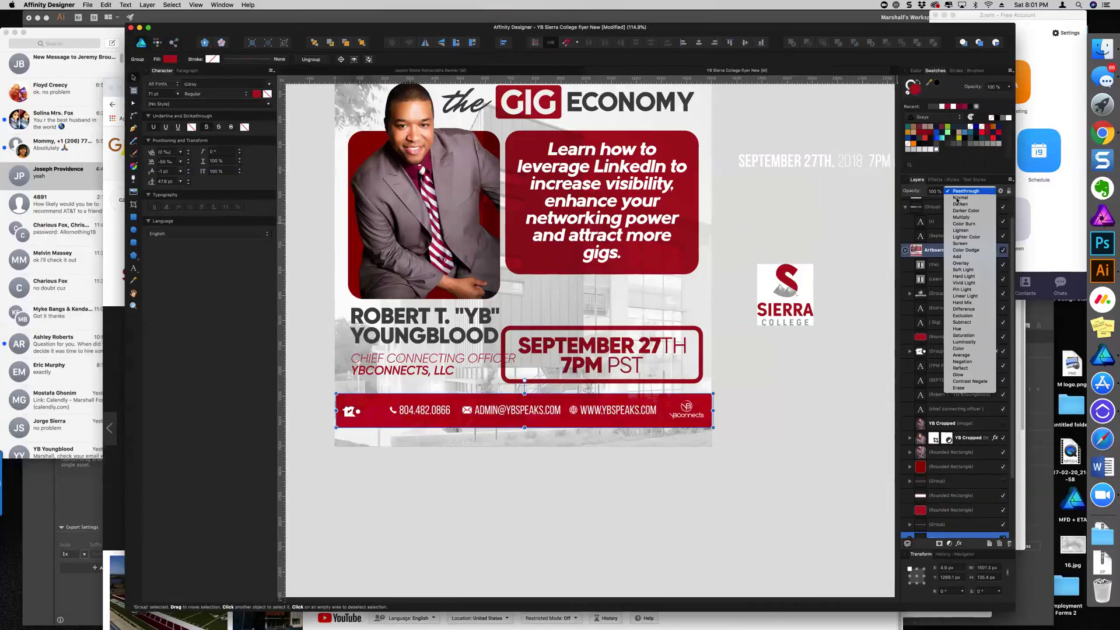
{"action": "left_click", "coordinate": [709, 278]}
{"action": "left_click", "coordinate": [709, 277]}
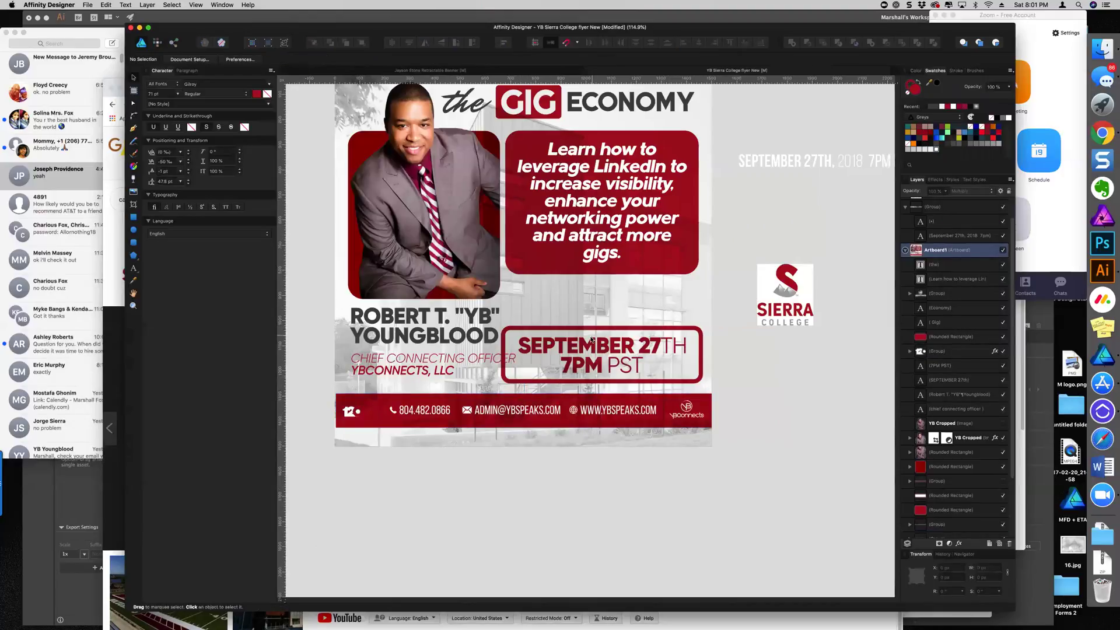
Nudge the date box and its two text lines down with Shift+Down
{"action": "left_click", "coordinate": [591, 340]}
{"action": "left_click", "coordinate": [592, 341], "text": "shift"}
{"action": "left_click", "coordinate": [588, 334], "text": "shift"}
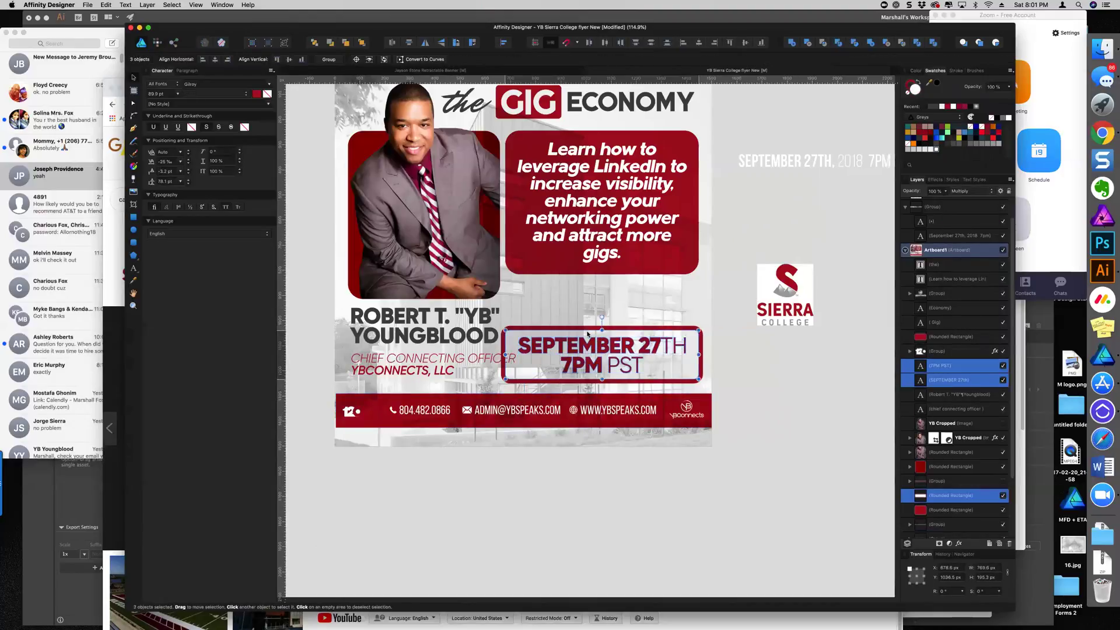
{"action": "key", "text": "shift+Down"}
{"action": "left_click", "coordinate": [783, 370]}
{"action": "scroll", "coordinate": [782, 370], "scroll_direction": "down", "scroll_amount": 5}
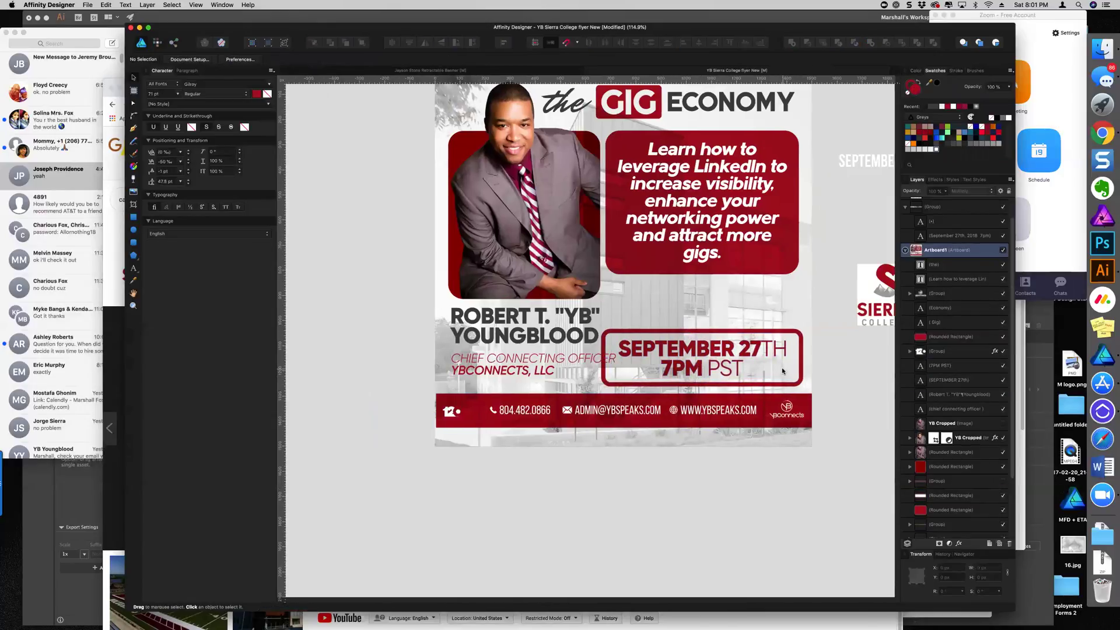
Browse to the YB folder in the Open dialog, then cancel without opening a file
{"action": "left_click", "coordinate": [88, 6]}
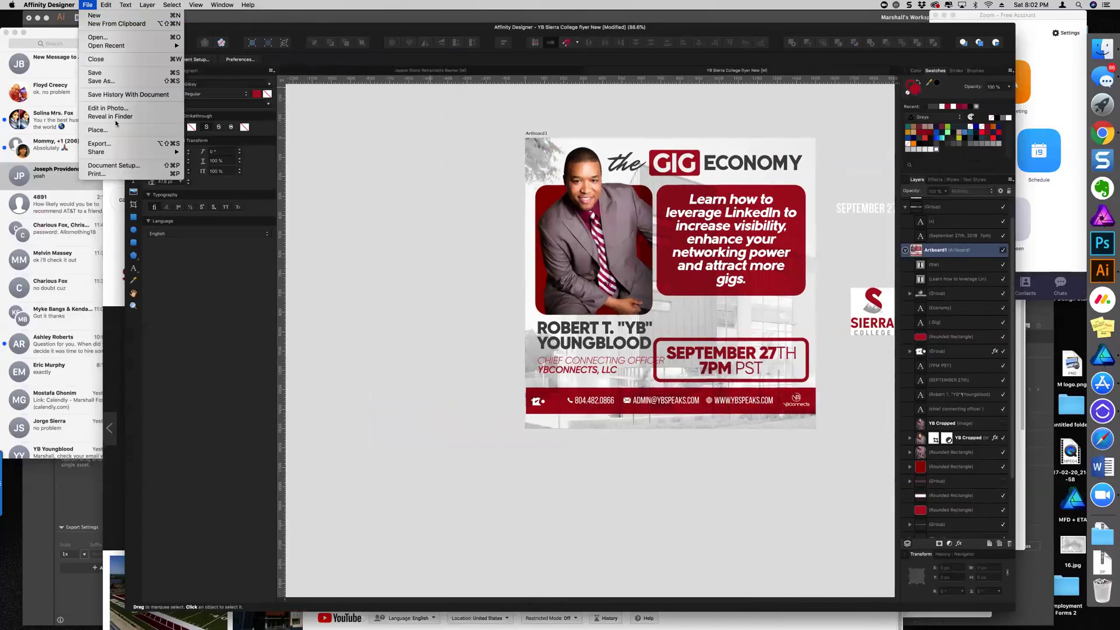
{"action": "key", "text": "super+o"}
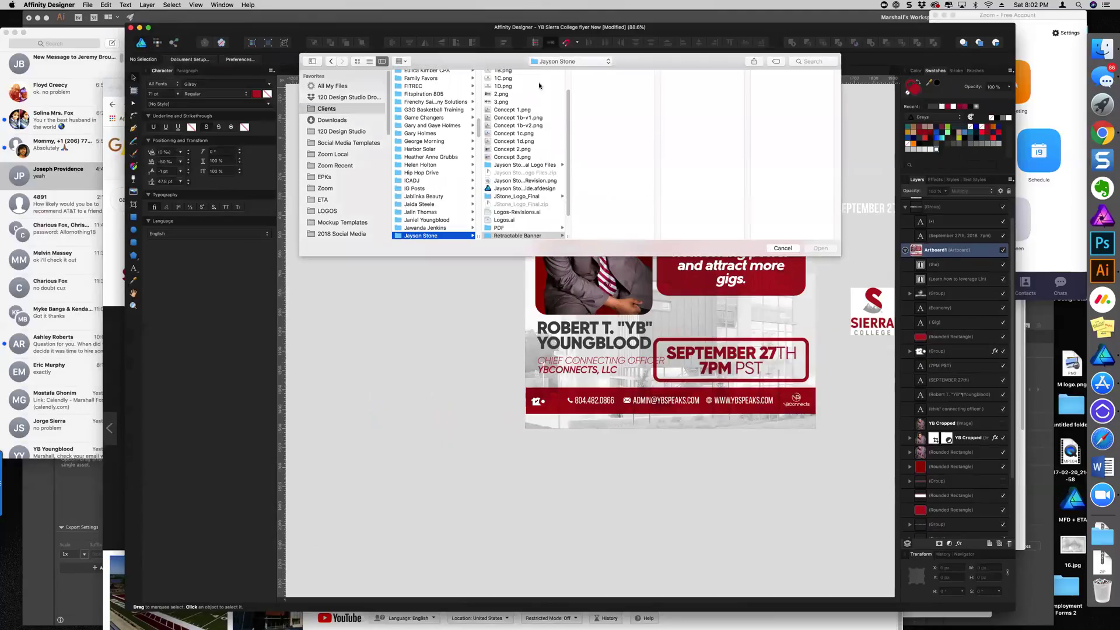
{"action": "left_click", "coordinate": [546, 60]}
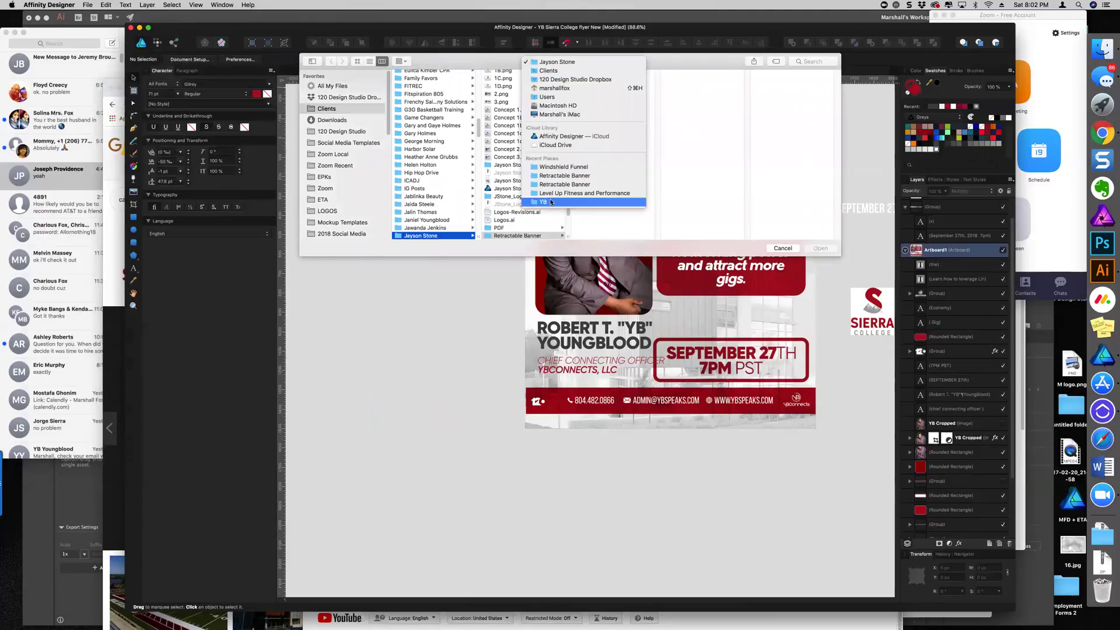
{"action": "left_click", "coordinate": [550, 204]}
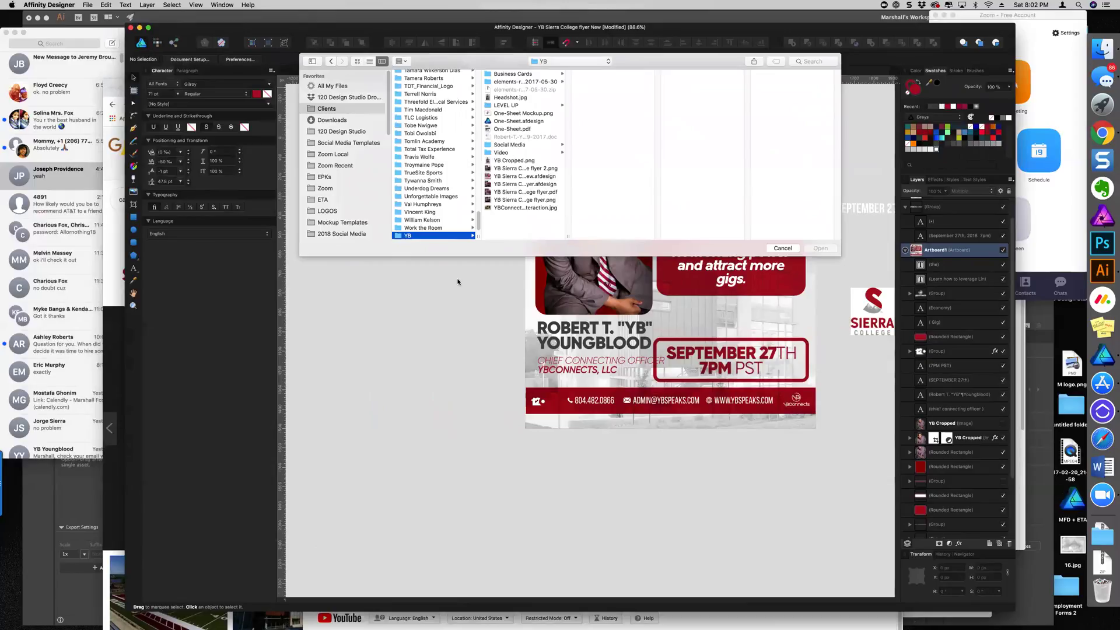
{"action": "left_click", "coordinate": [780, 248]}
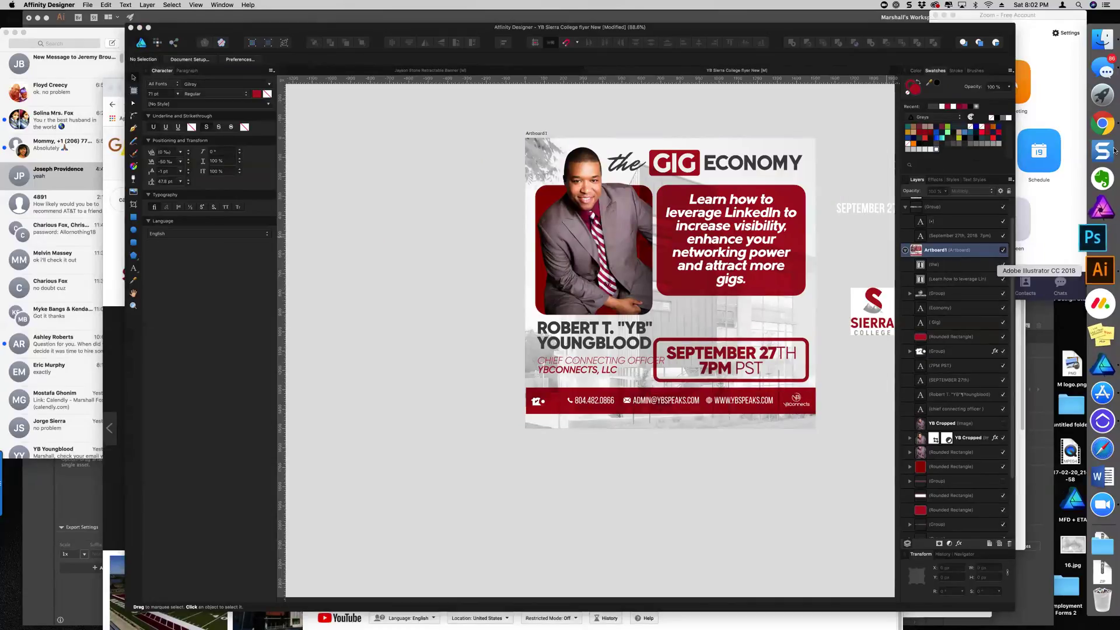
Bring the Sierra College image results forward in the browser and close the open preview
{"action": "left_click", "coordinate": [1102, 124]}
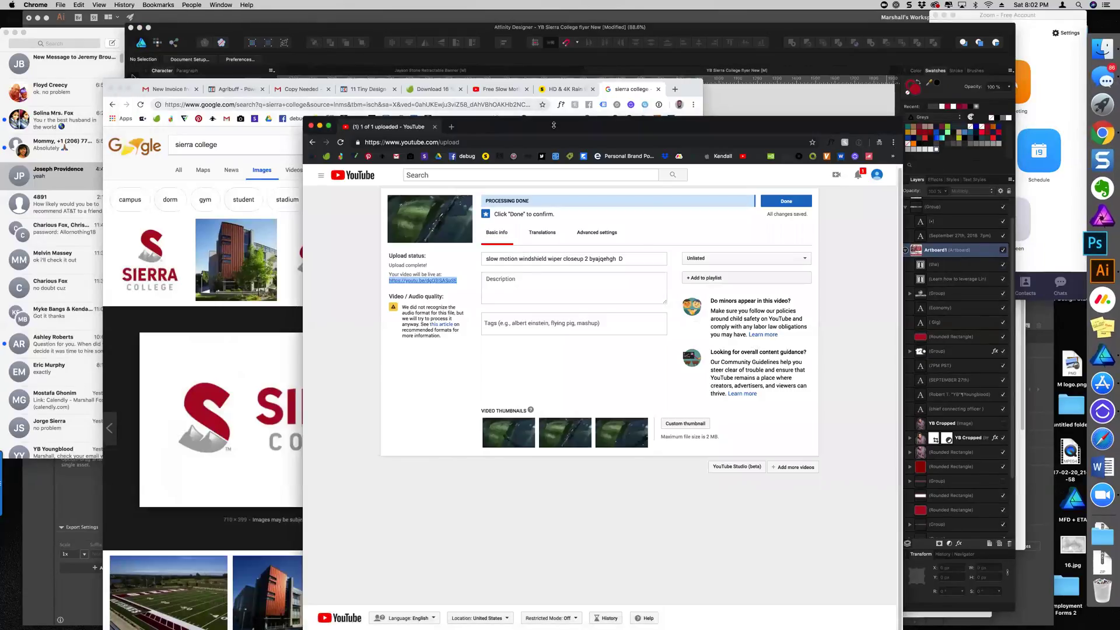
{"action": "left_click_drag", "start_coordinate": [554, 125], "coordinate": [554, 144]}
{"action": "left_click", "coordinate": [271, 348]}
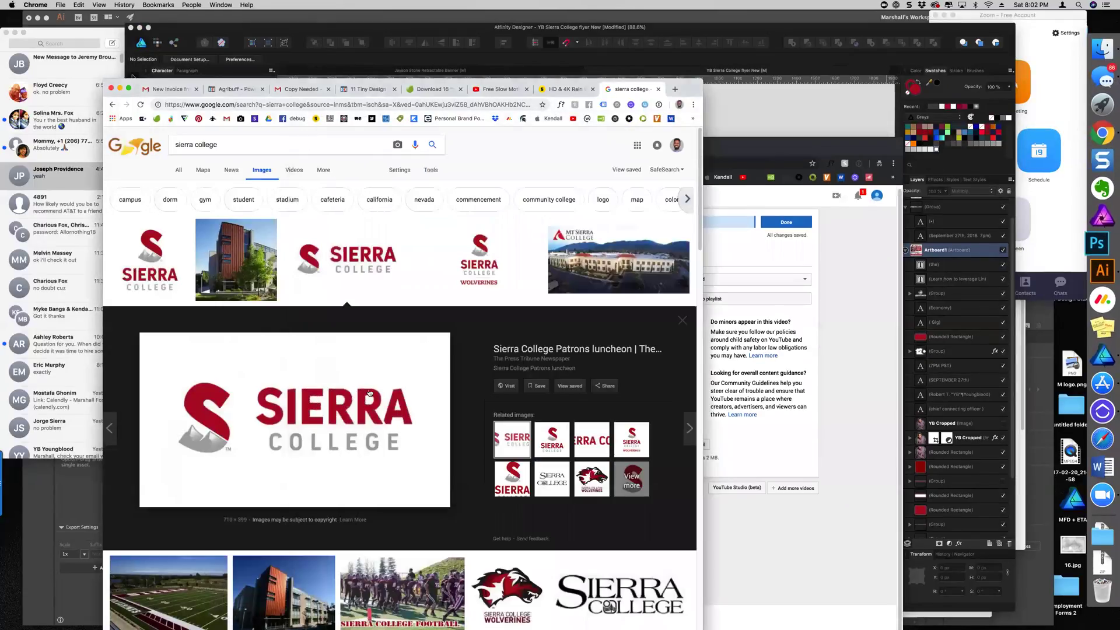
{"action": "left_click", "coordinate": [344, 265]}
{"action": "scroll", "coordinate": [366, 344], "scroll_direction": "down", "scroll_amount": 15}
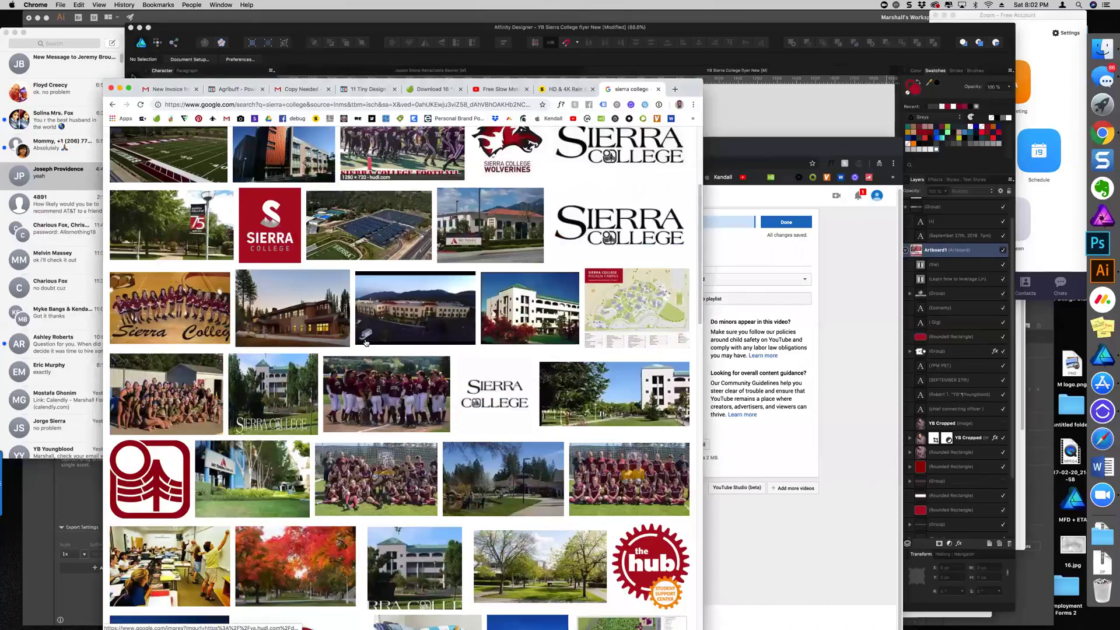
{"action": "scroll", "coordinate": [366, 343], "scroll_direction": "up", "scroll_amount": 15}
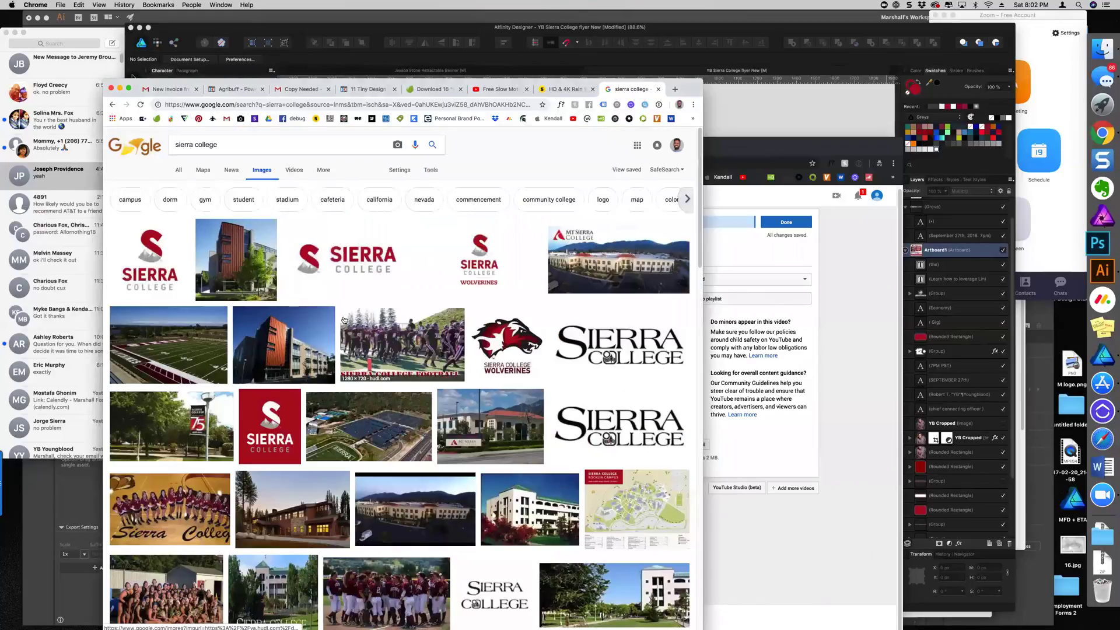
Compare previews of the Sierra College logo versions, settling on the Patrons luncheon logo
{"action": "left_click", "coordinate": [328, 267]}
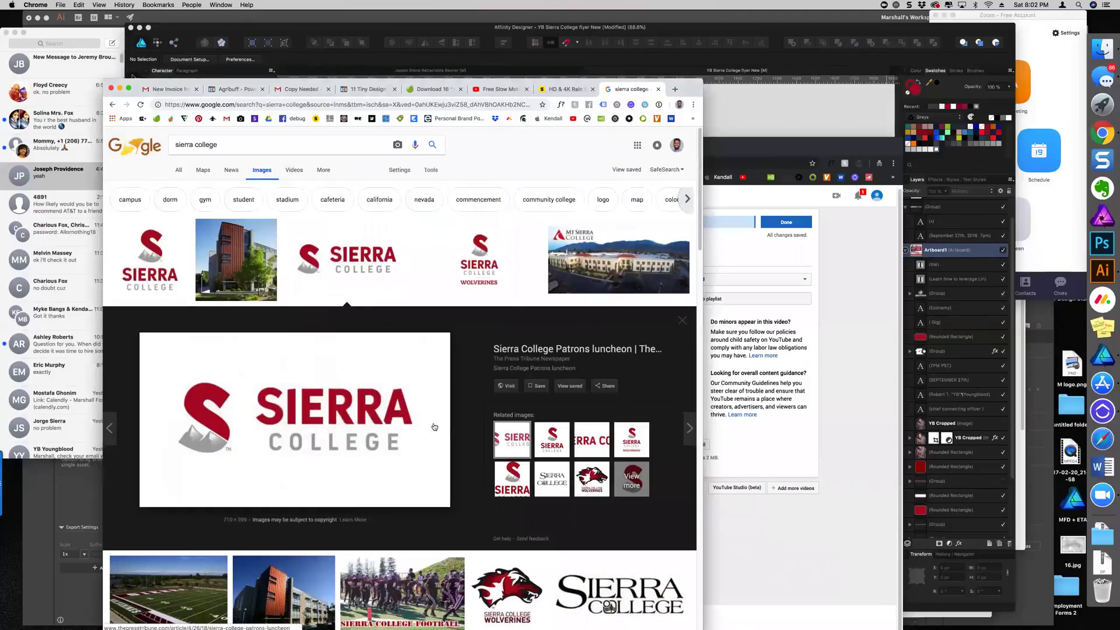
{"action": "left_click", "coordinate": [588, 440]}
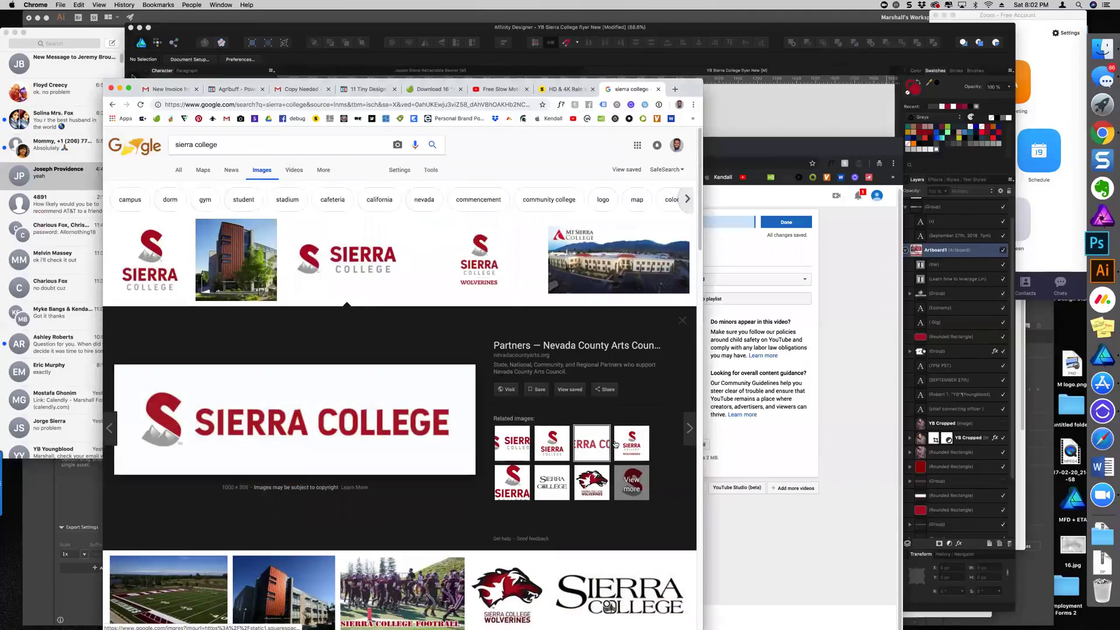
{"action": "left_click", "coordinate": [516, 442]}
{"action": "left_click", "coordinate": [583, 441]}
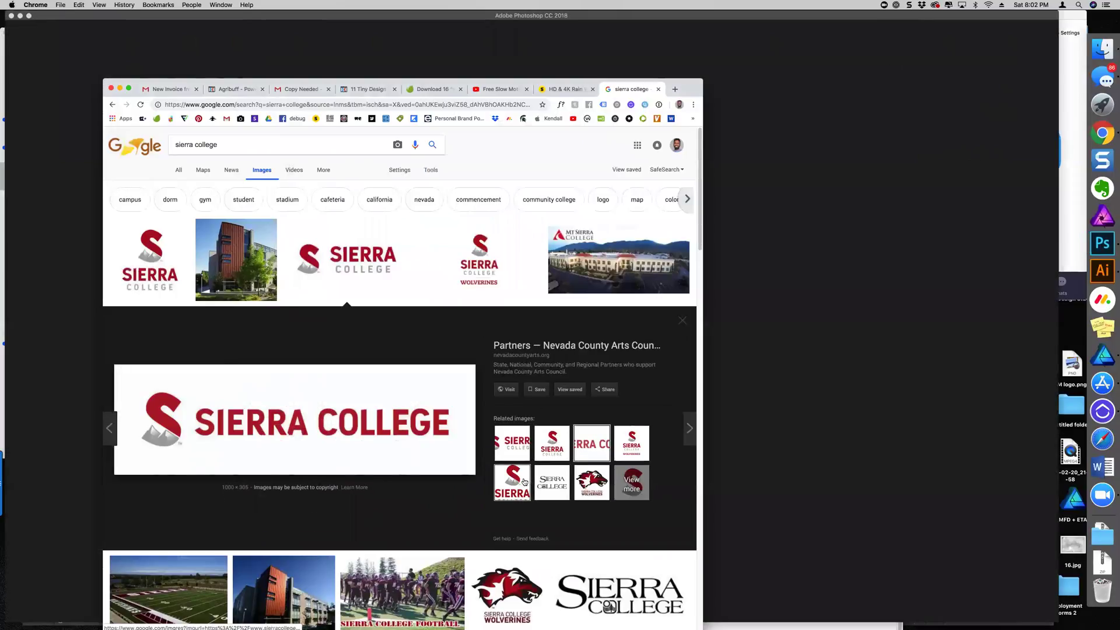
{"action": "left_click", "coordinate": [525, 479]}
{"action": "left_click", "coordinate": [521, 445]}
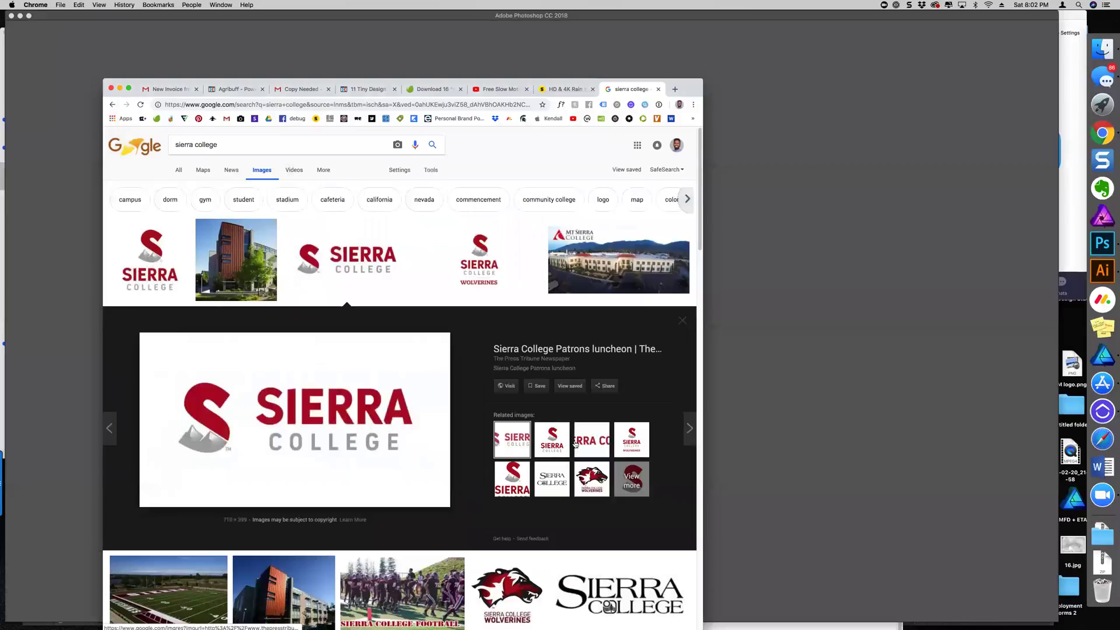
{"action": "left_click", "coordinate": [591, 443]}
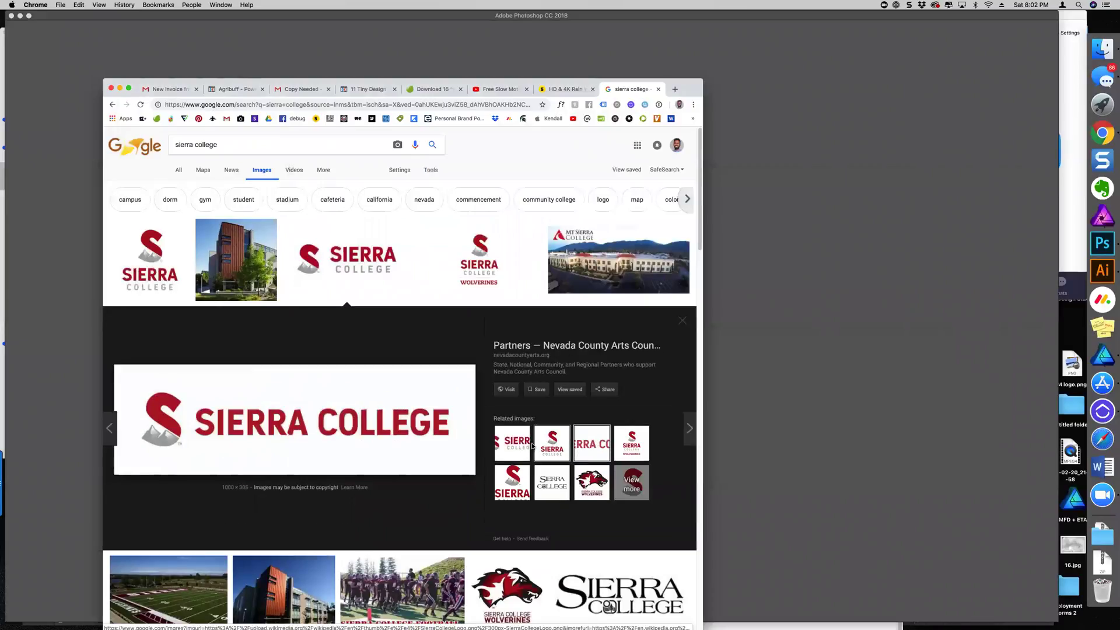
{"action": "left_click", "coordinate": [552, 443]}
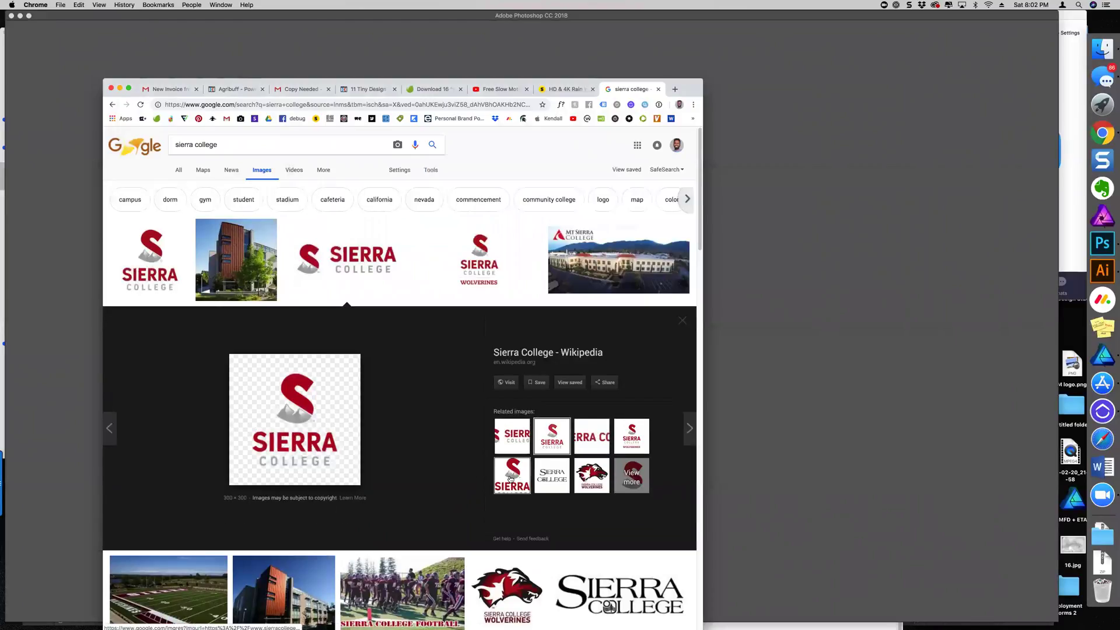
{"action": "left_click", "coordinate": [513, 476]}
{"action": "left_click", "coordinate": [576, 443]}
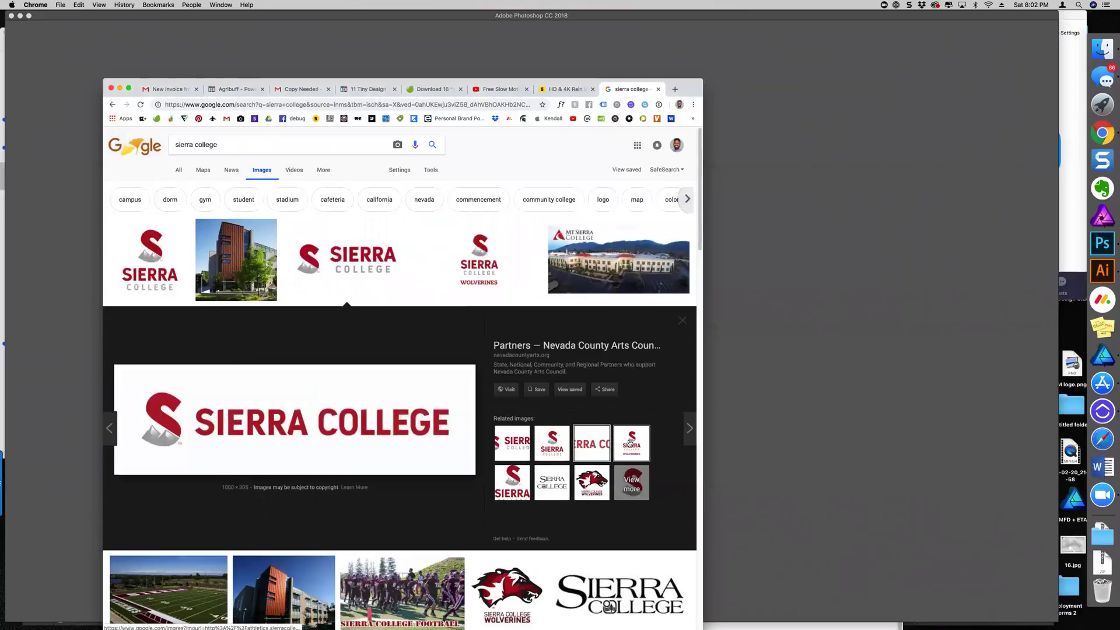
{"action": "left_click", "coordinate": [632, 443]}
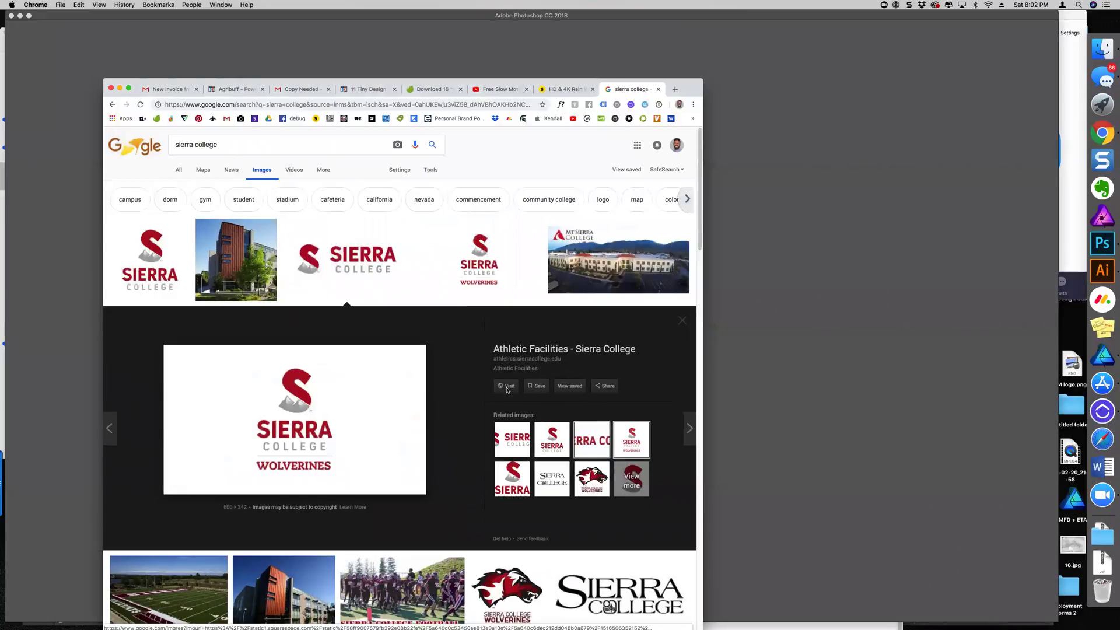
{"action": "key", "text": "super+bracketleft"}
{"action": "left_click", "coordinate": [354, 258]}
{"action": "left_click", "coordinate": [355, 258]}
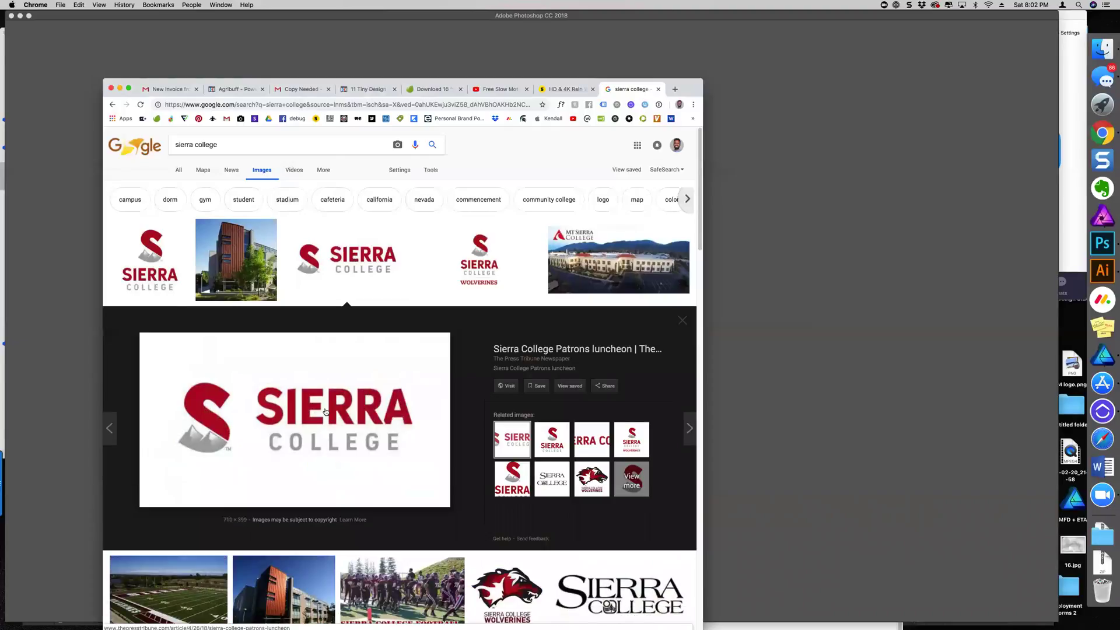
Check other sizes of the Patrons luncheon logo, then copy the image
{"action": "right_click", "coordinate": [325, 407]}
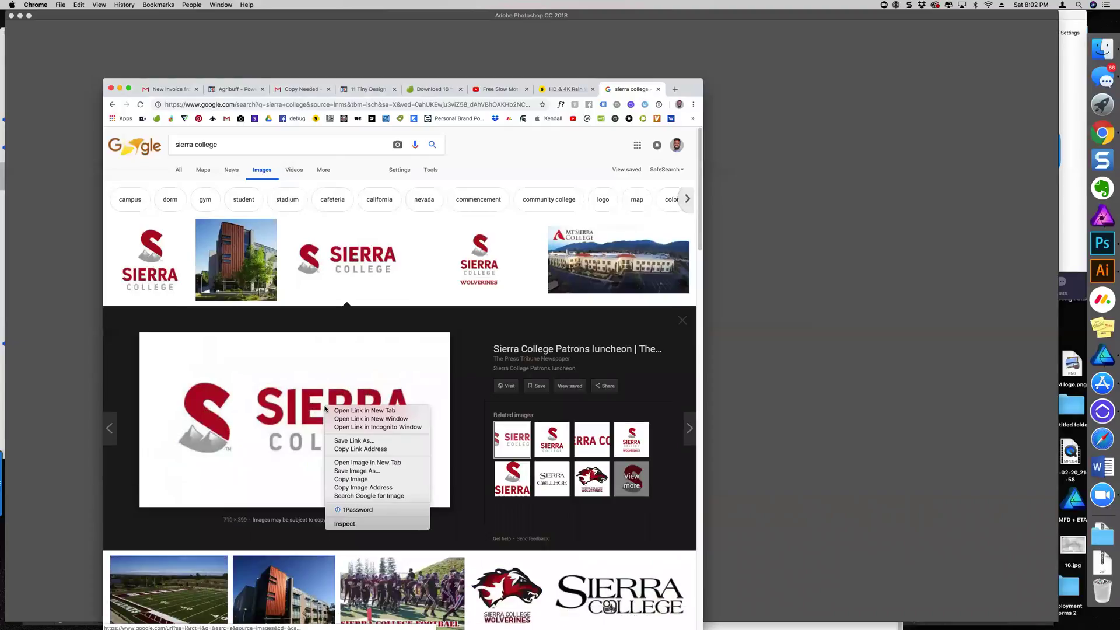
{"action": "left_click", "coordinate": [358, 496]}
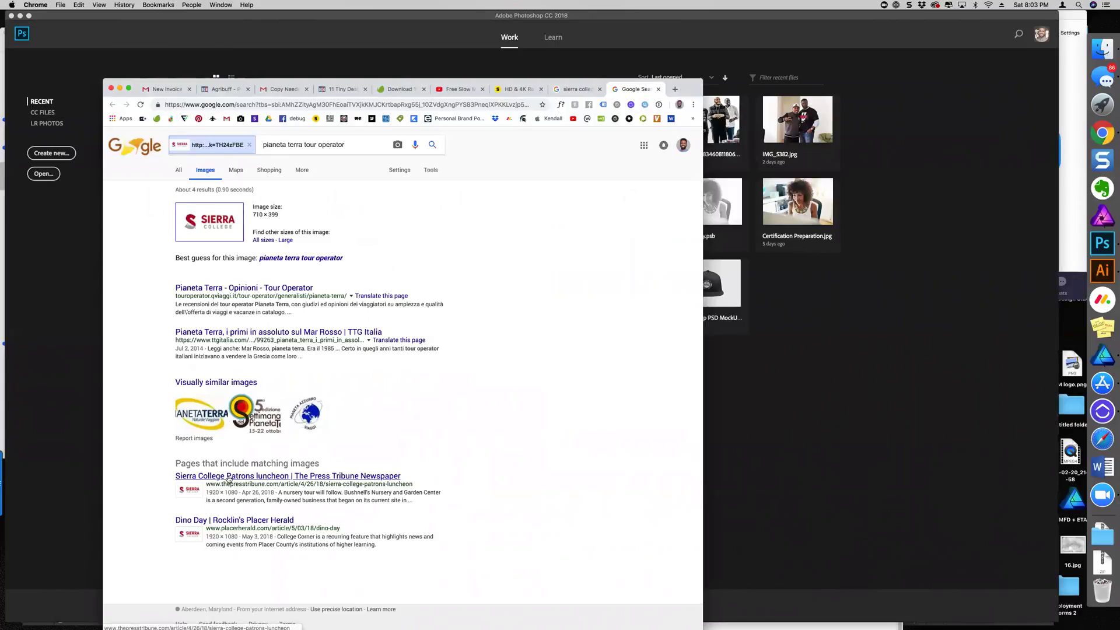
{"action": "left_click", "coordinate": [219, 493]}
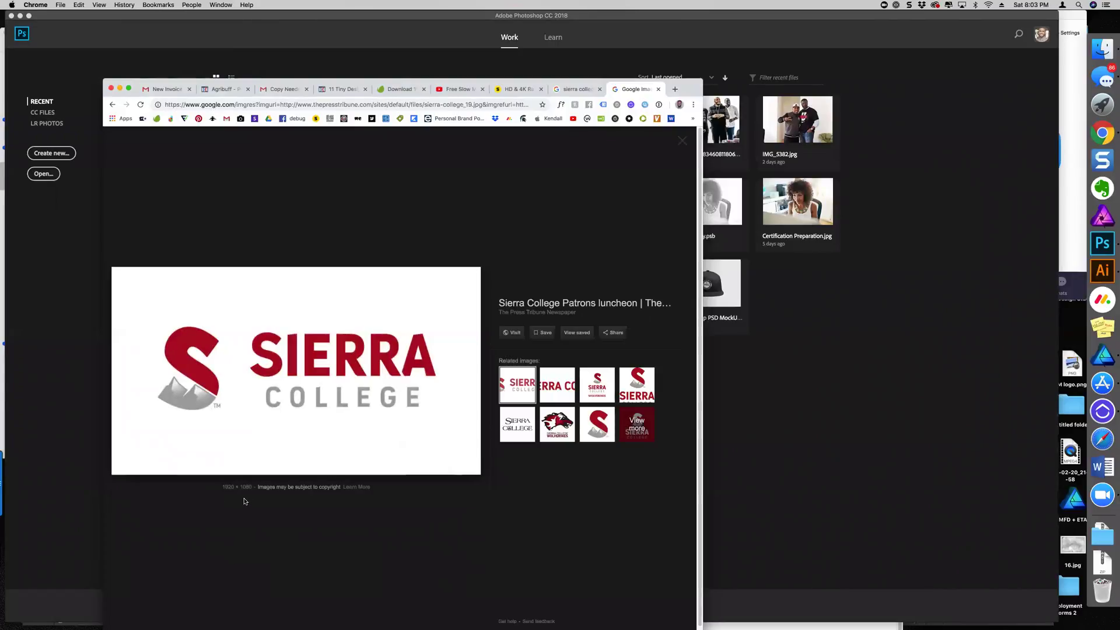
{"action": "left_click", "coordinate": [274, 376]}
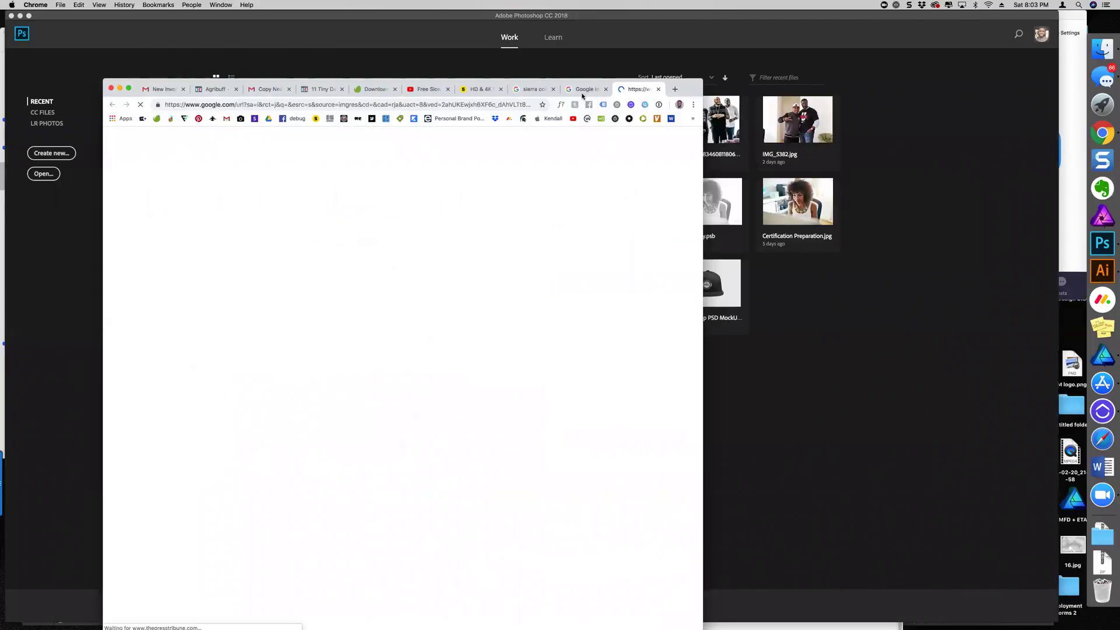
{"action": "left_click", "coordinate": [583, 92]}
{"action": "right_click", "coordinate": [307, 392]}
{"action": "left_click", "coordinate": [341, 466]}
{"action": "left_click", "coordinate": [67, 340]}
Create a 1920×1080 document from the Clipboard preset, then open and dismiss the logo layer's Blending Options
{"action": "left_click", "coordinate": [80, 4]}
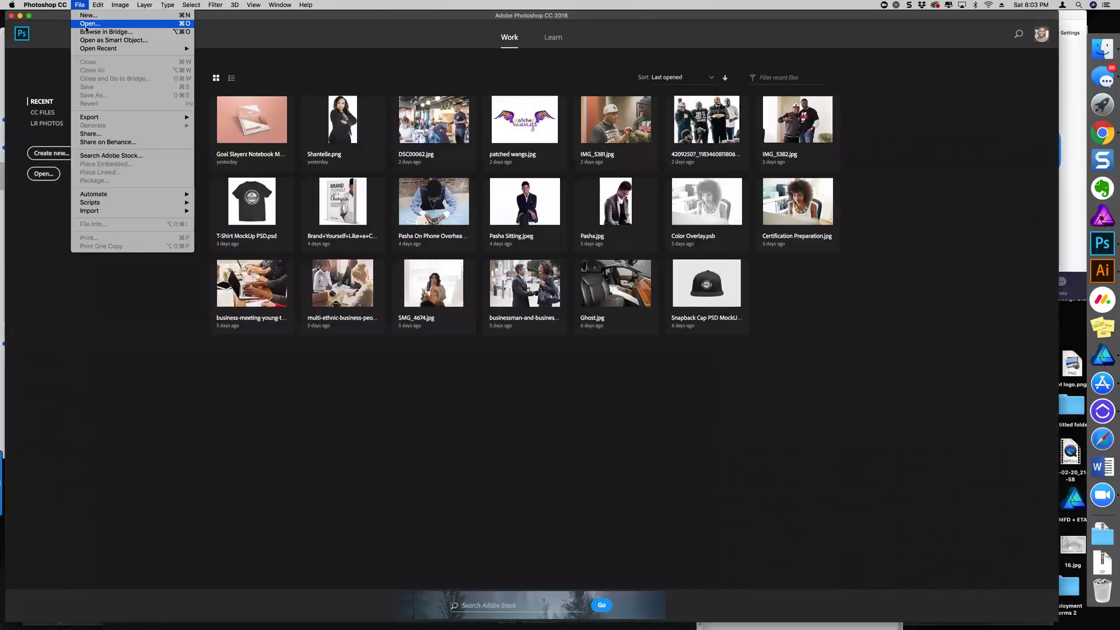
{"action": "left_click", "coordinate": [87, 15]}
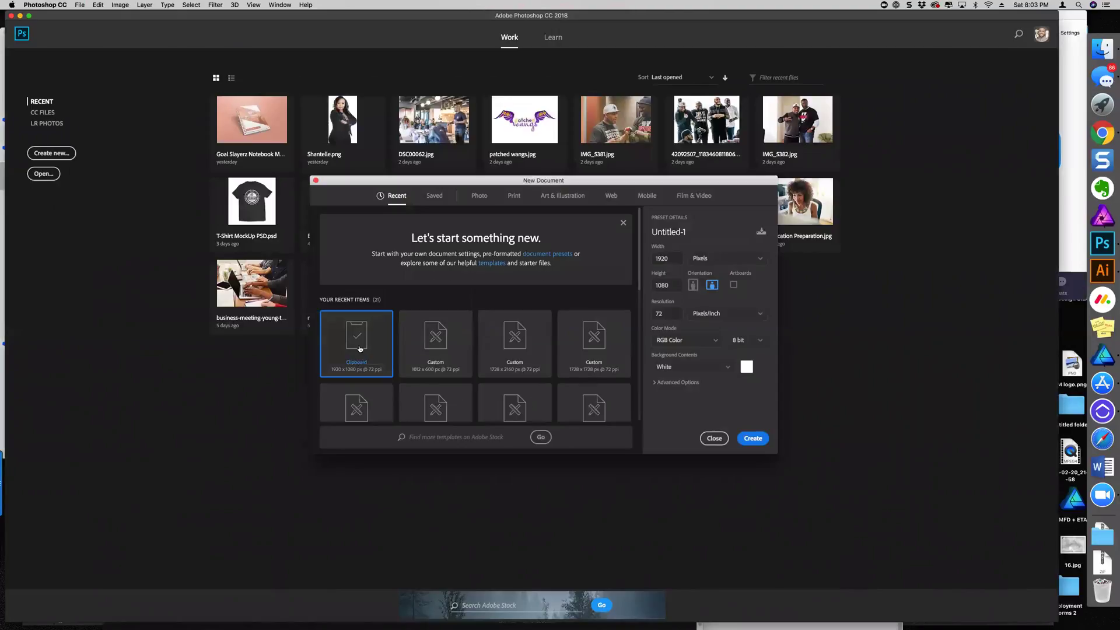
{"action": "left_click", "coordinate": [753, 439]}
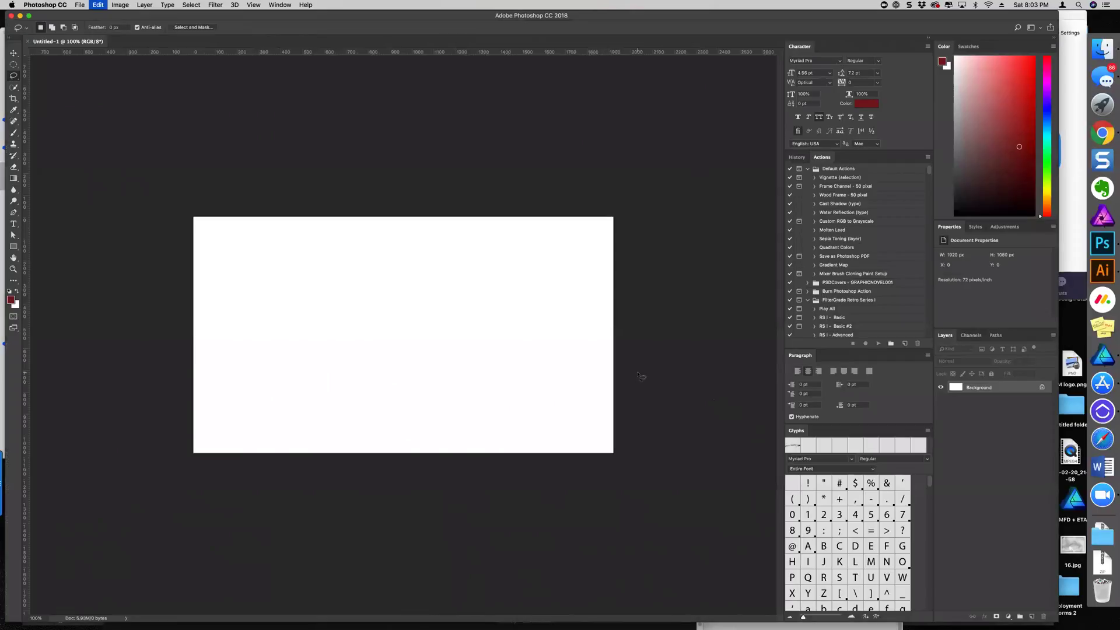
{"action": "left_click", "coordinate": [987, 617]}
{"action": "left_click", "coordinate": [1018, 520]}
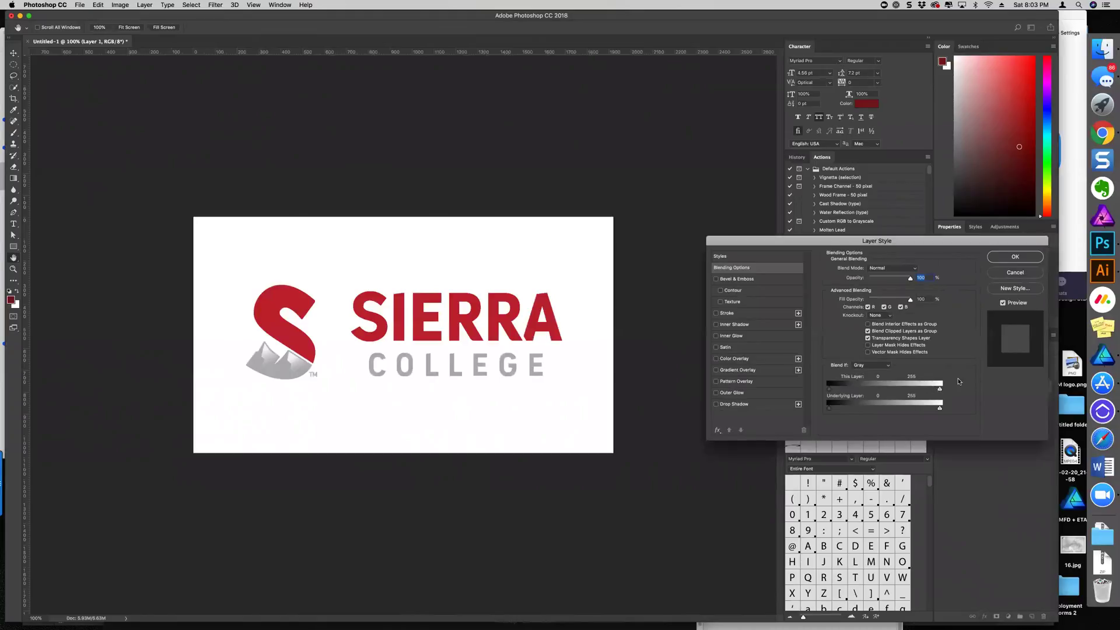
{"action": "left_click", "coordinate": [1005, 275]}
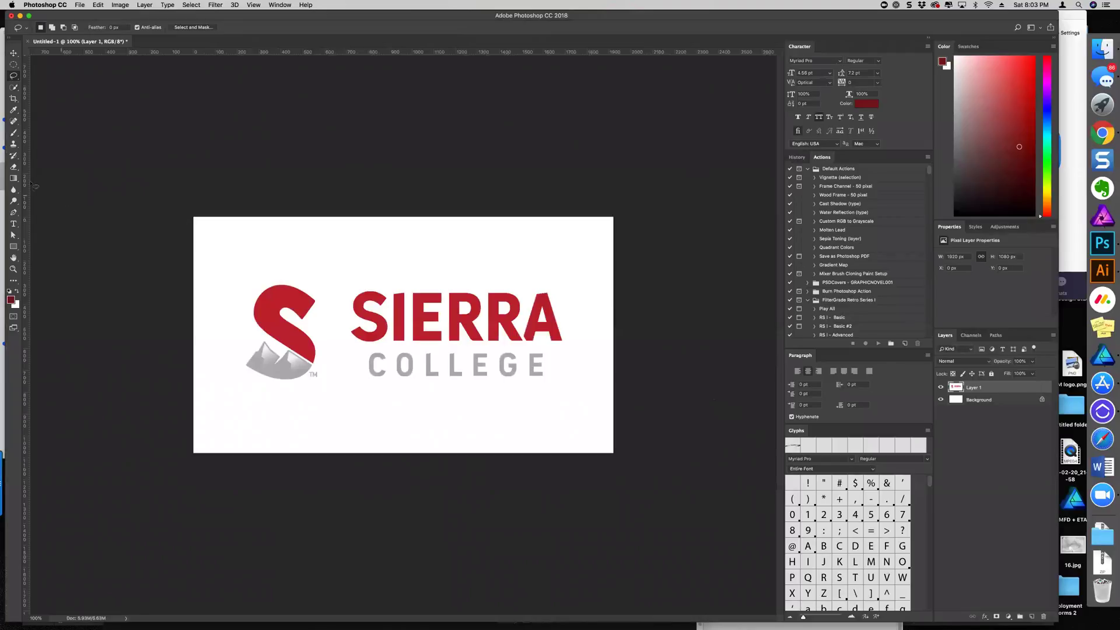
Draw a red rectangle over the logo and move it below Layer 1
{"action": "left_click", "coordinate": [13, 246]}
{"action": "mouse_move", "coordinate": [200, 236]}
{"action": "left_mouse_down"}
{"action": "mouse_move", "coordinate": [618, 465]}
{"action": "mouse_move", "coordinate": [588, 429]}
{"action": "left_mouse_up"}
{"action": "mouse_move", "coordinate": [971, 388]}
{"action": "left_mouse_down"}
{"action": "mouse_move", "coordinate": [966, 420]}
{"action": "mouse_move", "coordinate": [972, 408]}
{"action": "left_mouse_up"}
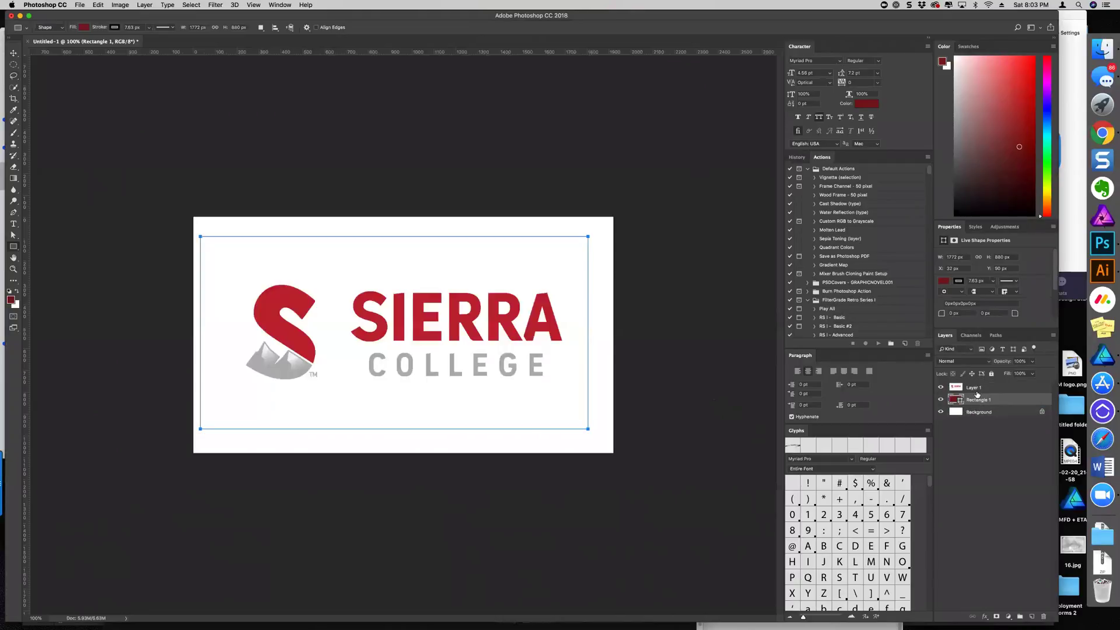
{"action": "left_click", "coordinate": [977, 390]}
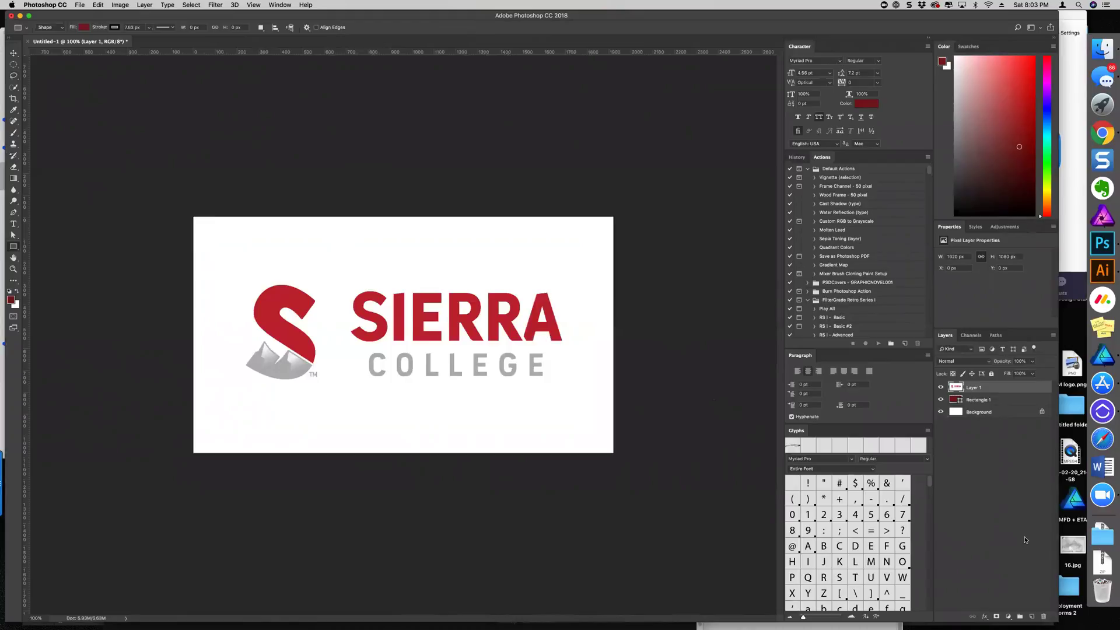
Drag the This Layer white slider so the logo's white drops out, then delete the red rectangle
{"action": "left_click", "coordinate": [987, 617]}
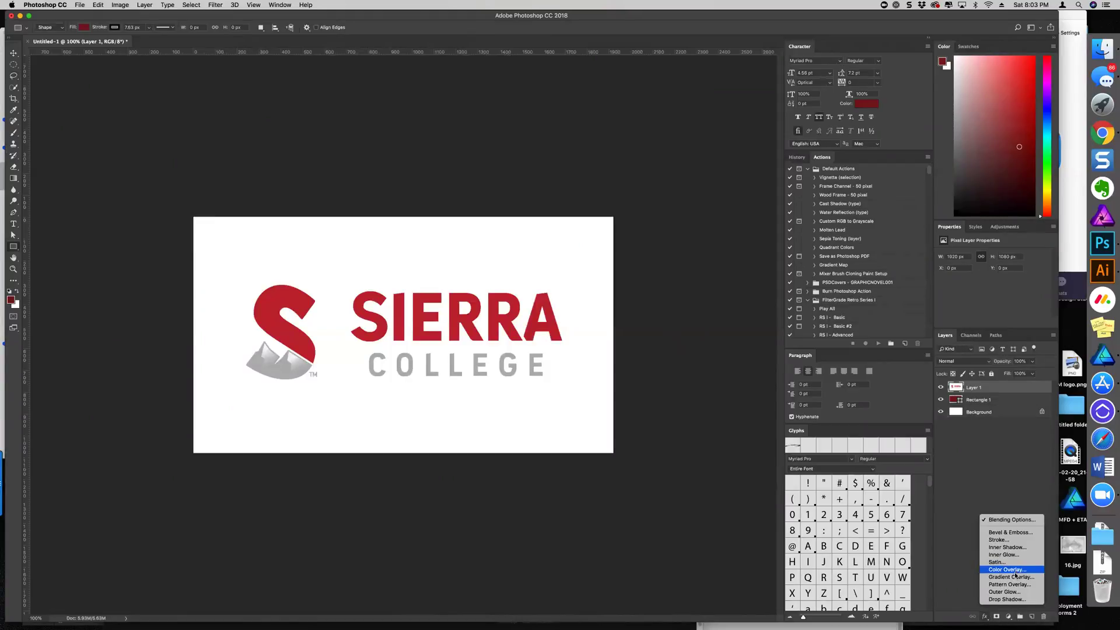
{"action": "left_click", "coordinate": [1007, 520]}
{"action": "mouse_move", "coordinate": [940, 390]}
{"action": "left_mouse_down"}
{"action": "mouse_move", "coordinate": [894, 397]}
{"action": "mouse_move", "coordinate": [931, 395]}
{"action": "left_mouse_up"}
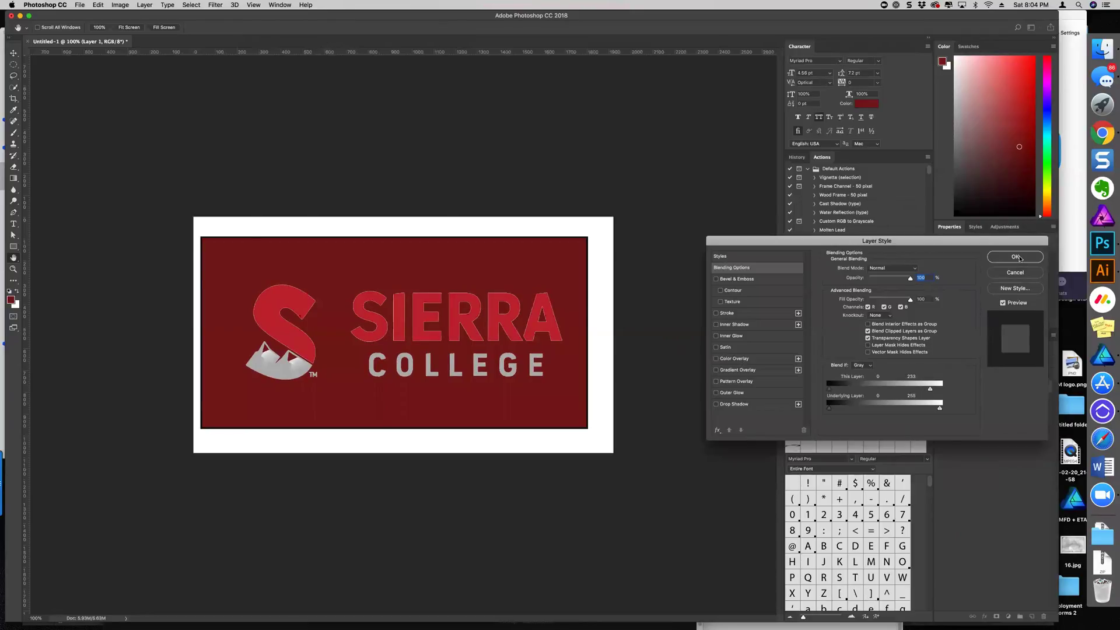
{"action": "key", "text": "Return"}
{"action": "left_click", "coordinate": [1015, 401]}
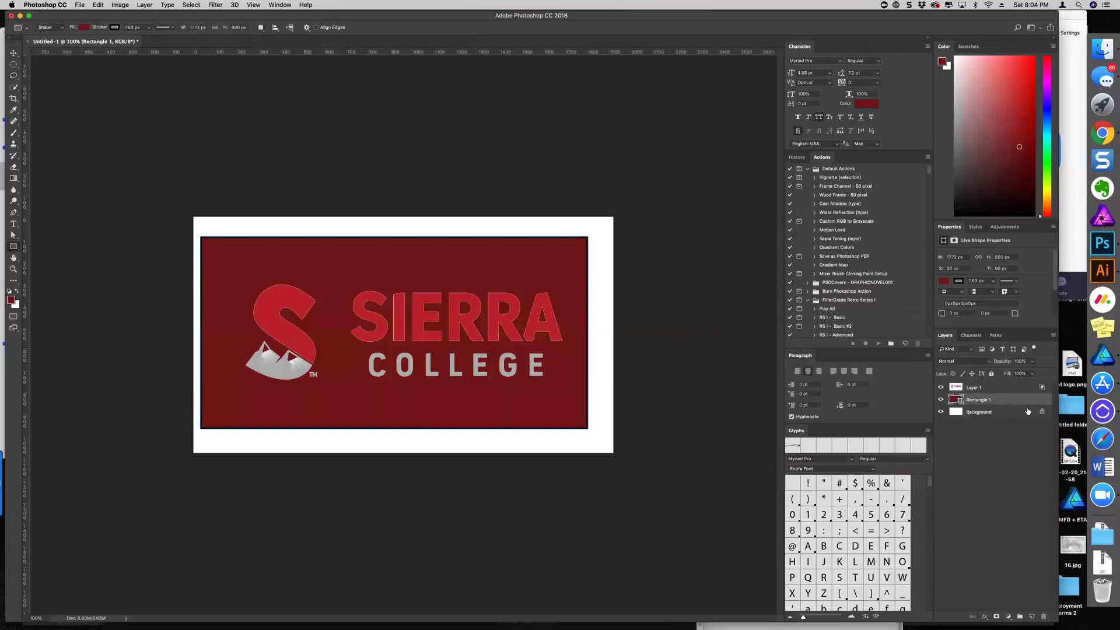
{"action": "key", "text": "Delete"}
Delete the white background layer and quick-export the logo as Sierra College Logo.png in the YB folder
{"action": "left_click", "coordinate": [1041, 400]}
{"action": "key", "text": "Delete"}
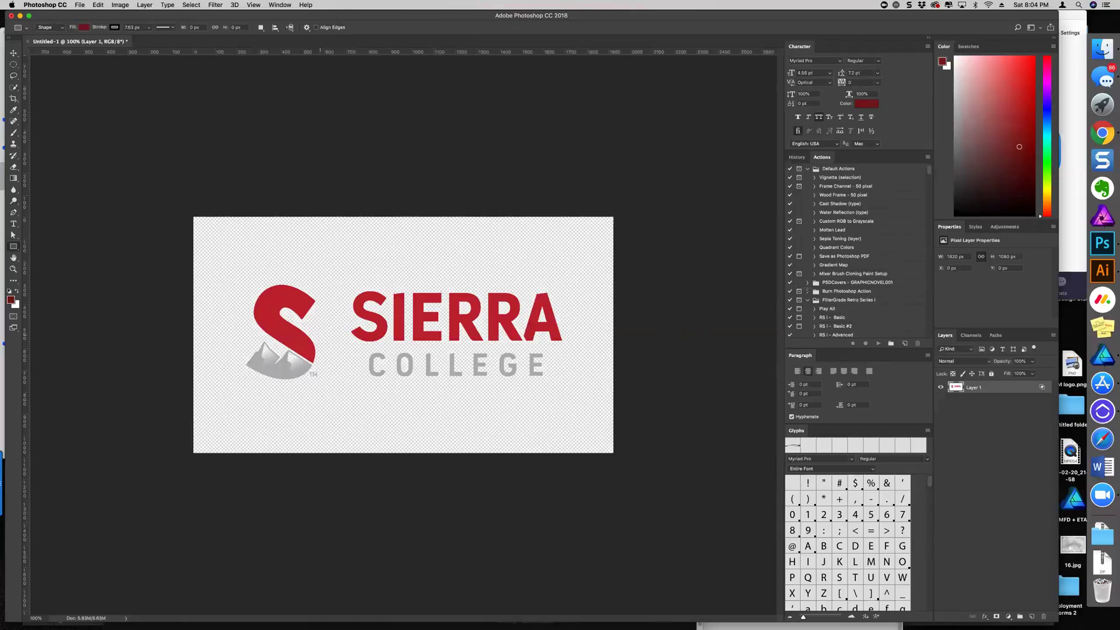
{"action": "left_click", "coordinate": [1053, 335]}
{"action": "left_click", "coordinate": [1040, 388]}
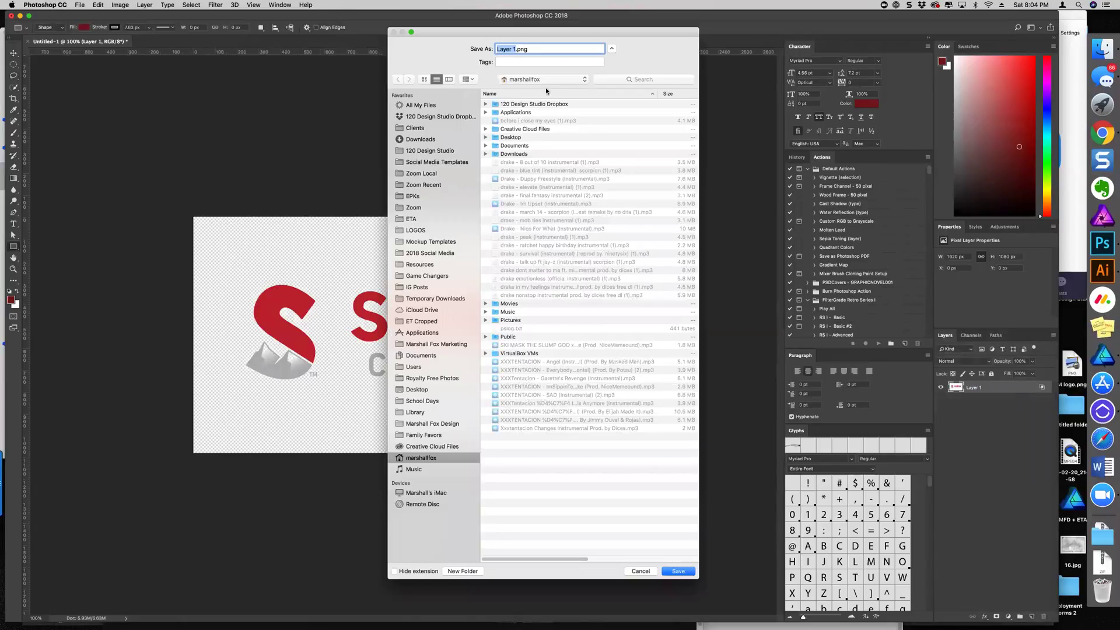
{"action": "left_click", "coordinate": [548, 79]}
{"action": "left_click", "coordinate": [607, 164]}
{"action": "type", "text": "Sierra Co"}
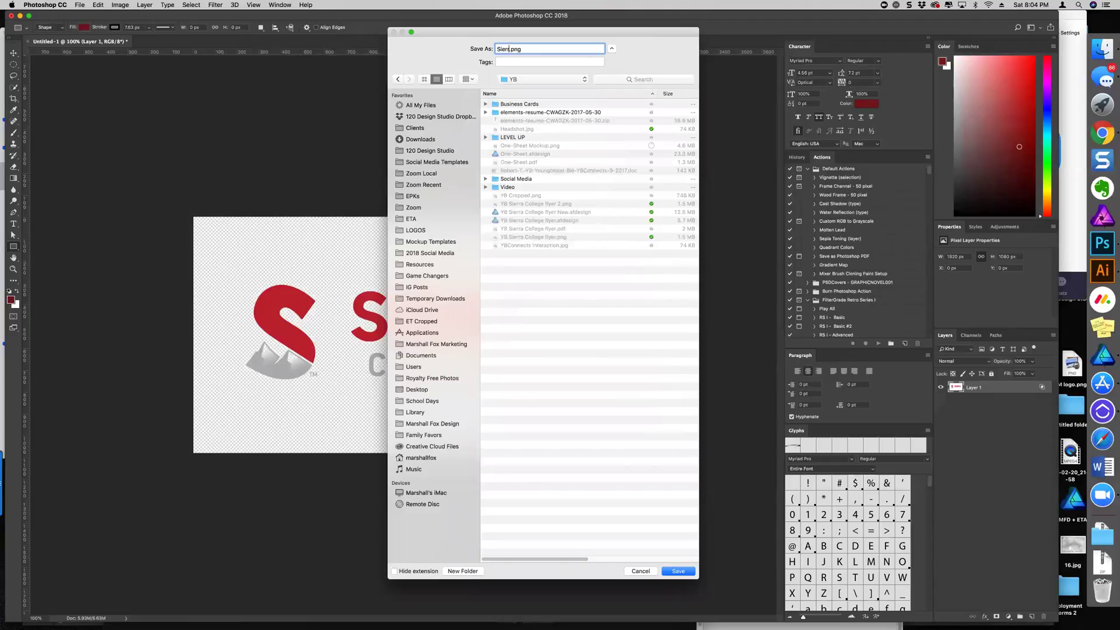
{"action": "type", "text": "llege Logo"}
{"action": "key", "text": "Return"}
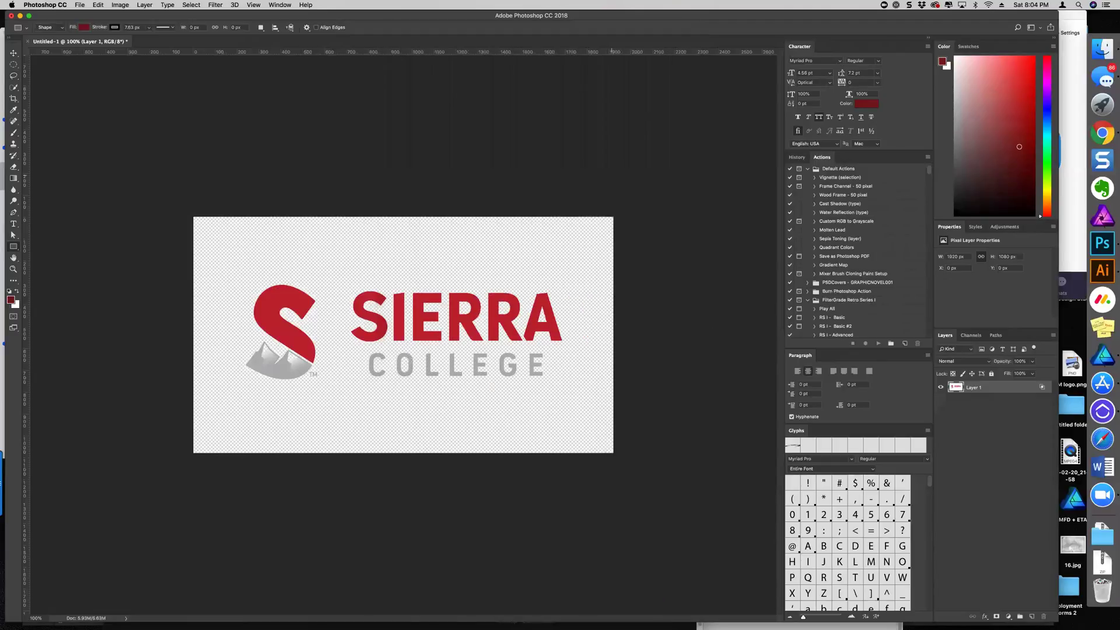
{"action": "key", "text": "super+Tab"}
{"action": "key", "text": "super+Tab"}
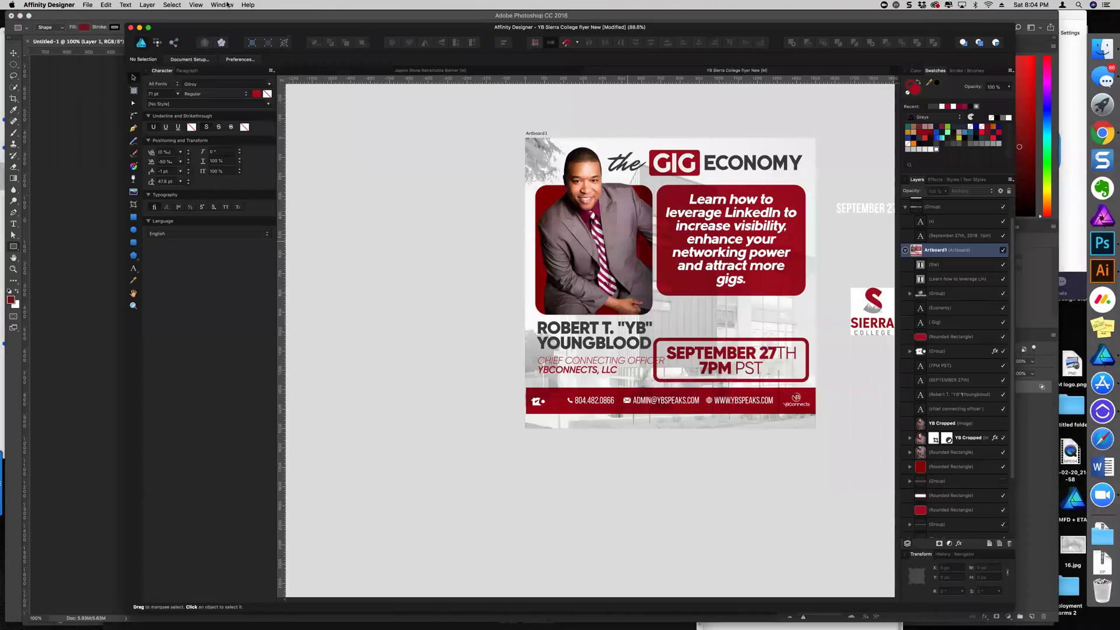
Place Sierra College Logo.png from the YB folder onto the flyer artboard
{"action": "left_click", "coordinate": [87, 5]}
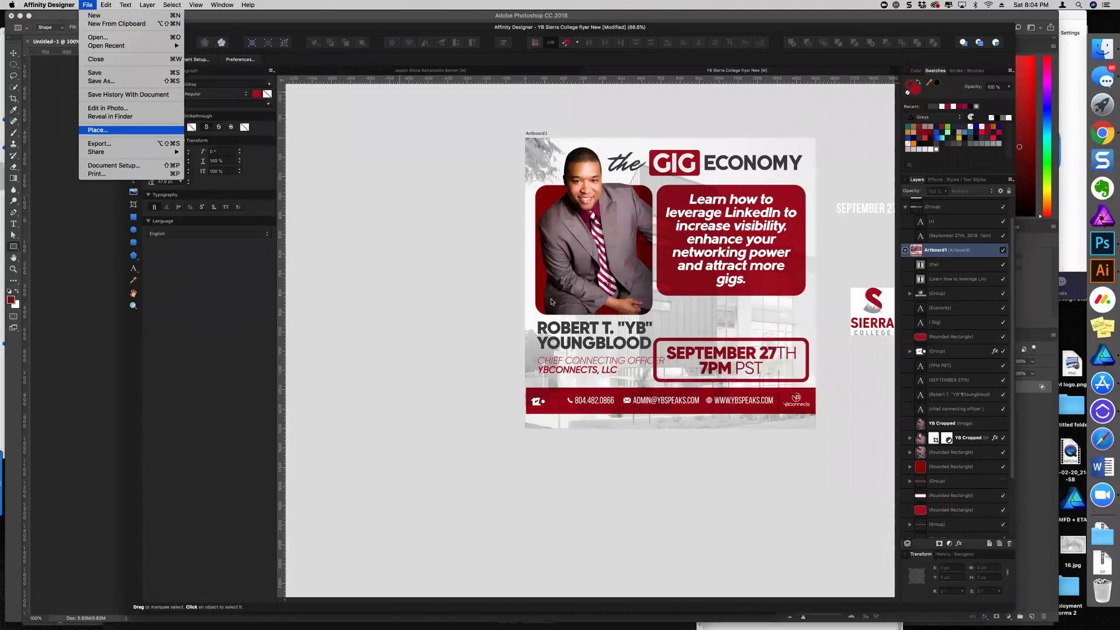
{"action": "key", "text": "Return"}
{"action": "left_click", "coordinate": [557, 61]}
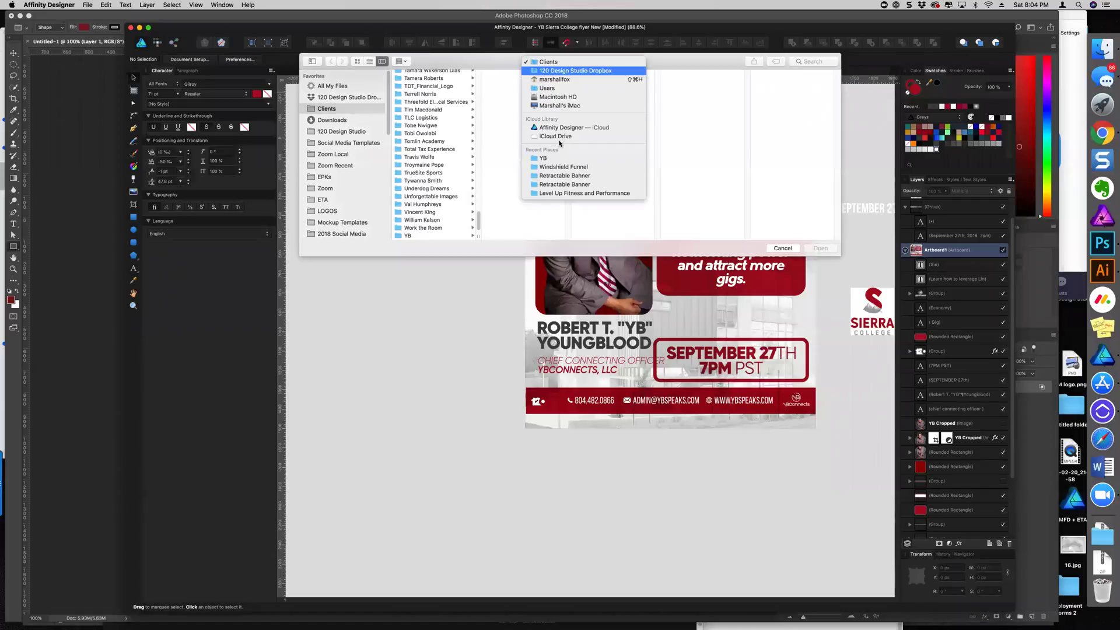
{"action": "left_click", "coordinate": [543, 158]}
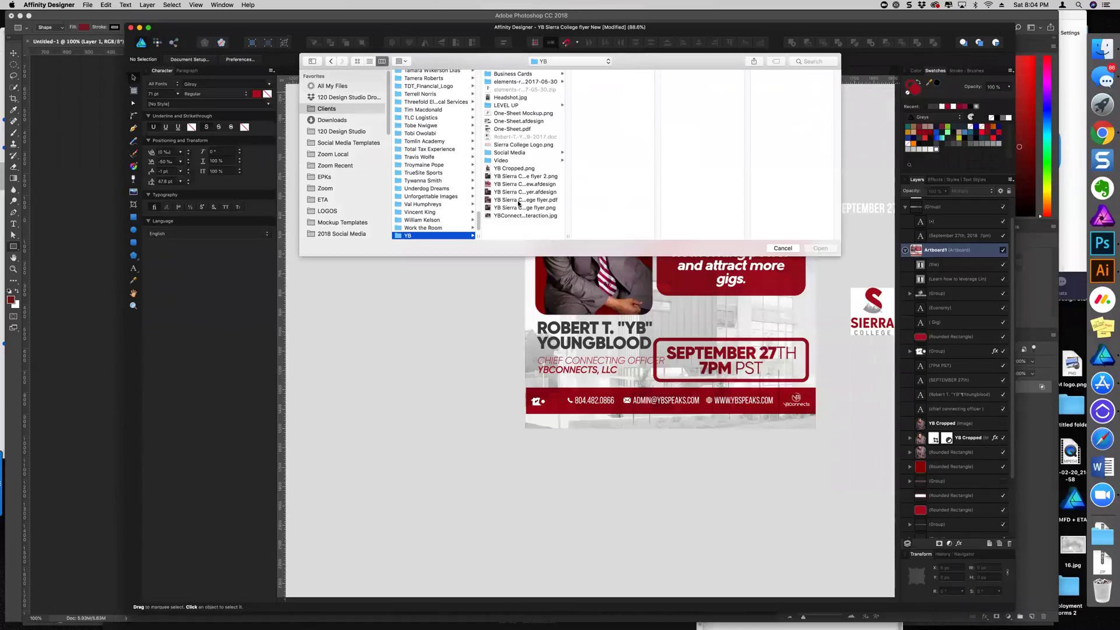
{"action": "left_click", "coordinate": [513, 144]}
{"action": "left_click", "coordinate": [820, 248]}
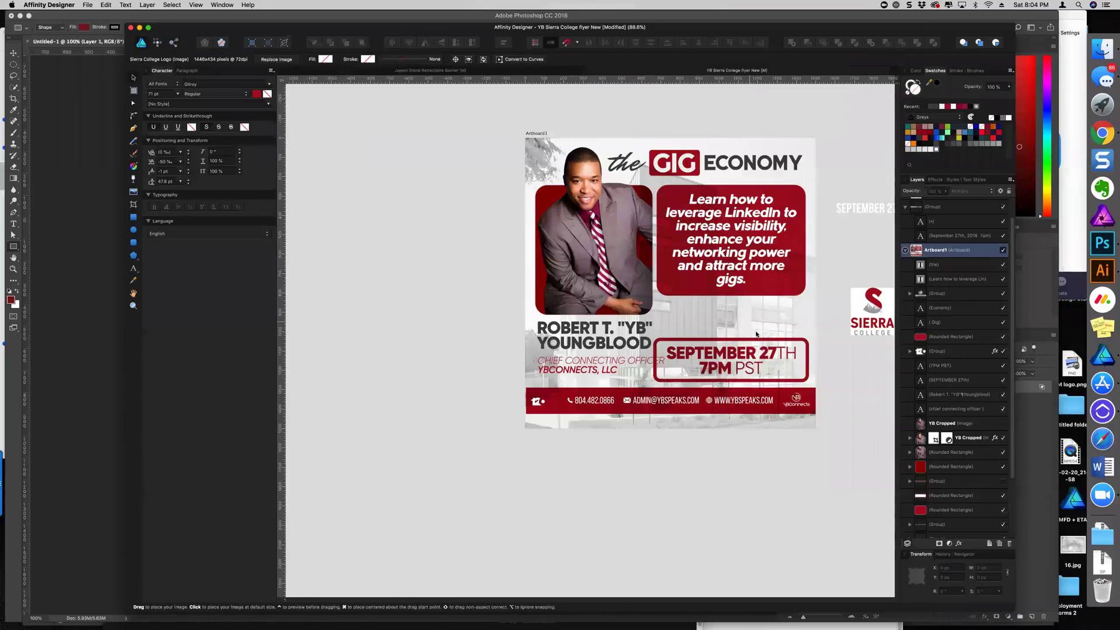
{"action": "left_click", "coordinate": [758, 335]}
Shrink the placed logo to about 647 px wide and position it above the date box
{"action": "scroll", "coordinate": [758, 334], "scroll_direction": "down", "scroll_amount": 3}
{"action": "left_click_drag", "start_coordinate": [835, 353], "coordinate": [753, 349]}
{"action": "scroll", "coordinate": [750, 314], "scroll_direction": "up", "scroll_amount": 5}
{"action": "scroll", "coordinate": [753, 349], "scroll_direction": "down", "scroll_amount": 5}
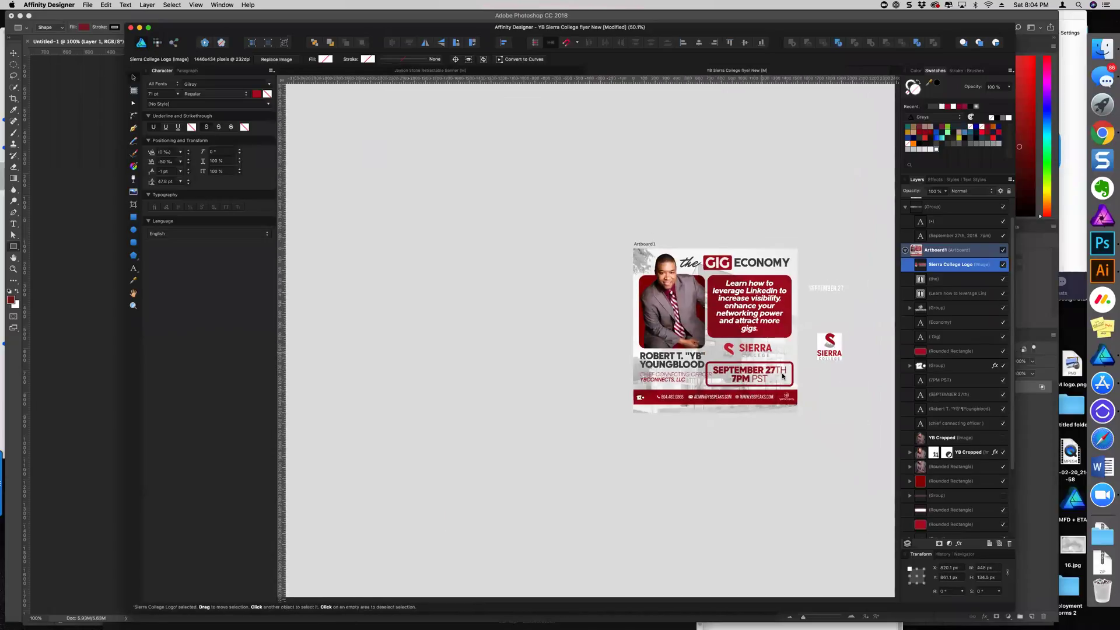
{"action": "scroll", "coordinate": [835, 367], "scroll_direction": "up", "scroll_amount": 5}
{"action": "scroll", "coordinate": [816, 353], "scroll_direction": "right", "scroll_amount": 3}
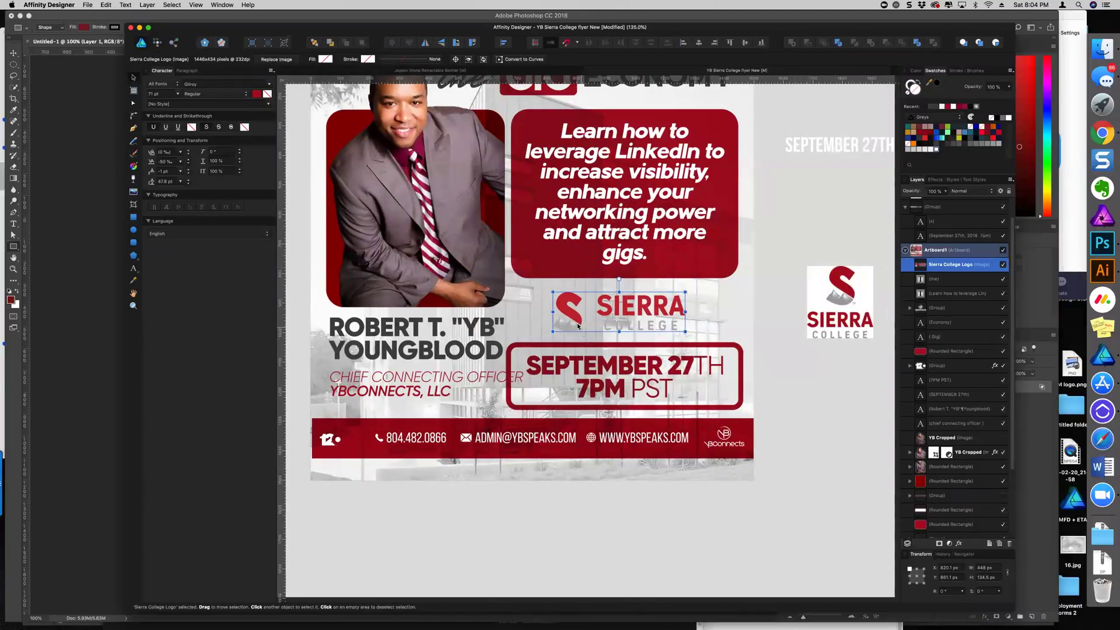
{"action": "scroll", "coordinate": [579, 325], "scroll_direction": "up", "scroll_amount": 3}
{"action": "scroll", "coordinate": [727, 344], "scroll_direction": "down", "scroll_amount": 3}
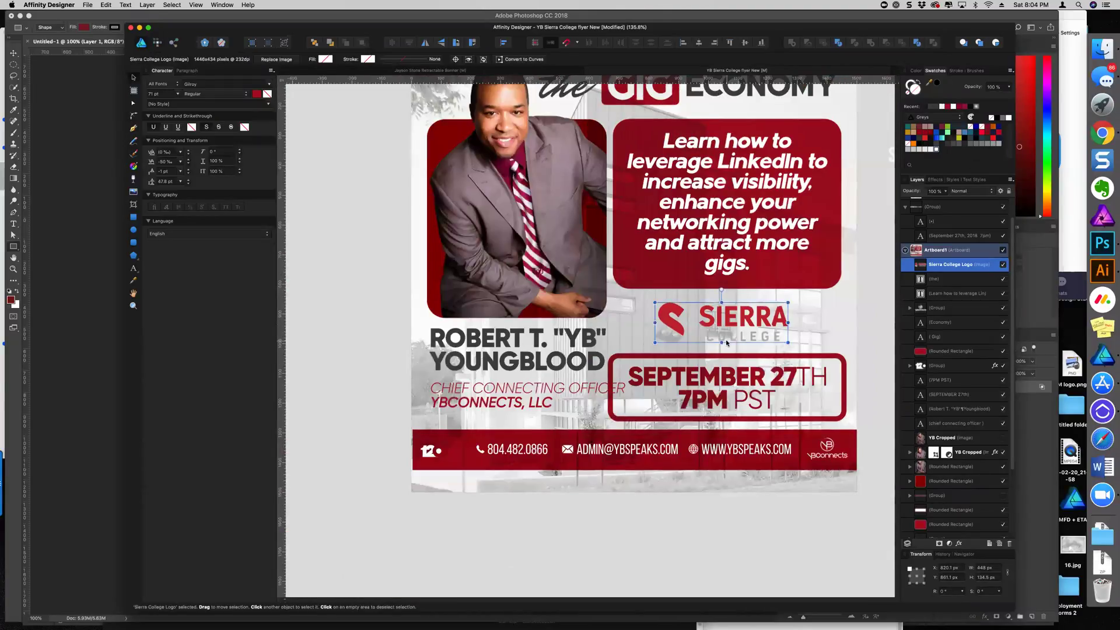
{"action": "scroll", "coordinate": [726, 343], "scroll_direction": "down", "scroll_amount": 2}
{"action": "left_click", "coordinate": [870, 380]}
{"action": "scroll", "coordinate": [606, 311], "scroll_direction": "right", "scroll_amount": 3}
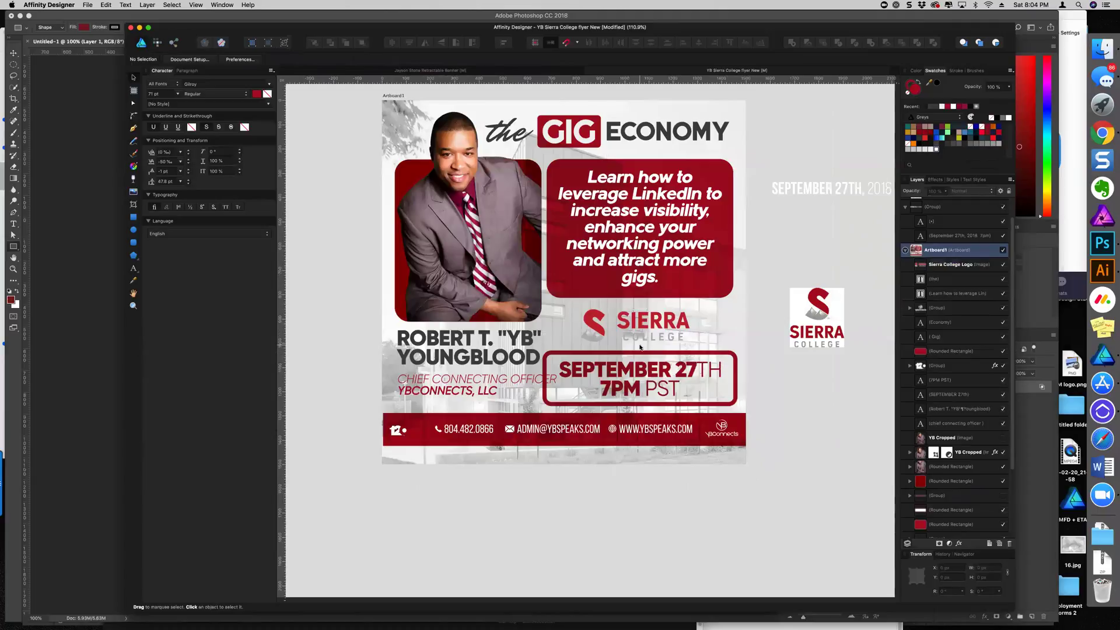
Narrow the date box by pulling in its left and right sides
{"action": "left_click", "coordinate": [719, 357]}
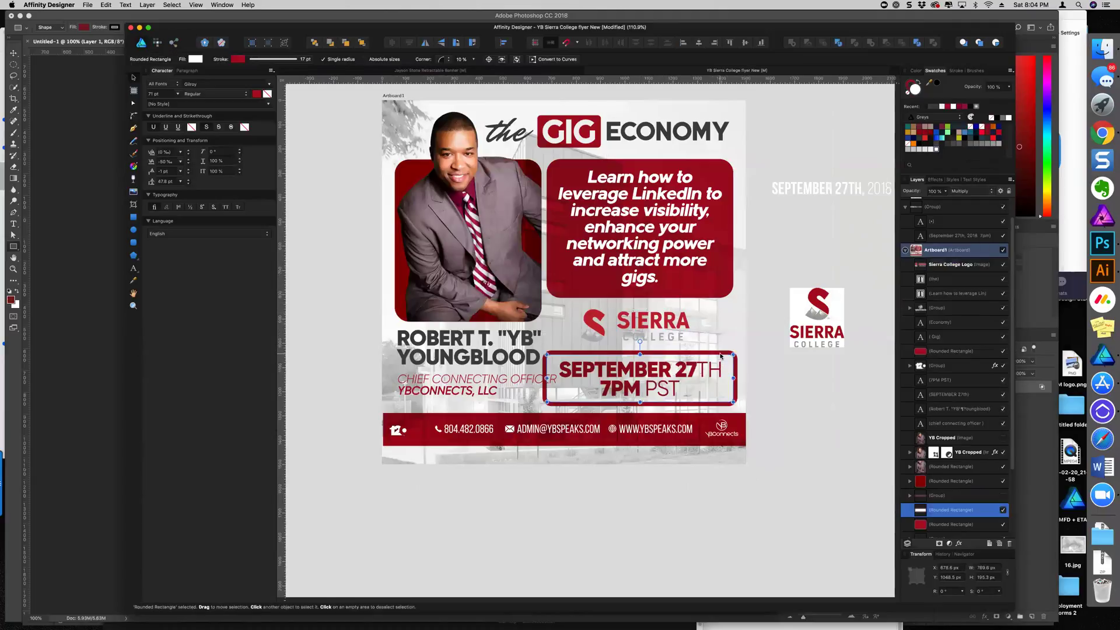
{"action": "left_click_drag", "start_coordinate": [737, 379], "coordinate": [722, 379]}
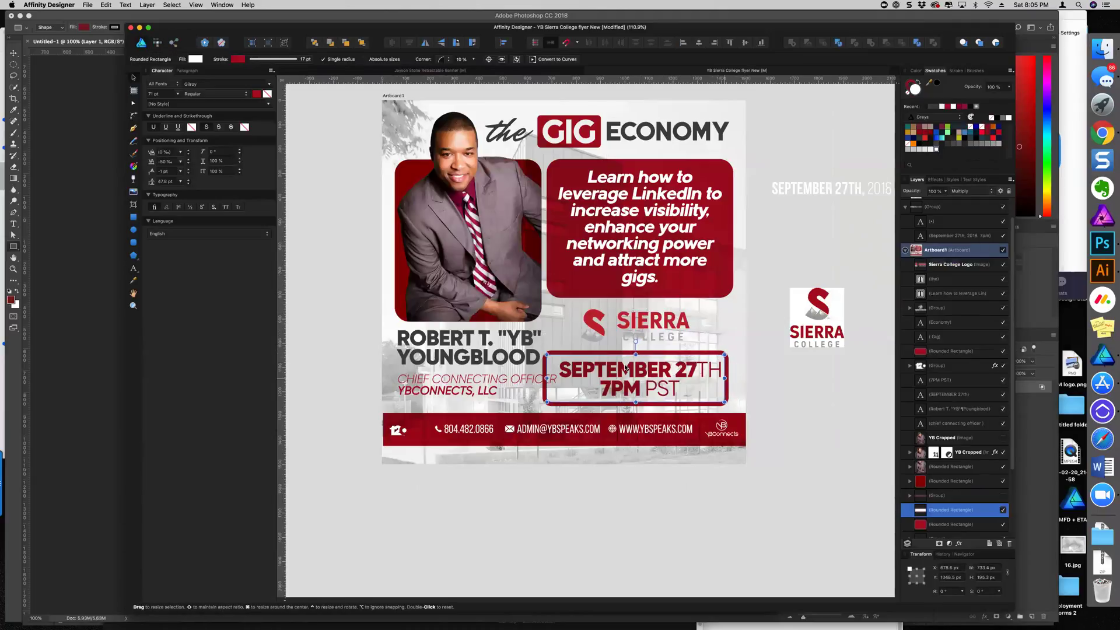
{"action": "left_click_drag", "start_coordinate": [547, 379], "coordinate": [553, 379]}
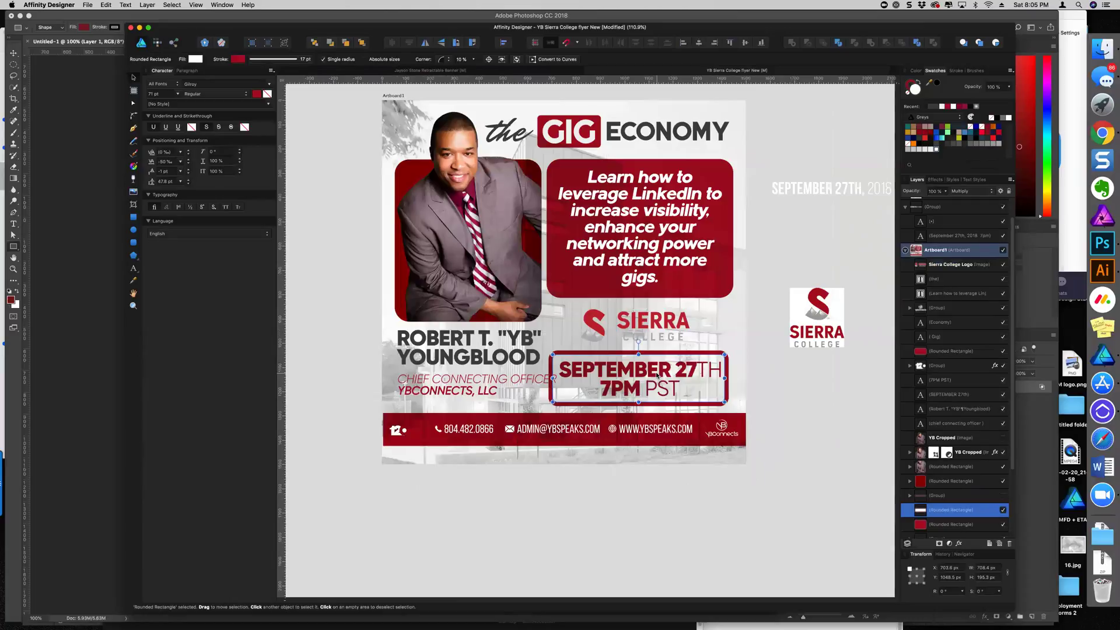
Fill the LinkedIn text box with a brighter red sampled from the canvas
{"action": "left_click", "coordinate": [686, 298]}
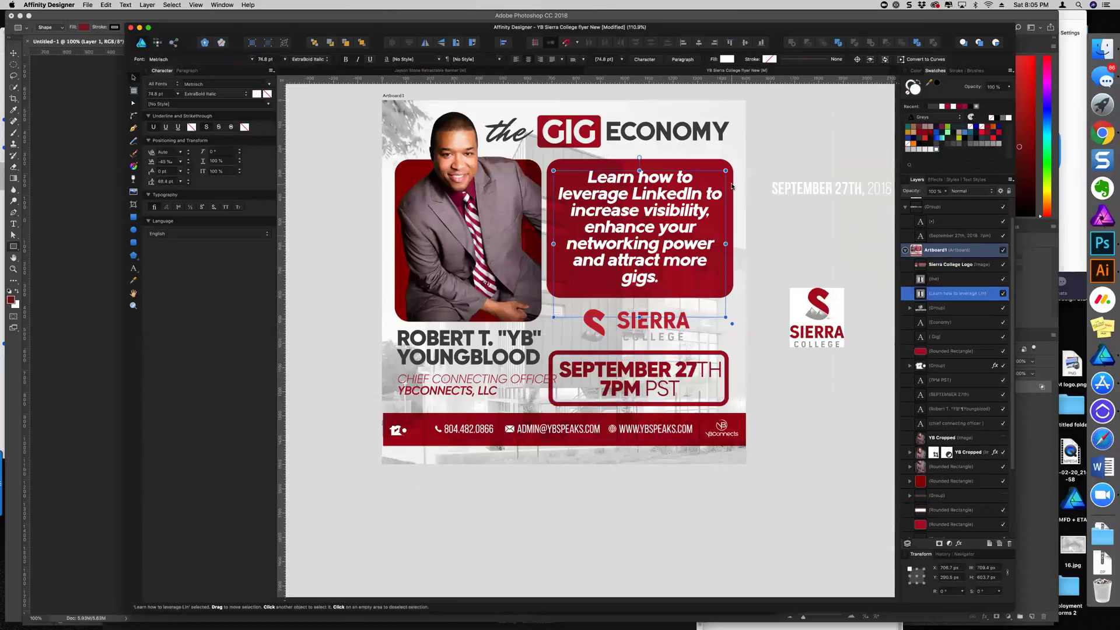
{"action": "left_click", "coordinate": [720, 163]}
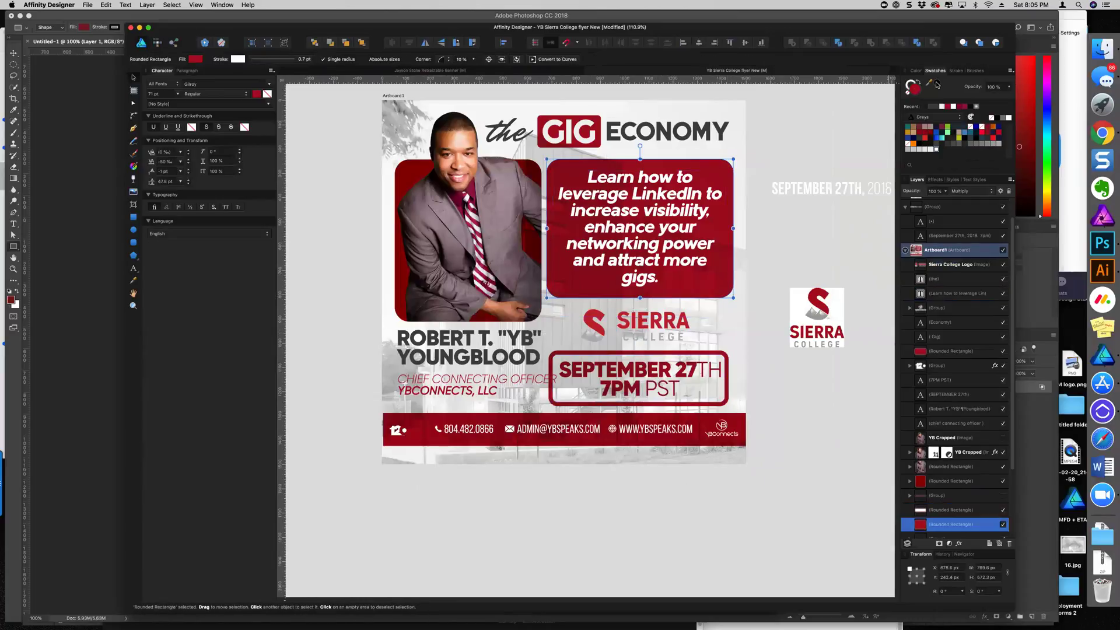
{"action": "left_click_drag", "start_coordinate": [929, 83], "coordinate": [596, 323]}
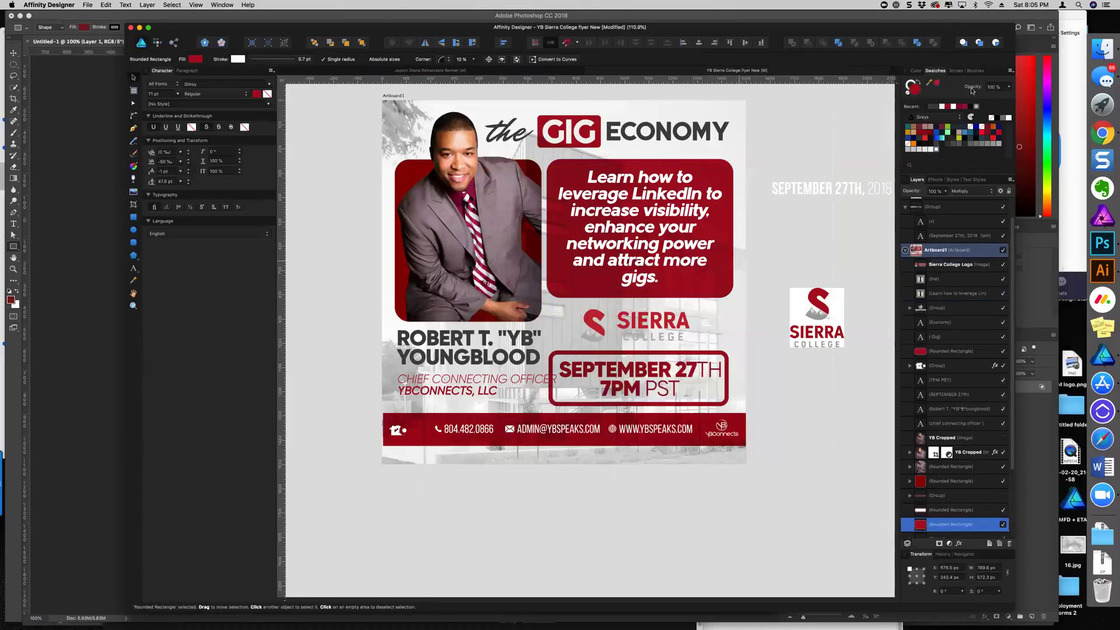
{"action": "left_click", "coordinate": [937, 82]}
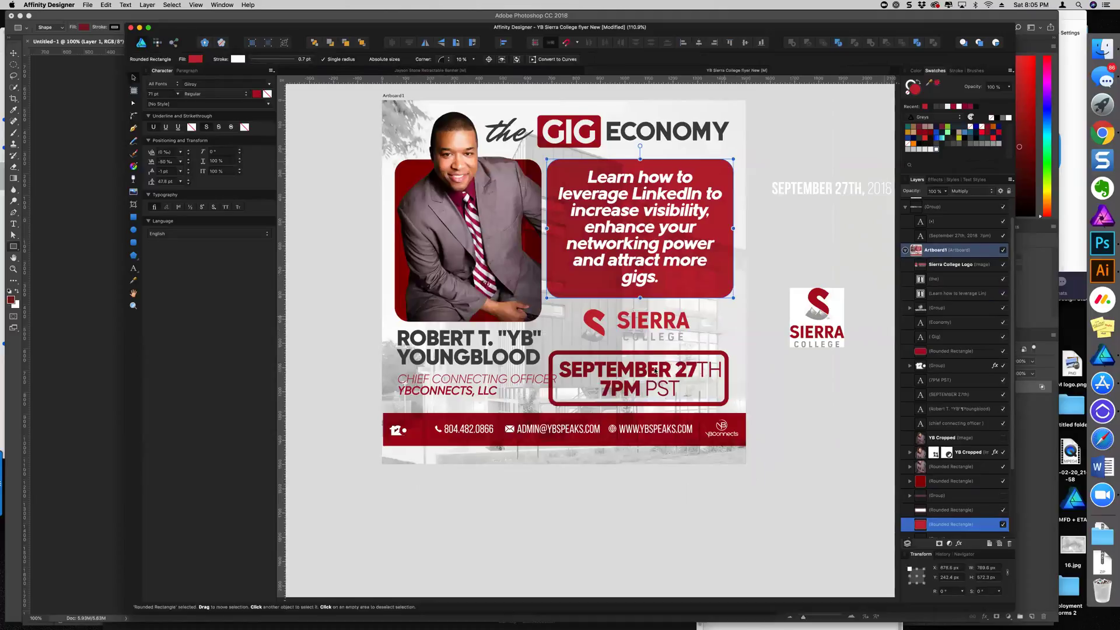
Fill the red box behind GIG with the same brighter red
{"action": "left_click", "coordinate": [410, 173]}
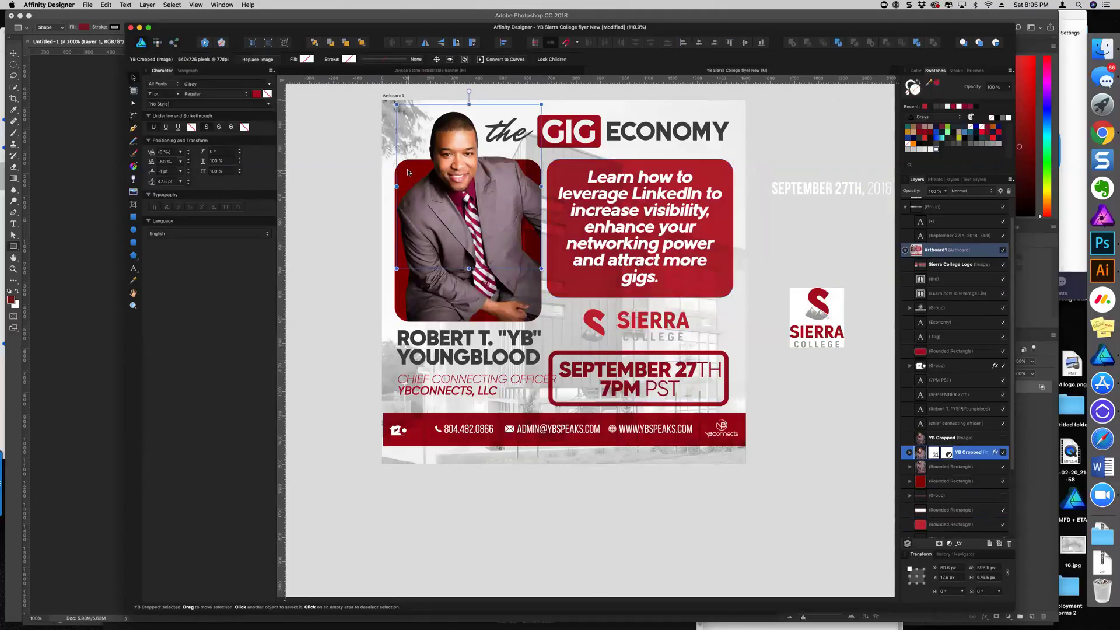
{"action": "scroll", "coordinate": [935, 443], "scroll_direction": "down", "scroll_amount": 1}
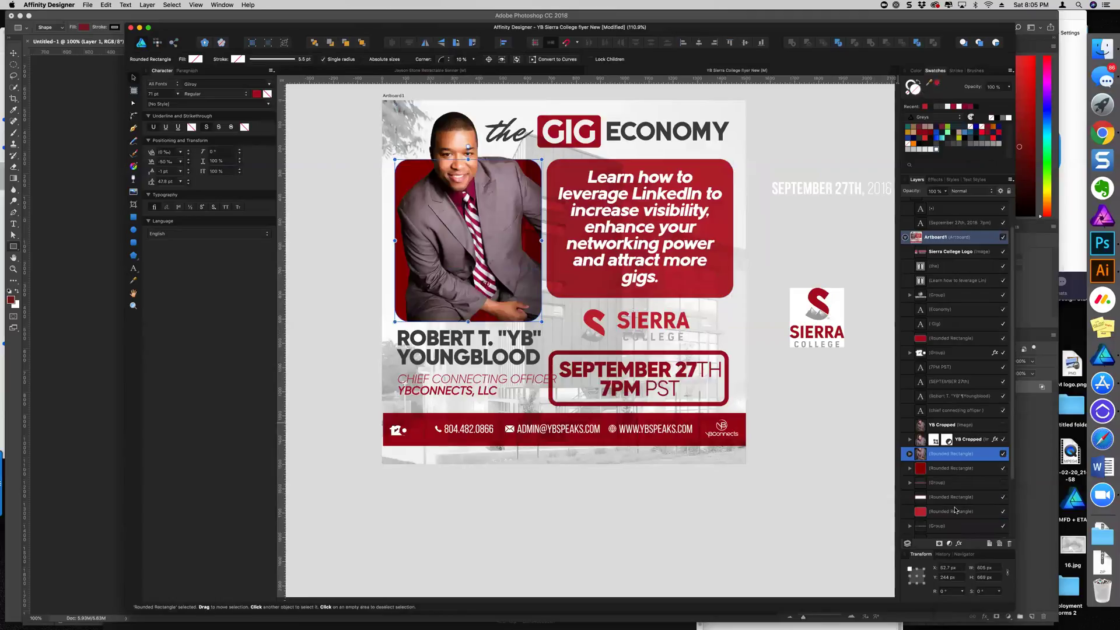
{"action": "left_click", "coordinate": [949, 468]}
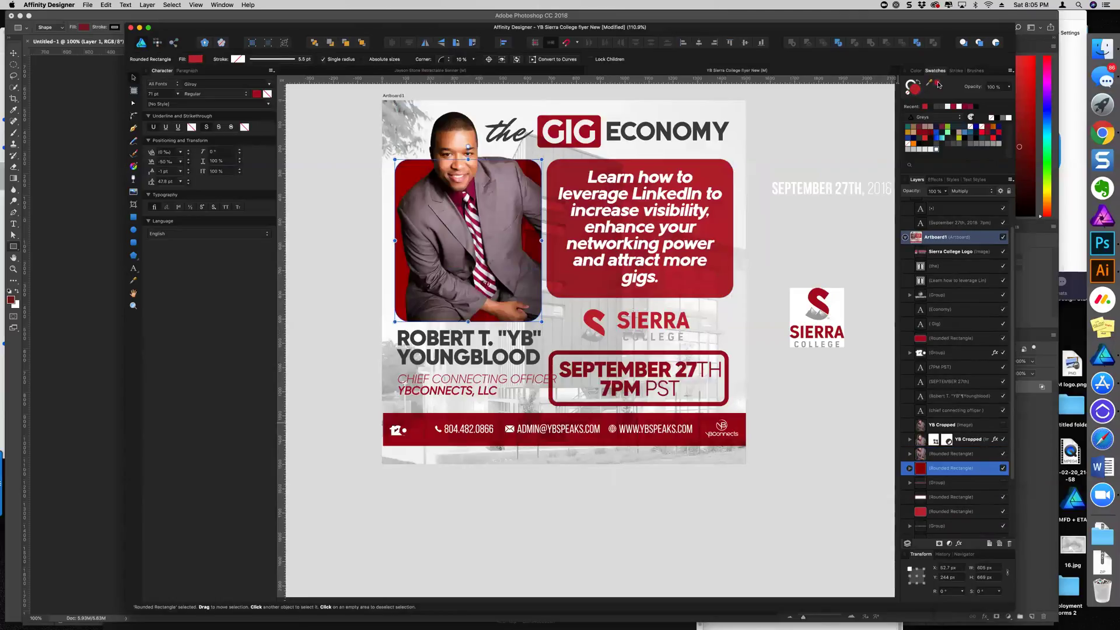
{"action": "left_click", "coordinate": [593, 120]}
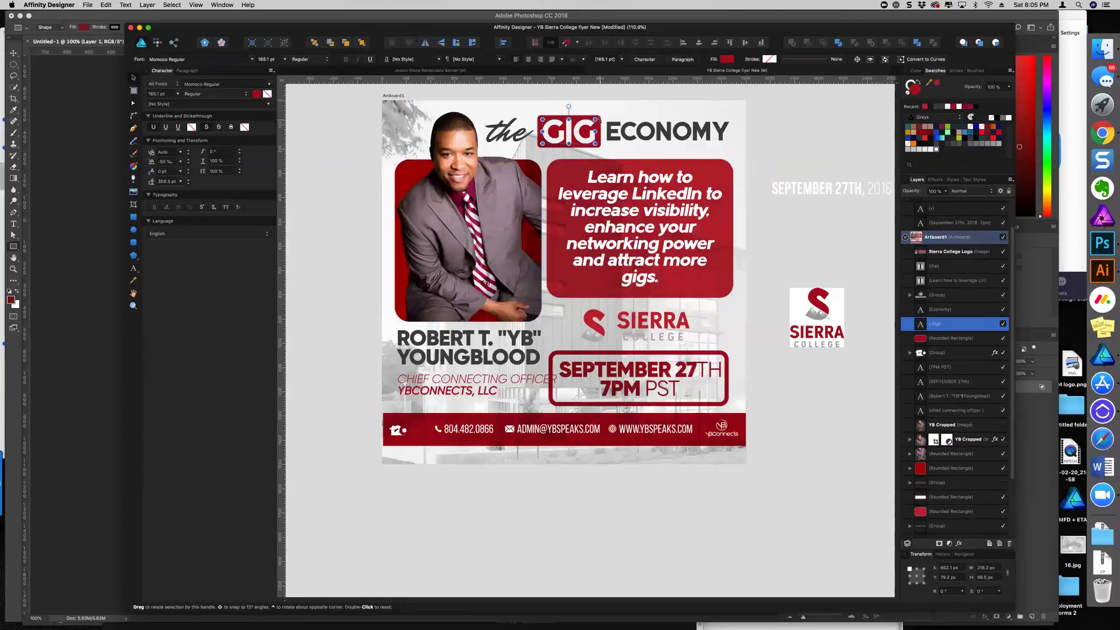
{"action": "left_click", "coordinate": [986, 341]}
{"action": "left_click", "coordinate": [937, 84]}
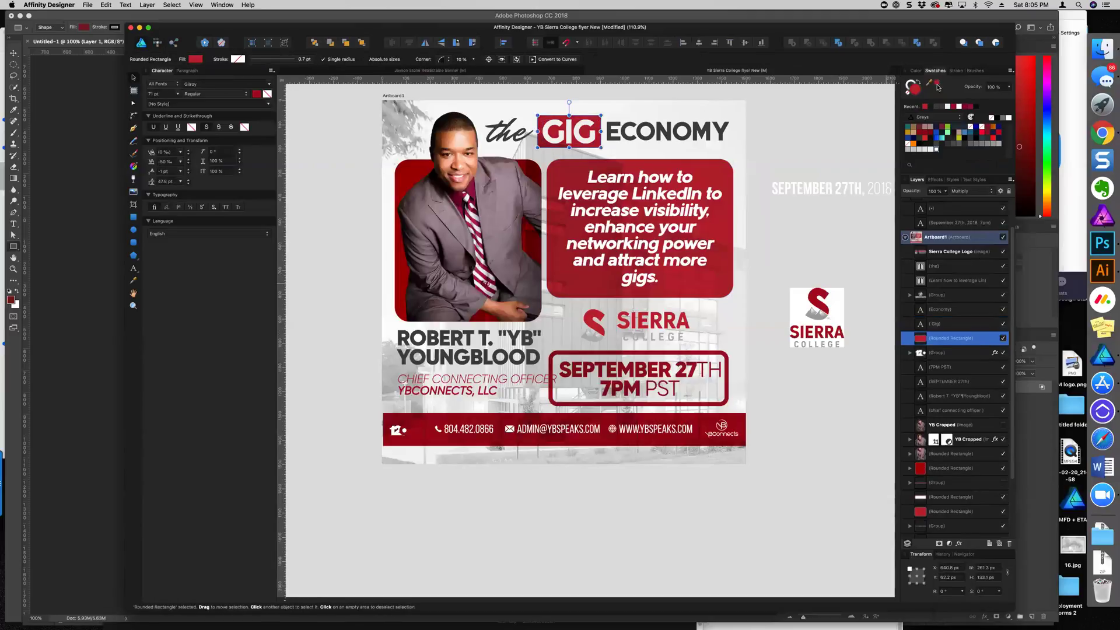
{"action": "left_click", "coordinate": [646, 353]}
Select the SEPTEMBER 27TH and 7PM PST texts and the date box border to check their alignment
{"action": "scroll", "coordinate": [697, 434], "scroll_direction": "down", "scroll_amount": 3}
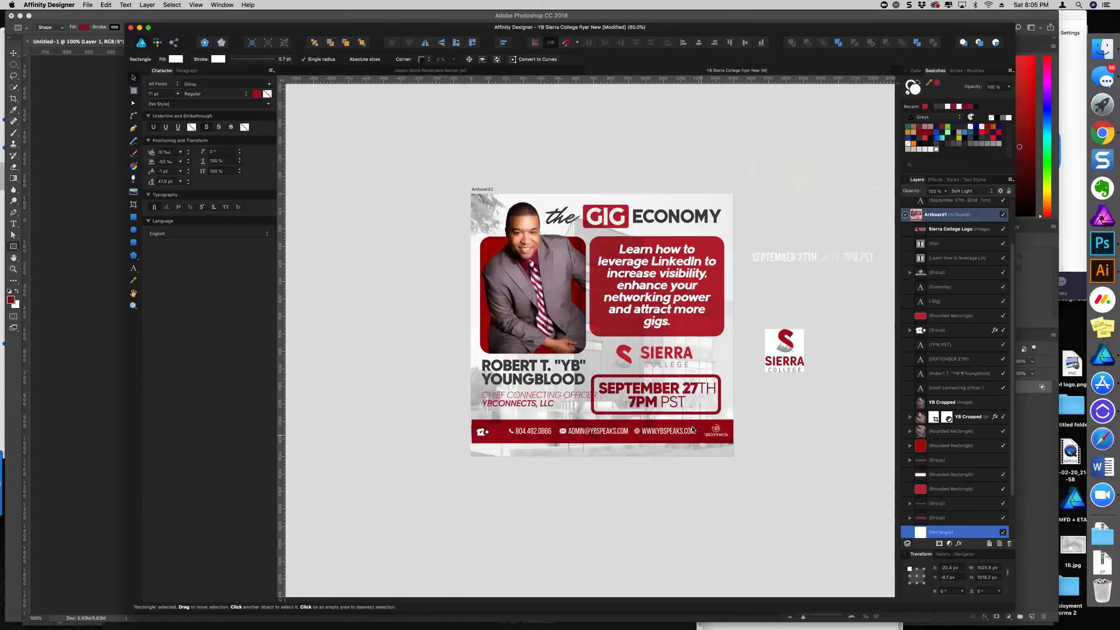
{"action": "left_click", "coordinate": [671, 400]}
{"action": "scroll", "coordinate": [671, 400], "scroll_direction": "up", "scroll_amount": 5}
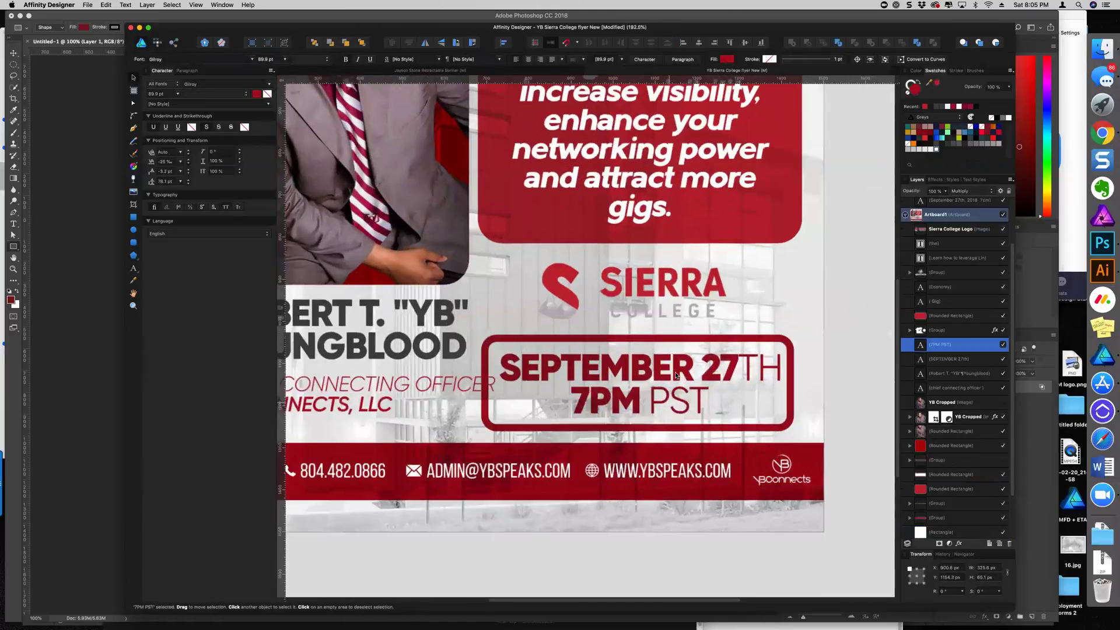
{"action": "left_click", "coordinate": [689, 342]}
{"action": "left_click", "coordinate": [689, 368], "text": "shift"}
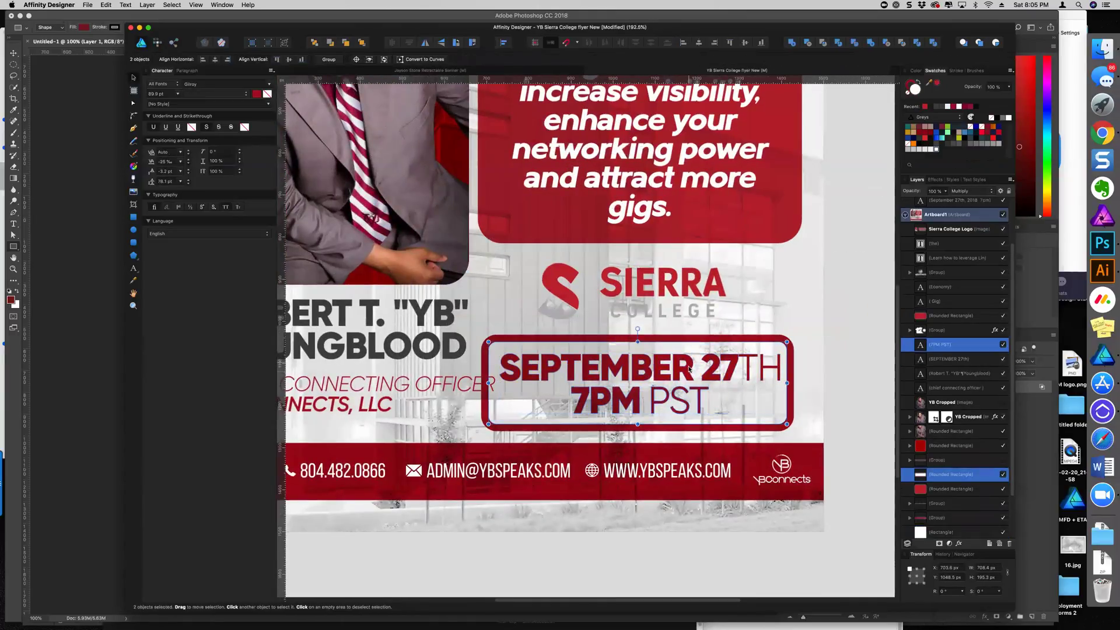
{"action": "left_click", "coordinate": [679, 396]}
{"action": "left_click", "coordinate": [677, 376], "text": "shift"}
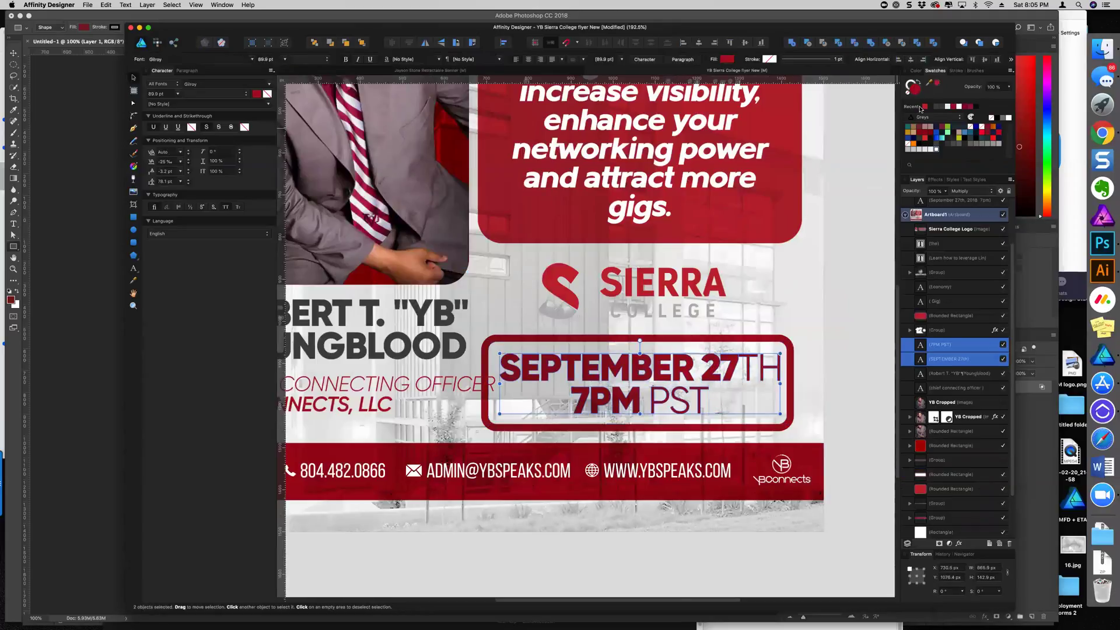
{"action": "left_click", "coordinate": [738, 337]}
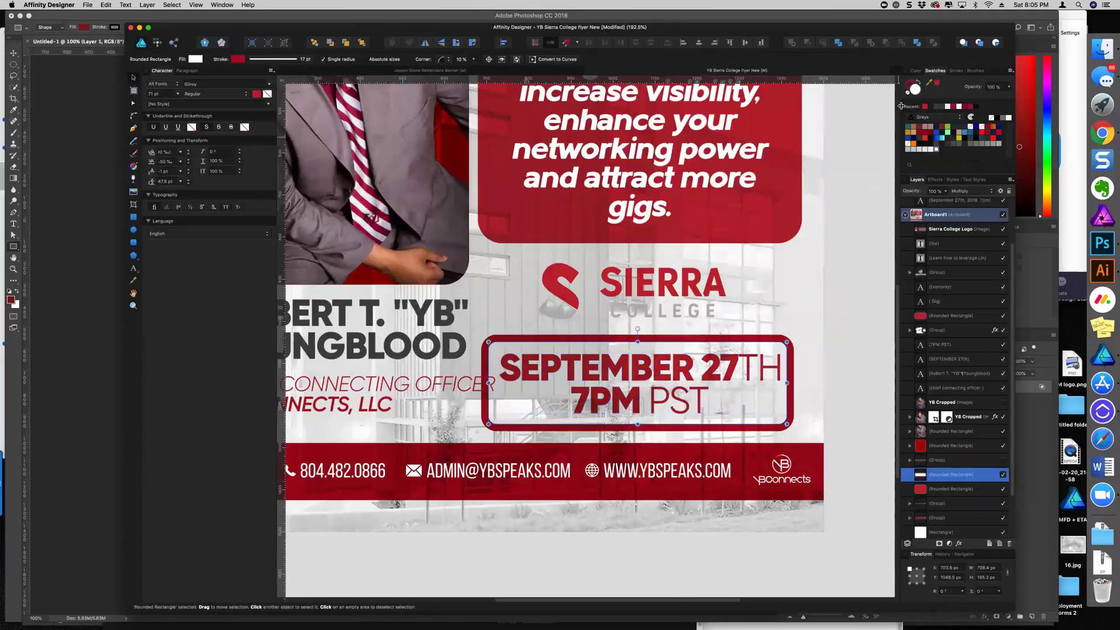
{"action": "scroll", "coordinate": [716, 377], "scroll_direction": "down", "scroll_amount": 2}
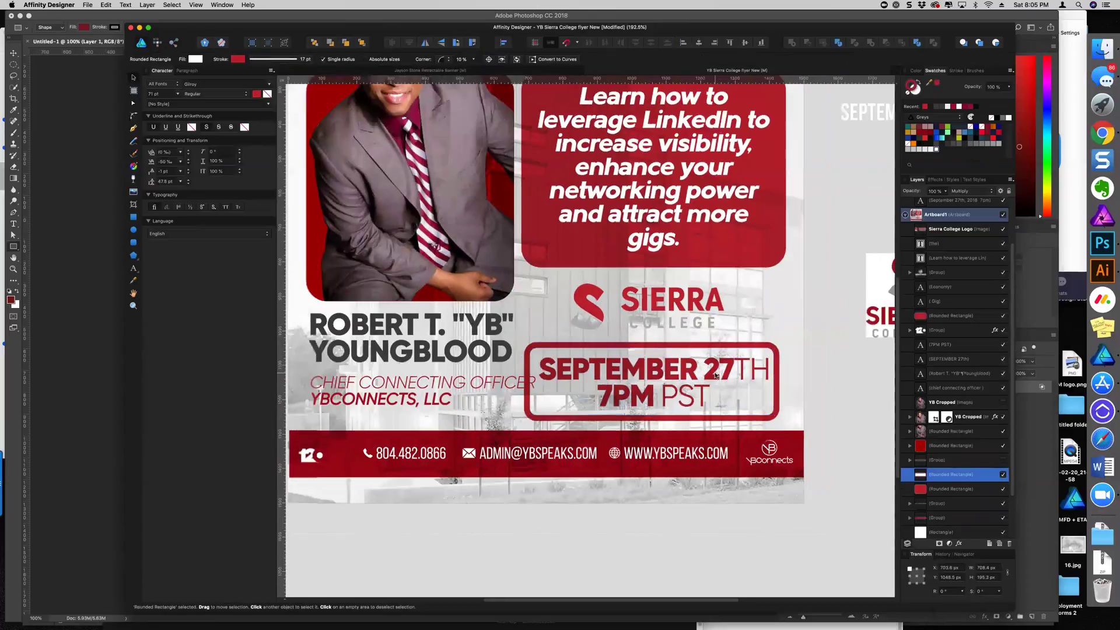
Inspect the red contact bar and the CHIEF CONNECTING OFFICER title, then deselect
{"action": "left_click", "coordinate": [937, 518]}
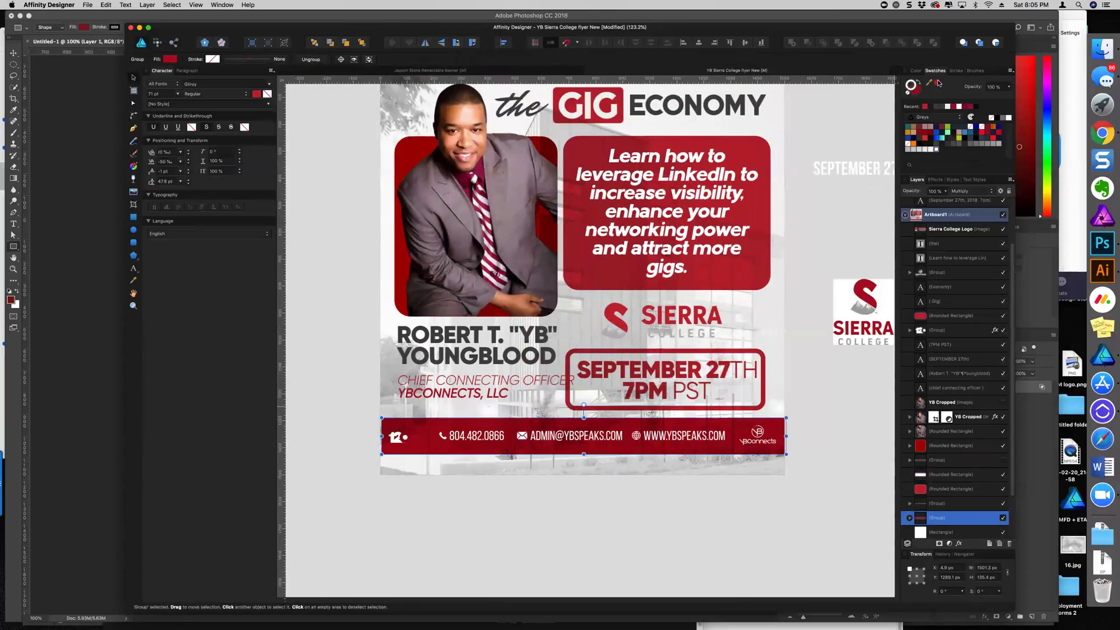
{"action": "left_click", "coordinate": [846, 233]}
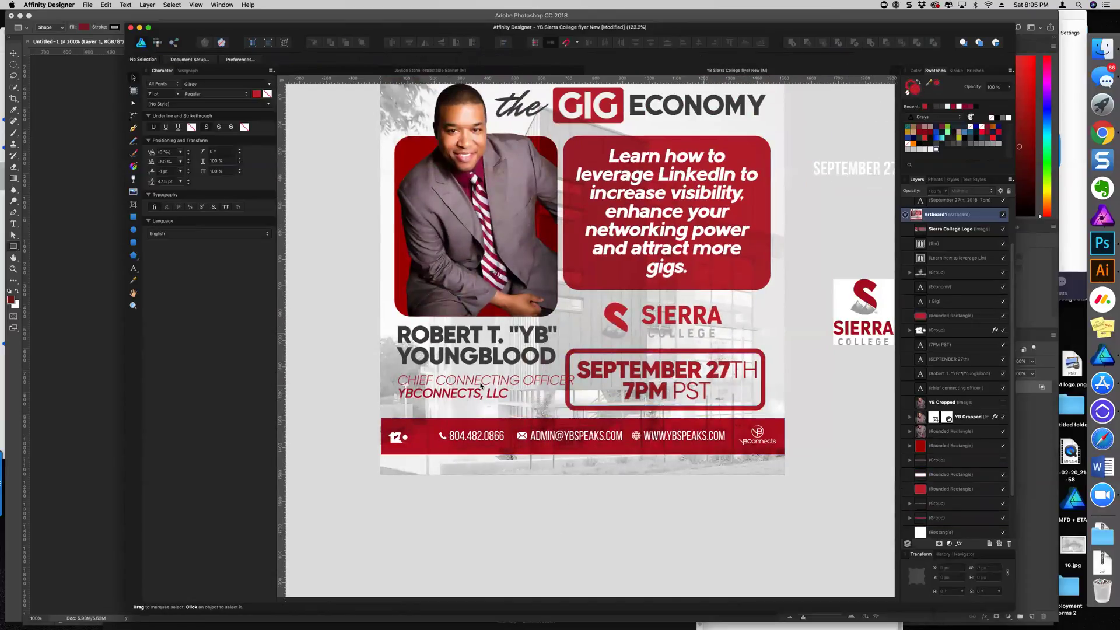
{"action": "left_click", "coordinate": [459, 397]}
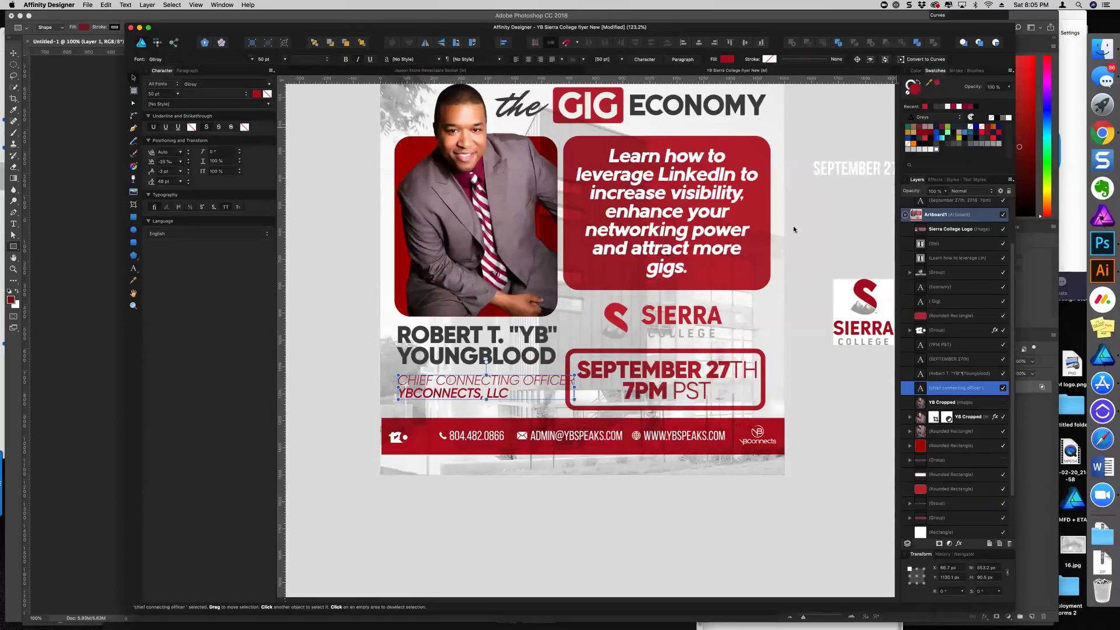
{"action": "left_click", "coordinate": [837, 213]}
{"action": "scroll", "coordinate": [838, 213], "scroll_direction": "down", "scroll_amount": 3}
Duplicate the Soft Light background rectangle and set the copy's opacity to 0%
{"action": "scroll", "coordinate": [979, 427], "scroll_direction": "down", "scroll_amount": 3}
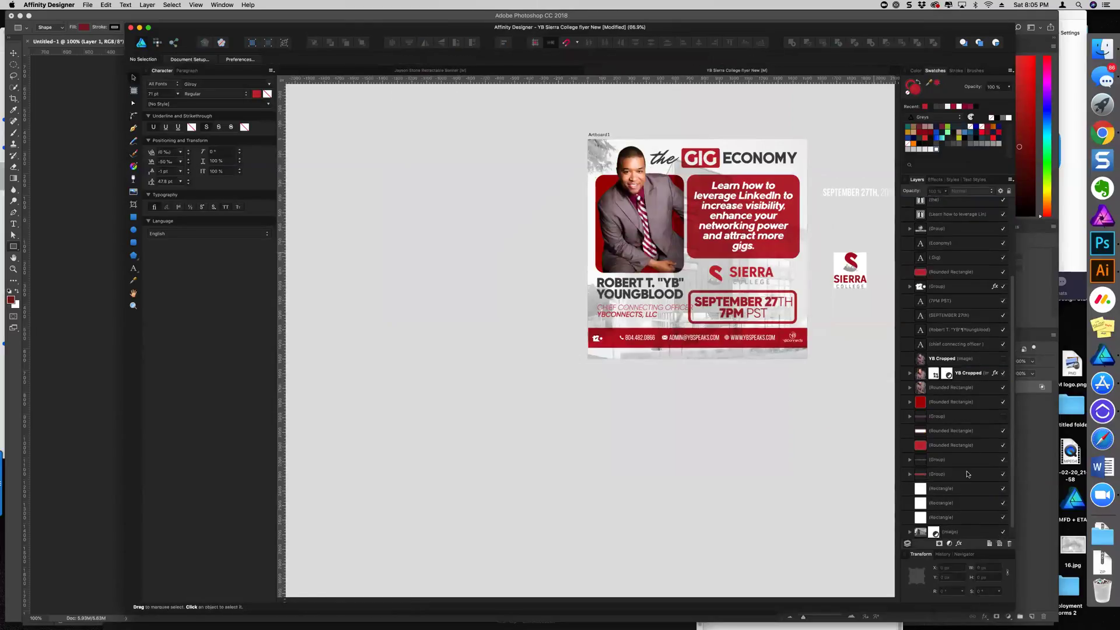
{"action": "left_click", "coordinate": [961, 489]}
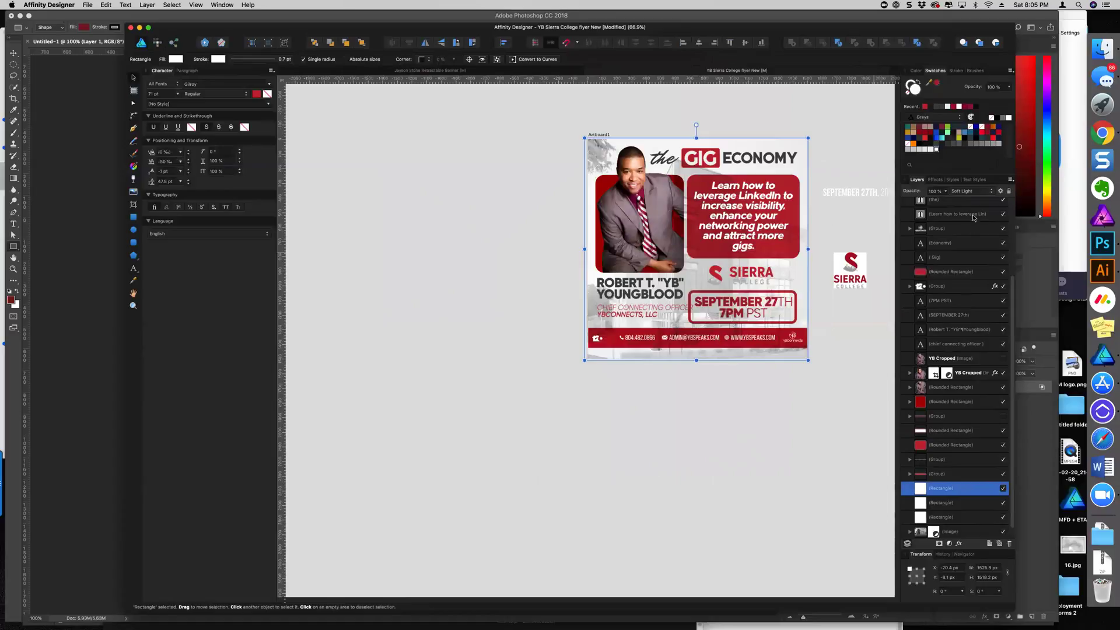
{"action": "key", "text": "super+j"}
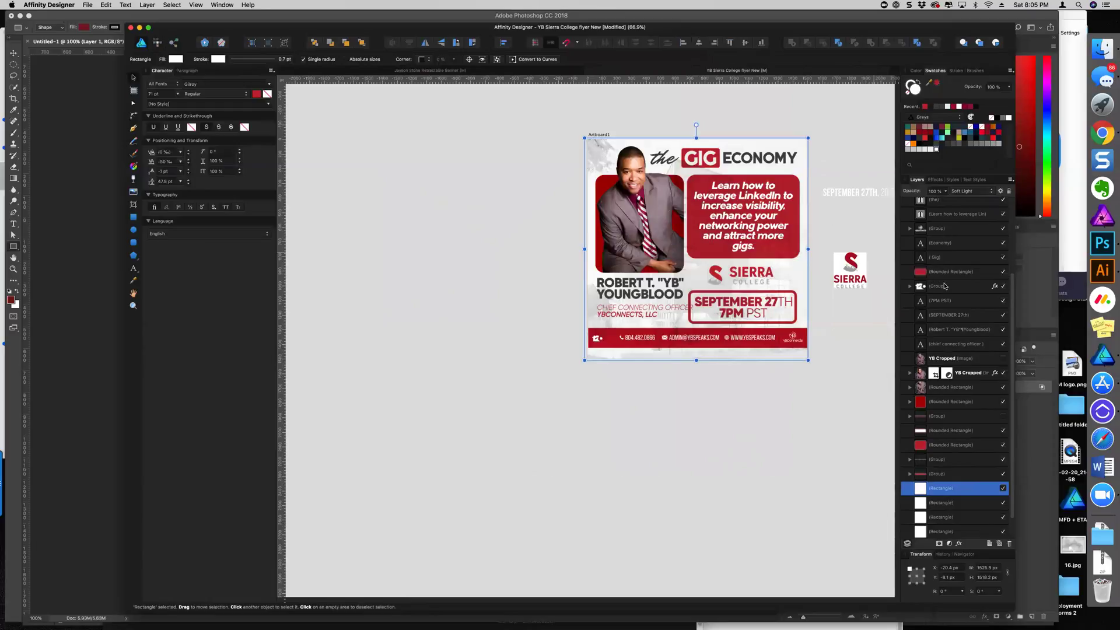
{"action": "left_click_drag", "start_coordinate": [946, 196], "coordinate": [858, 205]}
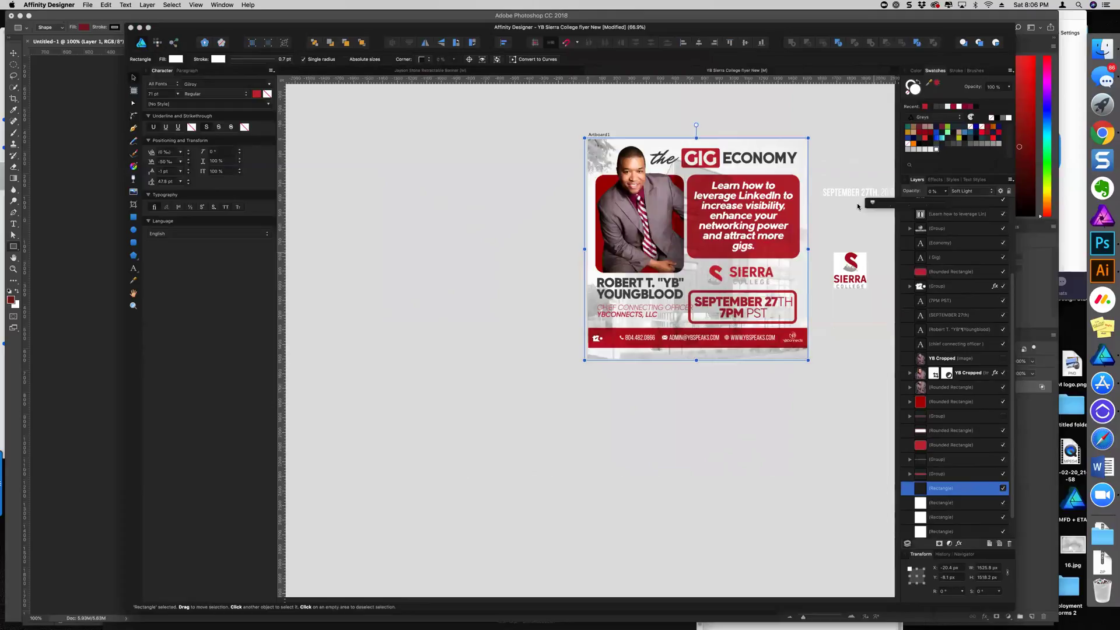
{"action": "left_click", "coordinate": [482, 258]}
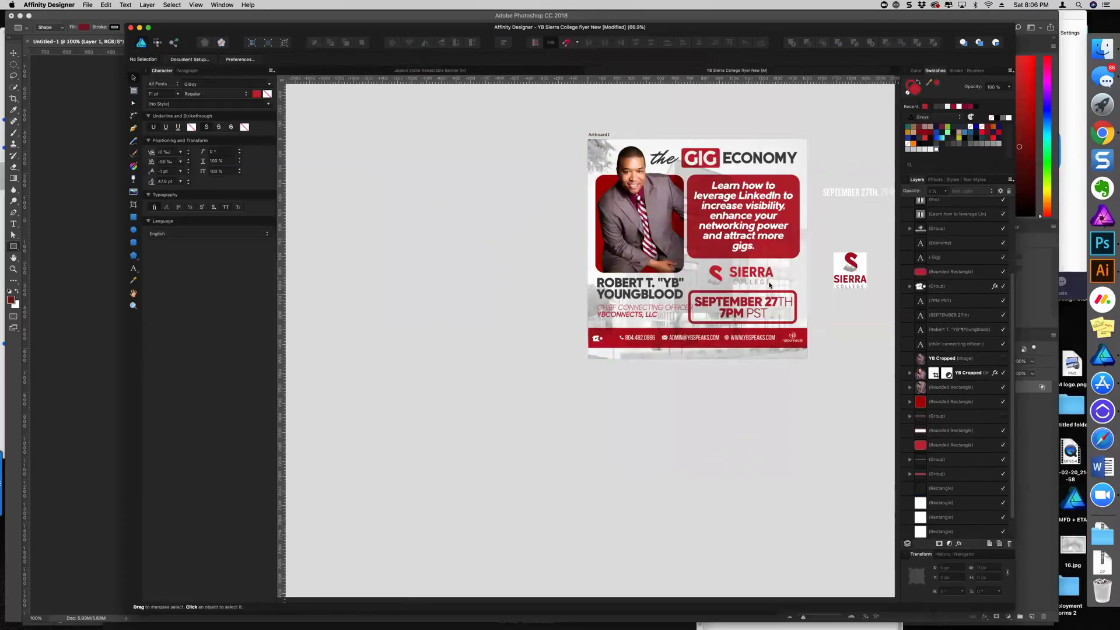
{"action": "scroll", "coordinate": [583, 245], "scroll_direction": "up", "scroll_amount": 5}
{"action": "scroll", "coordinate": [631, 238], "scroll_direction": "down", "scroll_amount": 1}
{"action": "scroll", "coordinate": [631, 238], "scroll_direction": "right", "scroll_amount": 2}
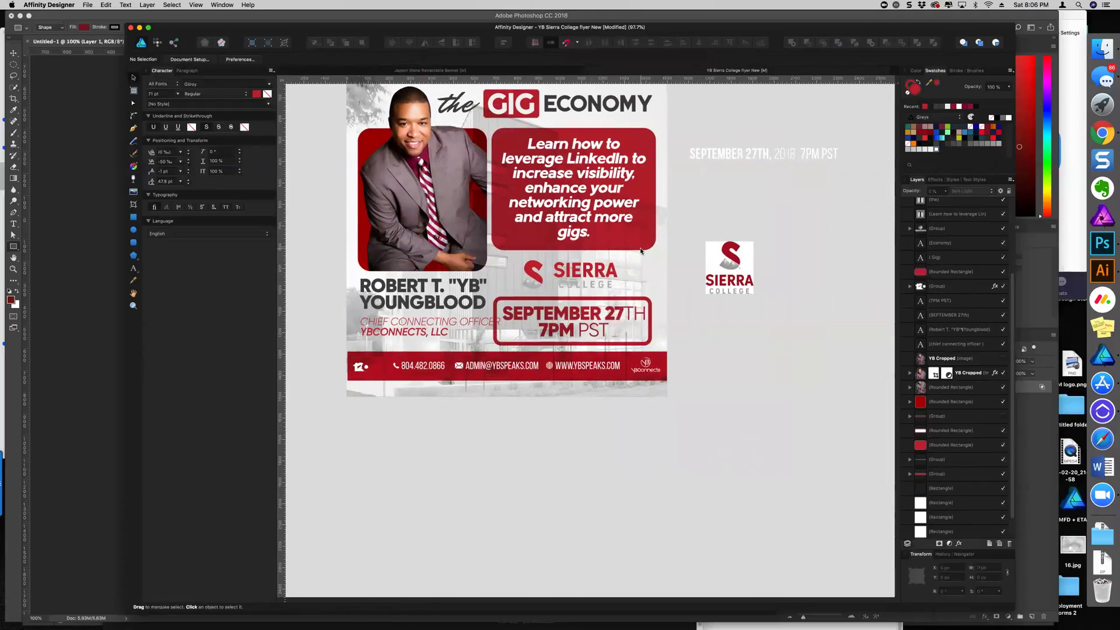
Copy the red LinkedIn box down into a slim panel behind the Sierra College logo
{"action": "left_click", "coordinate": [654, 240]}
{"action": "left_click_drag", "start_coordinate": [641, 232], "coordinate": [640, 357]}
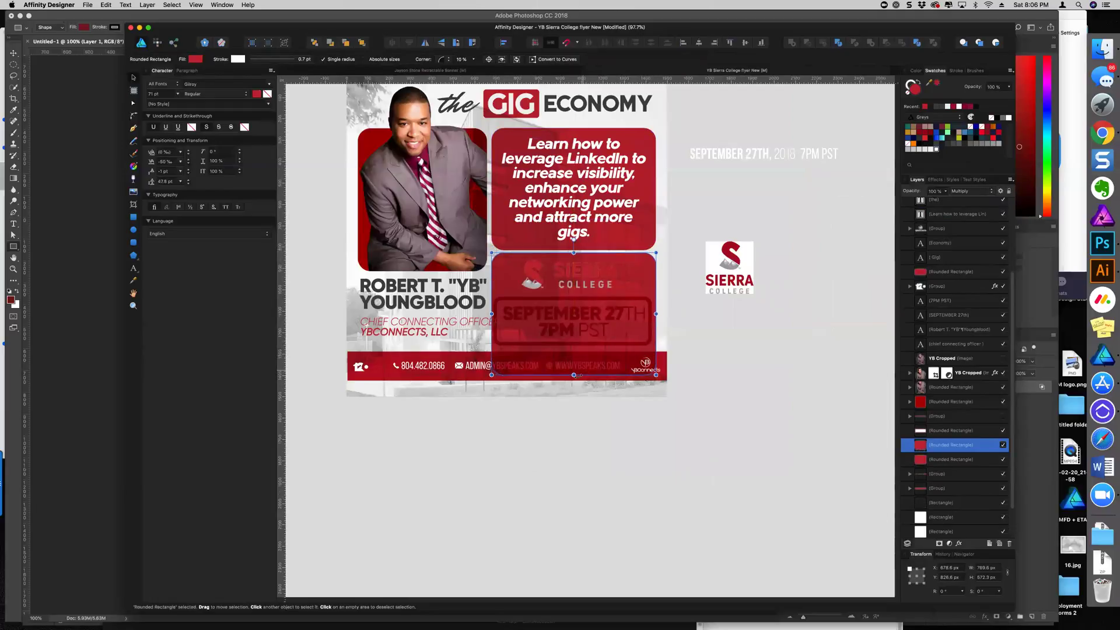
{"action": "left_click_drag", "start_coordinate": [576, 375], "coordinate": [577, 293]}
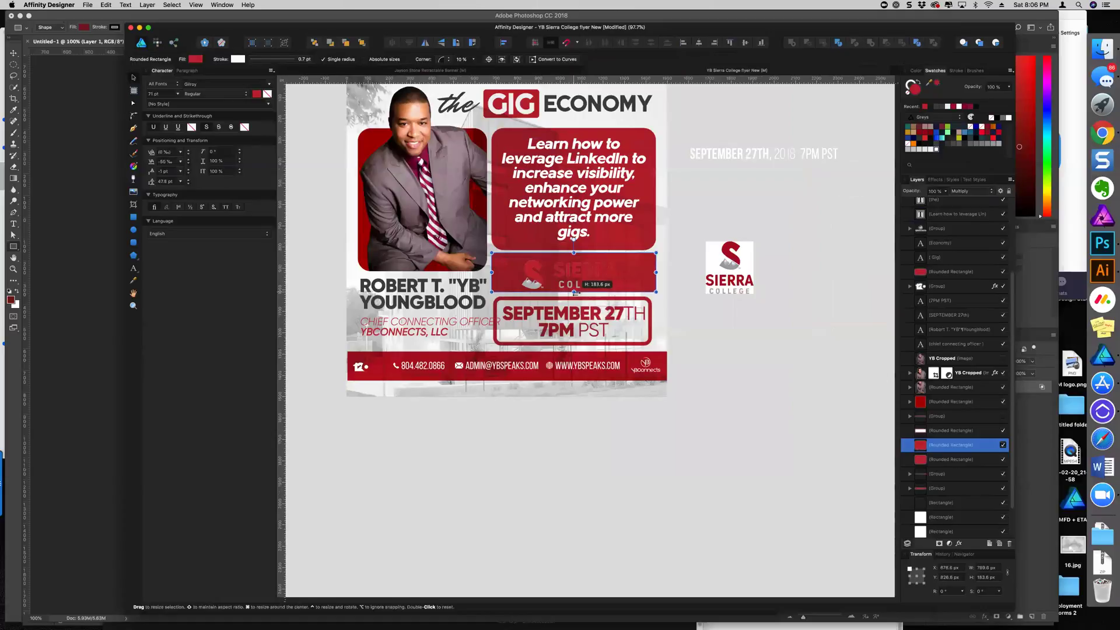
{"action": "left_click", "coordinate": [581, 272]}
{"action": "left_click_drag", "start_coordinate": [582, 274], "coordinate": [584, 271]}
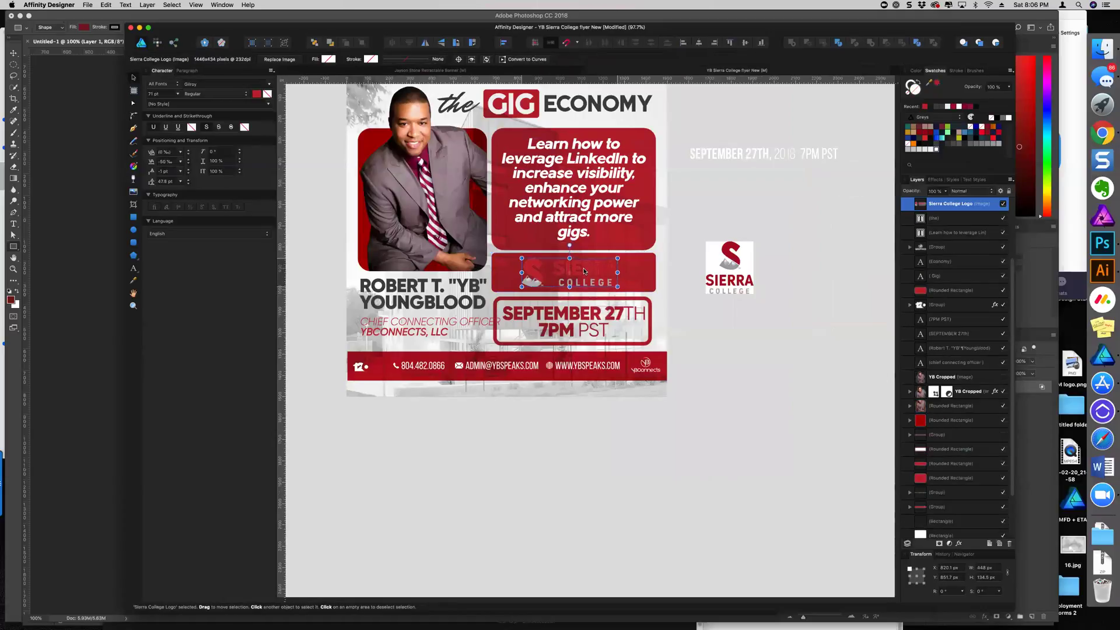
Fill the logo panel white with Normal blend mode at 75% opacity
{"action": "left_click", "coordinate": [649, 273]}
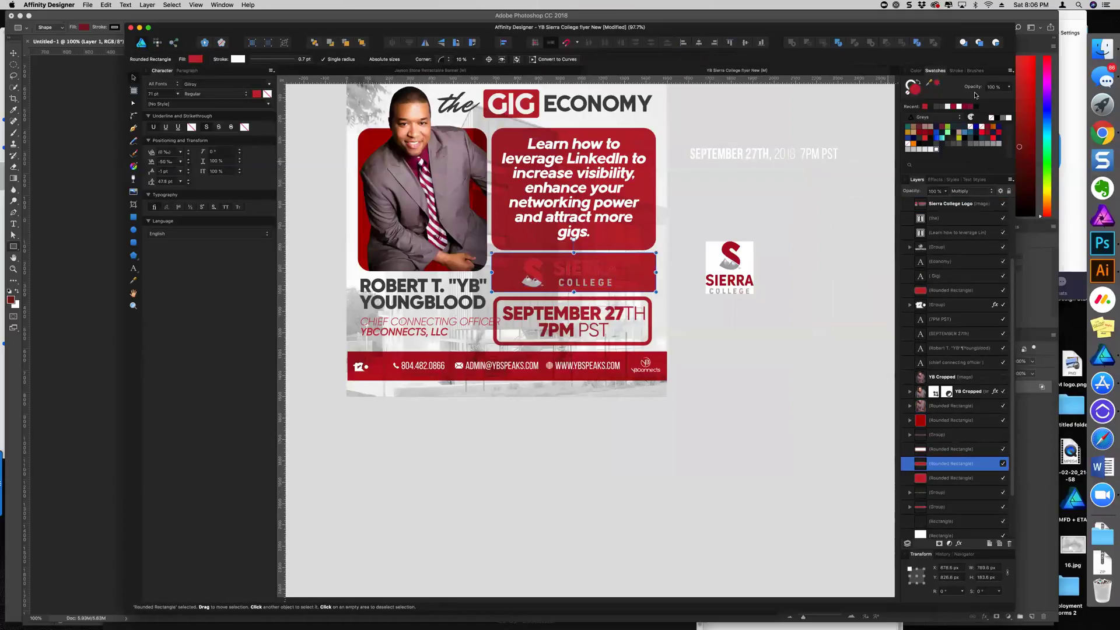
{"action": "left_click", "coordinate": [945, 107]}
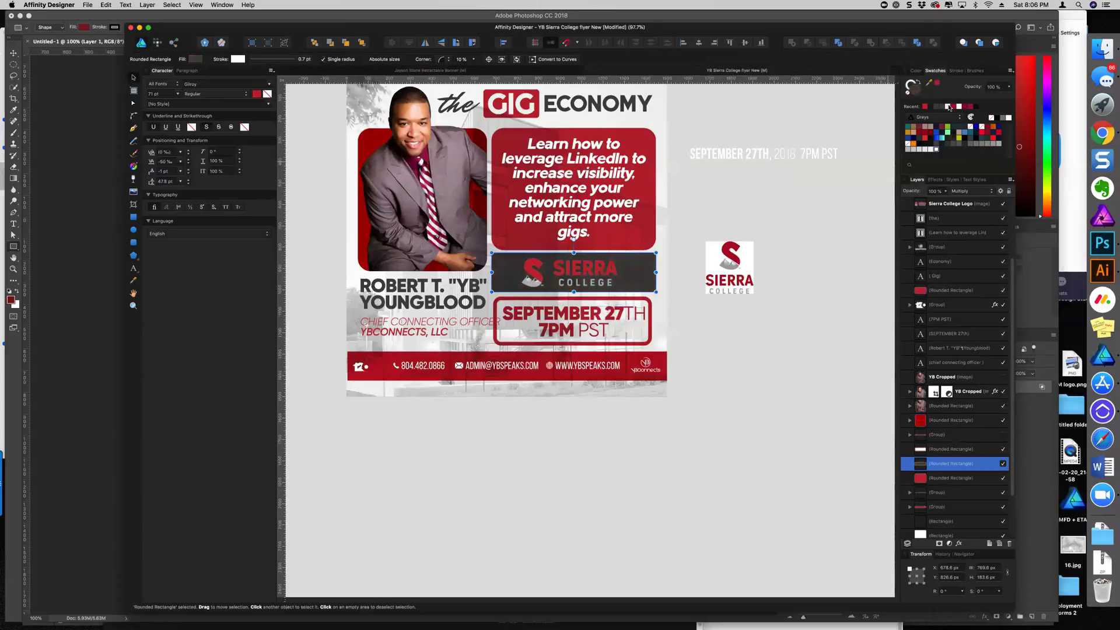
{"action": "left_click", "coordinate": [949, 107]}
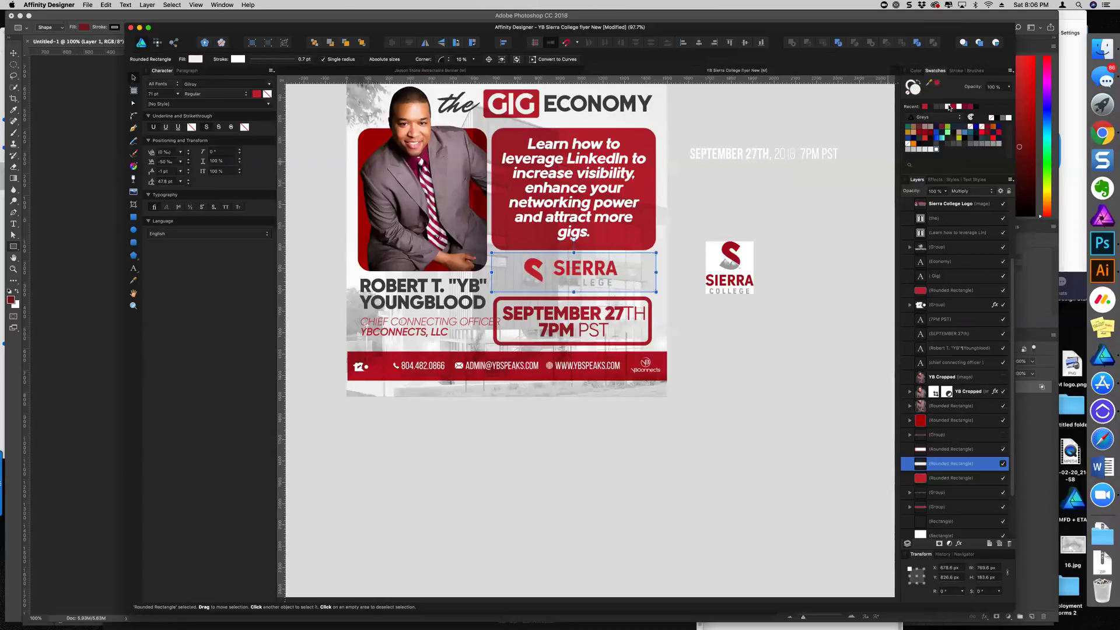
{"action": "left_click", "coordinate": [986, 190]}
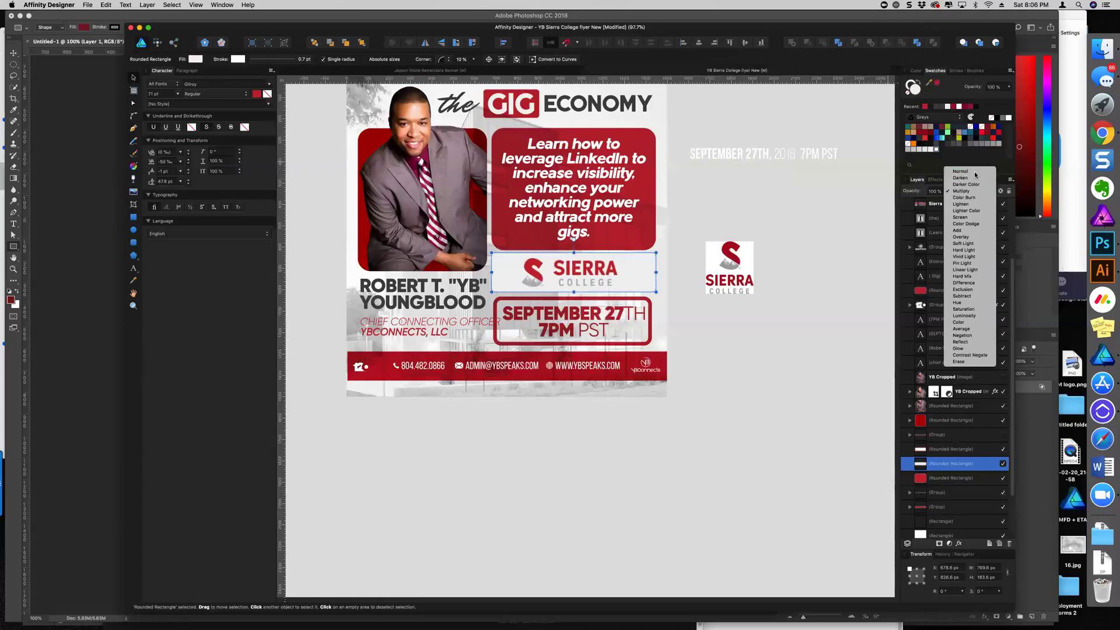
{"action": "left_click", "coordinate": [957, 173]}
{"action": "mouse_move", "coordinate": [940, 209]}
{"action": "left_mouse_down"}
{"action": "mouse_move", "coordinate": [945, 197]}
{"action": "mouse_move", "coordinate": [925, 205]}
{"action": "left_mouse_up"}
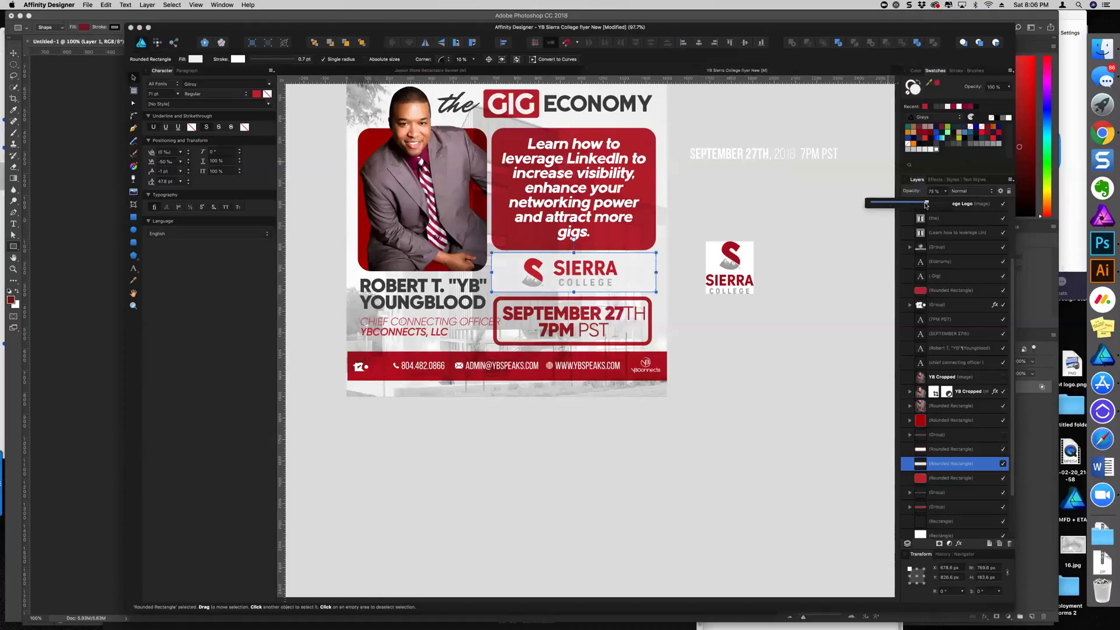
{"action": "left_click", "coordinate": [769, 218]}
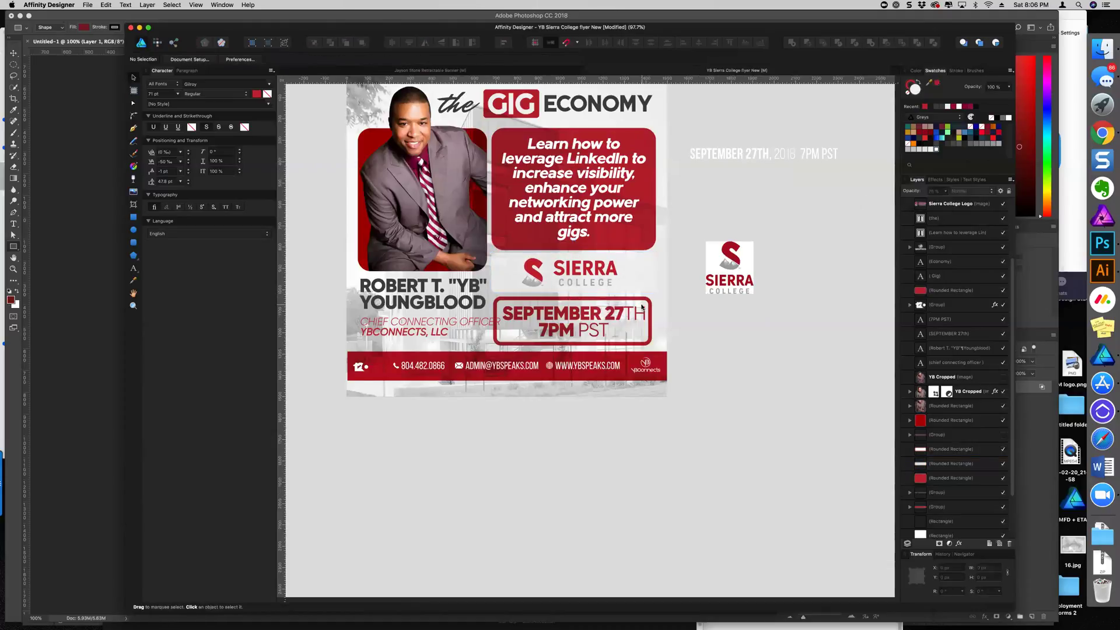
Set the red LinkedIn text box's corner rounding to 5%
{"action": "scroll", "coordinate": [634, 272], "scroll_direction": "up", "scroll_amount": 3}
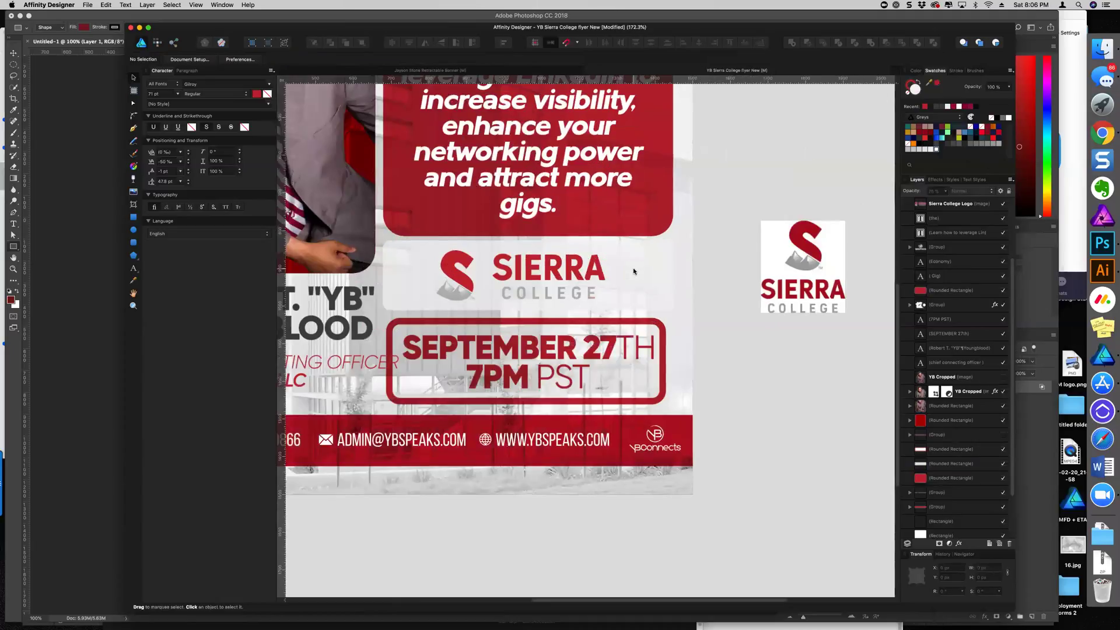
{"action": "left_click", "coordinate": [652, 283]}
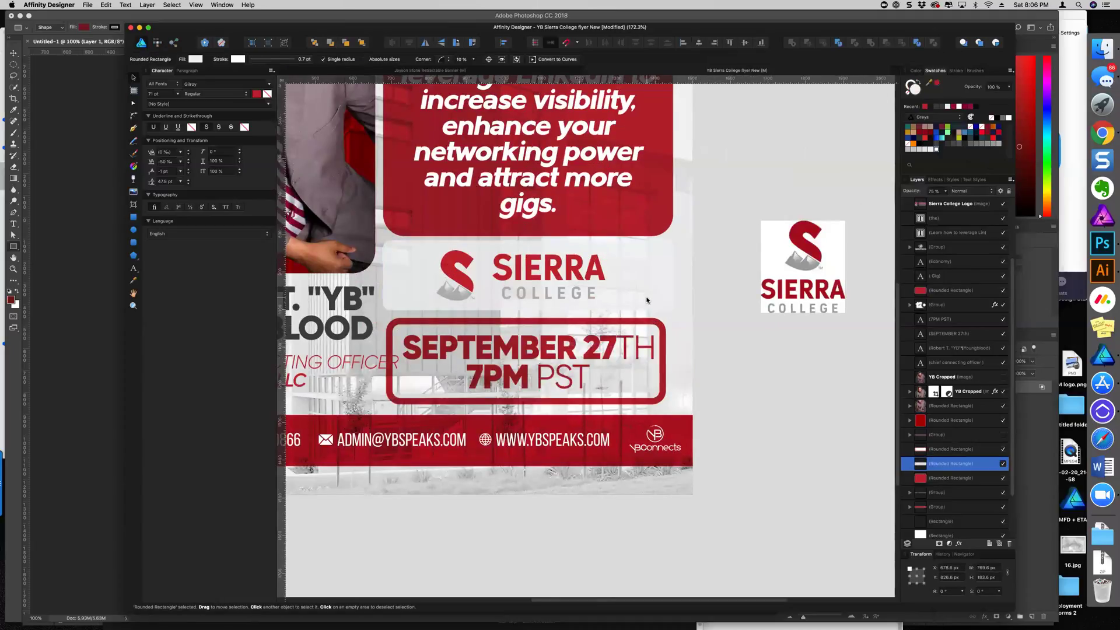
{"action": "scroll", "coordinate": [649, 304], "scroll_direction": "down", "scroll_amount": 5}
{"action": "left_click", "coordinate": [723, 182]}
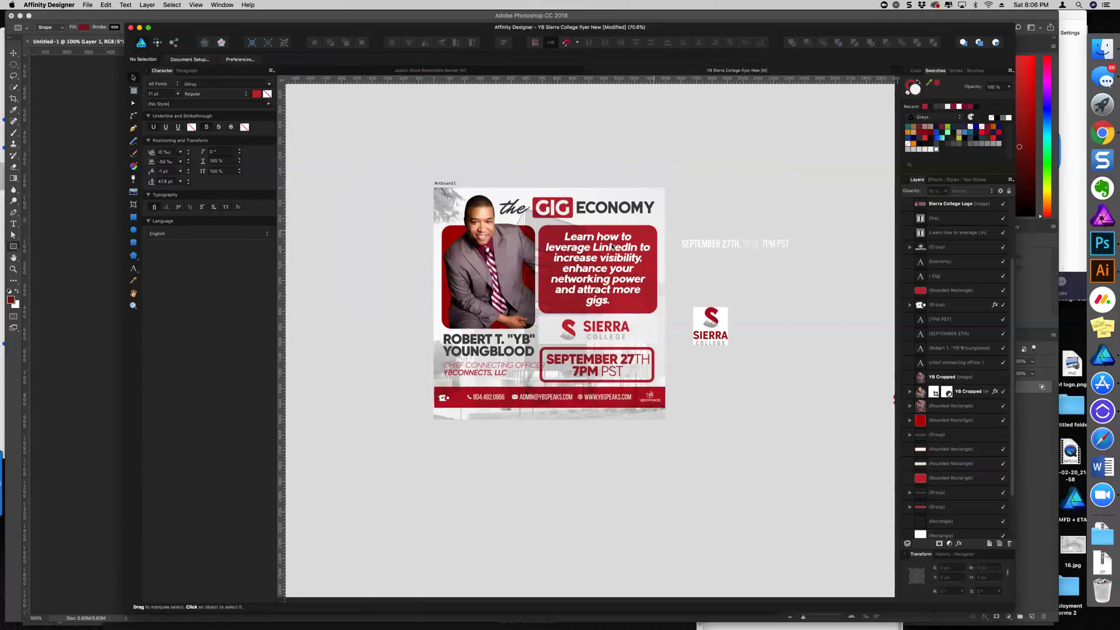
{"action": "left_click", "coordinate": [562, 236]}
{"action": "left_click", "coordinate": [458, 59]}
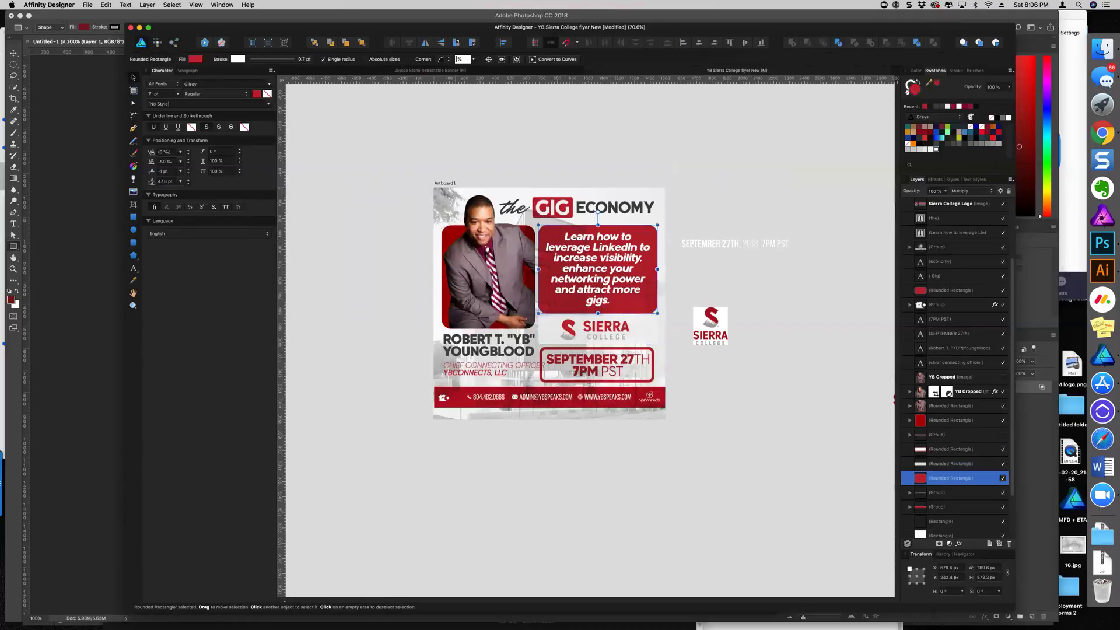
{"action": "type", "text": "5"}
{"action": "left_click", "coordinate": [596, 153]}
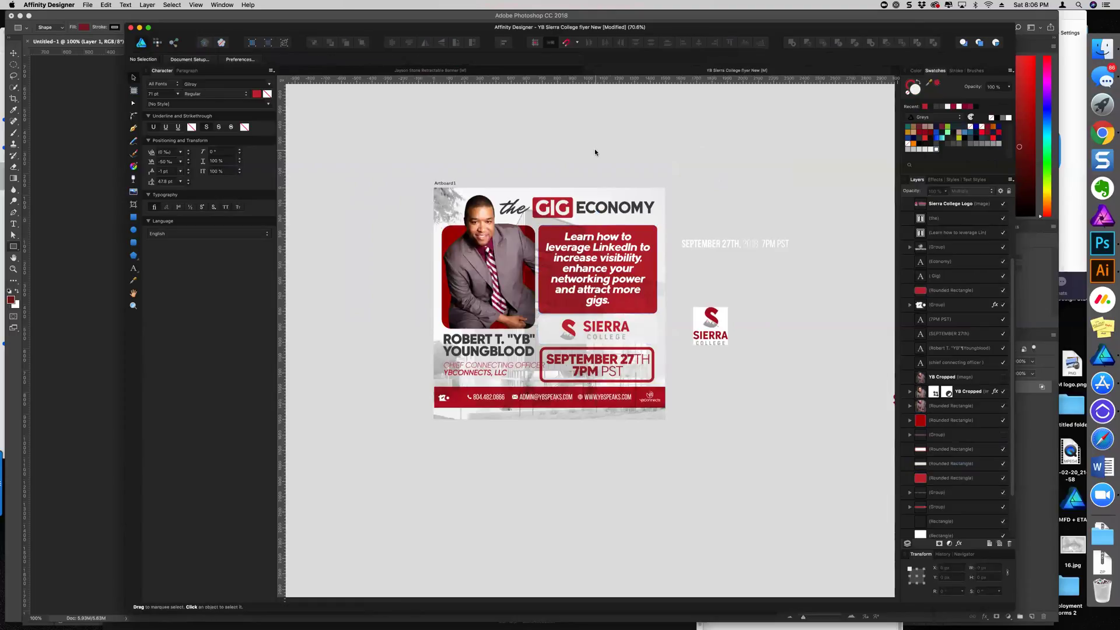
Apply the same 5% corner rounding to the red frame behind the speaker photo
{"action": "scroll", "coordinate": [507, 235], "scroll_direction": "up", "scroll_amount": 3}
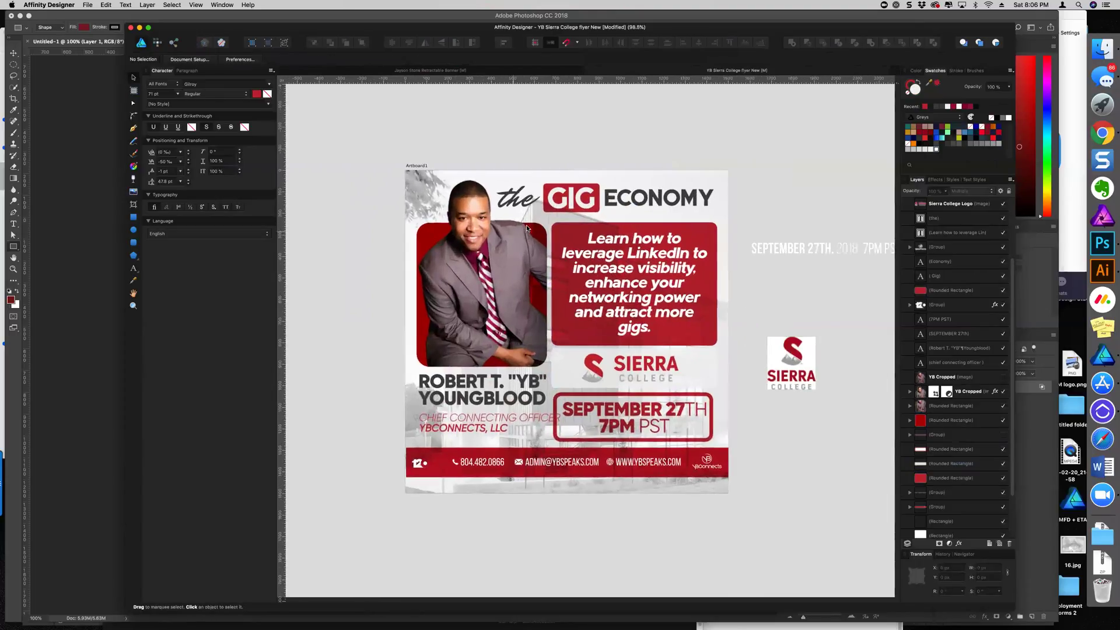
{"action": "left_click", "coordinate": [421, 227]}
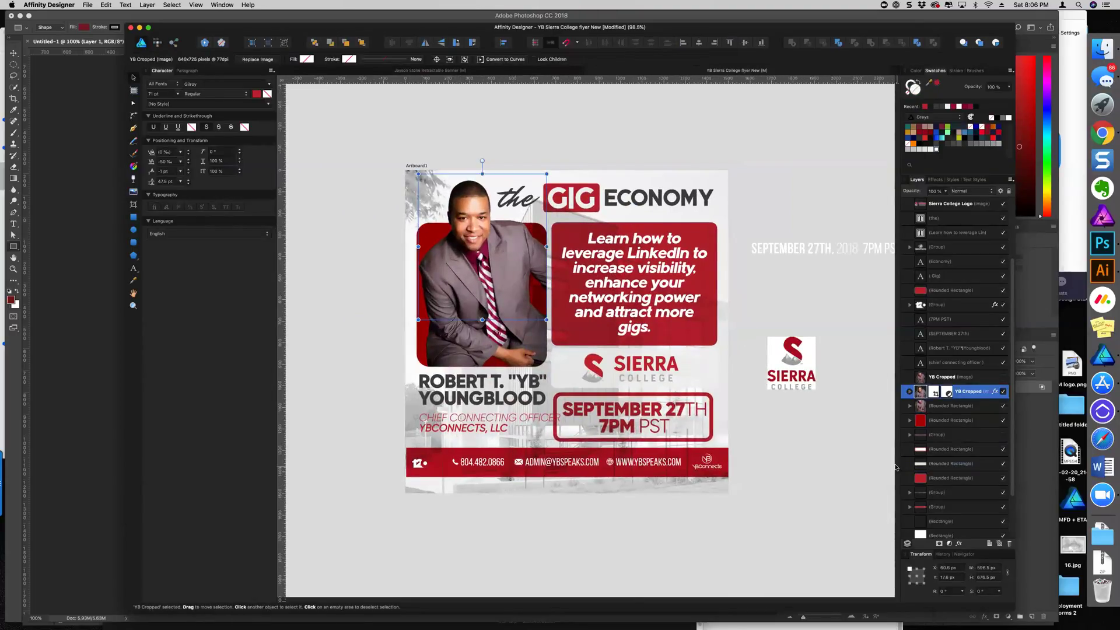
{"action": "left_click", "coordinate": [943, 421]}
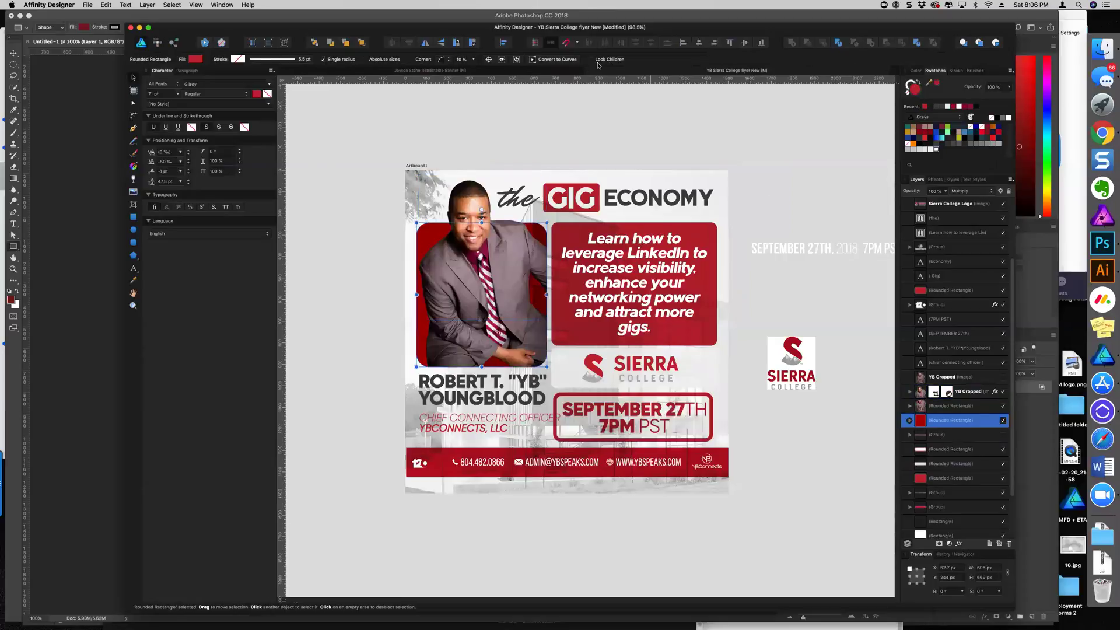
{"action": "left_click", "coordinate": [461, 59]}
{"action": "key", "text": "Return"}
{"action": "left_click", "coordinate": [604, 123]}
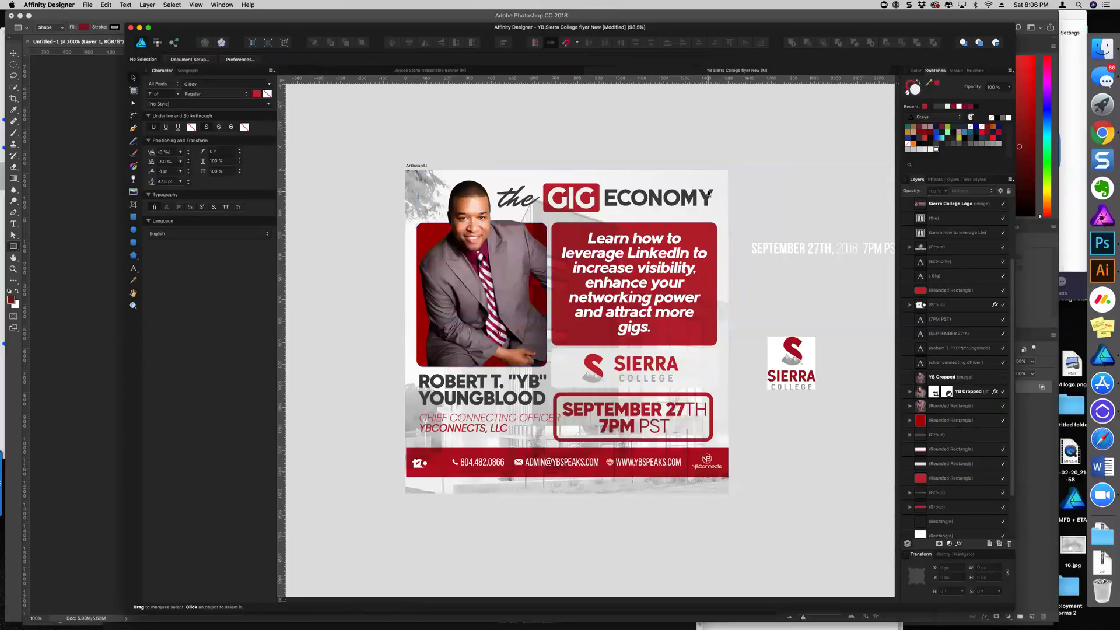
Widen the September date box on both sides to line up with the LinkedIn box
{"action": "scroll", "coordinate": [709, 193], "scroll_direction": "down", "scroll_amount": 3}
{"action": "scroll", "coordinate": [566, 249], "scroll_direction": "down", "scroll_amount": 1}
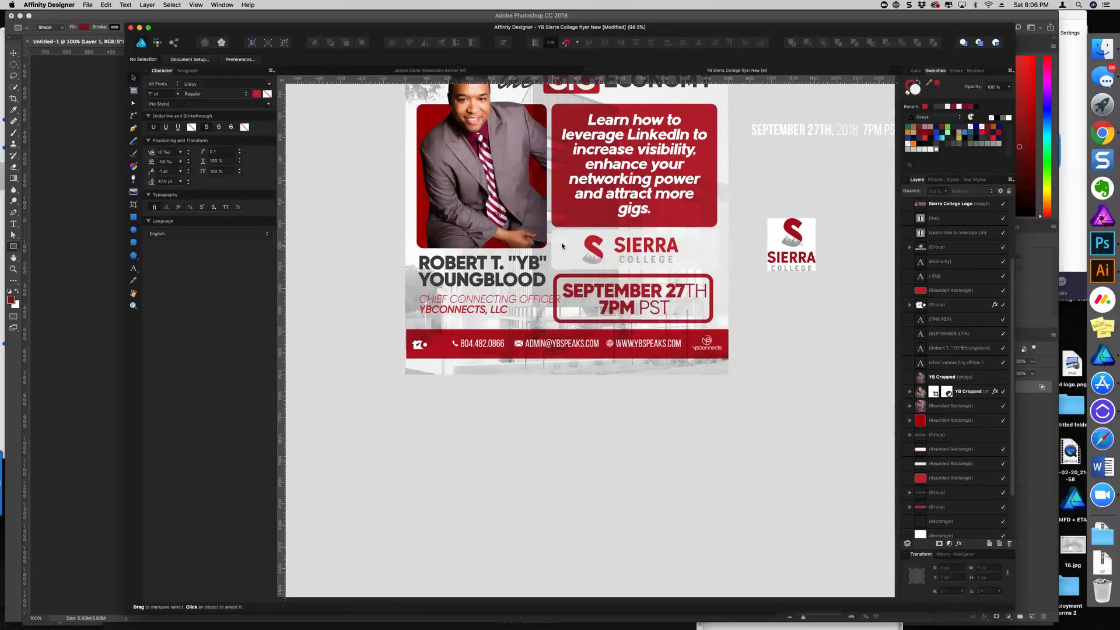
{"action": "scroll", "coordinate": [562, 246], "scroll_direction": "up", "scroll_amount": 5}
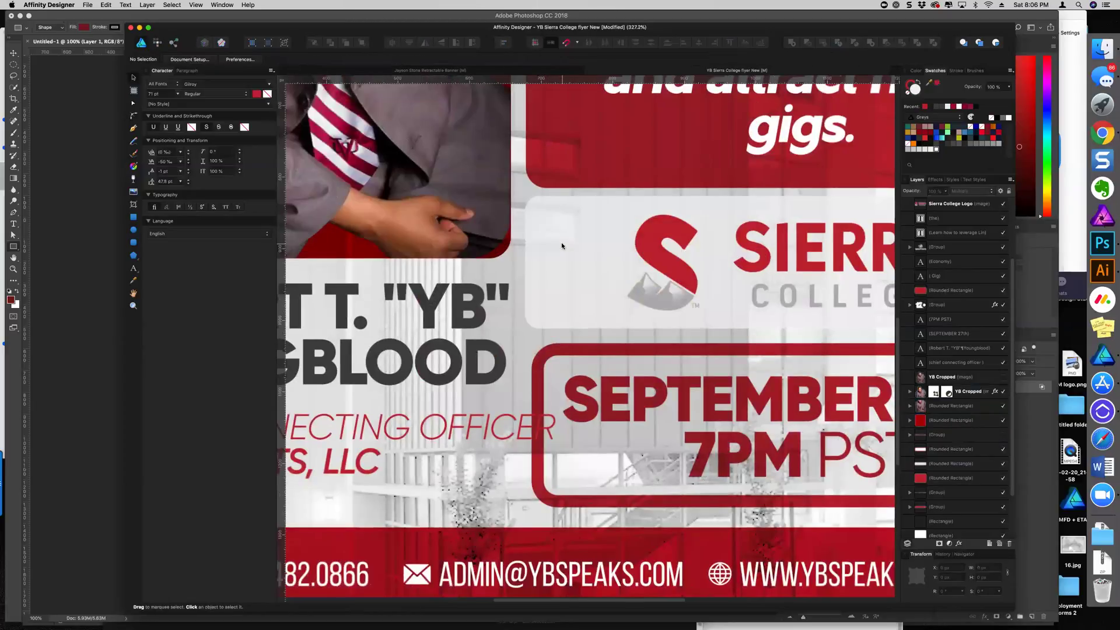
{"action": "left_click", "coordinate": [549, 412]}
{"action": "left_click_drag", "start_coordinate": [544, 425], "coordinate": [541, 426]}
{"action": "scroll", "coordinate": [583, 409], "scroll_direction": "down", "scroll_amount": 5}
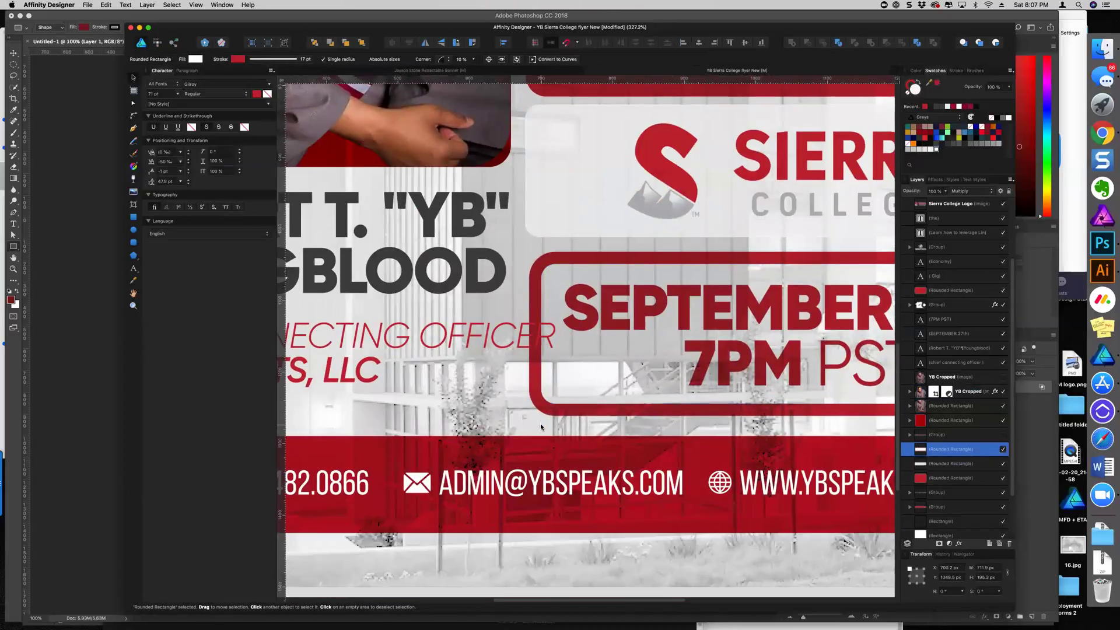
{"action": "scroll", "coordinate": [682, 380], "scroll_direction": "right", "scroll_amount": 8}
{"action": "left_click_drag", "start_coordinate": [785, 334], "coordinate": [817, 322]}
{"action": "scroll", "coordinate": [748, 382], "scroll_direction": "down", "scroll_amount": 2}
{"action": "scroll", "coordinate": [748, 382], "scroll_direction": "down", "scroll_amount": 5}
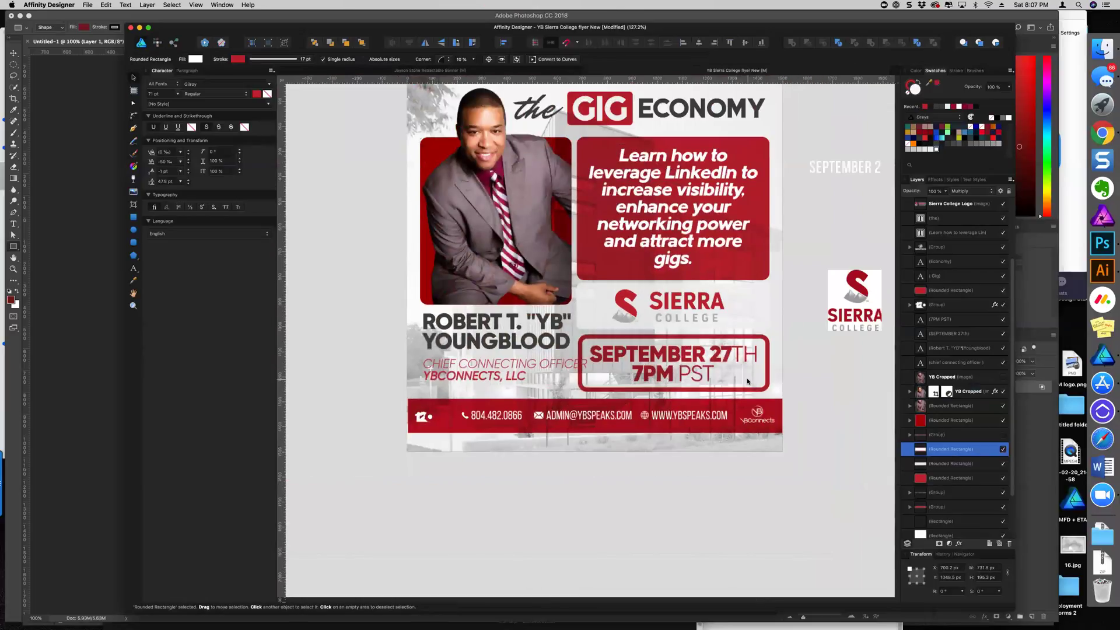
{"action": "left_click", "coordinate": [757, 316]}
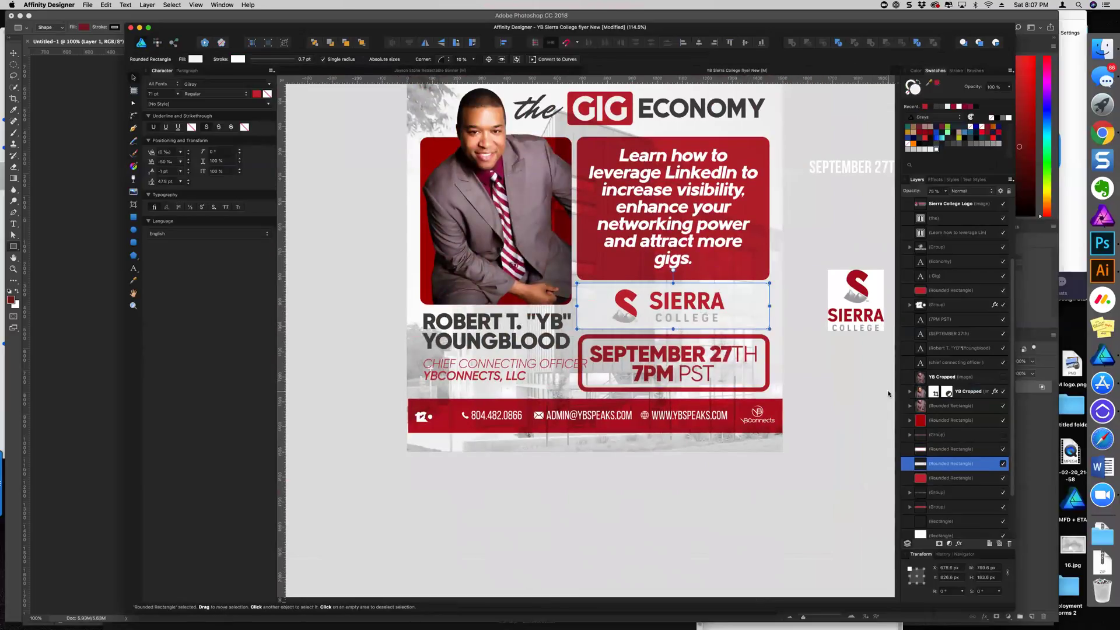
Inspect the speaker photo's outer shadow offset in Layer Effects
{"action": "left_click", "coordinate": [959, 543]}
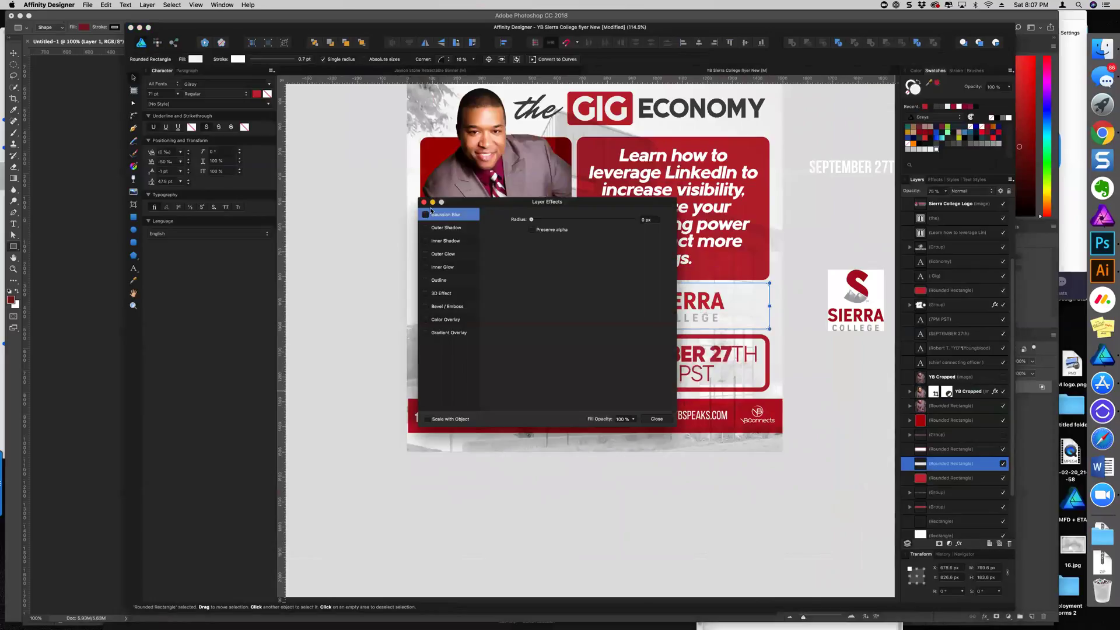
{"action": "left_click", "coordinate": [460, 195]}
{"action": "left_click_drag", "start_coordinate": [471, 207], "coordinate": [333, 309]}
{"action": "left_click", "coordinate": [316, 333]}
{"action": "left_click_drag", "start_coordinate": [395, 360], "coordinate": [332, 362]}
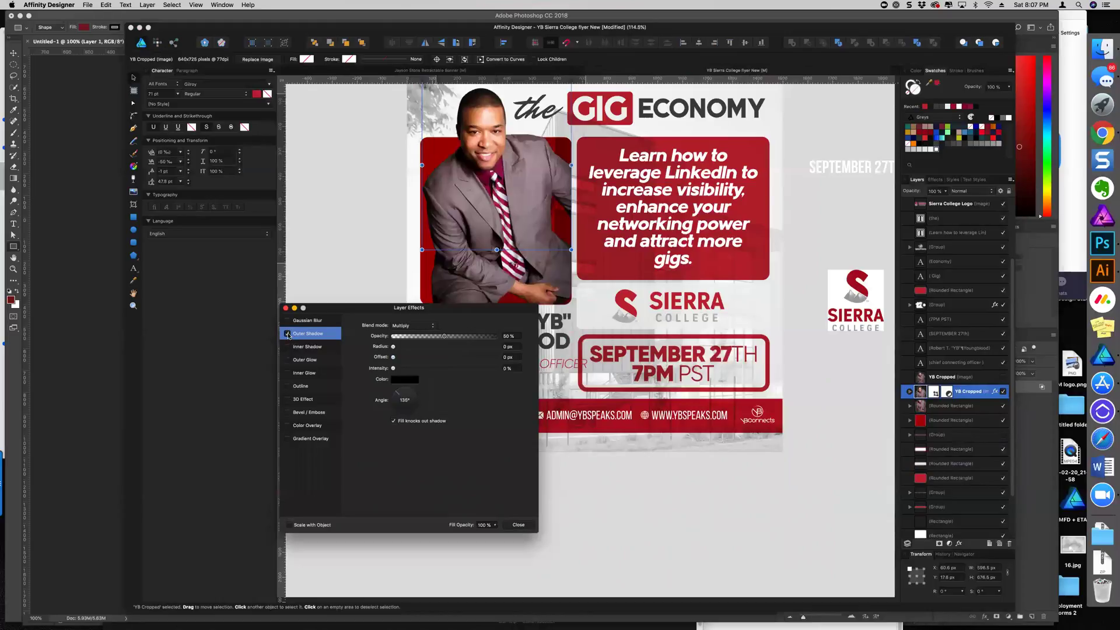
{"action": "left_click", "coordinate": [517, 525]}
Give the white Sierra logo box an outer shadow with a 4.8 px offset
{"action": "left_click", "coordinate": [602, 323]}
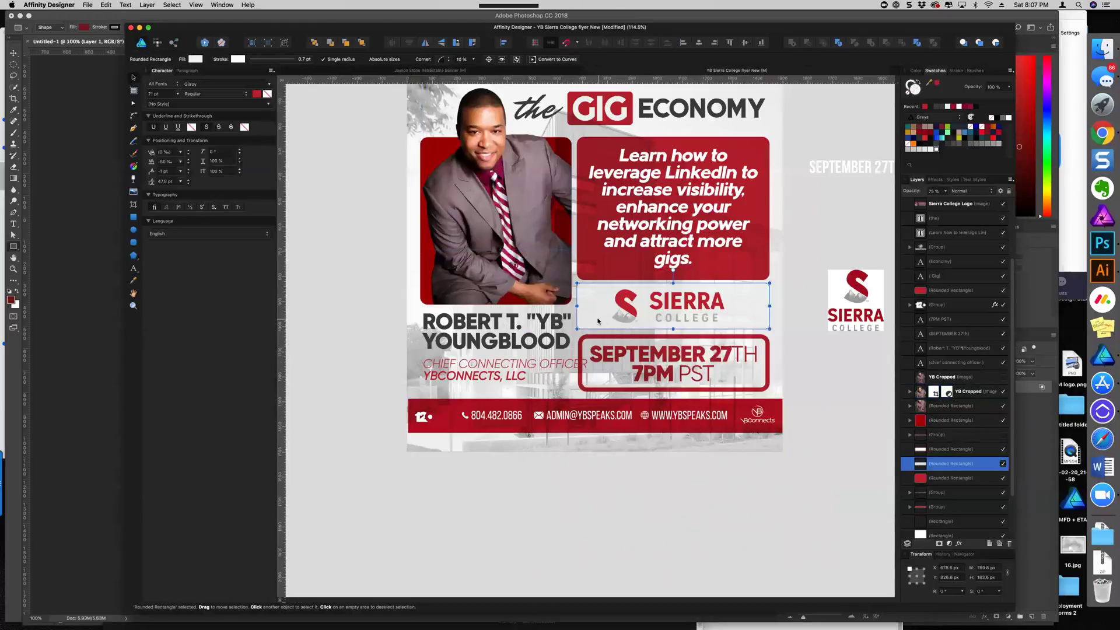
{"action": "left_click", "coordinate": [960, 545]}
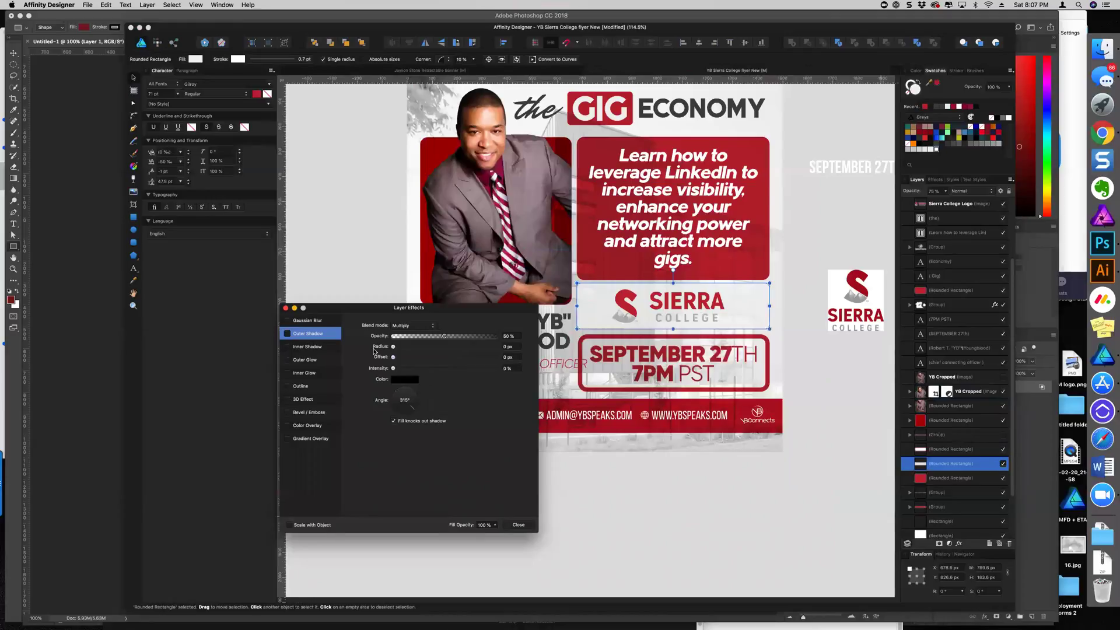
{"action": "left_click", "coordinate": [287, 333]}
{"action": "left_click_drag", "start_coordinate": [393, 357], "coordinate": [429, 363]}
{"action": "left_click", "coordinate": [519, 525]}
{"action": "left_click", "coordinate": [658, 531]}
{"action": "scroll", "coordinate": [659, 532], "scroll_direction": "up", "scroll_amount": 3}
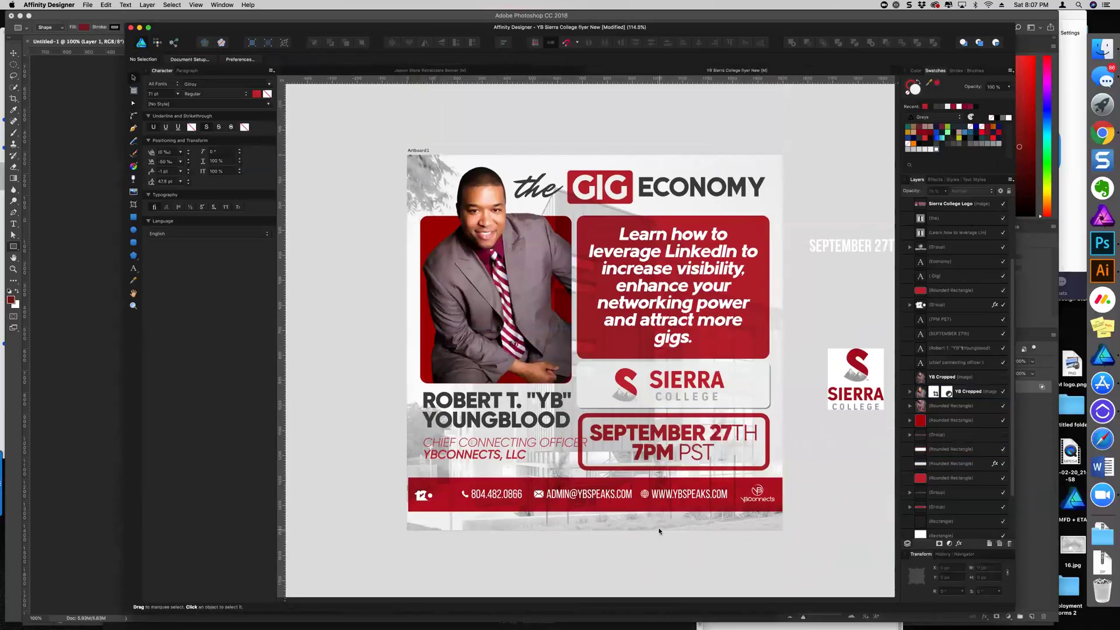
Change the September date box's border from red to dark grey
{"action": "left_click", "coordinate": [677, 327]}
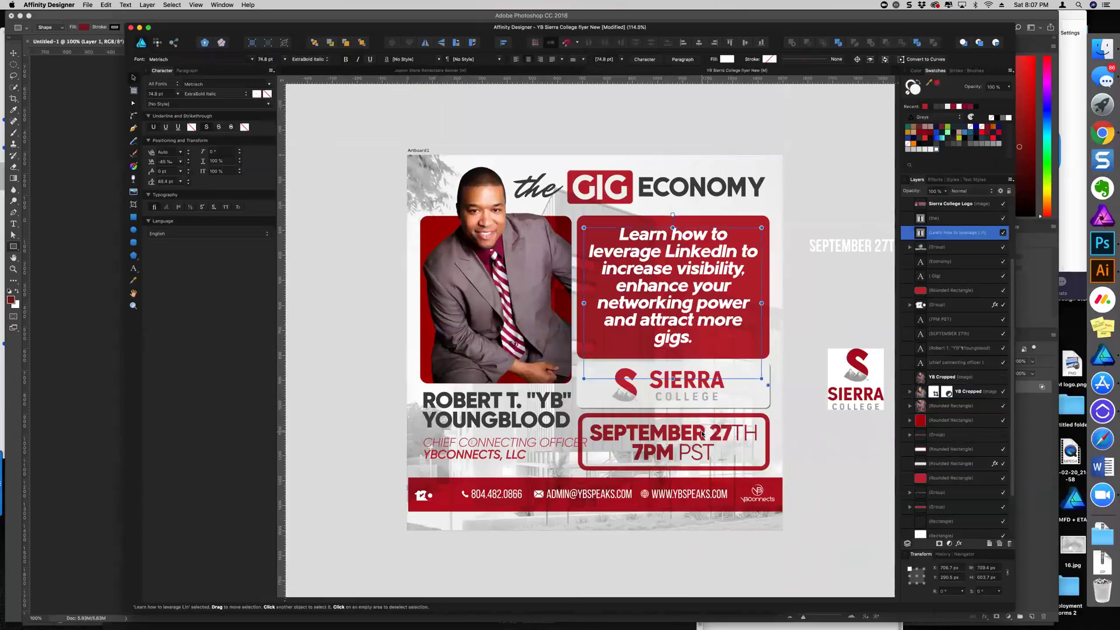
{"action": "left_click", "coordinate": [534, 422]}
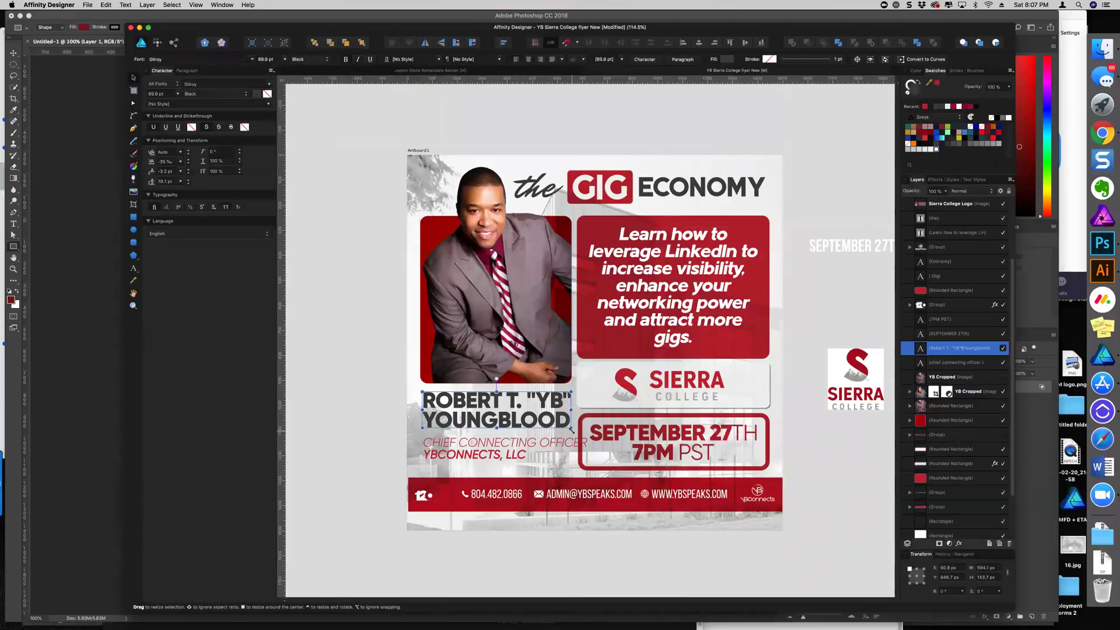
{"action": "left_click", "coordinate": [666, 419]}
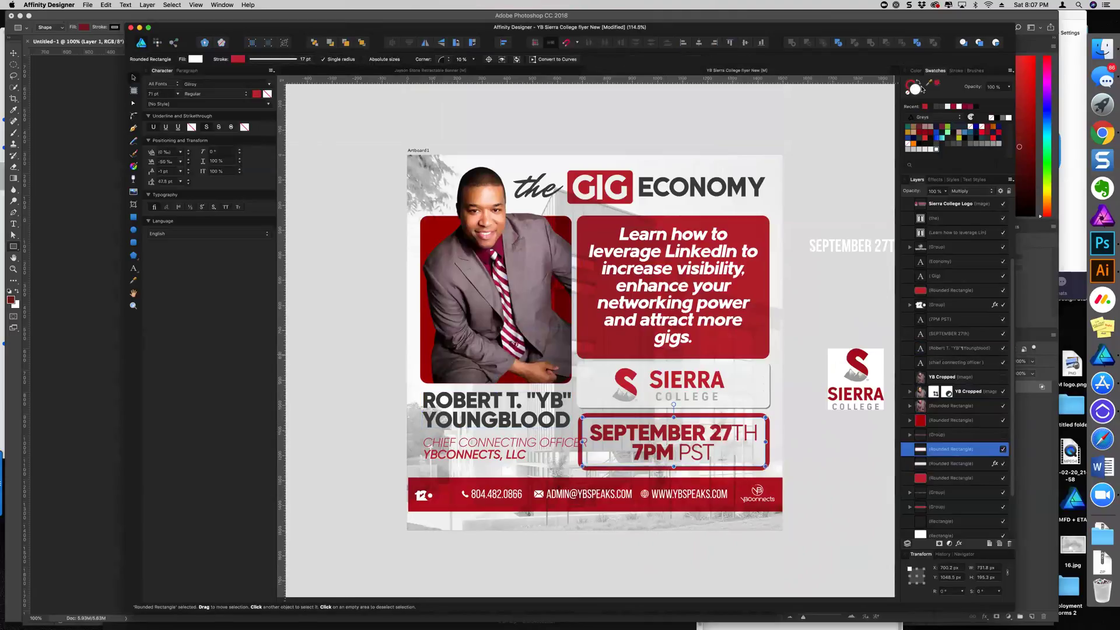
{"action": "left_click", "coordinate": [937, 106]}
{"action": "left_click", "coordinate": [947, 107]}
{"action": "left_click", "coordinate": [941, 107]}
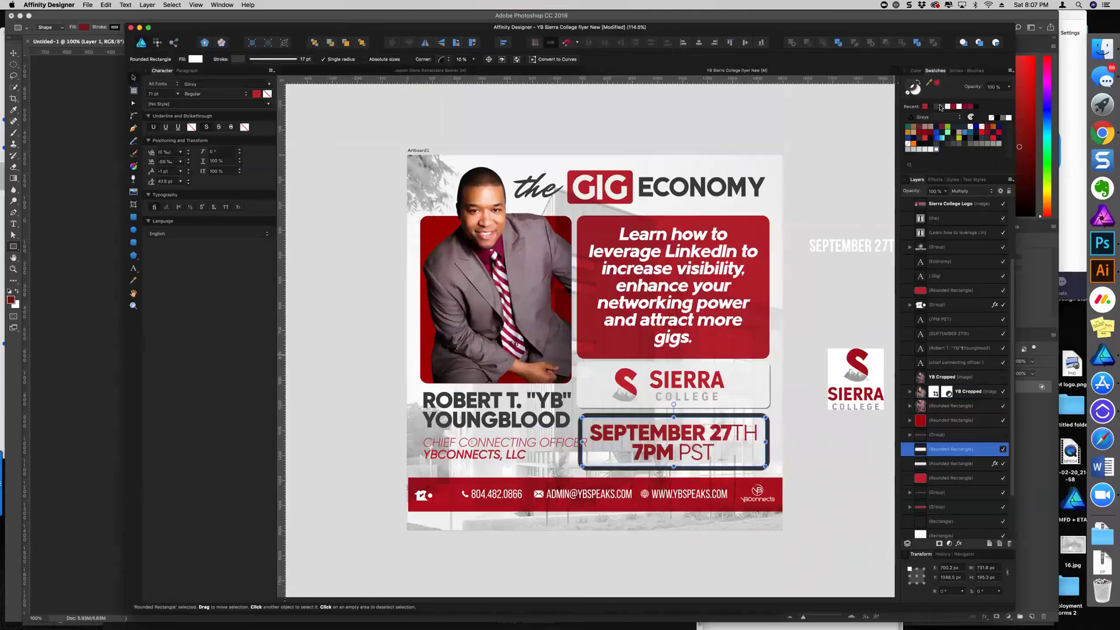
{"action": "left_click", "coordinate": [830, 319]}
Fill the SEPTEMBER 27TH text dark grey
{"action": "left_click", "coordinate": [951, 333]}
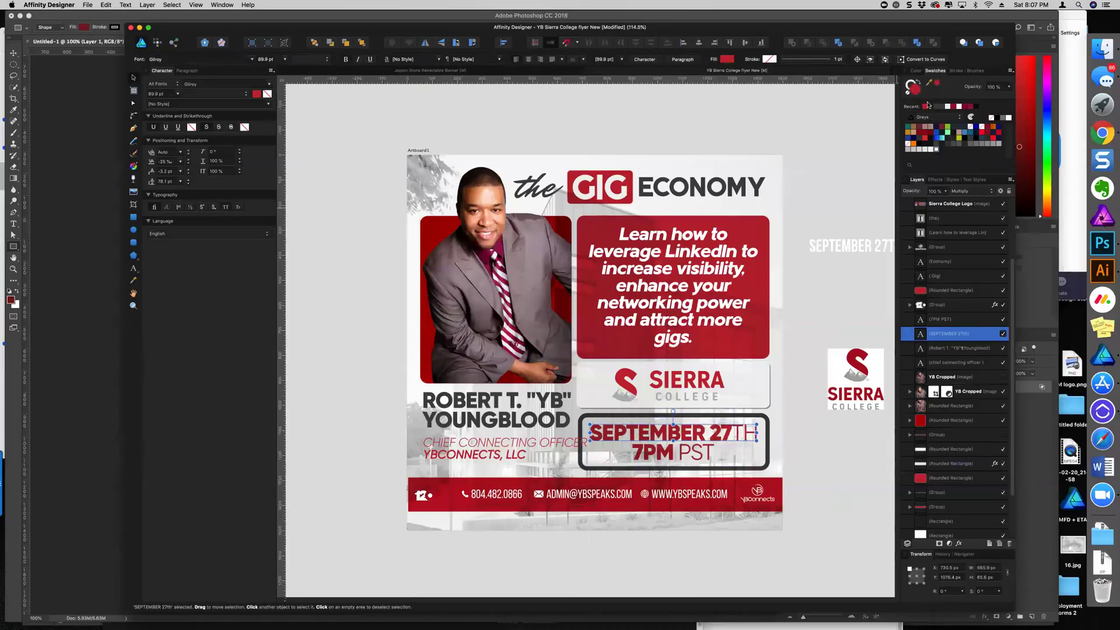
{"action": "left_click", "coordinate": [936, 108]}
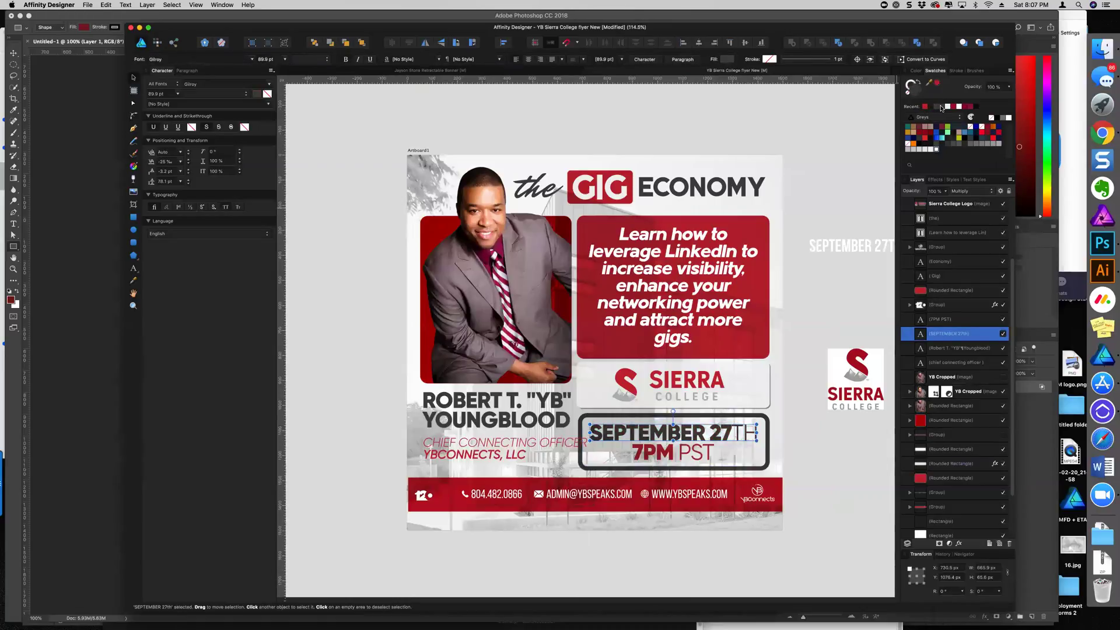
{"action": "left_click", "coordinate": [853, 178]}
{"action": "scroll", "coordinate": [771, 256], "scroll_direction": "down", "scroll_amount": 4}
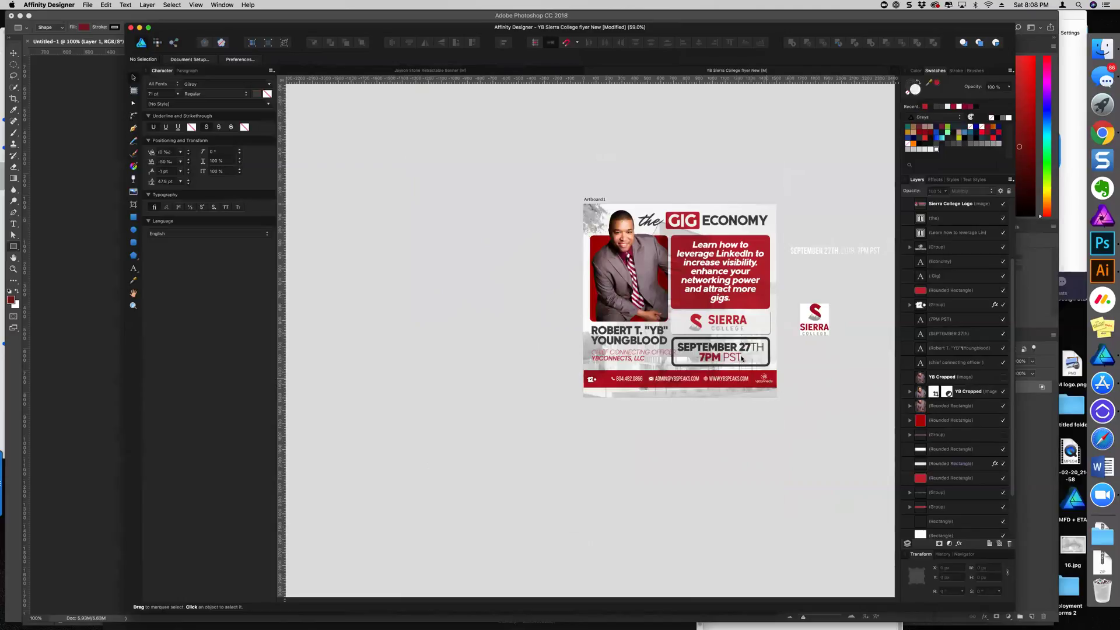
Try a dark grey fill on the LinkedIn box, then undo it to keep it red
{"action": "scroll", "coordinate": [741, 358], "scroll_direction": "up", "scroll_amount": 4}
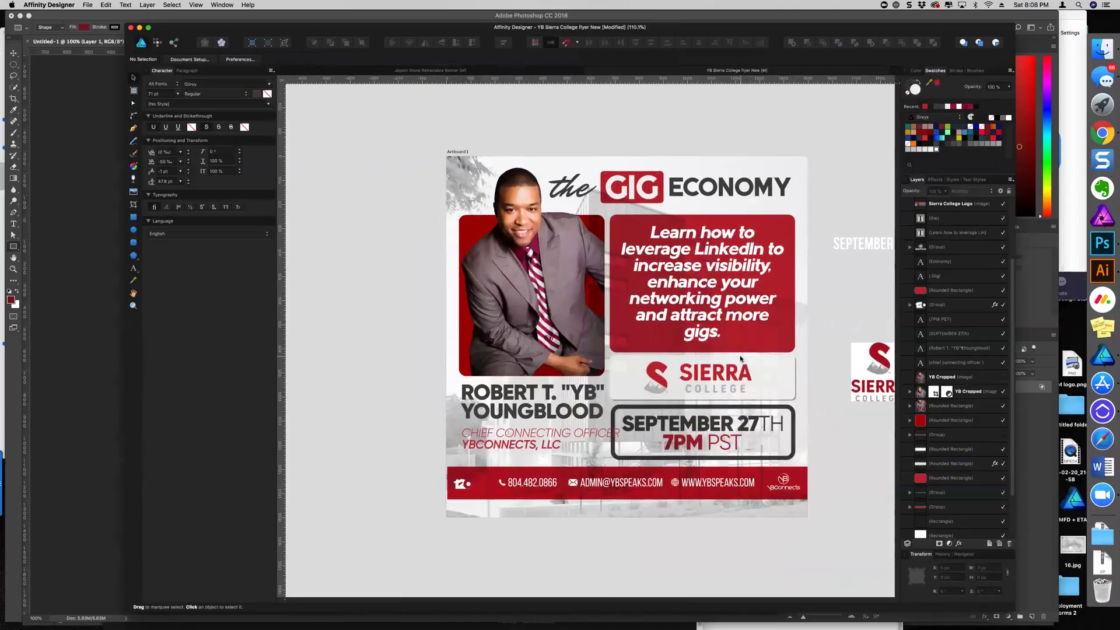
{"action": "scroll", "coordinate": [740, 358], "scroll_direction": "down", "scroll_amount": 3}
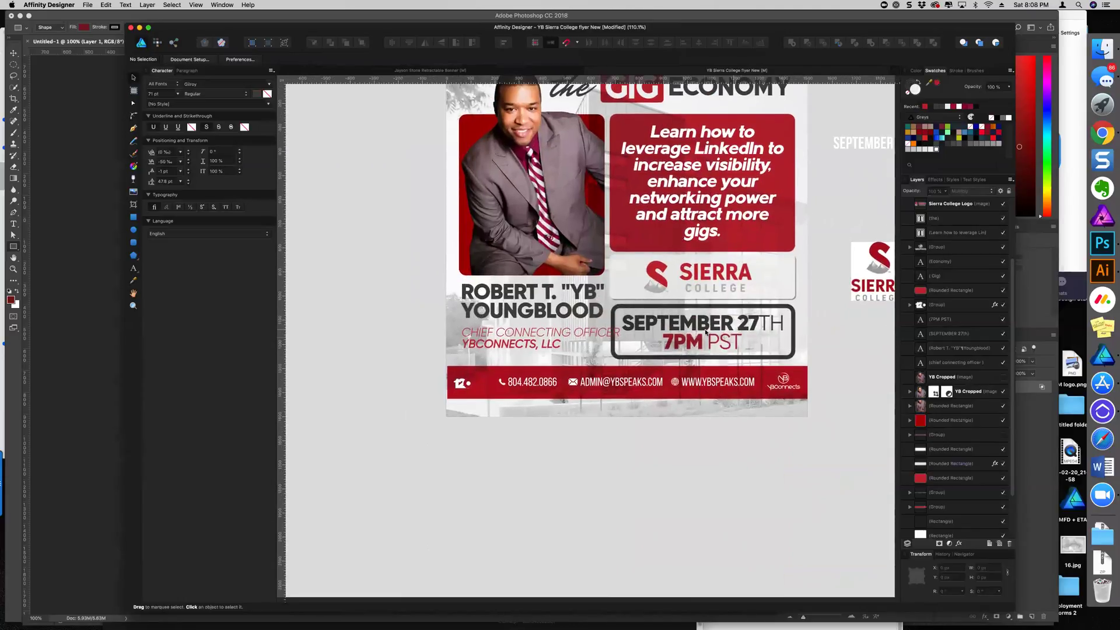
{"action": "scroll", "coordinate": [702, 345], "scroll_direction": "up", "scroll_amount": 2}
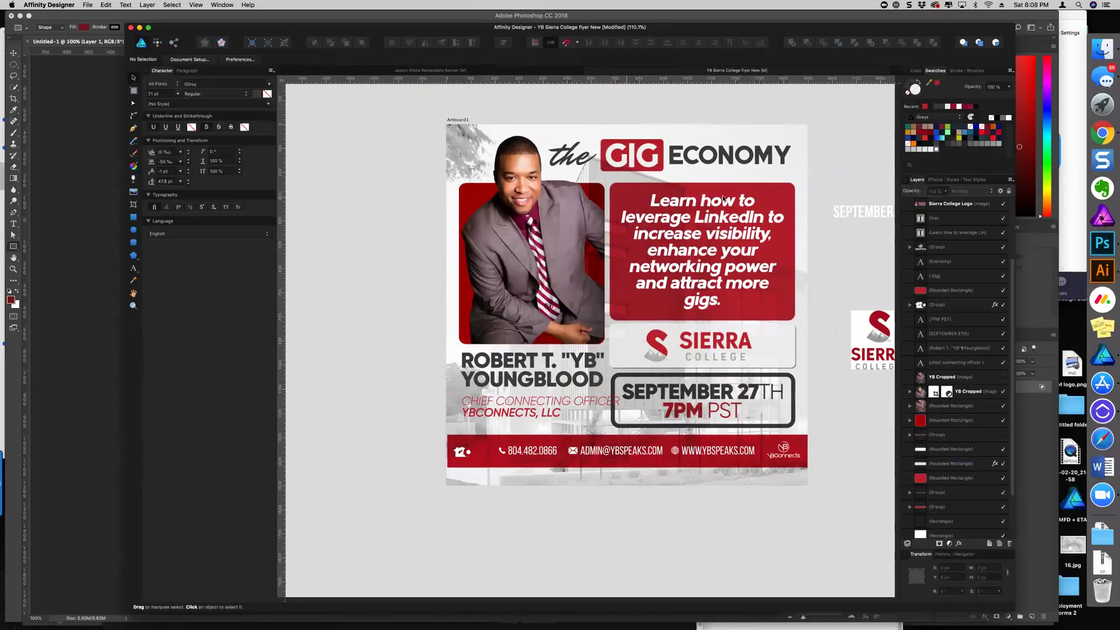
{"action": "left_click", "coordinate": [779, 191]}
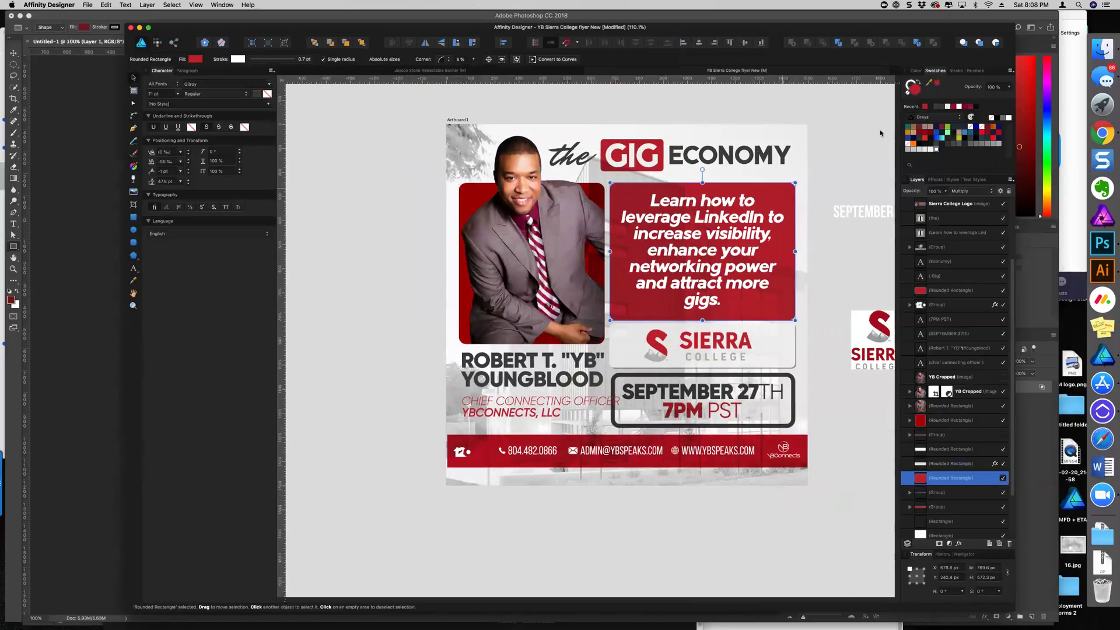
{"action": "left_click", "coordinate": [935, 107]}
{"action": "key", "text": "super+d"}
{"action": "scroll", "coordinate": [765, 300], "scroll_direction": "down", "scroll_amount": 3}
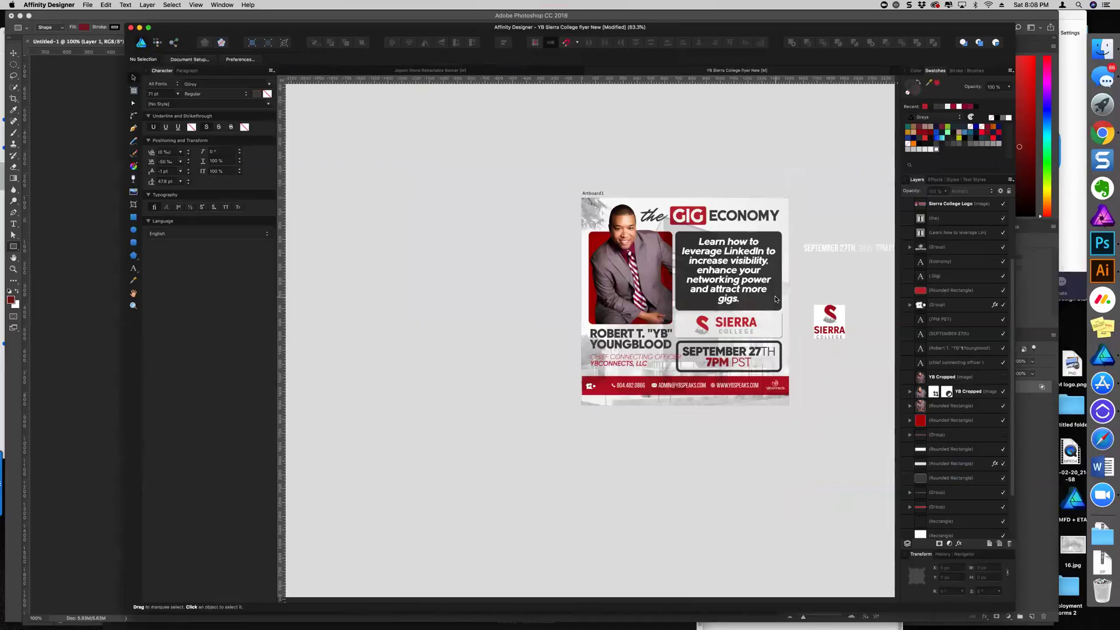
{"action": "key", "text": "super+z"}
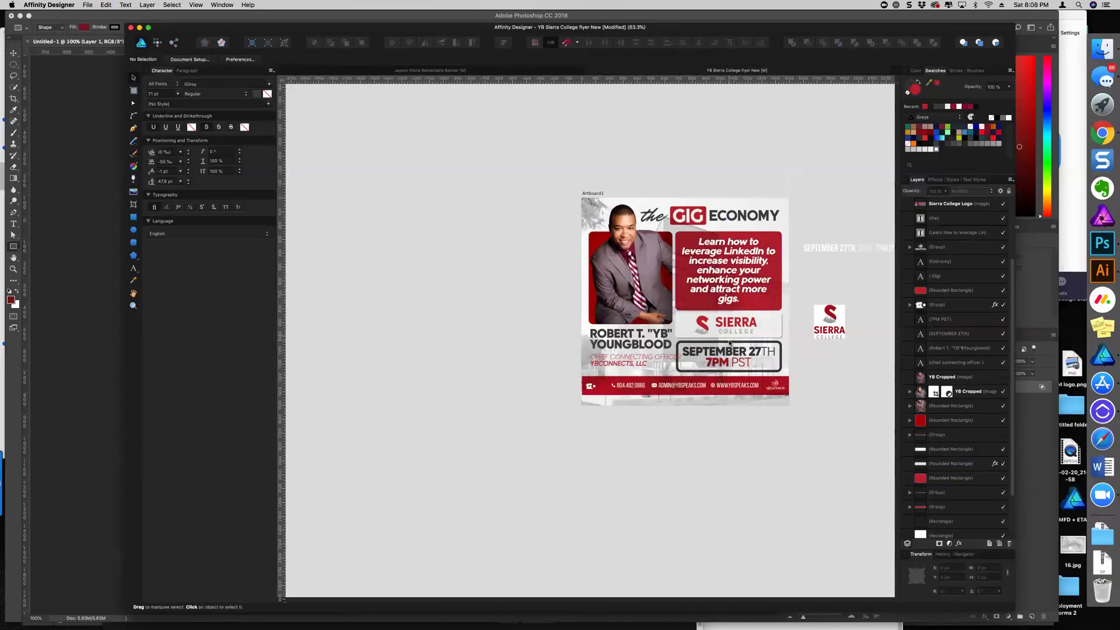
Thin the date box's stroke width to 14 pt
{"action": "scroll", "coordinate": [729, 343], "scroll_direction": "up", "scroll_amount": 4}
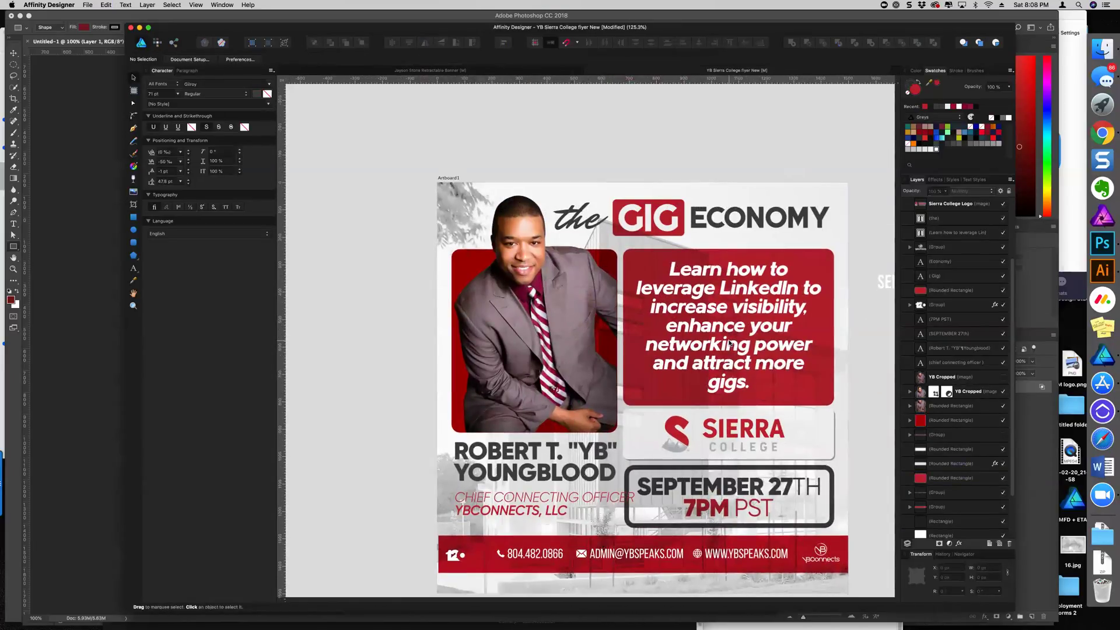
{"action": "scroll", "coordinate": [730, 343], "scroll_direction": "down", "scroll_amount": 2}
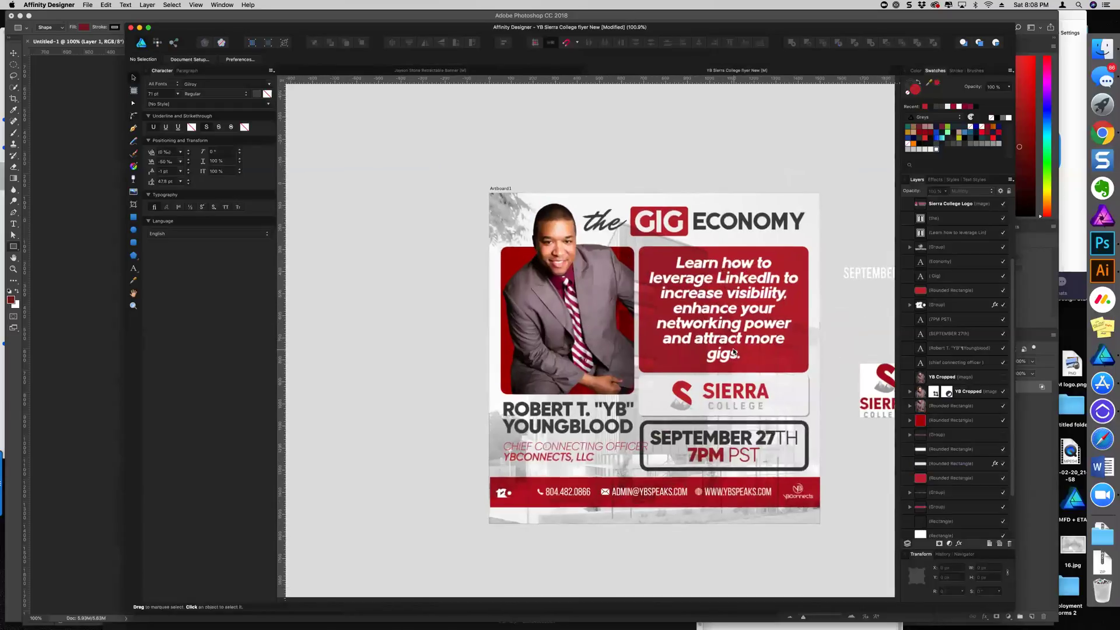
{"action": "scroll", "coordinate": [733, 352], "scroll_direction": "down", "scroll_amount": 3}
{"action": "left_click", "coordinate": [734, 349]}
{"action": "left_click", "coordinate": [956, 71]}
{"action": "left_click_drag", "start_coordinate": [956, 96], "coordinate": [954, 96]}
{"action": "left_click", "coordinate": [713, 410]}
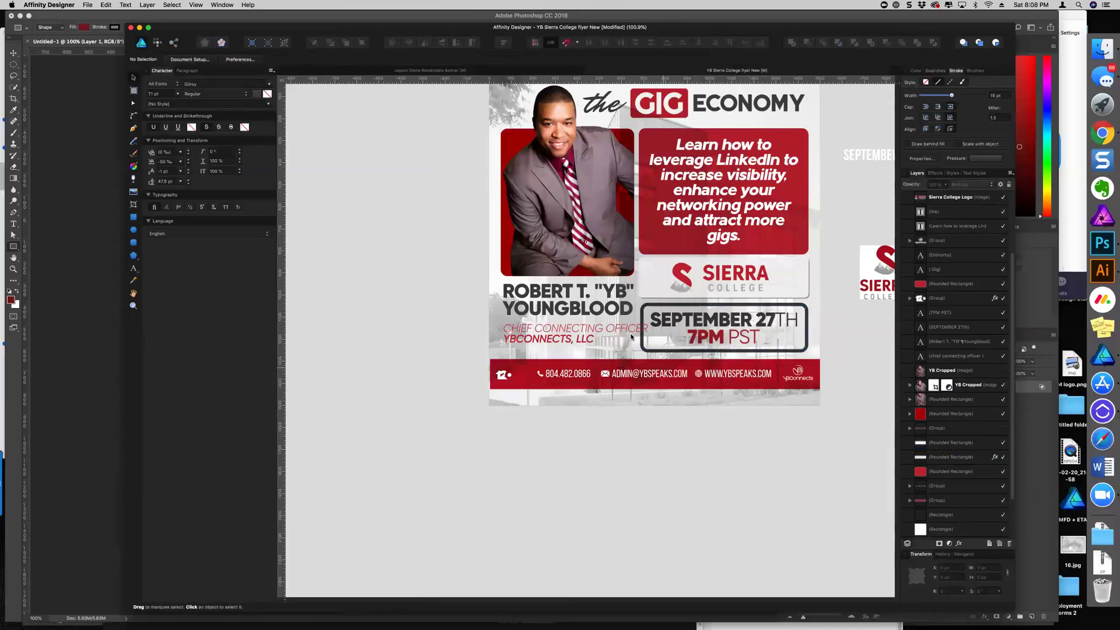
{"action": "left_click", "coordinate": [597, 304]}
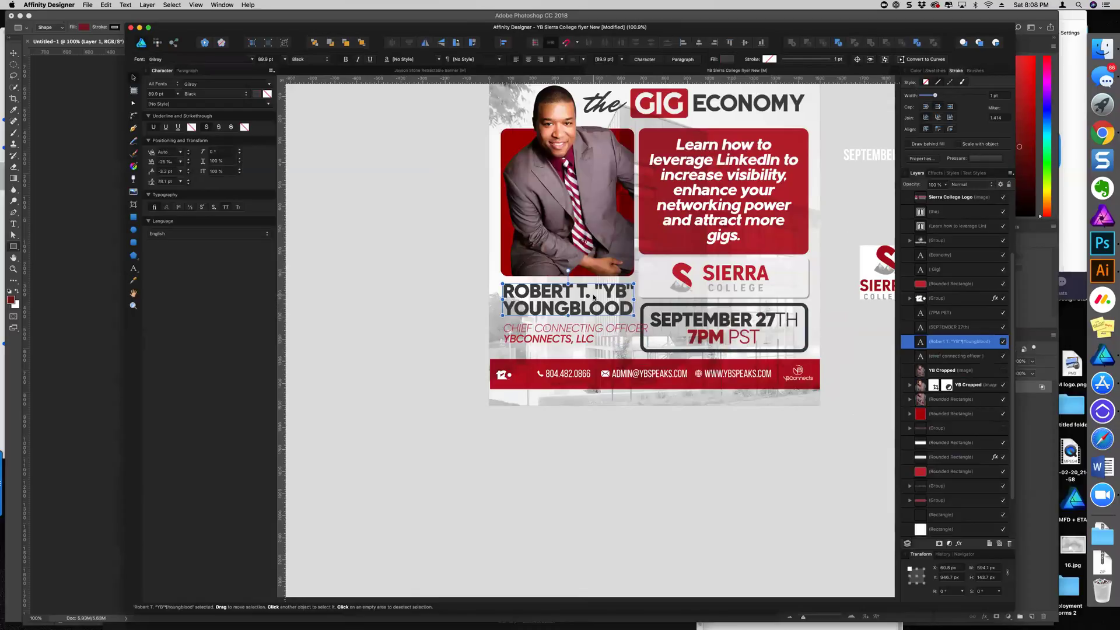
{"action": "double_click", "coordinate": [592, 295]}
{"action": "left_click_drag", "start_coordinate": [591, 293], "coordinate": [503, 292]}
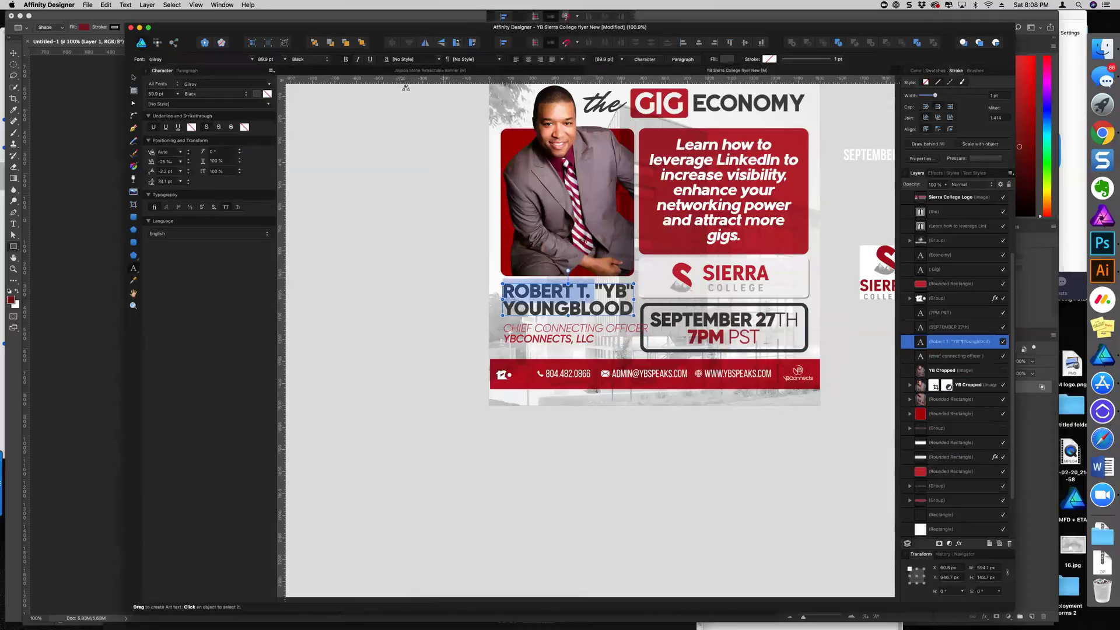
{"action": "left_click", "coordinate": [308, 59]}
{"action": "scroll", "coordinate": [310, 61], "scroll_direction": "up", "scroll_amount": 2}
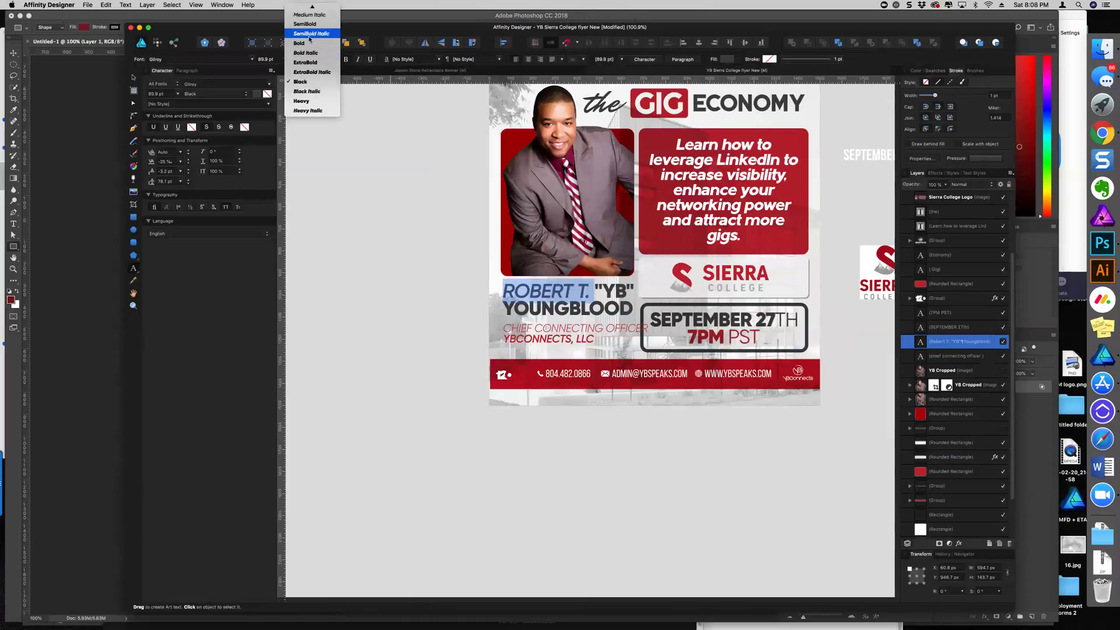
{"action": "left_click", "coordinate": [303, 43]}
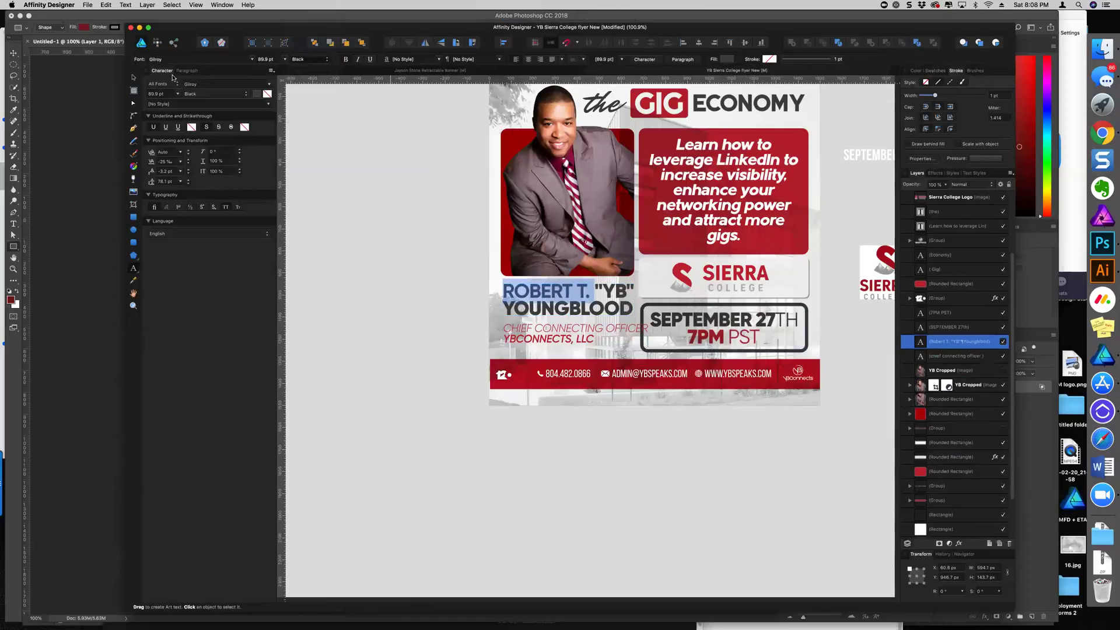
{"action": "left_click", "coordinate": [135, 78]}
{"action": "left_click", "coordinate": [408, 138]}
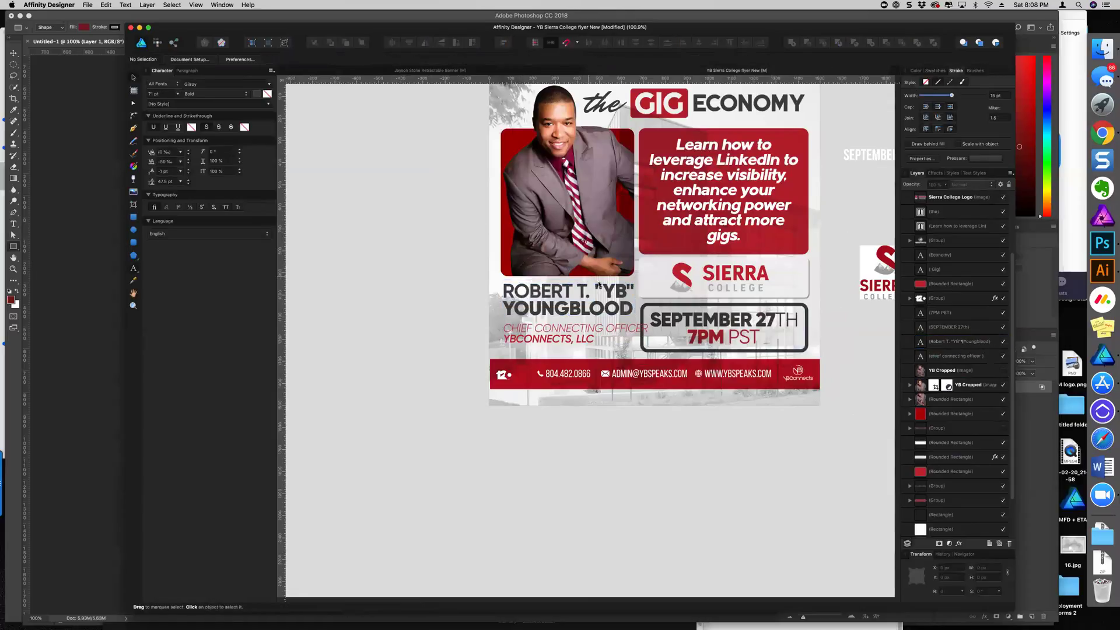
{"action": "double_click", "coordinate": [588, 313]}
{"action": "left_click_drag", "start_coordinate": [592, 292], "coordinate": [486, 314]}
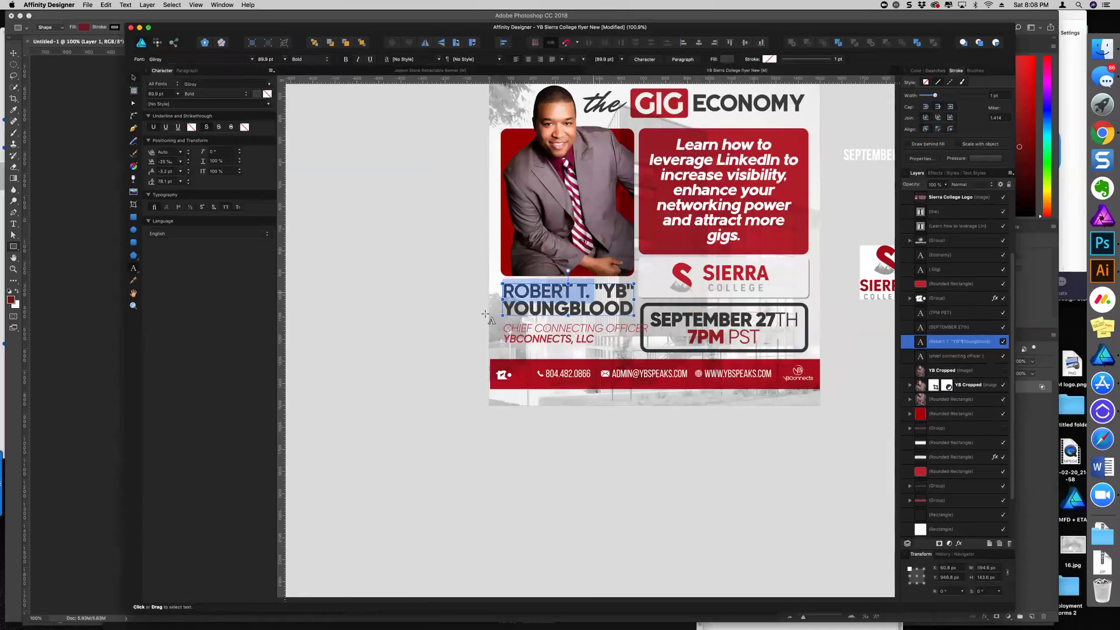
{"action": "left_click", "coordinate": [310, 59]}
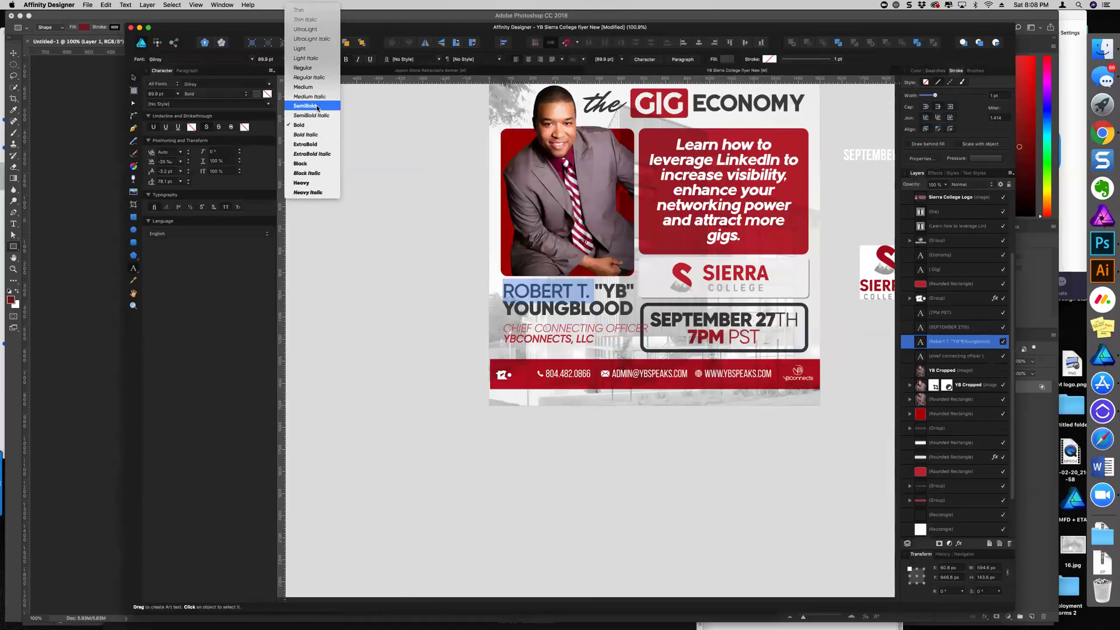
{"action": "left_click", "coordinate": [301, 163]}
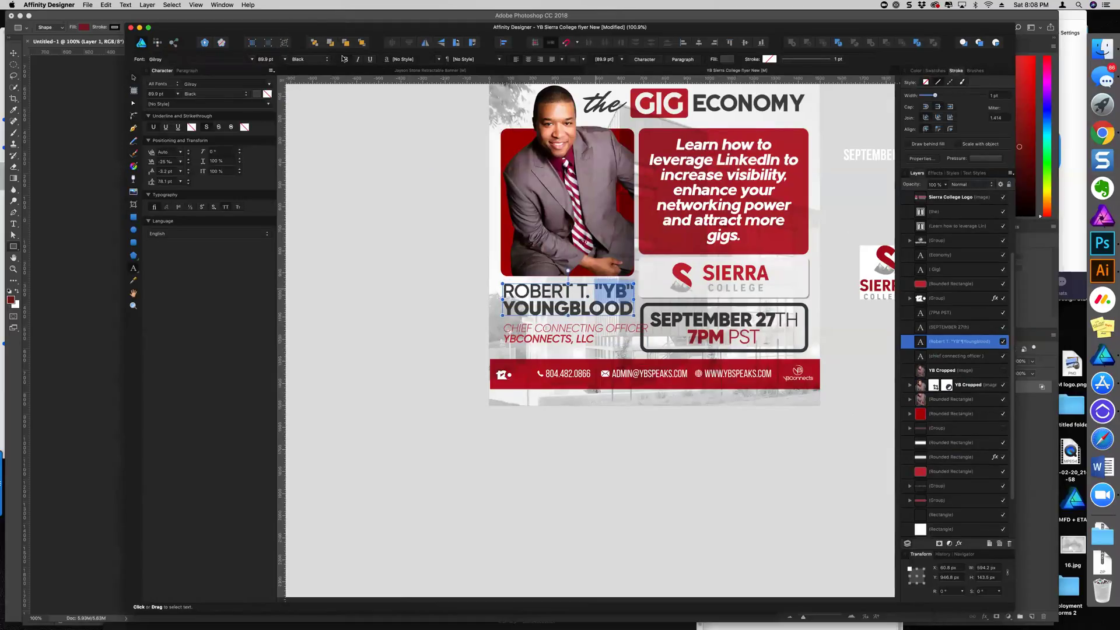
{"action": "left_click", "coordinate": [311, 59]}
{"action": "left_click", "coordinate": [323, 70]}
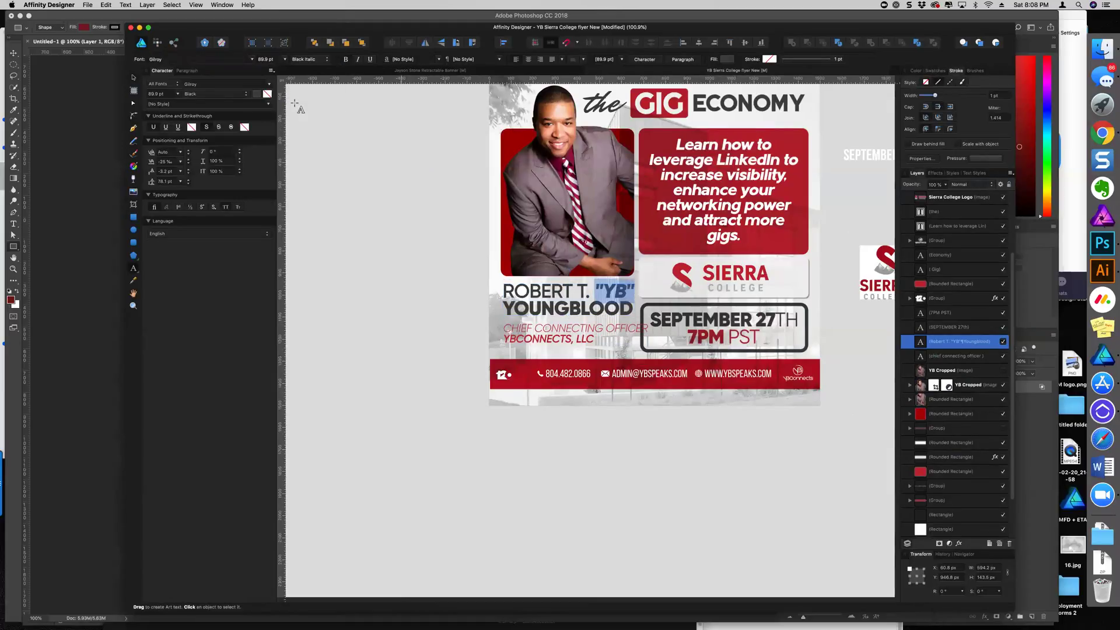
{"action": "key", "text": "Escape"}
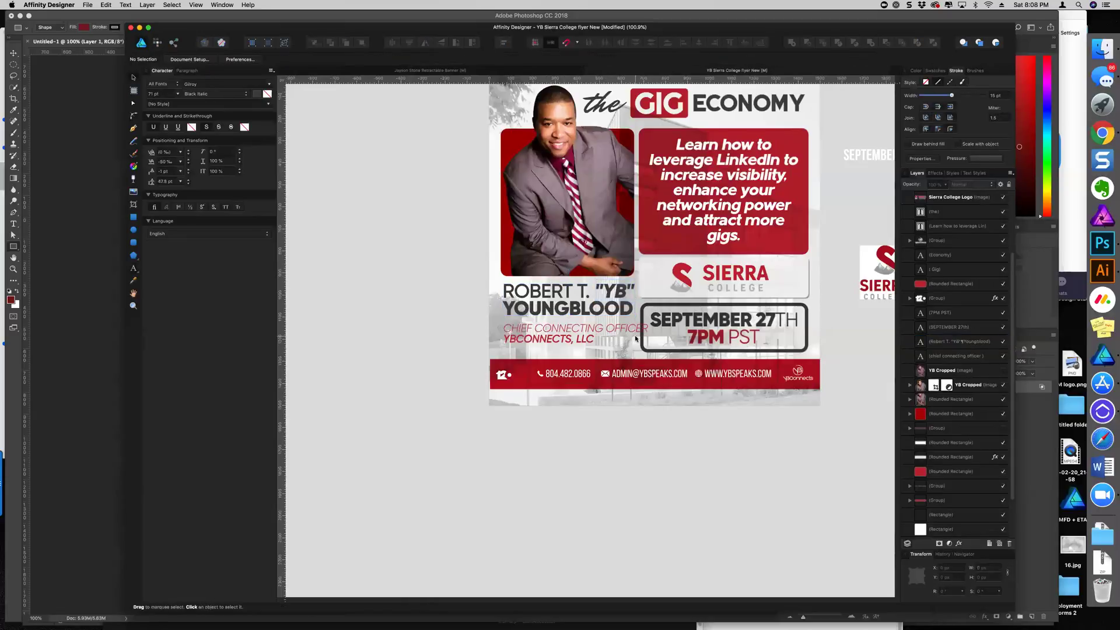
Raise the job-title text slightly and set CHIEF CONNECTING OFFICER to SemiBold Italic
{"action": "left_click", "coordinate": [602, 338]}
{"action": "left_click_drag", "start_coordinate": [591, 333], "coordinate": [603, 328]}
{"action": "double_click", "coordinate": [605, 325]}
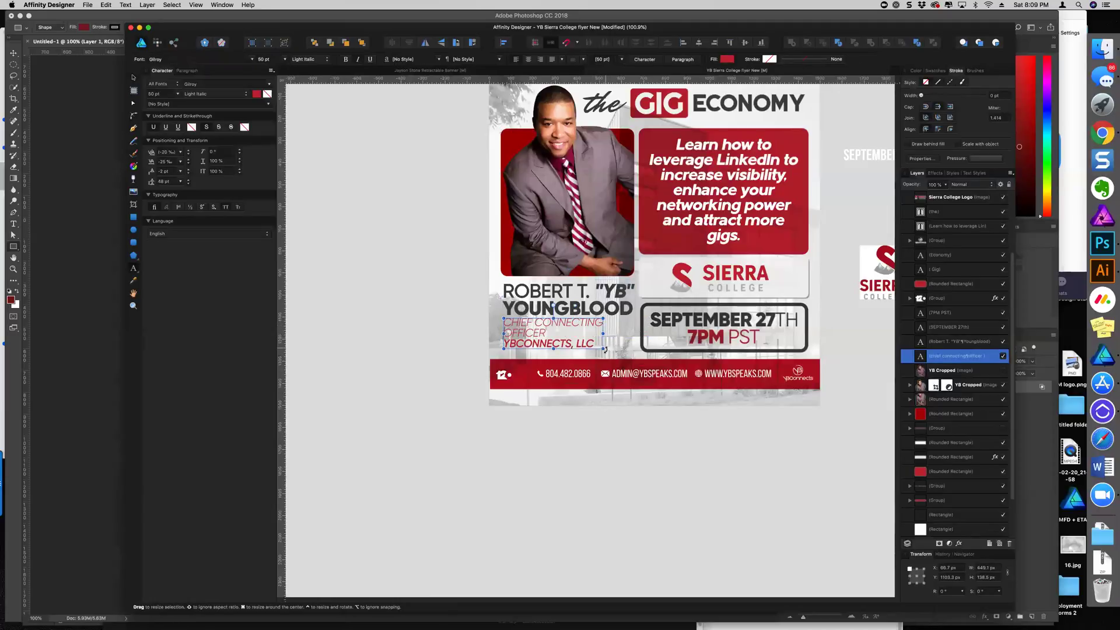
{"action": "left_click_drag", "start_coordinate": [607, 351], "coordinate": [614, 350]}
{"action": "left_click_drag", "start_coordinate": [551, 337], "coordinate": [504, 321]}
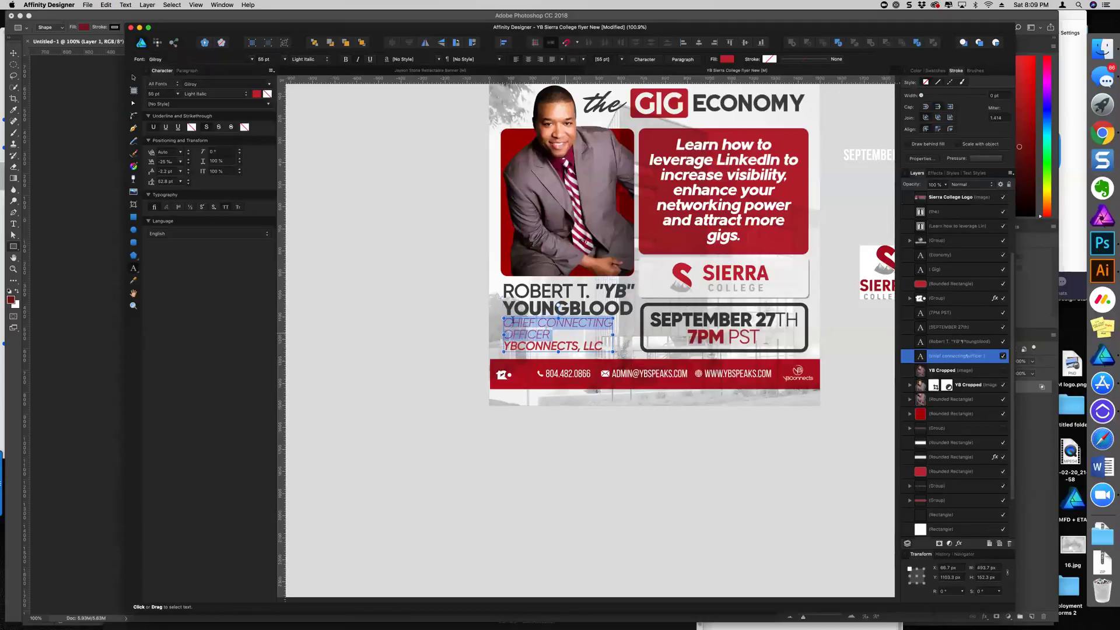
{"action": "left_click", "coordinate": [293, 61]}
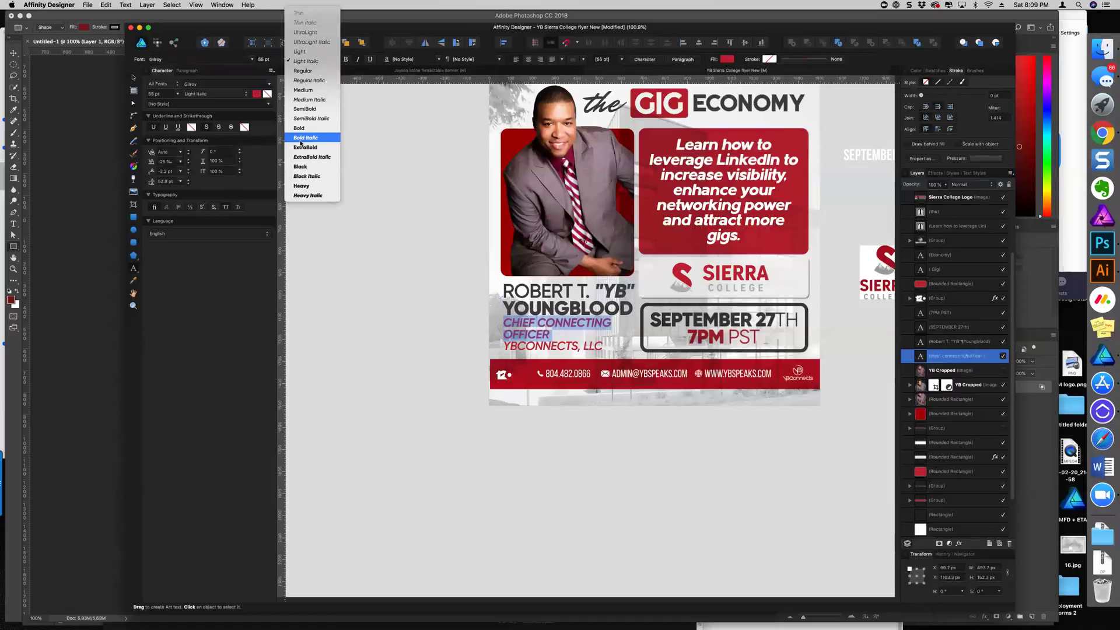
{"action": "left_click", "coordinate": [311, 119]}
Set the YBCONNECTS, LLC line to ExtraBold Italic
{"action": "double_click", "coordinate": [543, 346]}
{"action": "left_click", "coordinate": [543, 345]}
{"action": "left_click", "coordinate": [311, 61]}
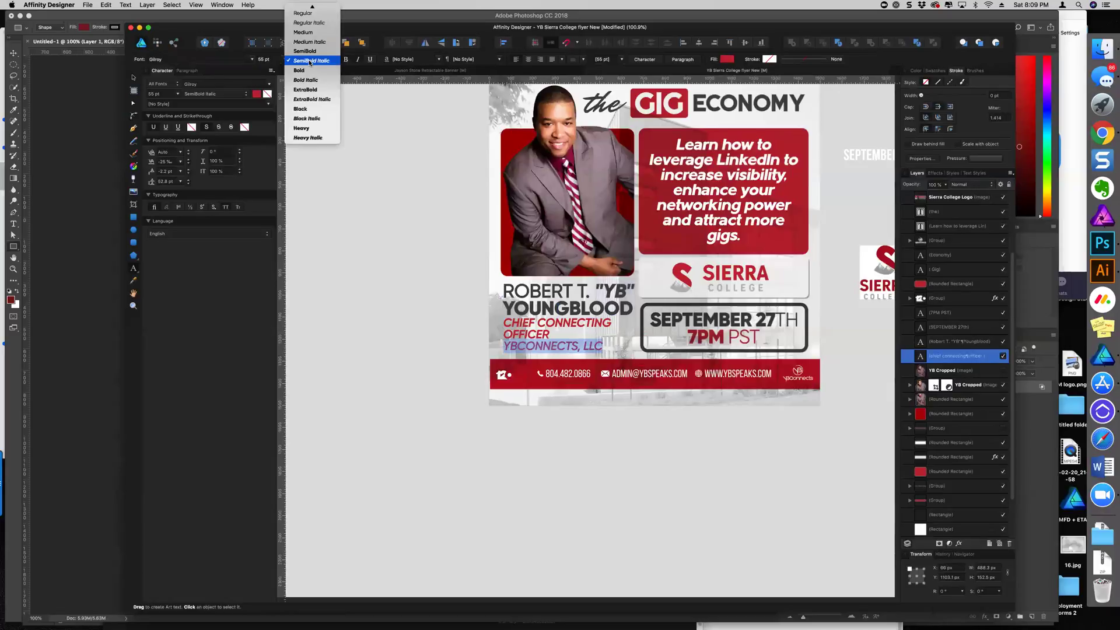
{"action": "left_click", "coordinate": [312, 99]}
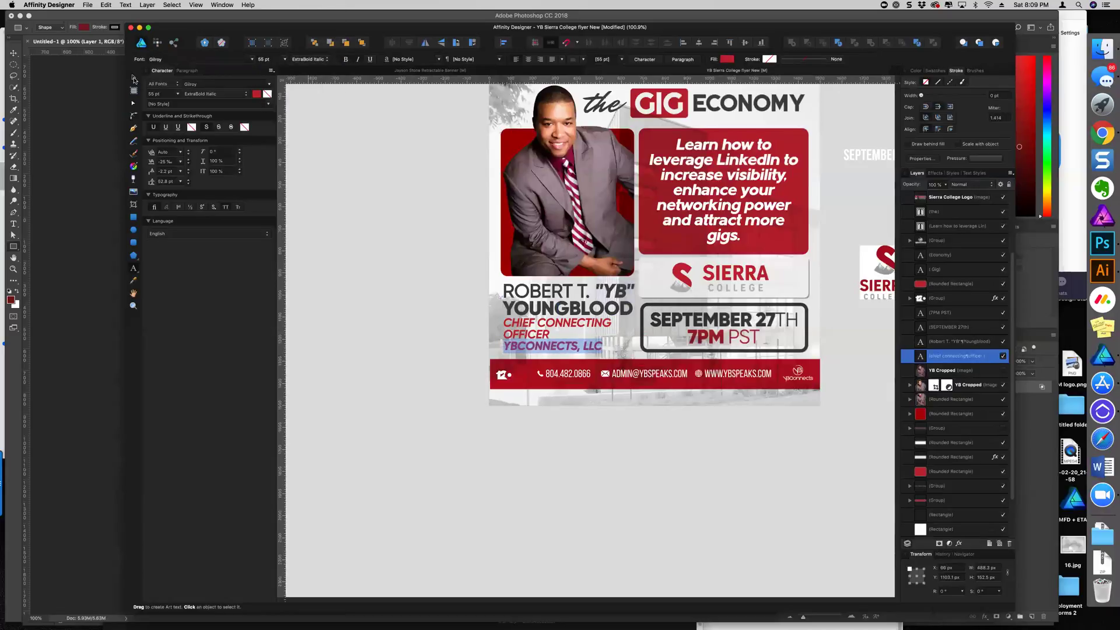
{"action": "left_click", "coordinate": [134, 78]}
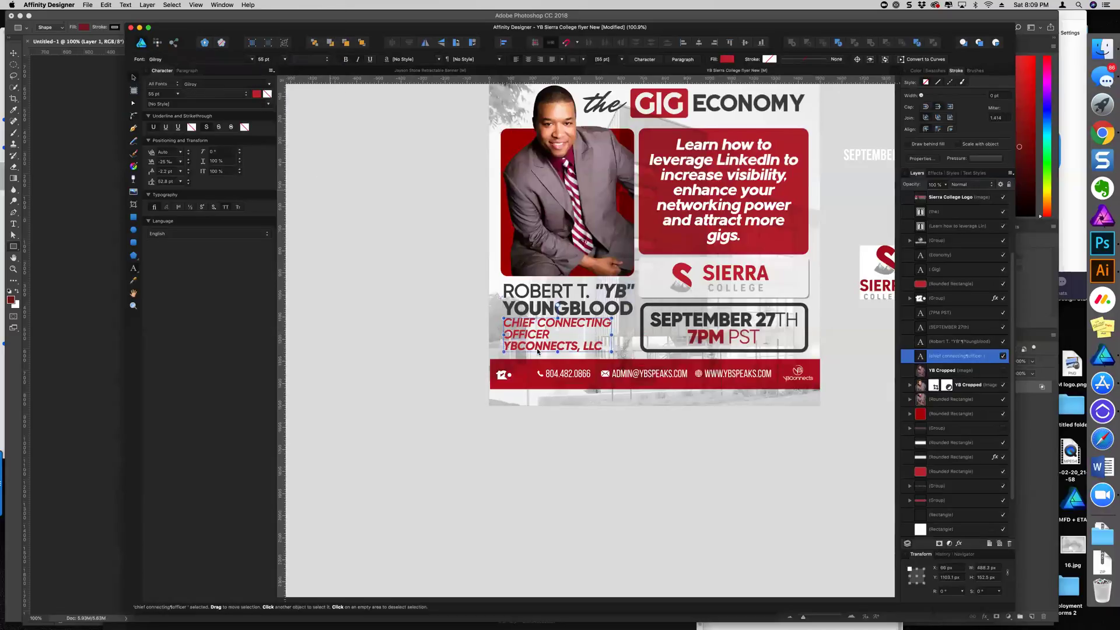
Change all the job-title text from red to a dark swatch colour
{"action": "double_click", "coordinate": [602, 350]}
{"action": "key", "text": "super+a"}
{"action": "left_click", "coordinate": [928, 71]}
{"action": "left_click", "coordinate": [918, 71]}
{"action": "left_click", "coordinate": [933, 71]}
{"action": "left_click", "coordinate": [940, 107]}
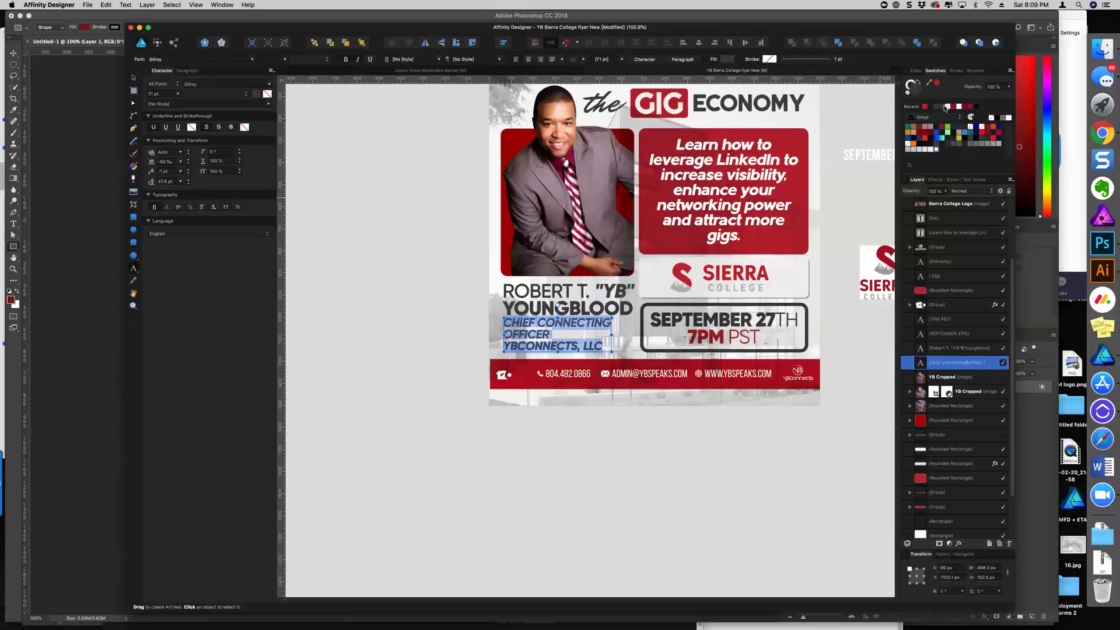
Colour the job-title text grey and make the speaker's name black
{"action": "left_click", "coordinate": [970, 144]}
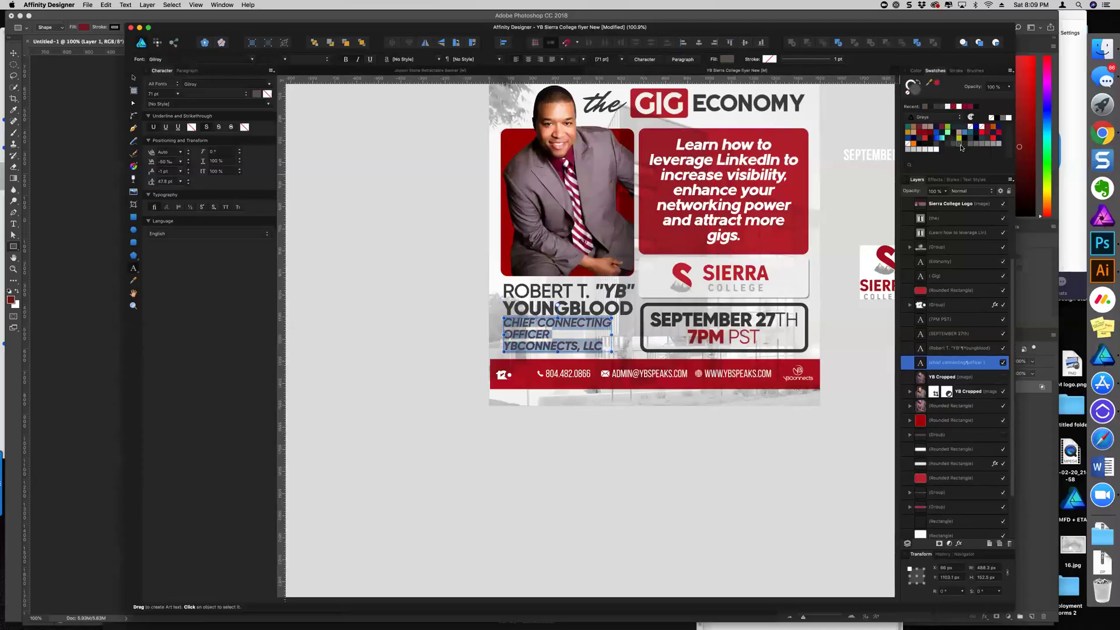
{"action": "left_click", "coordinate": [134, 78]}
{"action": "left_click", "coordinate": [560, 309]}
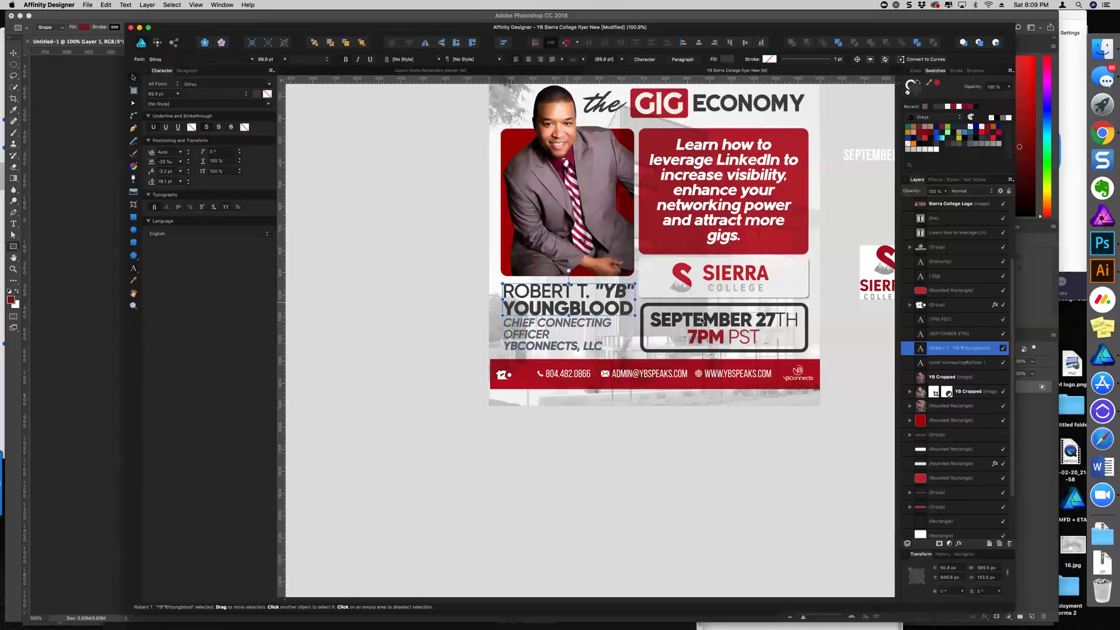
{"action": "left_click", "coordinate": [925, 144]}
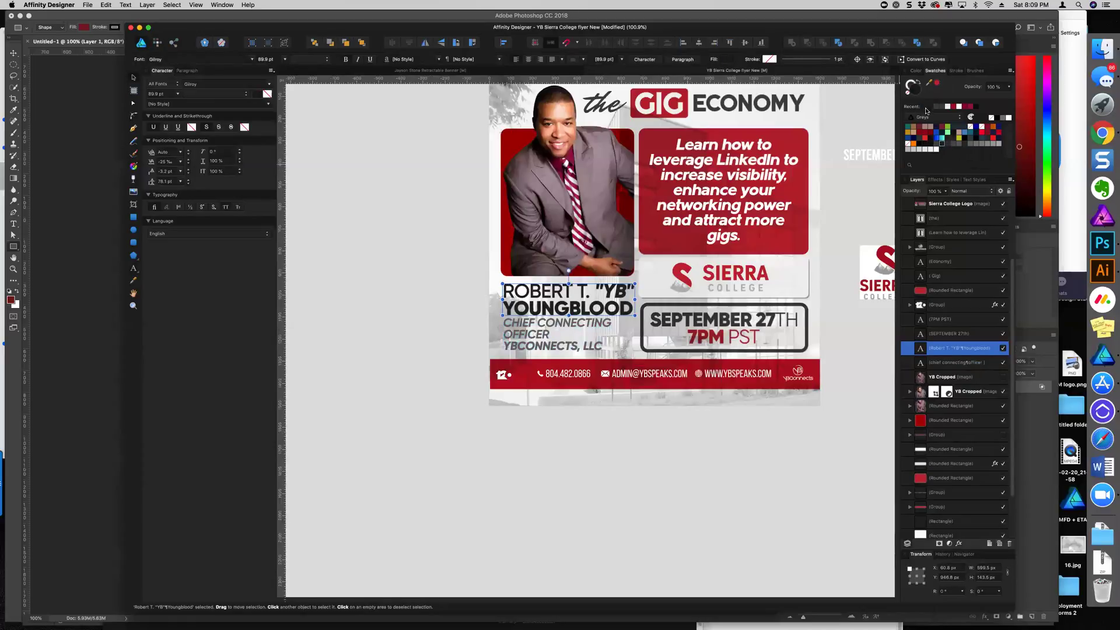
Lighten the speaker name's fill to dark grey #454545 in the Color Chooser
{"action": "double_click", "coordinate": [914, 88]}
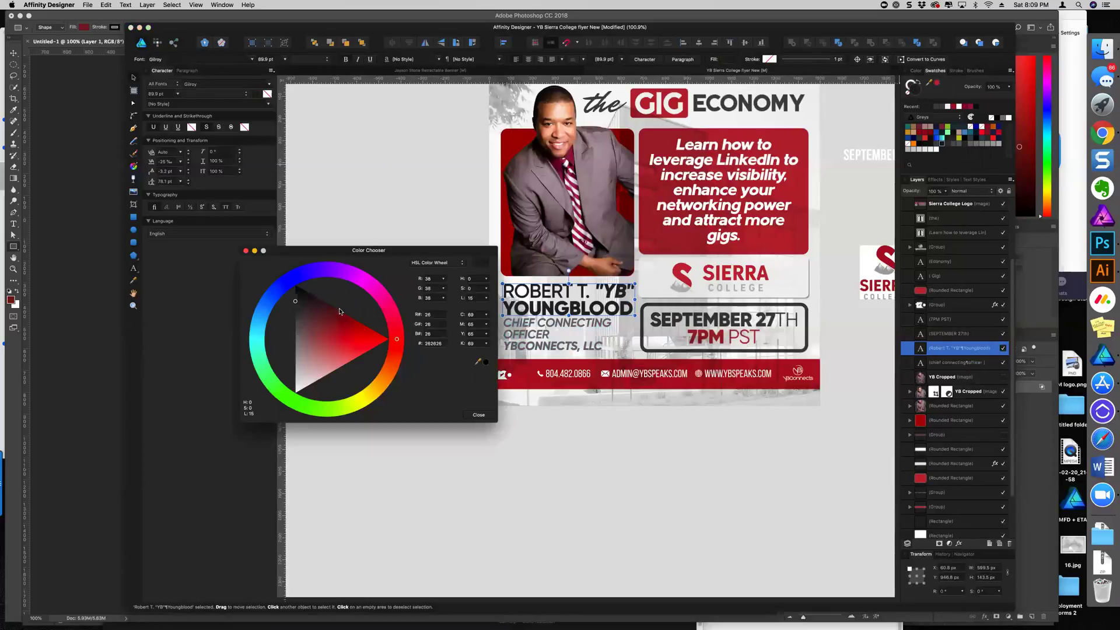
{"action": "left_click_drag", "start_coordinate": [293, 317], "coordinate": [295, 314]}
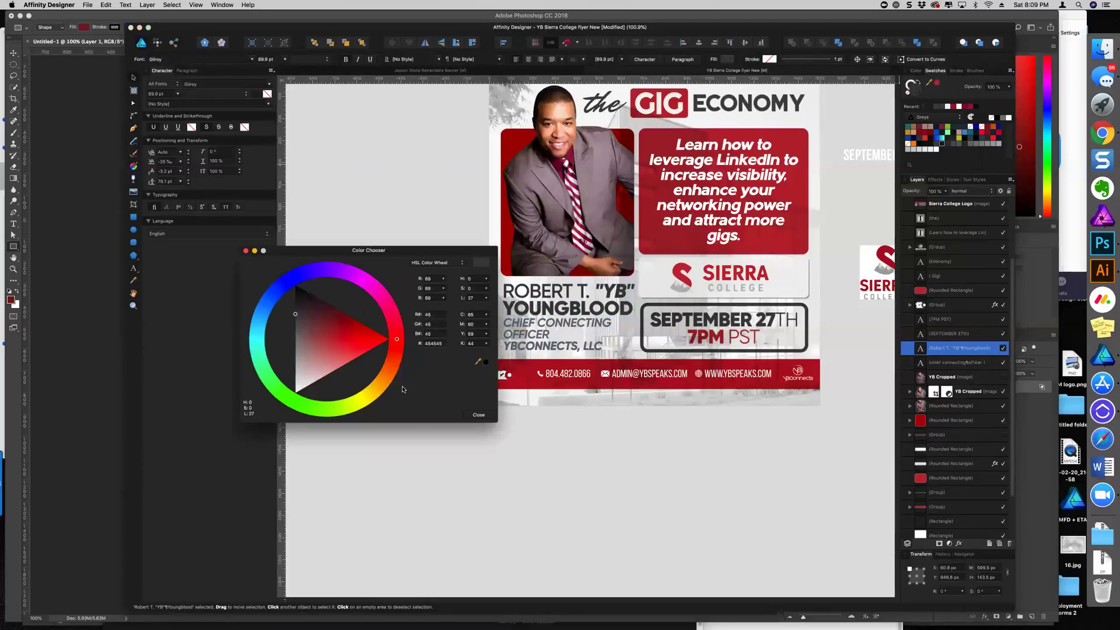
{"action": "left_click", "coordinate": [480, 415]}
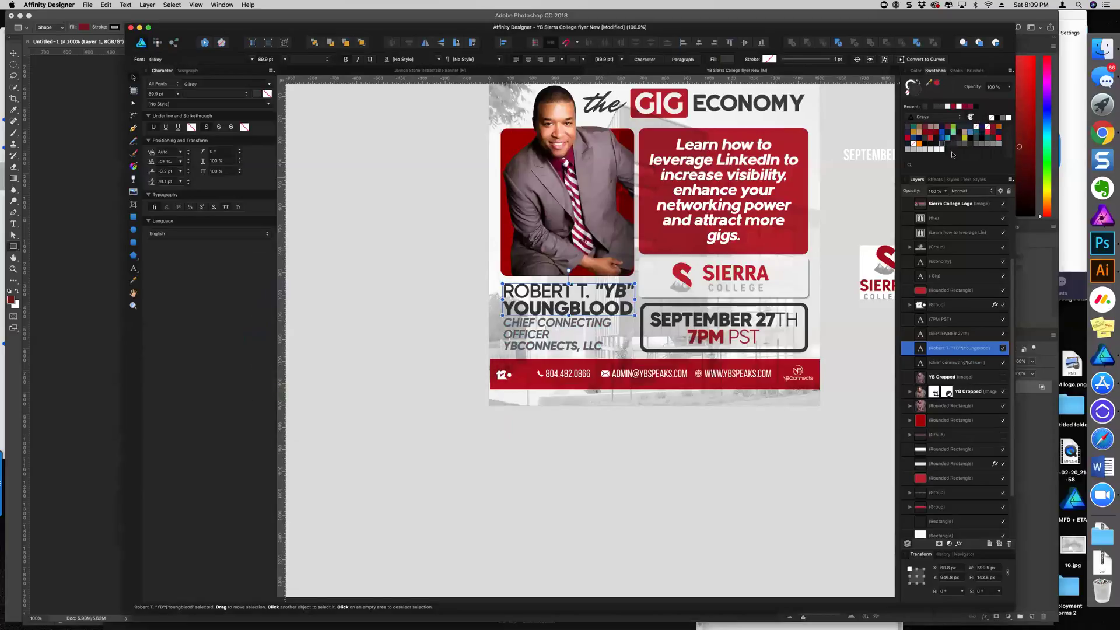
{"action": "left_click", "coordinate": [694, 332]}
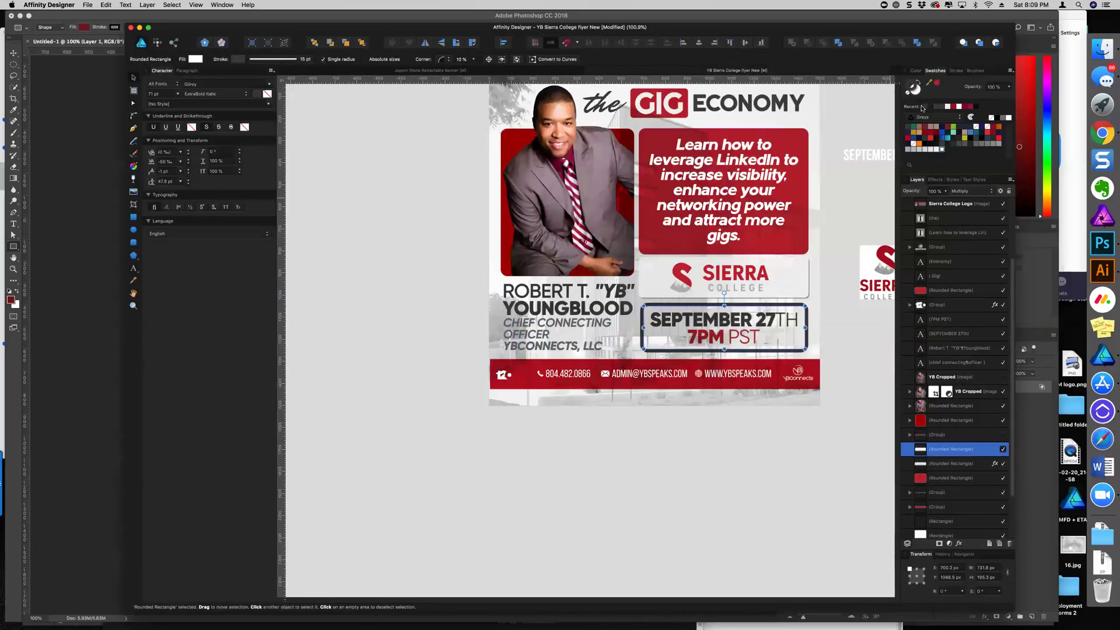
Change the red contact-info footer bar to a dark swatch colour
{"action": "left_click", "coordinate": [757, 320]}
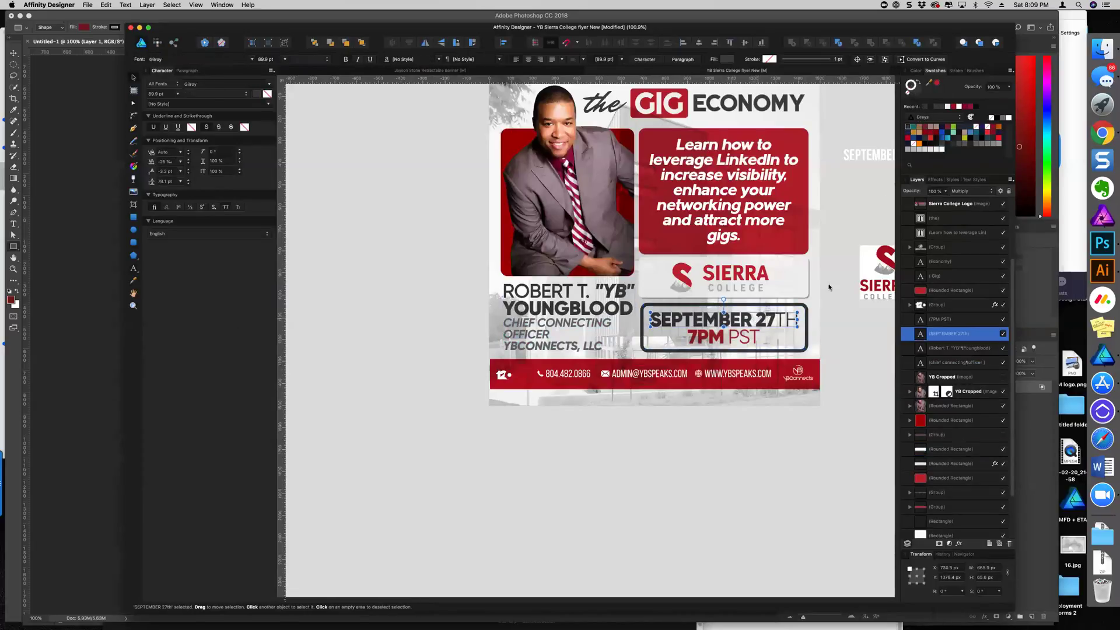
{"action": "left_click", "coordinate": [914, 90]}
{"action": "left_click", "coordinate": [792, 351]}
{"action": "scroll", "coordinate": [700, 407], "scroll_direction": "up", "scroll_amount": 4}
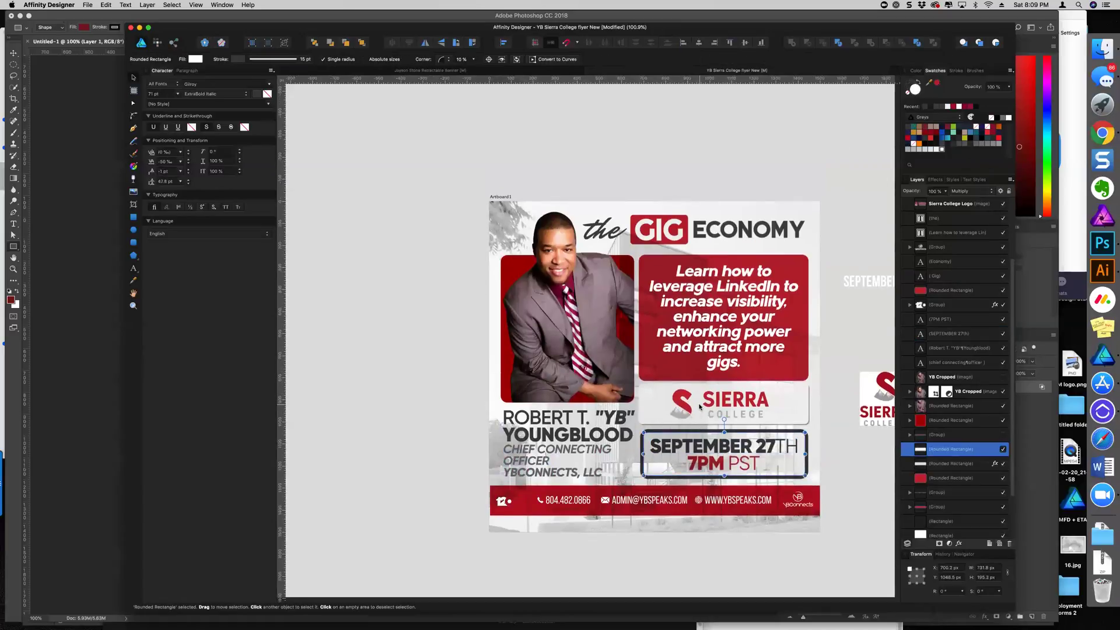
{"action": "scroll", "coordinate": [700, 407], "scroll_direction": "down", "scroll_amount": 3}
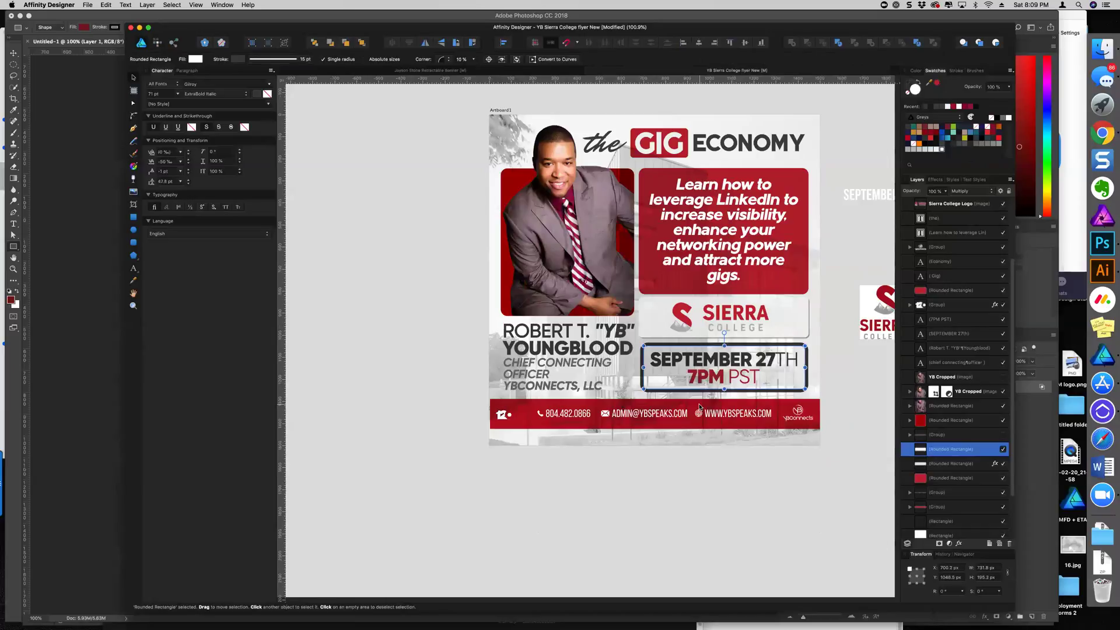
{"action": "scroll", "coordinate": [700, 406], "scroll_direction": "up", "scroll_amount": 1}
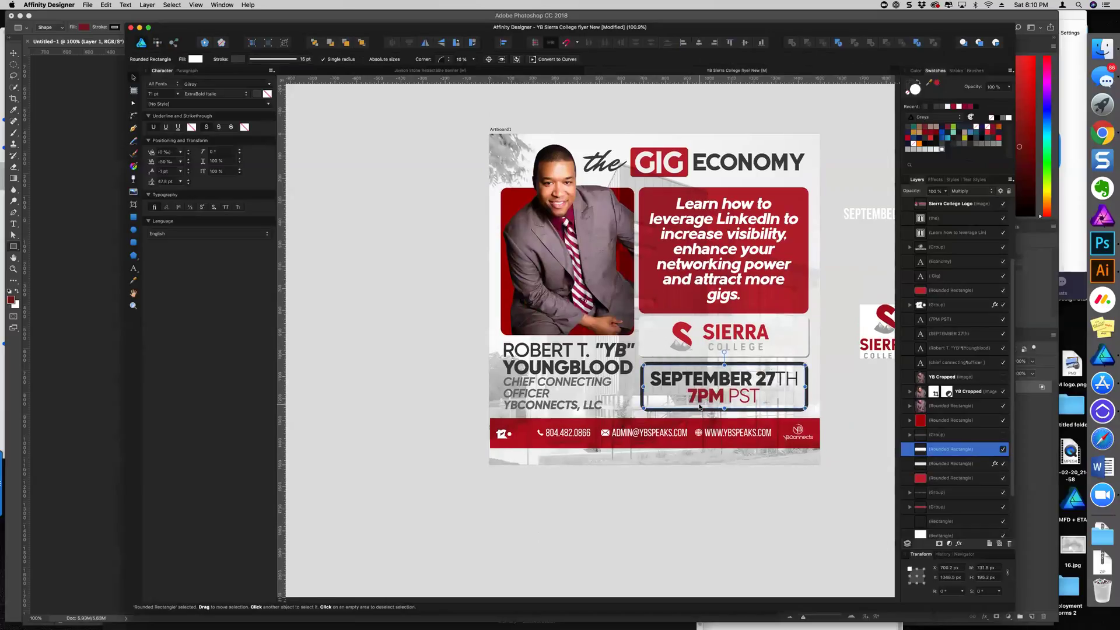
{"action": "scroll", "coordinate": [700, 406], "scroll_direction": "down", "scroll_amount": 3}
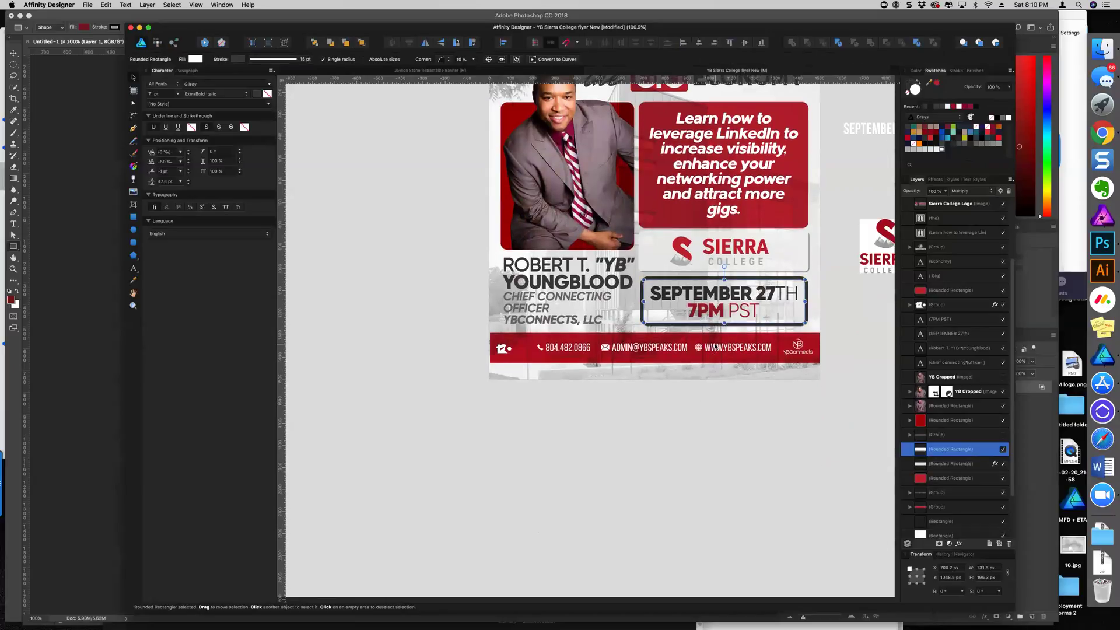
{"action": "left_click", "coordinate": [672, 339]}
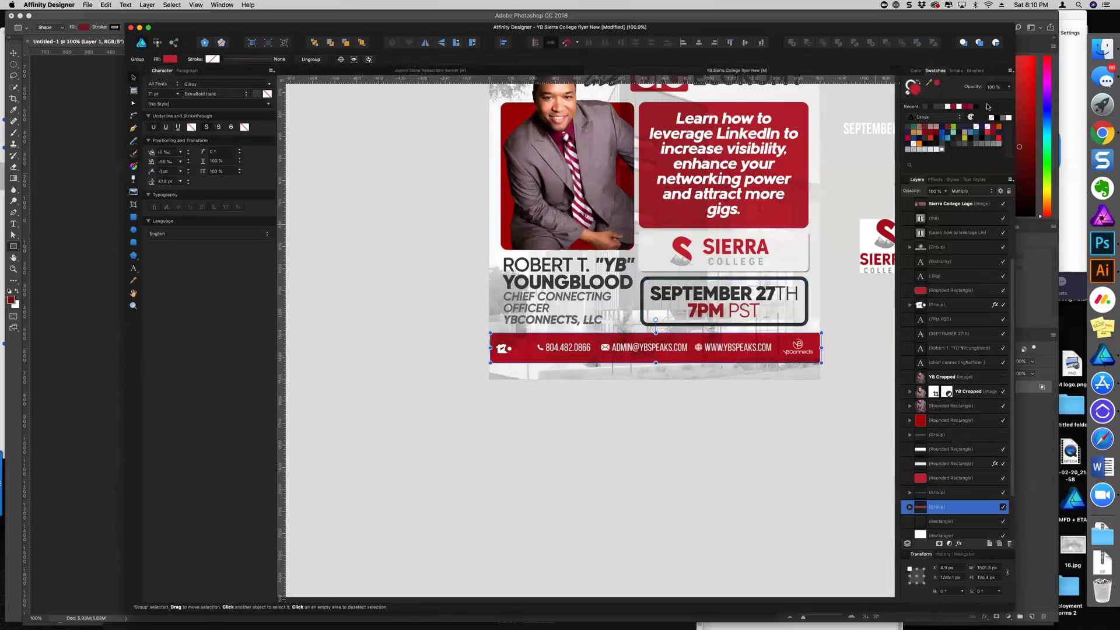
{"action": "left_click", "coordinate": [908, 128]}
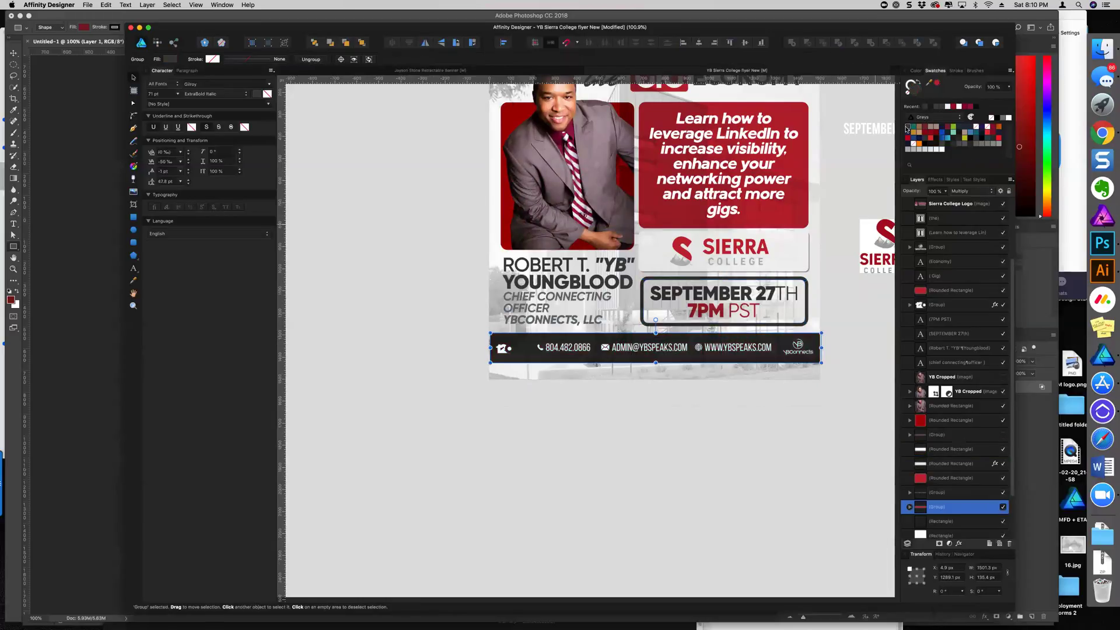
{"action": "left_click", "coordinate": [798, 439]}
{"action": "scroll", "coordinate": [798, 432], "scroll_direction": "up", "scroll_amount": 1}
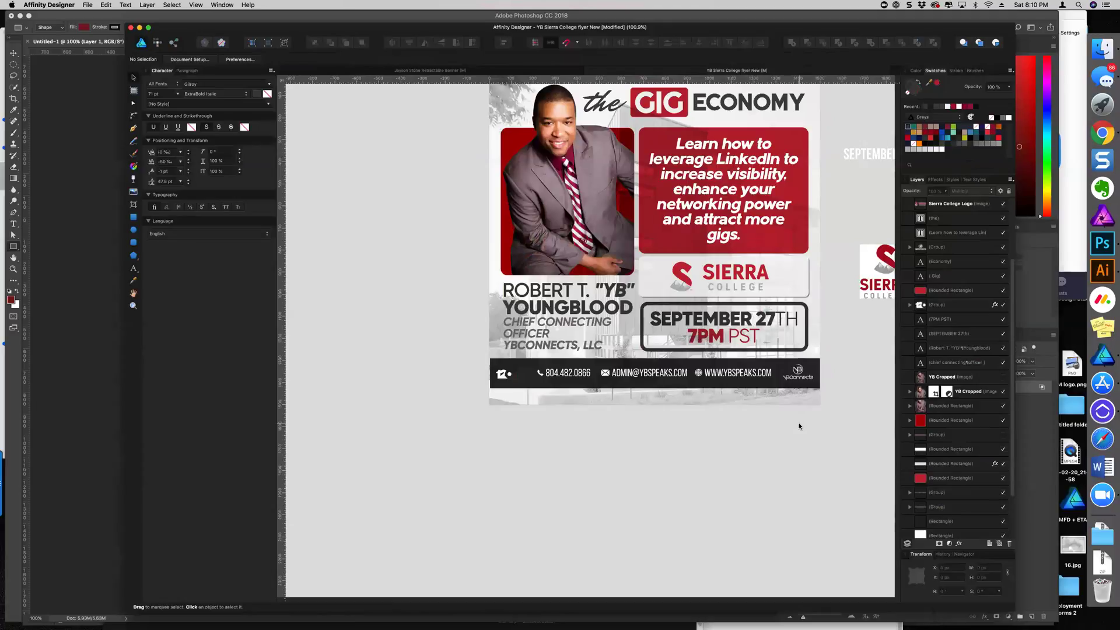
Try a red fill on the date box and undo it
{"action": "left_click", "coordinate": [788, 353]}
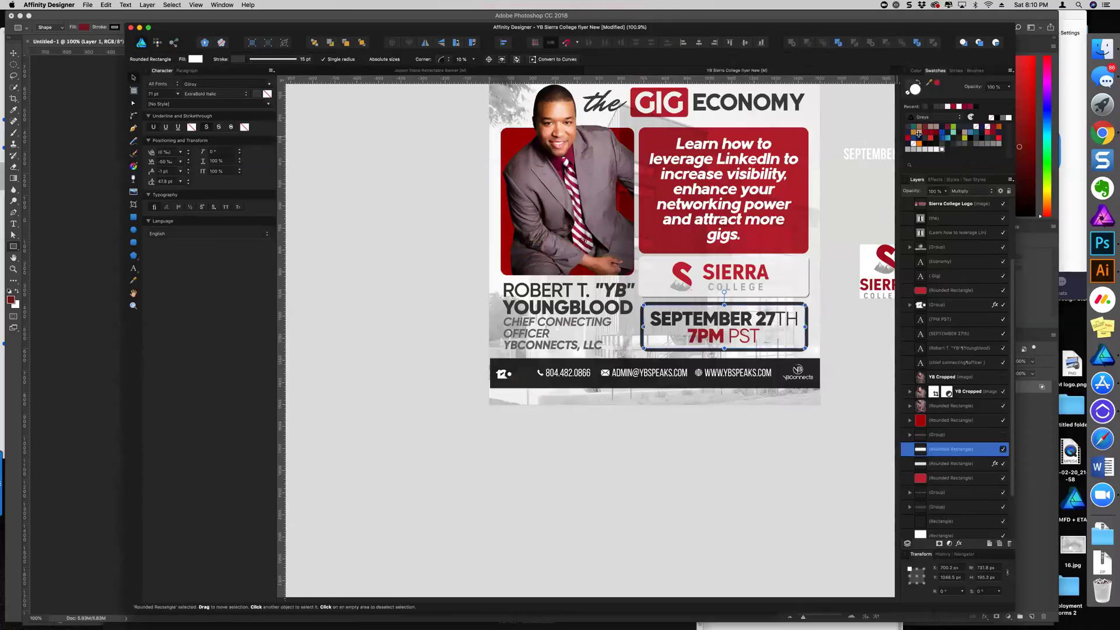
{"action": "left_click", "coordinate": [949, 107]}
{"action": "key", "text": "super+z"}
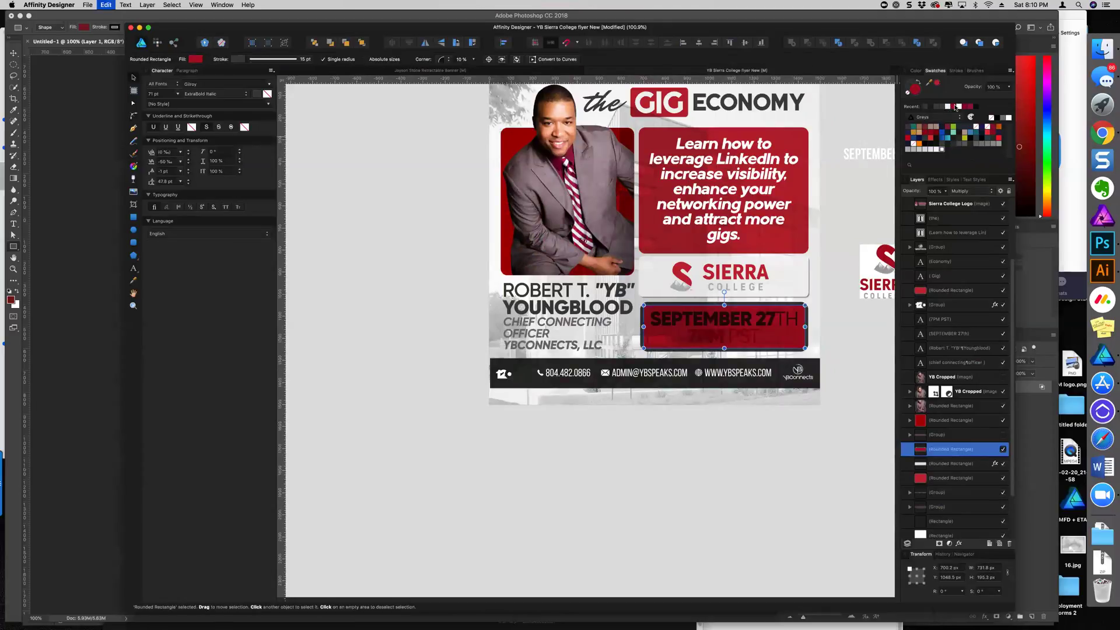
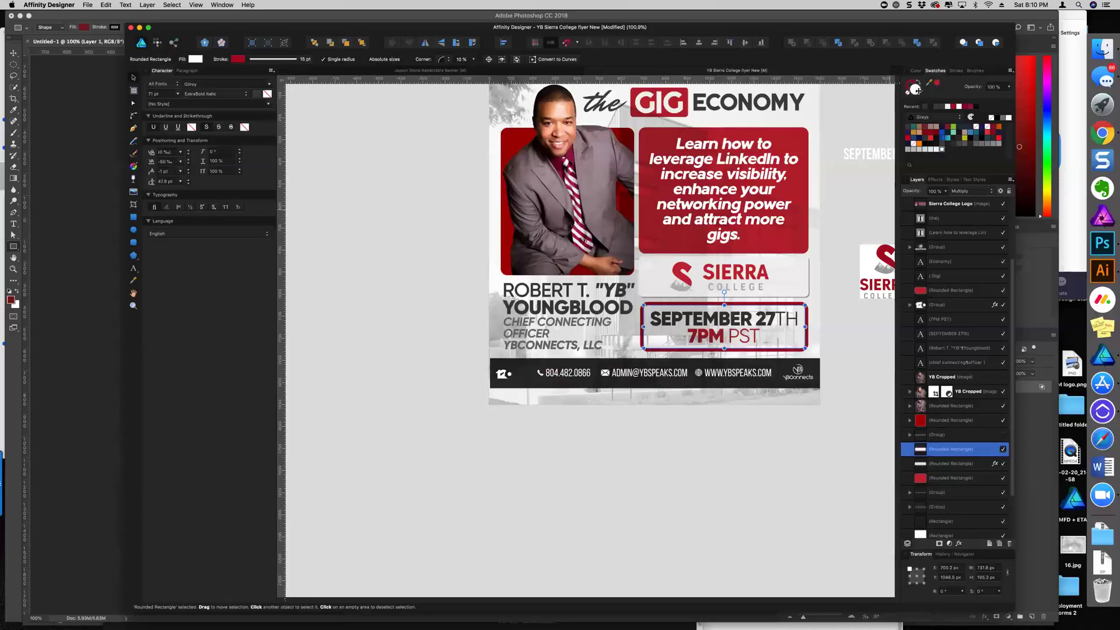
Set the date box to Normal blend mode at 62% opacity
{"action": "left_click", "coordinate": [960, 192]}
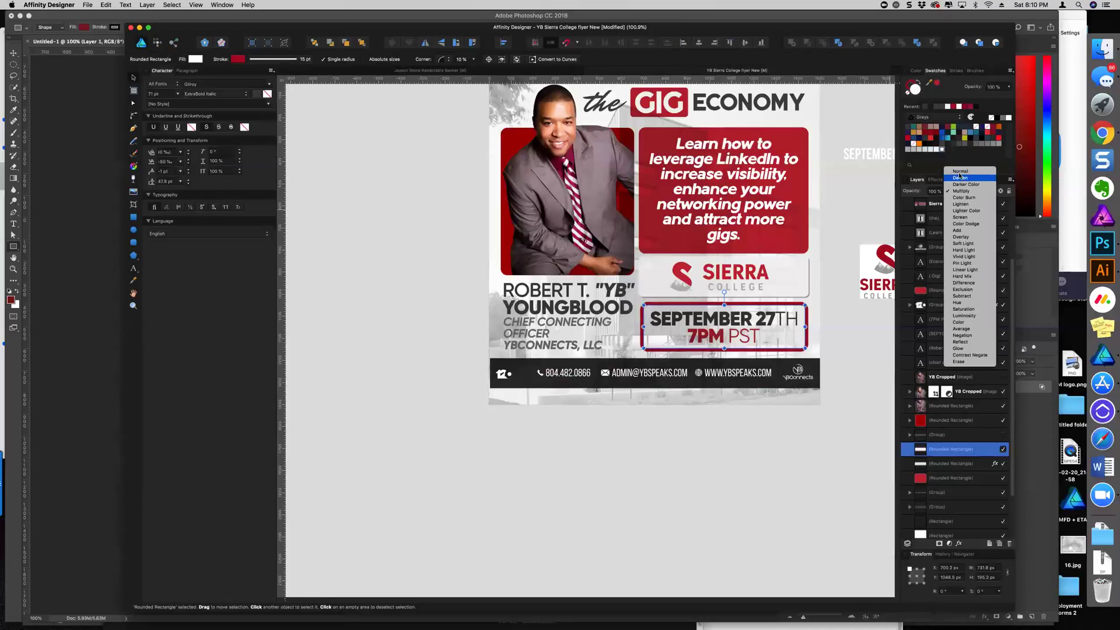
{"action": "left_click", "coordinate": [960, 171]}
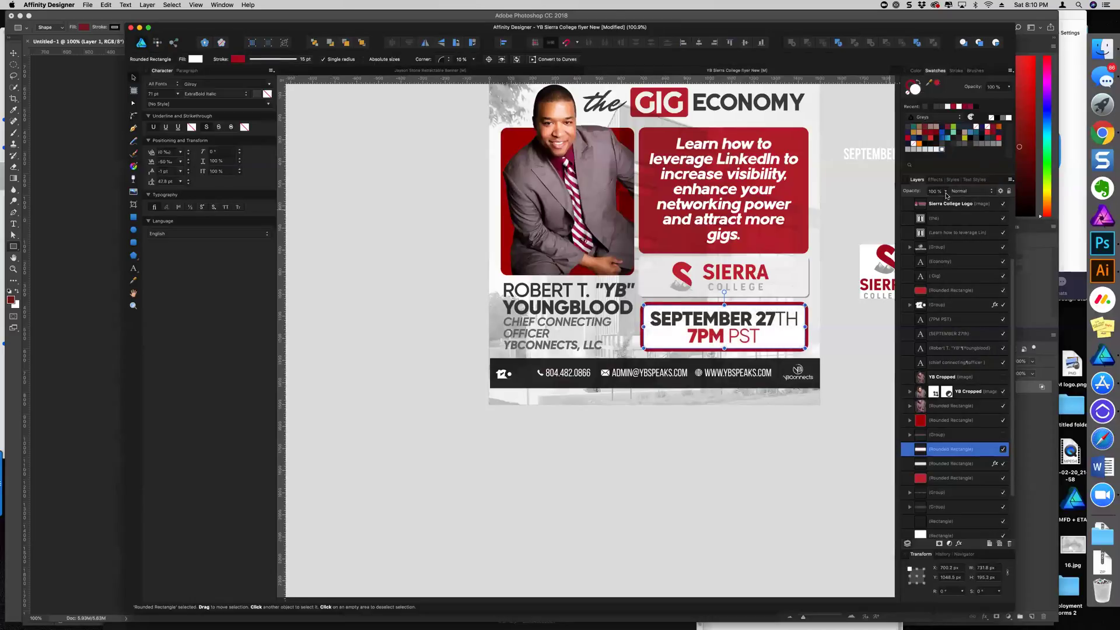
{"action": "left_click", "coordinate": [945, 191]}
{"action": "left_click_drag", "start_coordinate": [930, 204], "coordinate": [918, 206]}
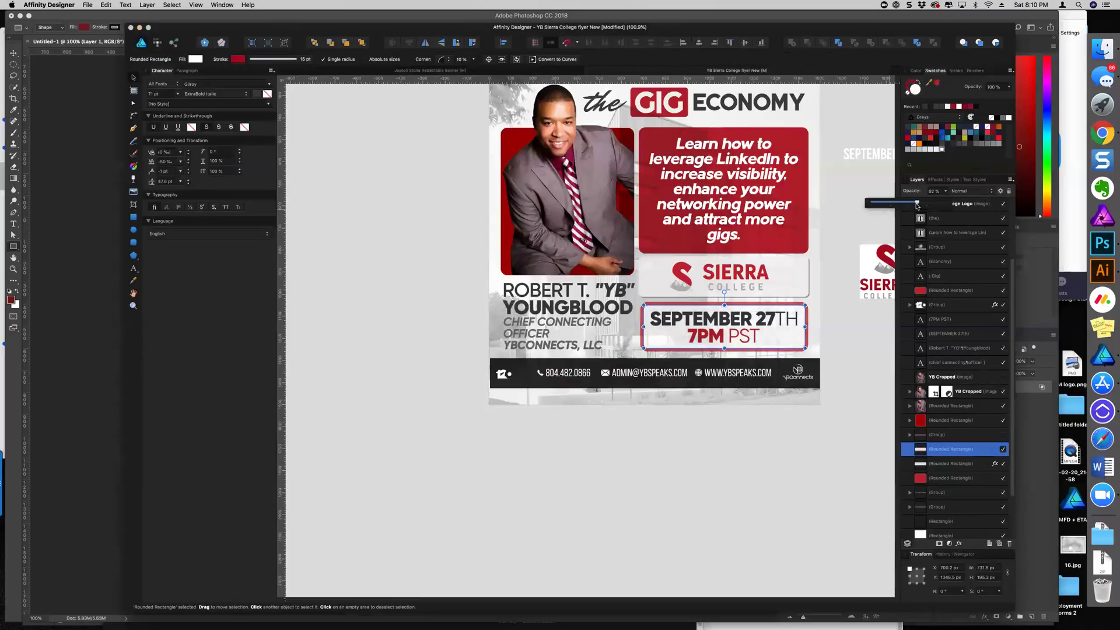
Duplicate the date box, remove the copy's fill and set it to Multiply
{"action": "key", "text": "super+j"}
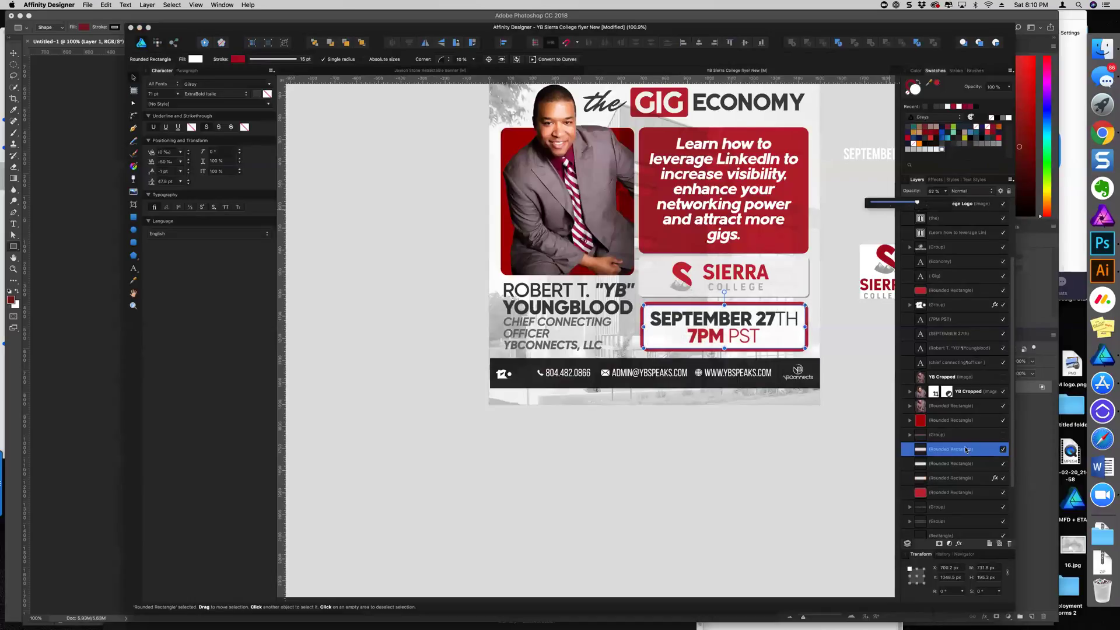
{"action": "left_click", "coordinate": [911, 93]}
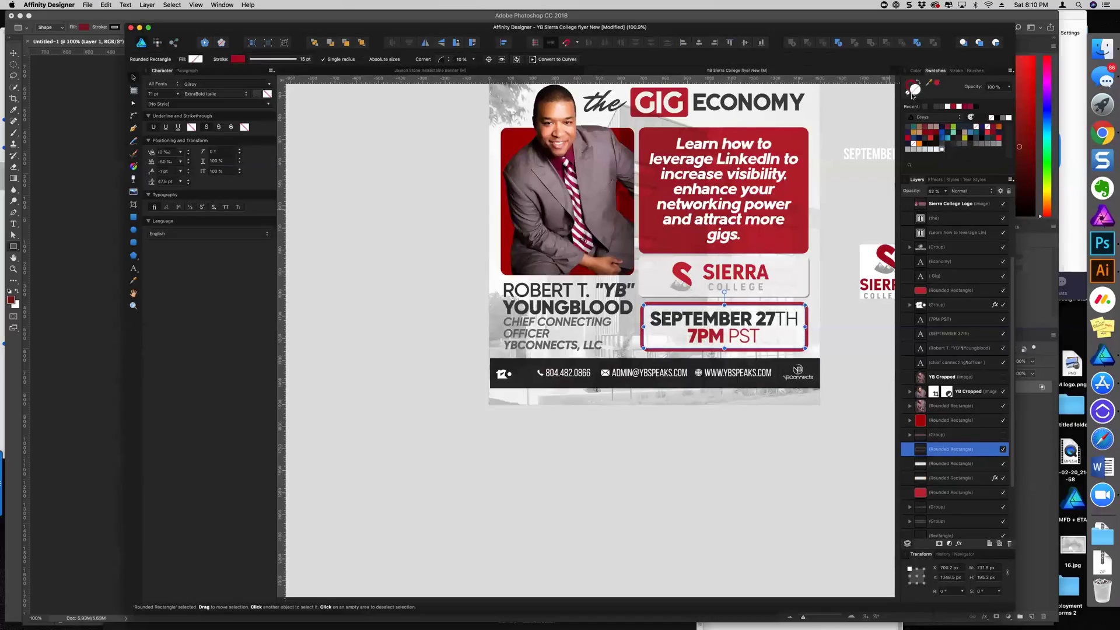
{"action": "left_click", "coordinate": [958, 191]}
{"action": "left_click", "coordinate": [961, 221]}
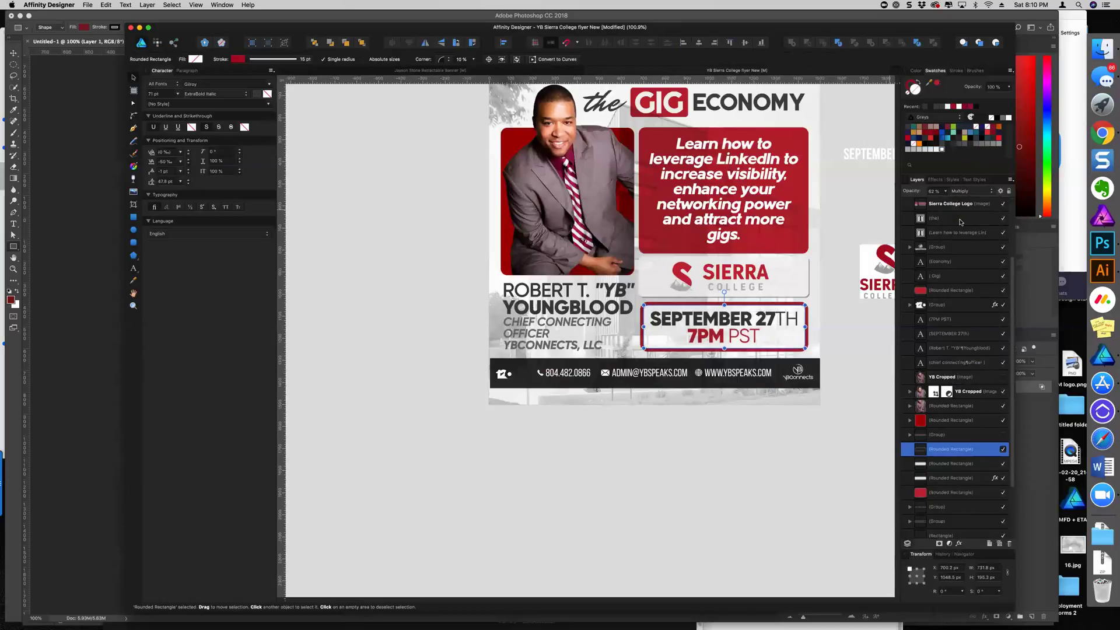
Remove the red border from the lower rectangle and raise both rectangles to 100% opacity
{"action": "left_click", "coordinate": [947, 464]}
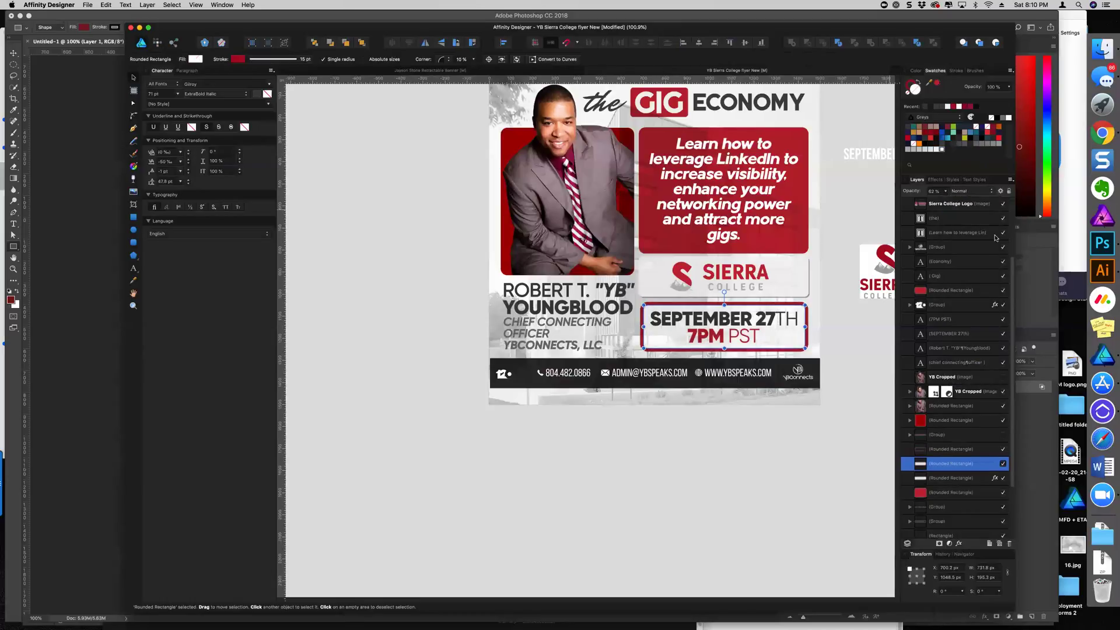
{"action": "left_click", "coordinate": [909, 92]}
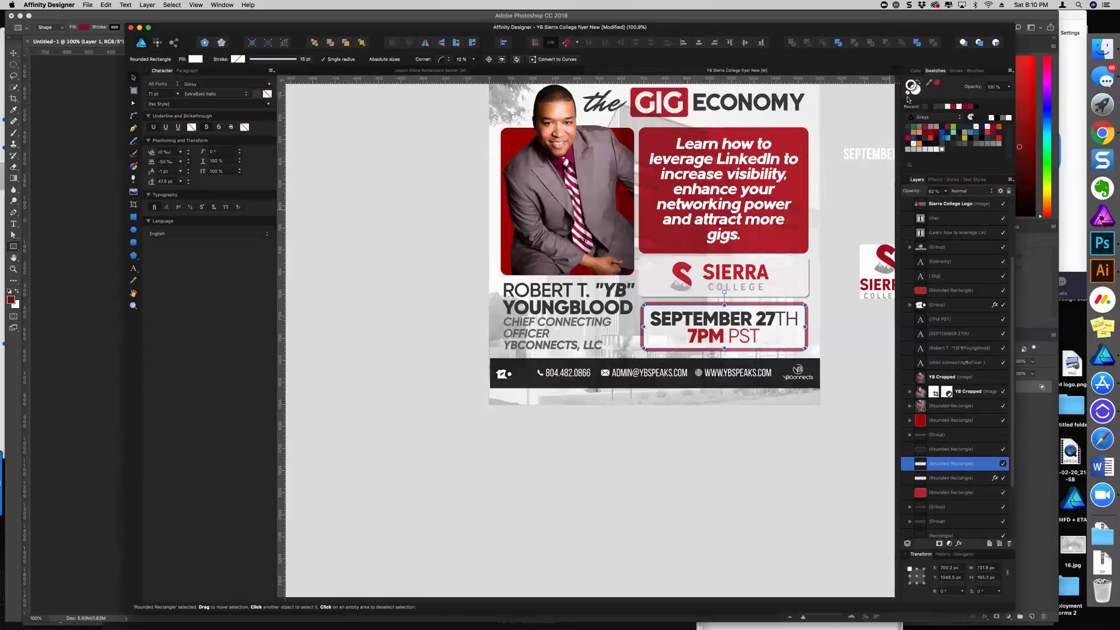
{"action": "left_click", "coordinate": [946, 190]}
{"action": "left_click_drag", "start_coordinate": [945, 202], "coordinate": [1011, 209]}
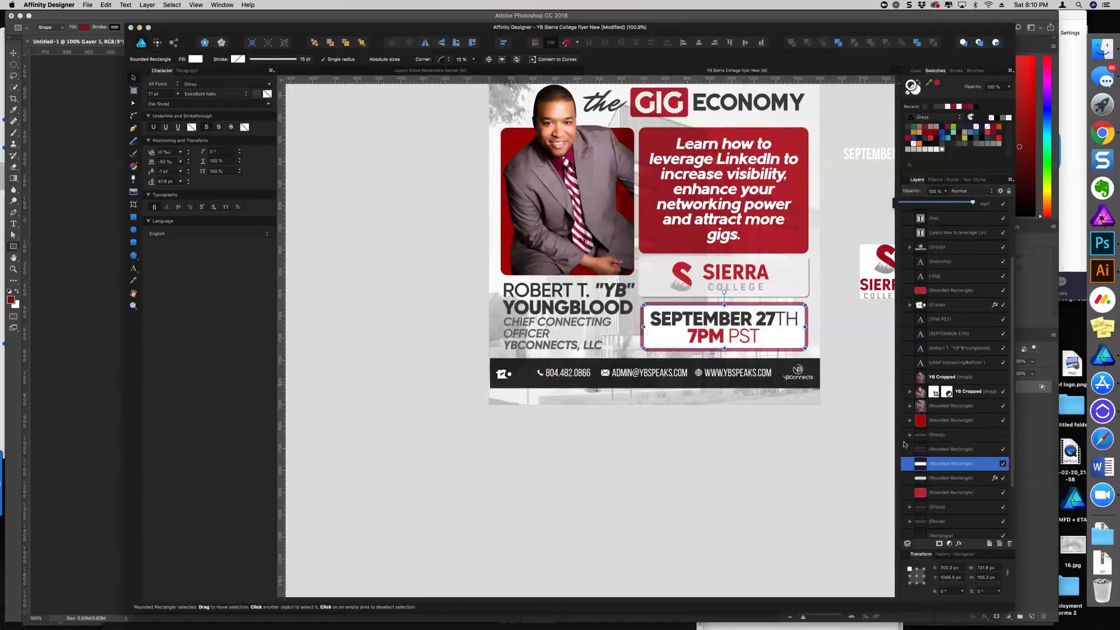
{"action": "left_click", "coordinate": [904, 447]}
{"action": "left_click", "coordinate": [991, 205]}
Set the next rounded rectangle down to Soft Light blending
{"action": "left_click", "coordinate": [957, 462]}
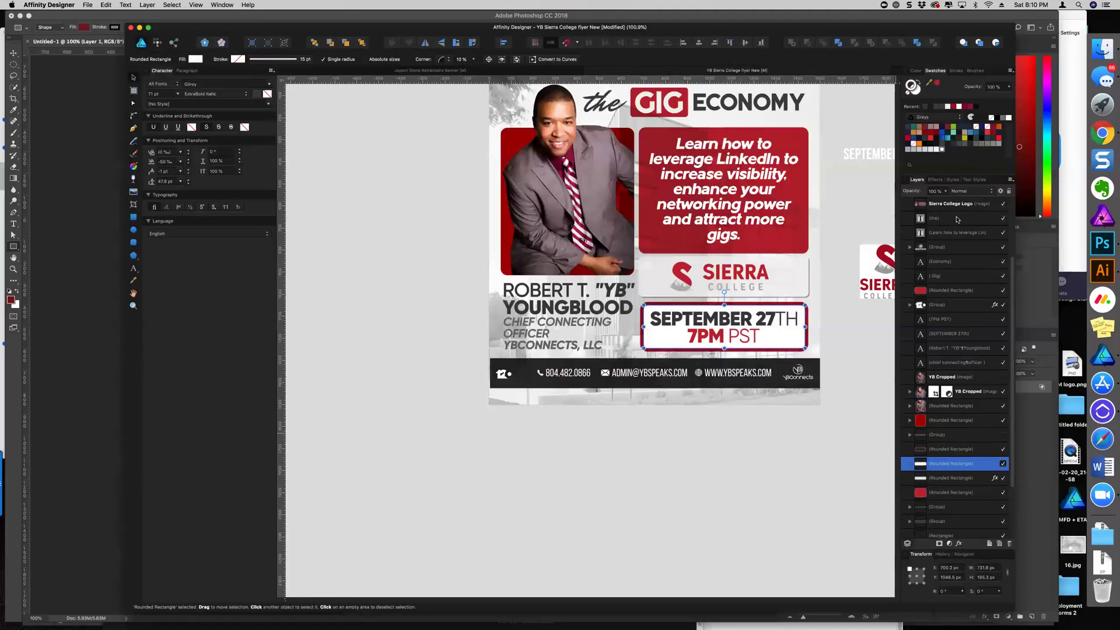
{"action": "left_click", "coordinate": [969, 191]}
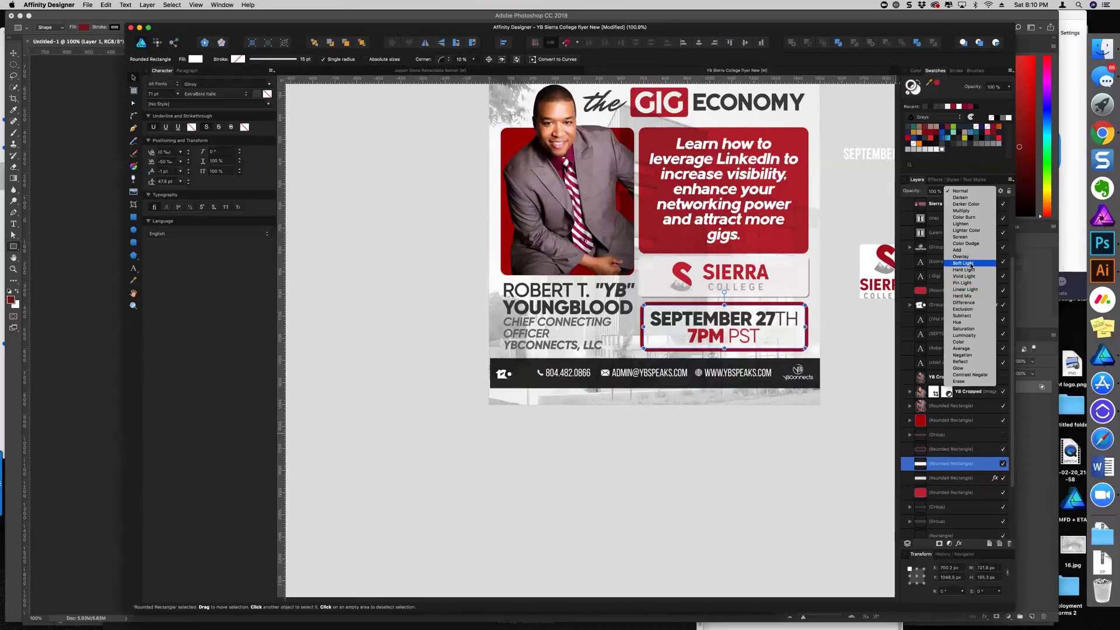
{"action": "left_click", "coordinate": [963, 263]}
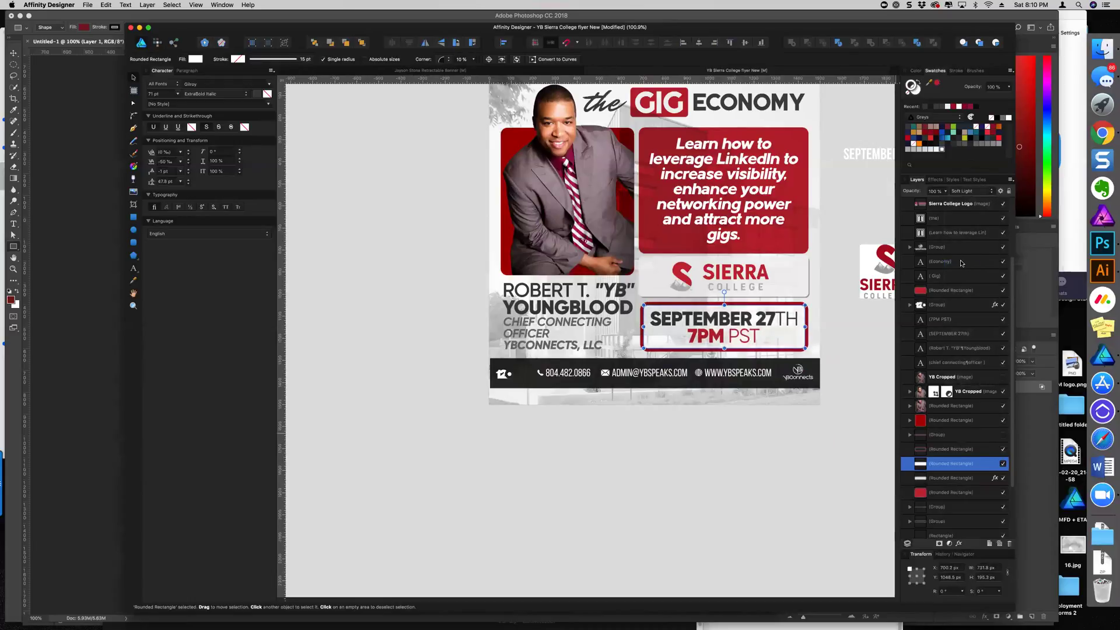
{"action": "left_click", "coordinate": [783, 480]}
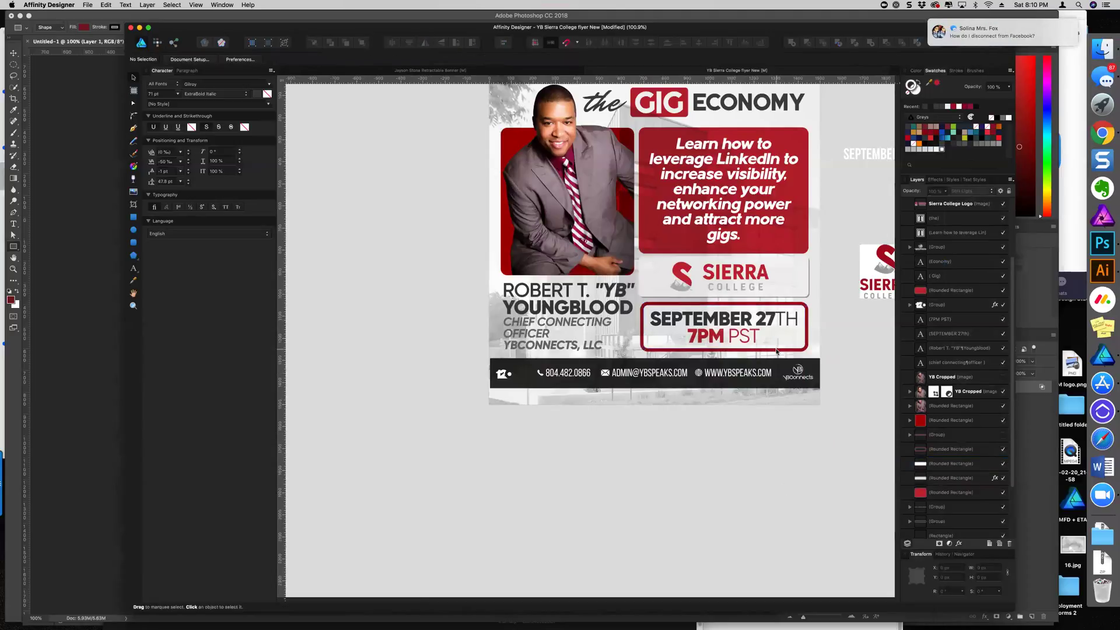
Select the box behind the Sierra College logo together with the logo, then clear the selection
{"action": "left_click", "coordinate": [671, 293]}
{"action": "left_click", "coordinate": [753, 282], "text": "shift"}
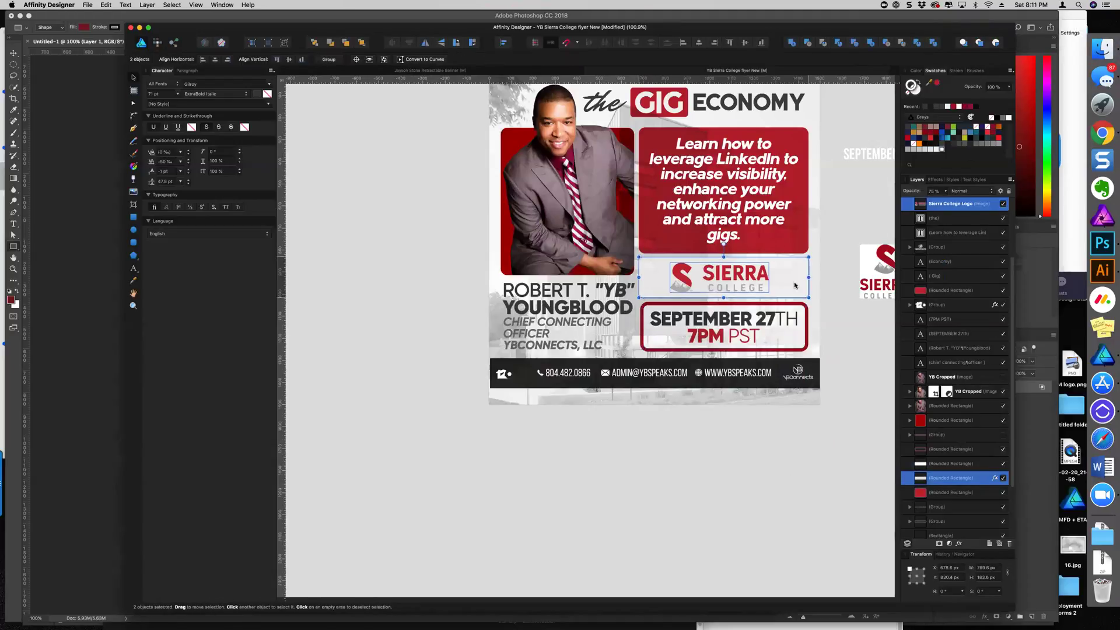
{"action": "left_click", "coordinate": [784, 456]}
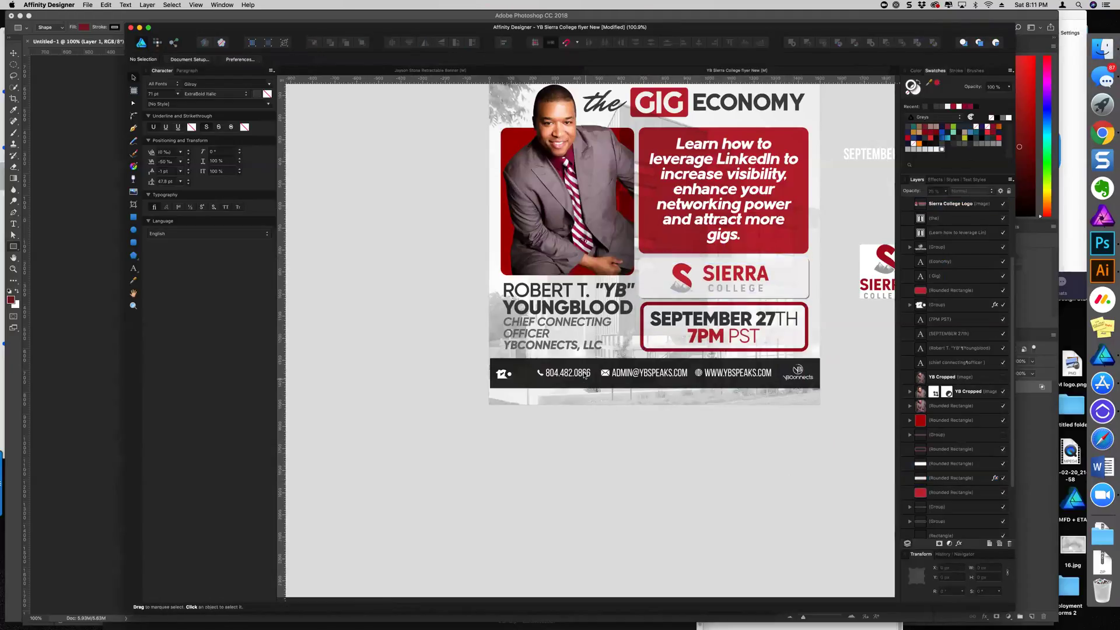
{"action": "scroll", "coordinate": [619, 449], "scroll_direction": "down", "scroll_amount": 5}
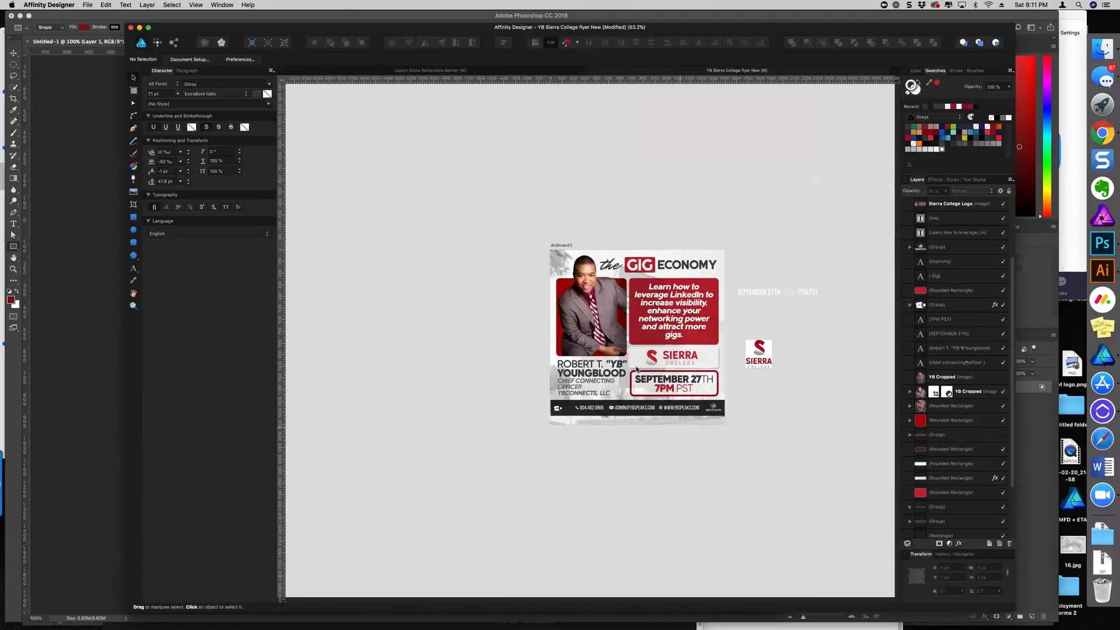
{"action": "scroll", "coordinate": [636, 369], "scroll_direction": "up", "scroll_amount": 5}
Try a red outline on the SEPTEMBER 27TH text, then undo it
{"action": "left_click", "coordinate": [674, 379]}
{"action": "scroll", "coordinate": [674, 380], "scroll_direction": "down", "scroll_amount": 2}
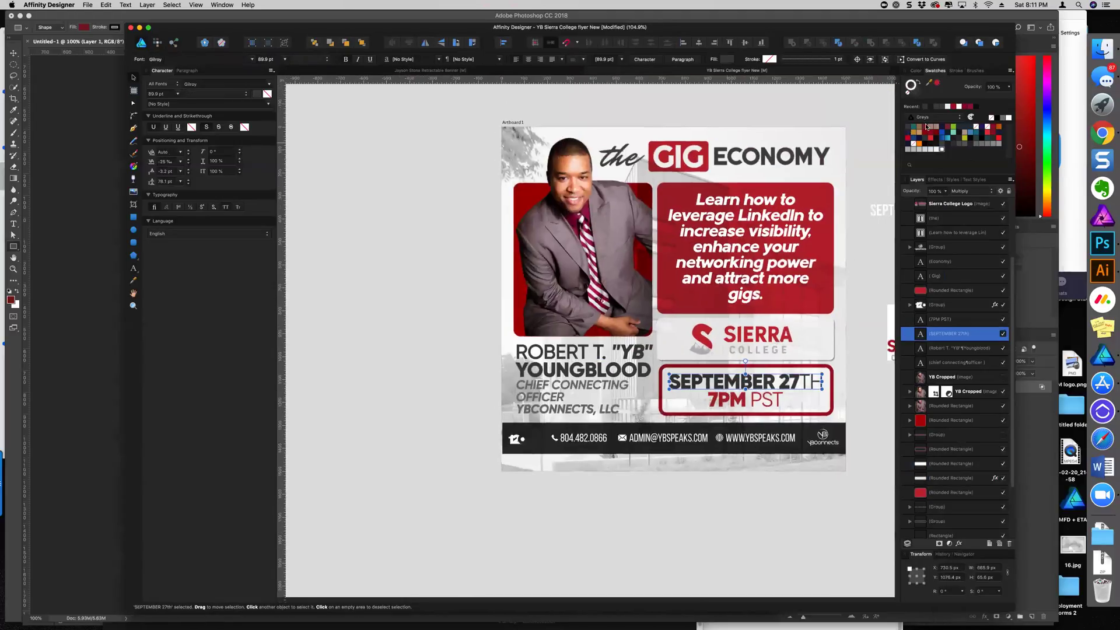
{"action": "left_click", "coordinate": [954, 106]}
{"action": "key", "text": "super+z"}
{"action": "left_click", "coordinate": [405, 286]}
{"action": "scroll", "coordinate": [408, 318], "scroll_direction": "down", "scroll_amount": 5}
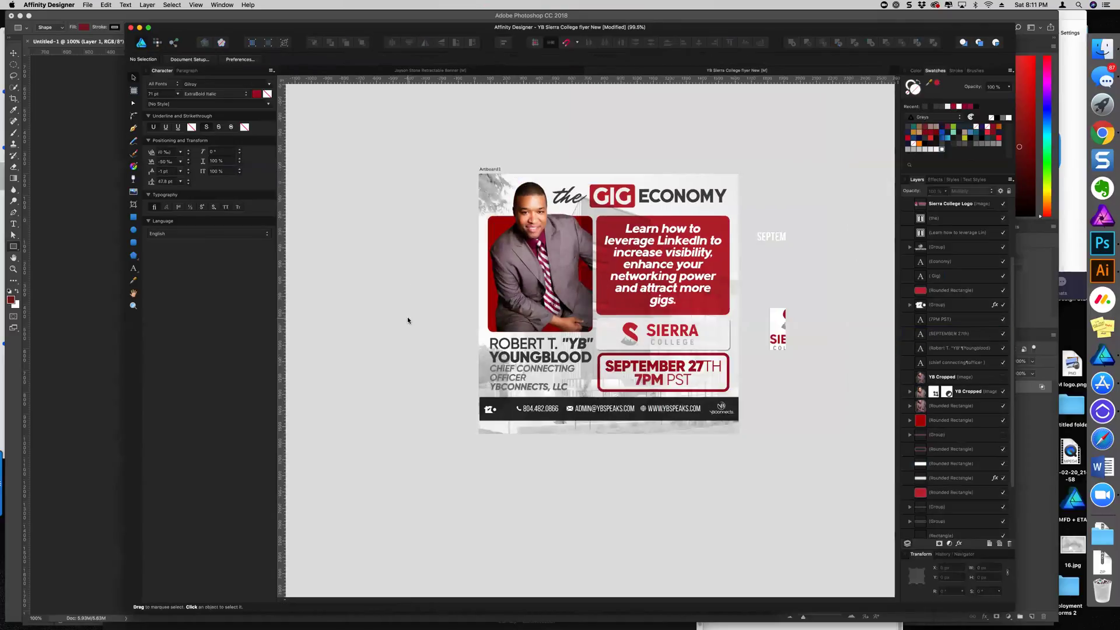
{"action": "scroll", "coordinate": [508, 362], "scroll_direction": "up", "scroll_amount": 6}
{"action": "scroll", "coordinate": [511, 377], "scroll_direction": "down", "scroll_amount": 4}
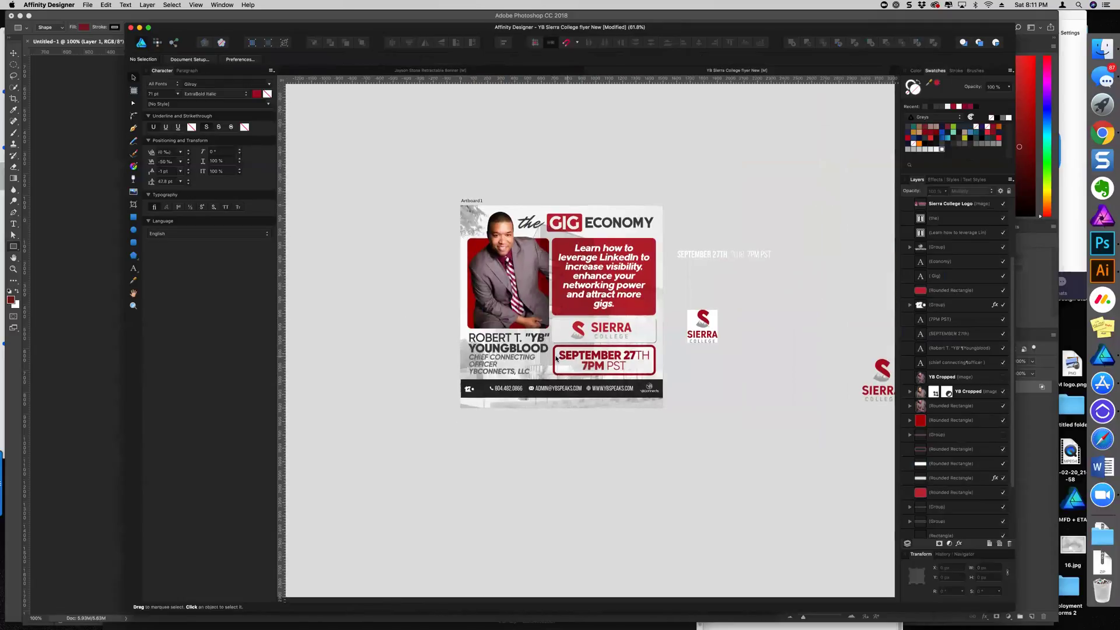
{"action": "scroll", "coordinate": [556, 358], "scroll_direction": "up", "scroll_amount": 3}
Fill the date box with red and set its blend mode to Multiply
{"action": "left_click", "coordinate": [653, 361]}
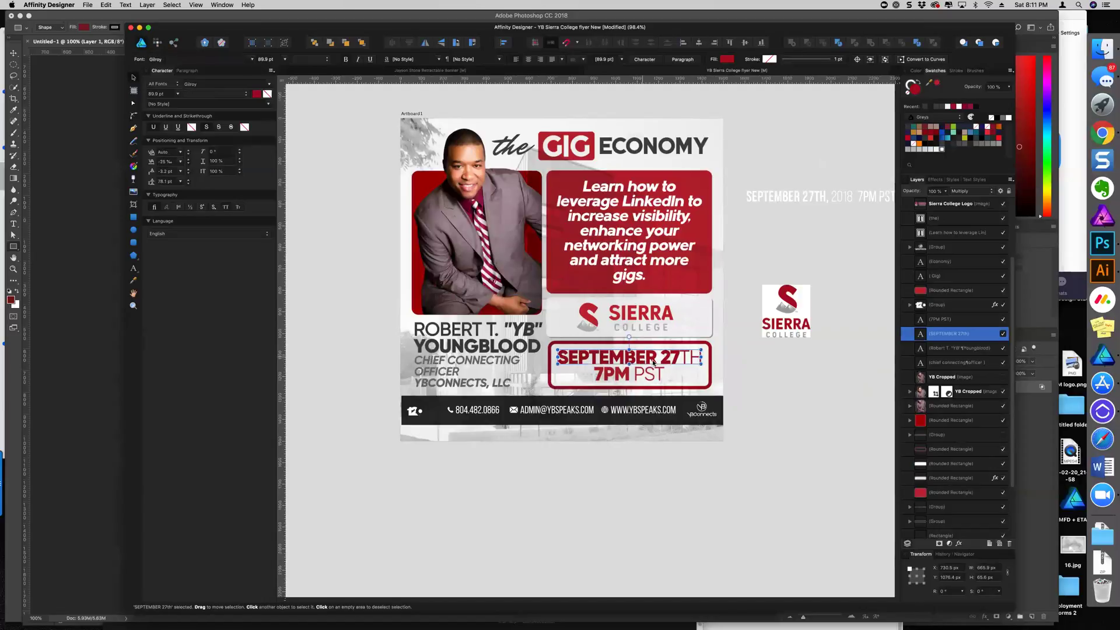
{"action": "left_click", "coordinate": [691, 380]}
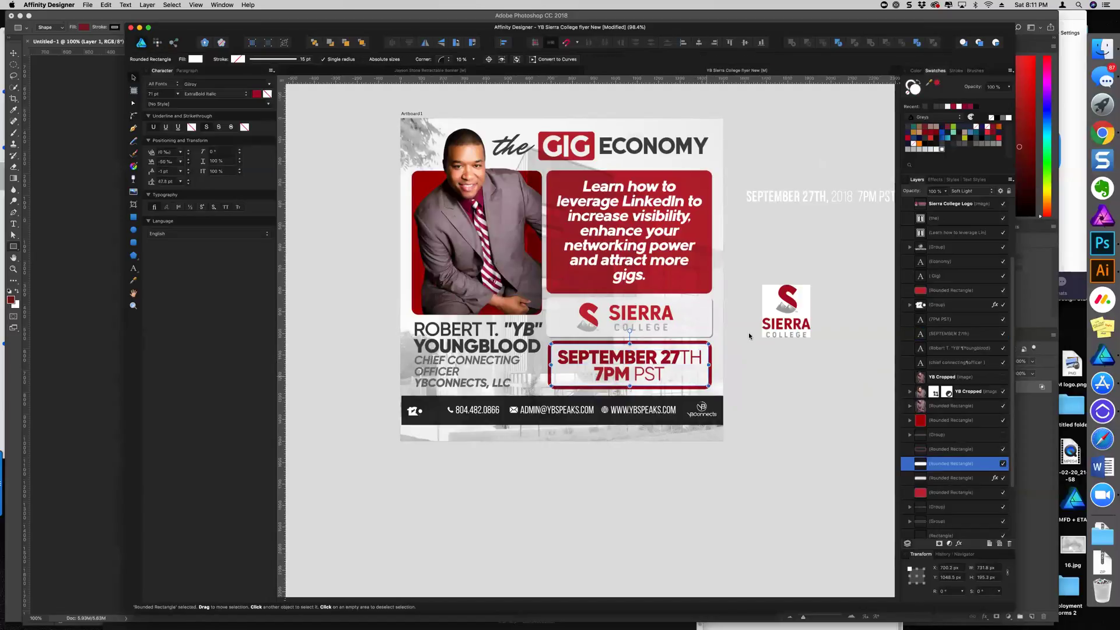
{"action": "left_click", "coordinate": [954, 107]}
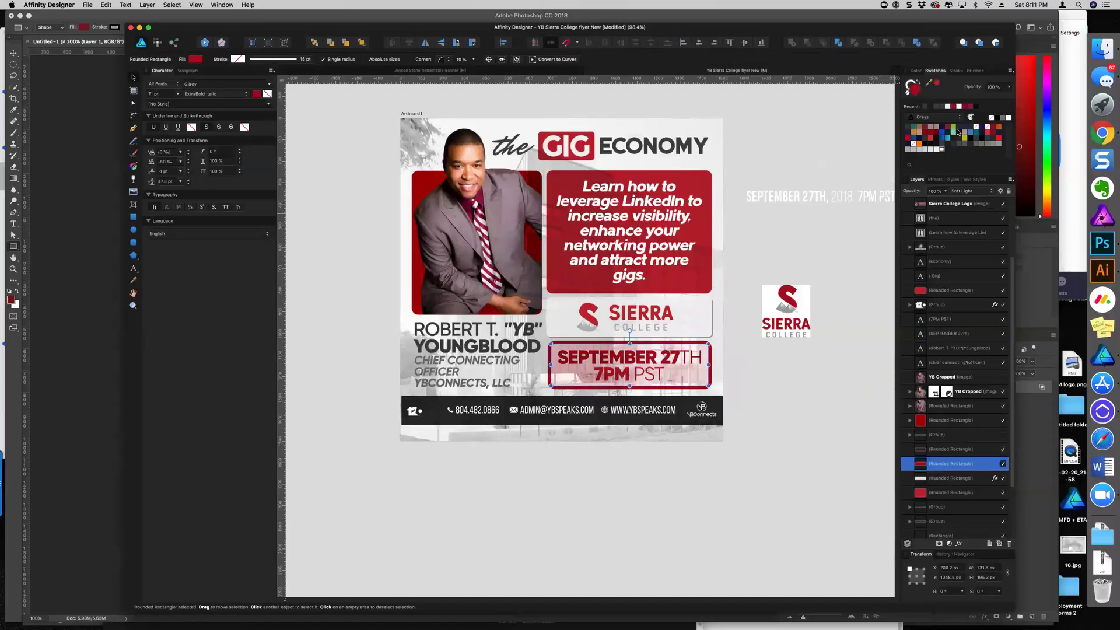
{"action": "left_click", "coordinate": [975, 190]}
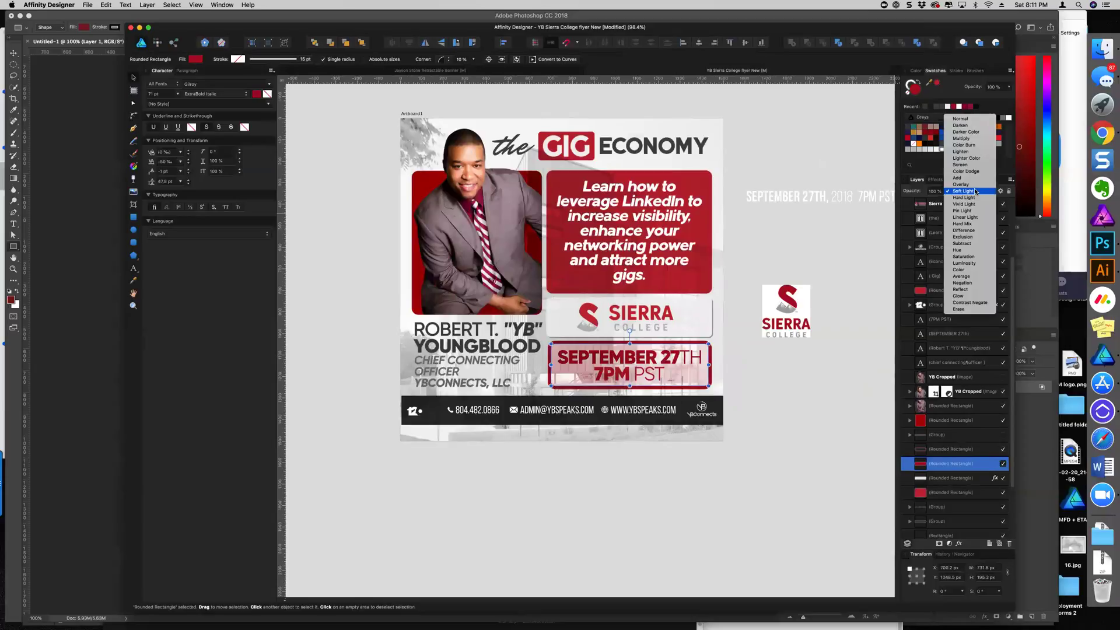
{"action": "left_click", "coordinate": [971, 138]}
{"action": "left_click", "coordinate": [808, 377]}
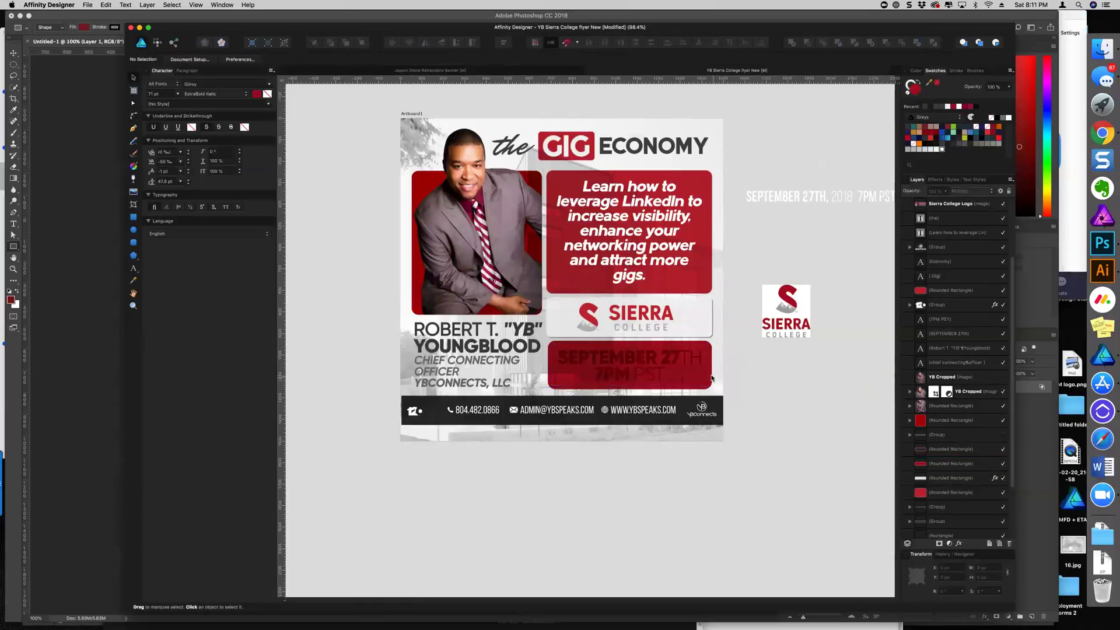
Set the SEPTEMBER 27TH and 7PM PST text layers to Normal blending so they show white
{"action": "left_click", "coordinate": [680, 365]}
{"action": "left_click", "coordinate": [640, 380], "text": "shift"}
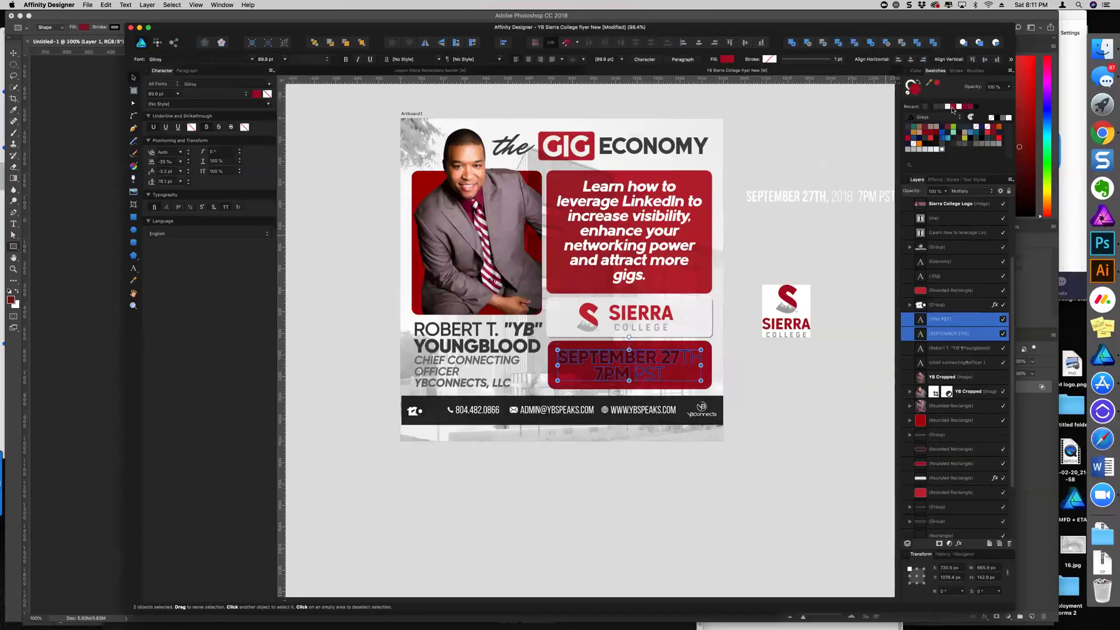
{"action": "left_click", "coordinate": [969, 190]}
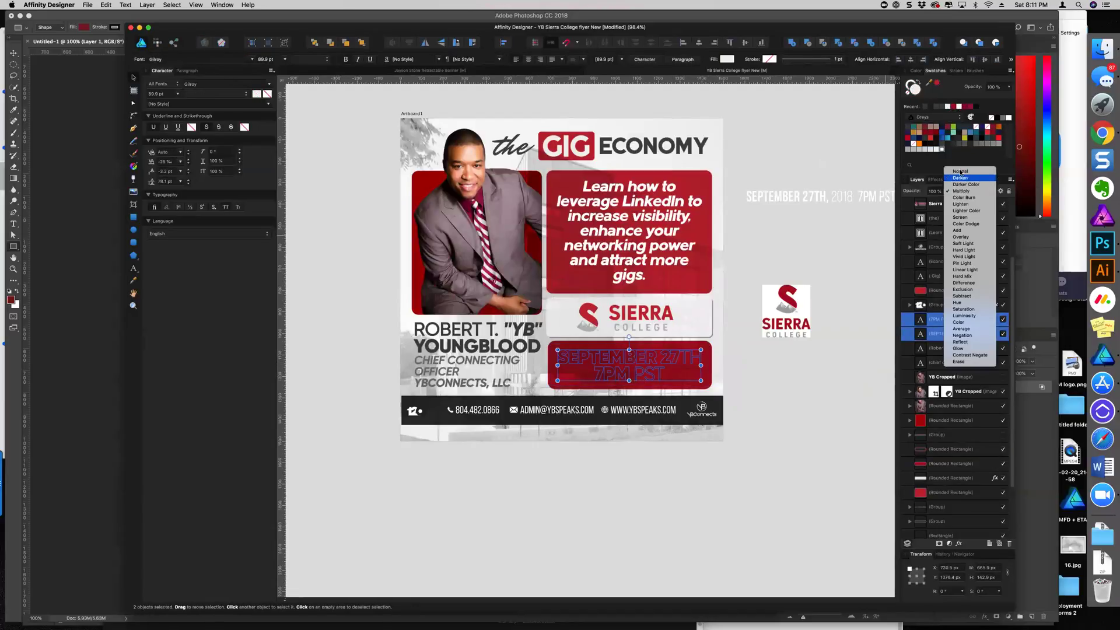
{"action": "left_click", "coordinate": [968, 174]}
{"action": "left_click", "coordinate": [828, 371]}
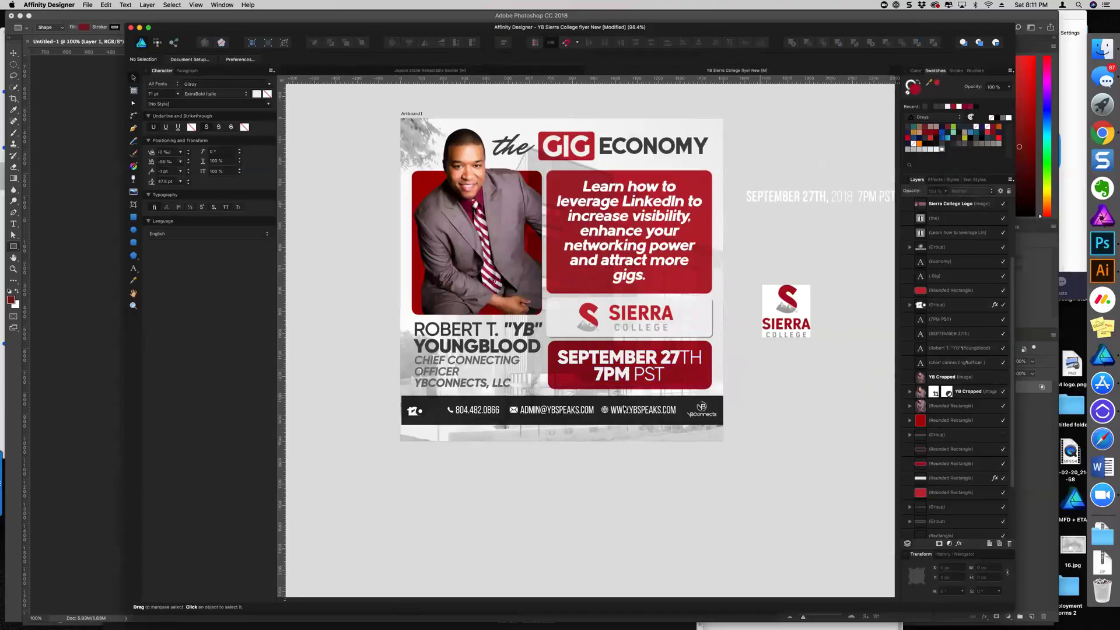
{"action": "scroll", "coordinate": [625, 388], "scroll_direction": "up", "scroll_amount": 3}
{"action": "left_click", "coordinate": [633, 373]}
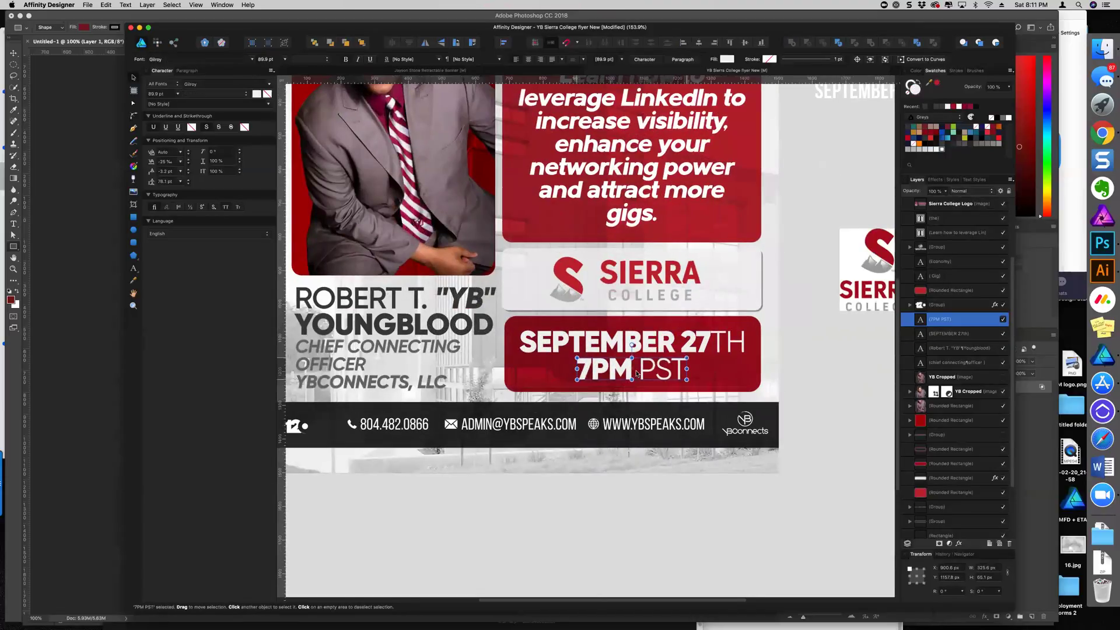
Make SEPTEMBER 27 bold and 7PM regular weight
{"action": "left_click", "coordinate": [684, 344]}
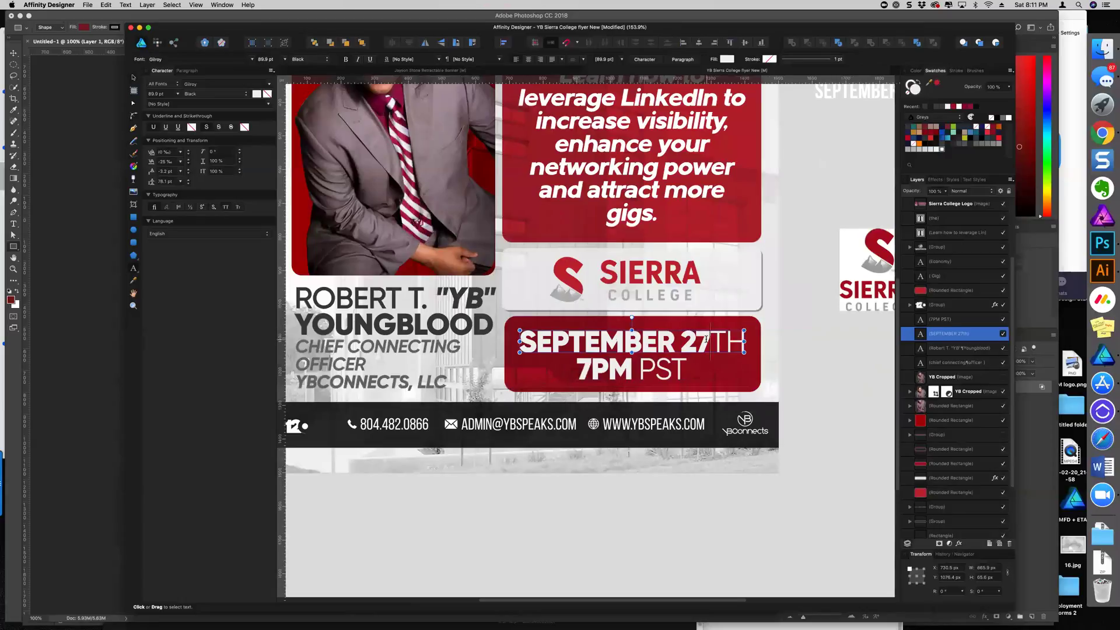
{"action": "left_click_drag", "start_coordinate": [709, 341], "coordinate": [521, 341]}
{"action": "left_click", "coordinate": [319, 61]}
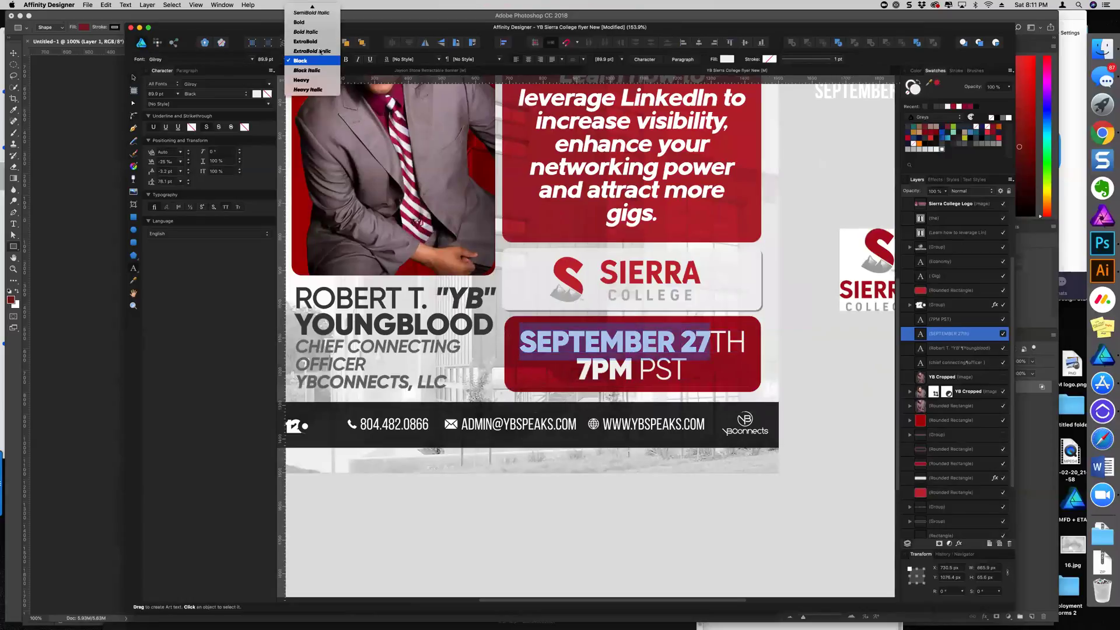
{"action": "left_click", "coordinate": [299, 23]}
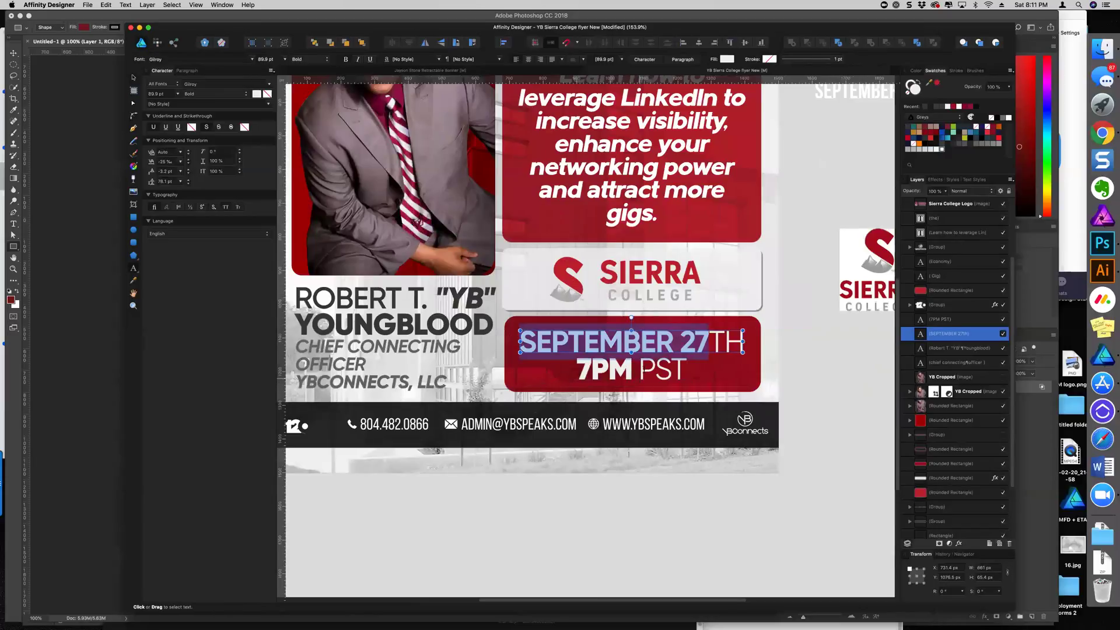
{"action": "left_click_drag", "start_coordinate": [634, 368], "coordinate": [542, 363]}
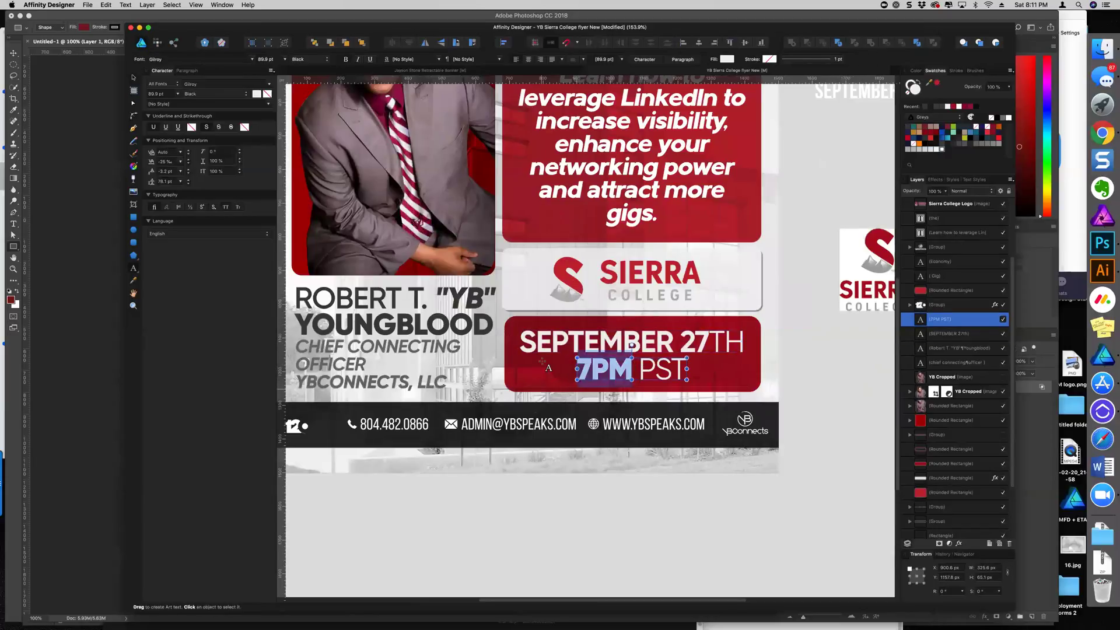
{"action": "left_click", "coordinate": [312, 59]}
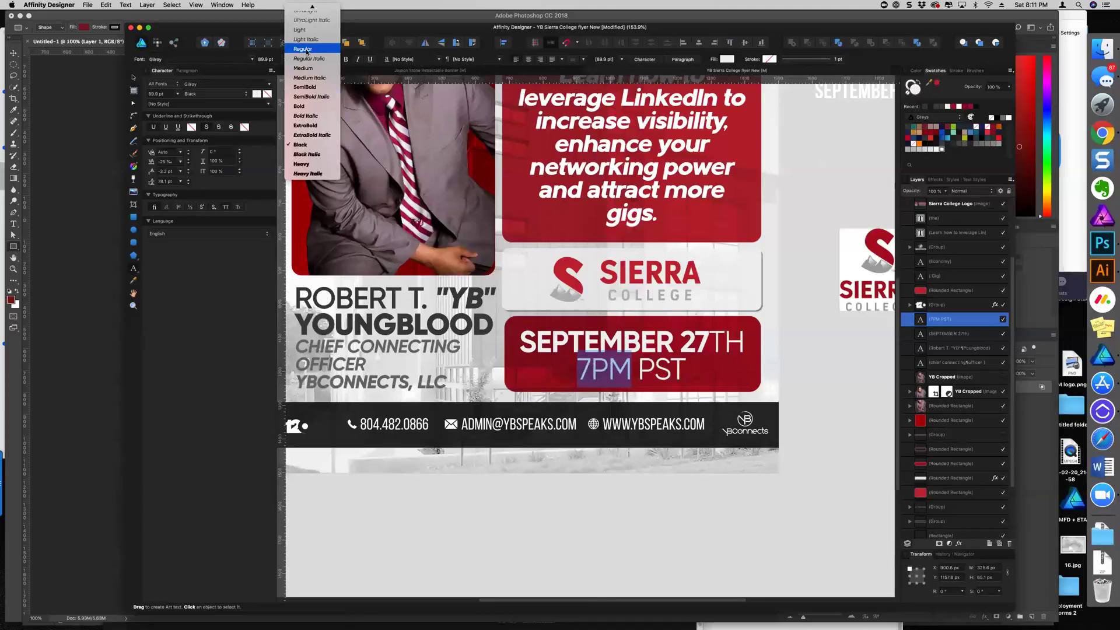
{"action": "key", "text": "Return"}
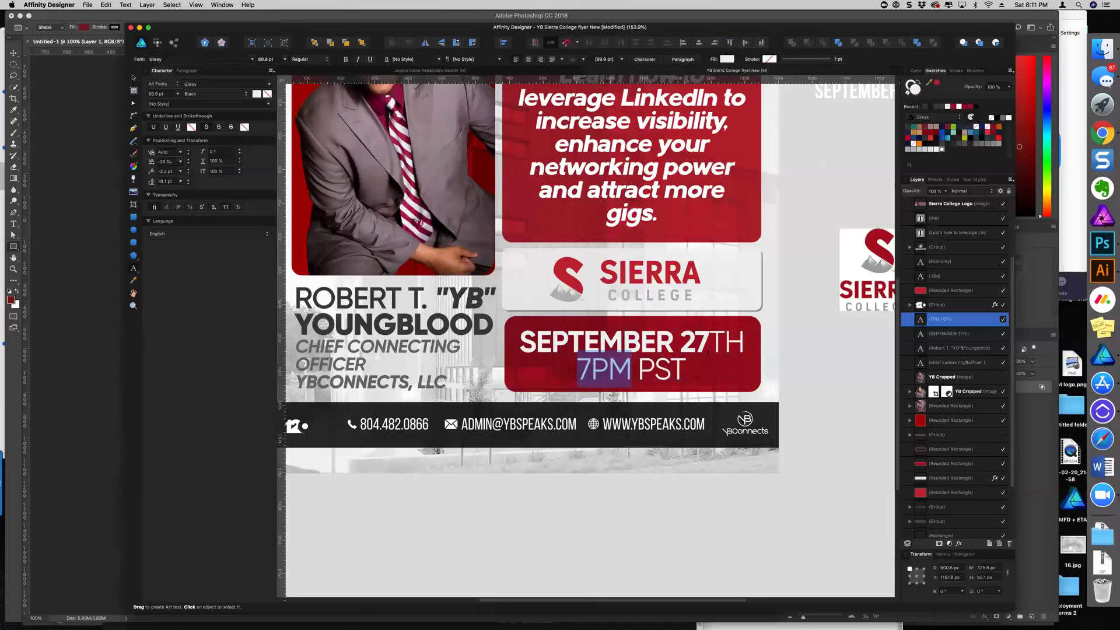
Turn TH into a 62 pt superscript with a 16.8 pt baseline shift
{"action": "left_click_drag", "start_coordinate": [709, 344], "coordinate": [760, 348]}
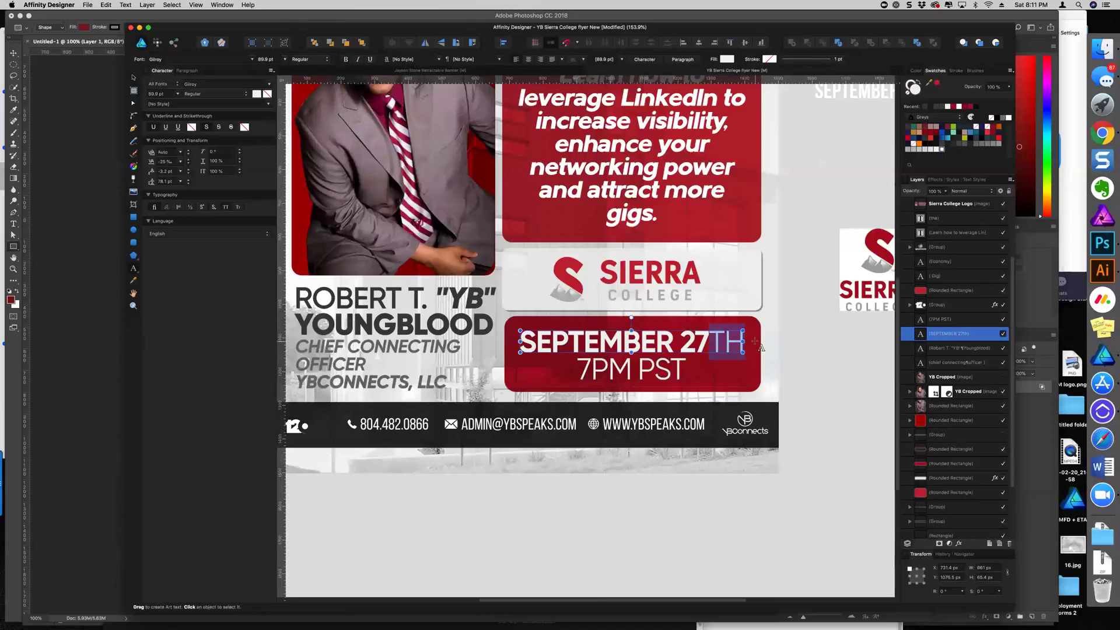
{"action": "left_click", "coordinate": [263, 59]}
{"action": "type", "text": "72"}
{"action": "key", "text": "Return"}
{"action": "key", "text": "Down"}
{"action": "key", "text": "Down"}
{"action": "key", "text": "Down"}
{"action": "key", "text": "Down"}
{"action": "key", "text": "Down"}
{"action": "key", "text": "Down"}
{"action": "key", "text": "Down"}
{"action": "key", "text": "Down"}
{"action": "key", "text": "Down"}
{"action": "key", "text": "Down"}
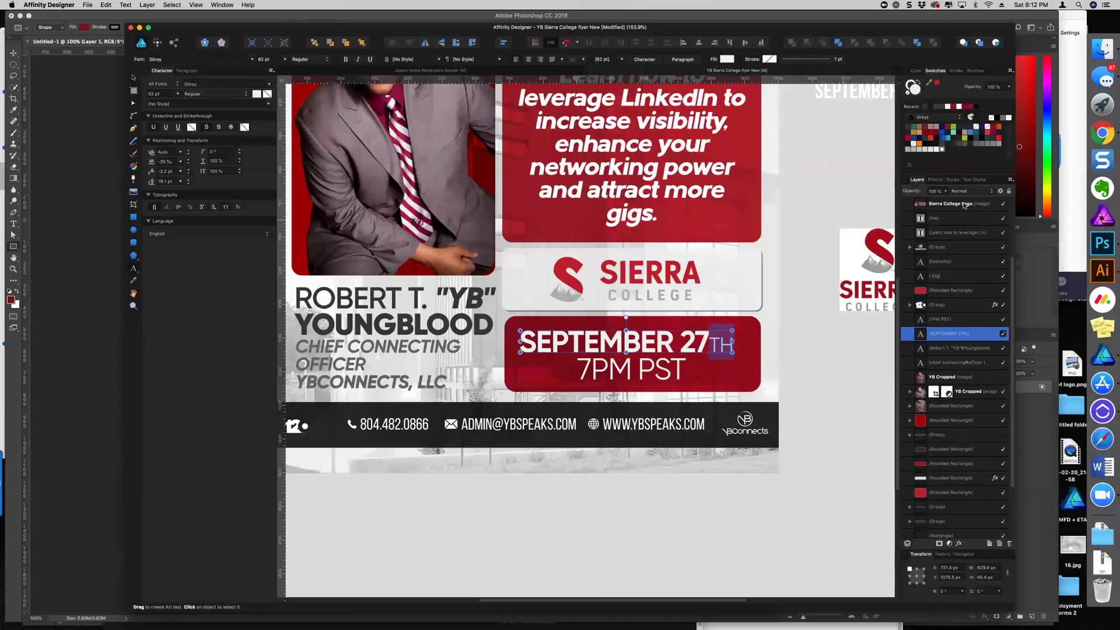
{"action": "left_click", "coordinate": [166, 171]}
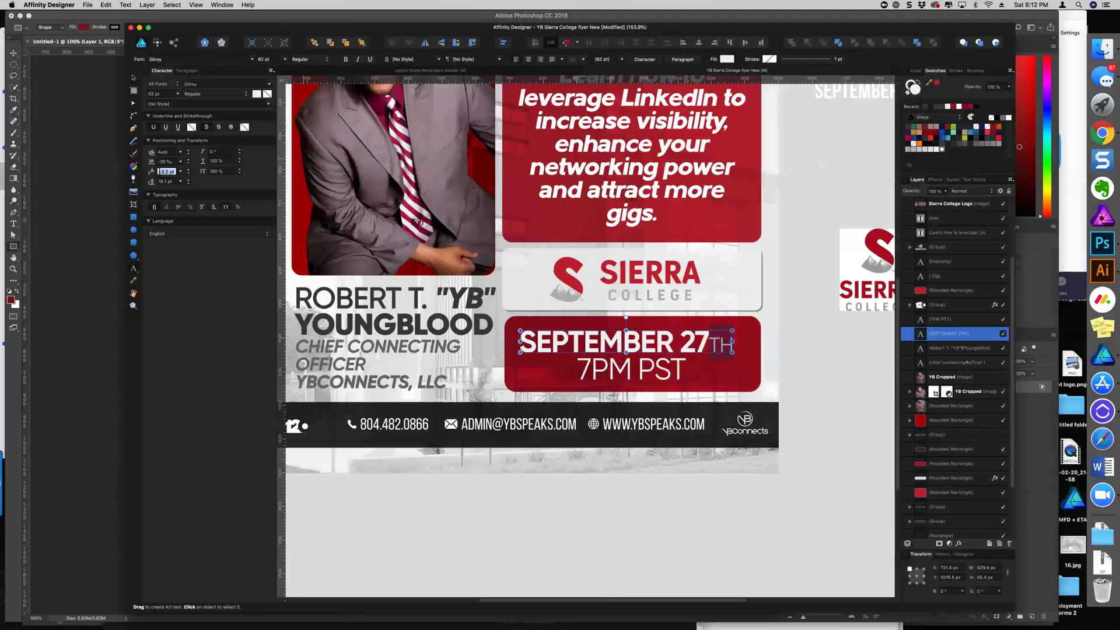
{"action": "scroll", "coordinate": [165, 172], "scroll_direction": "up", "scroll_amount": 12}
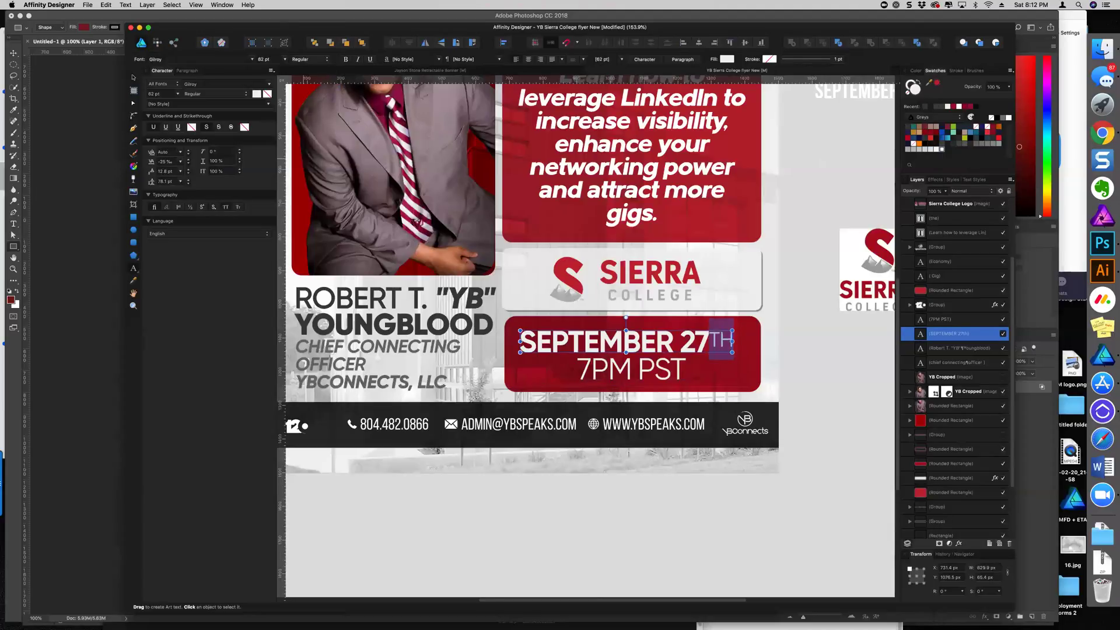
{"action": "scroll", "coordinate": [165, 172], "scroll_direction": "up", "scroll_amount": 3}
{"action": "key", "text": "Escape"}
{"action": "key", "text": "super+0"}
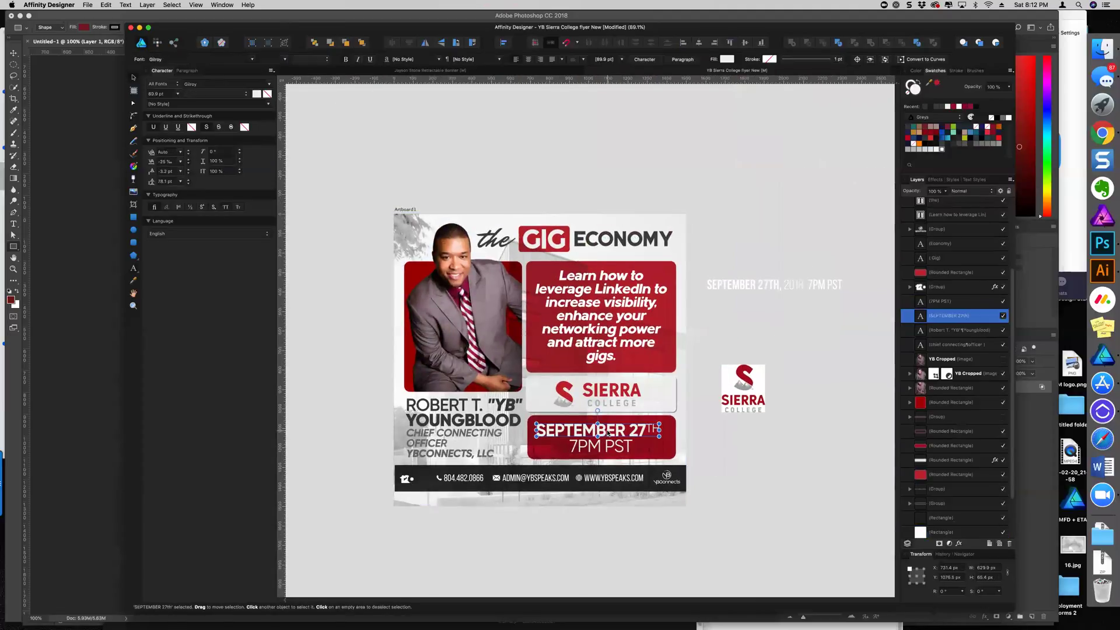
Nudge both date lines slightly right and make the officer title text red
{"action": "left_click", "coordinate": [609, 451], "text": "shift"}
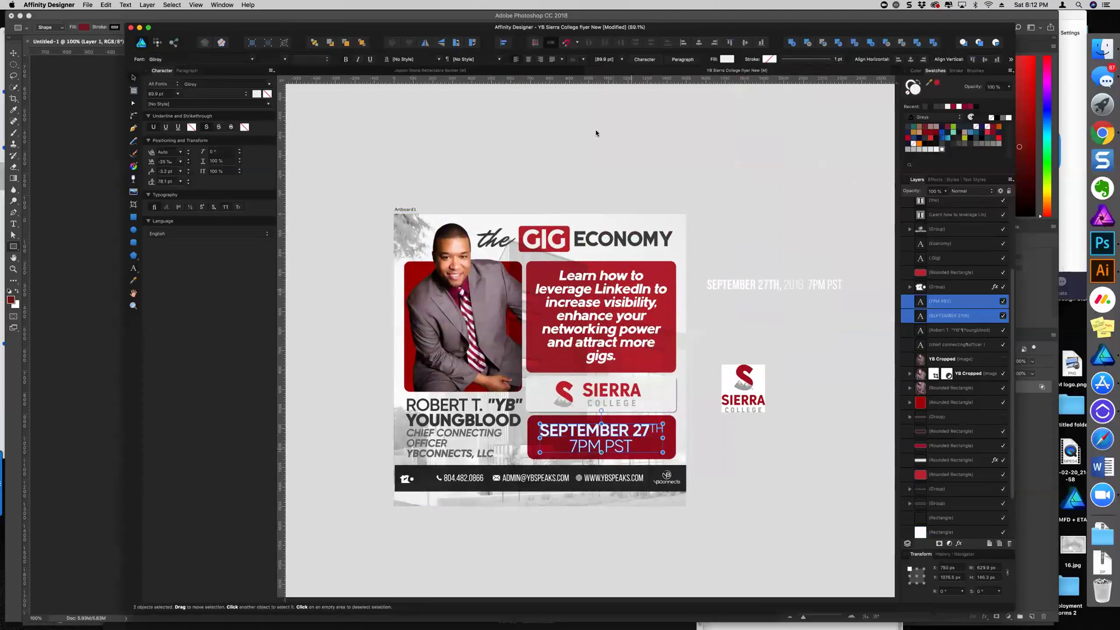
{"action": "left_click_drag", "start_coordinate": [617, 430], "coordinate": [619, 430]}
{"action": "left_click", "coordinate": [778, 465]}
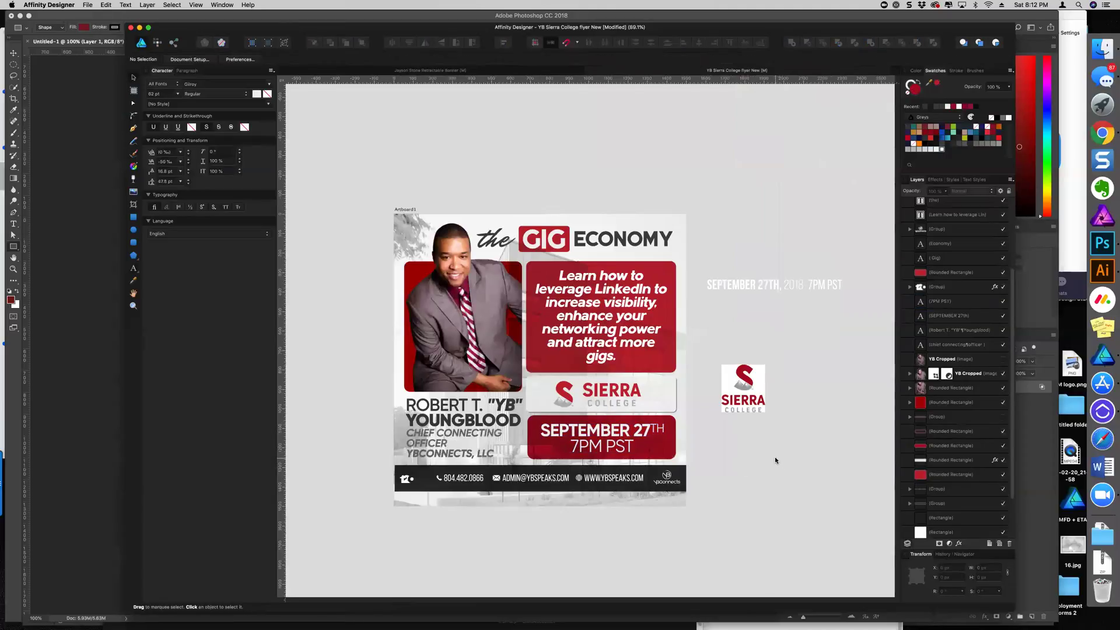
{"action": "scroll", "coordinate": [777, 456], "scroll_direction": "down", "scroll_amount": 3}
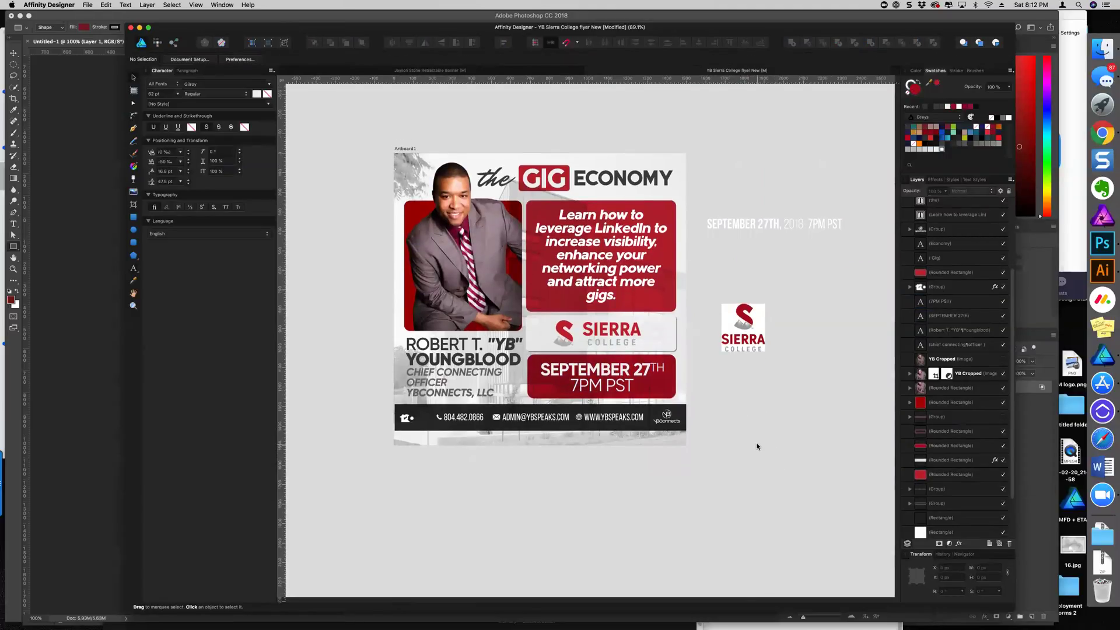
{"action": "left_click", "coordinate": [450, 381]}
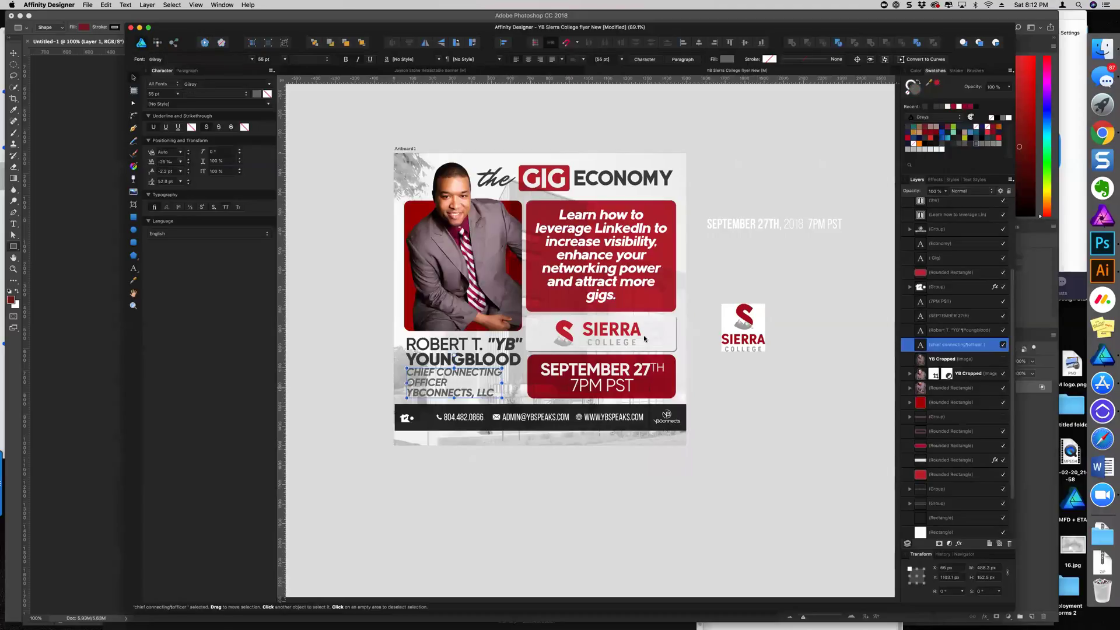
{"action": "left_click", "coordinate": [954, 108]}
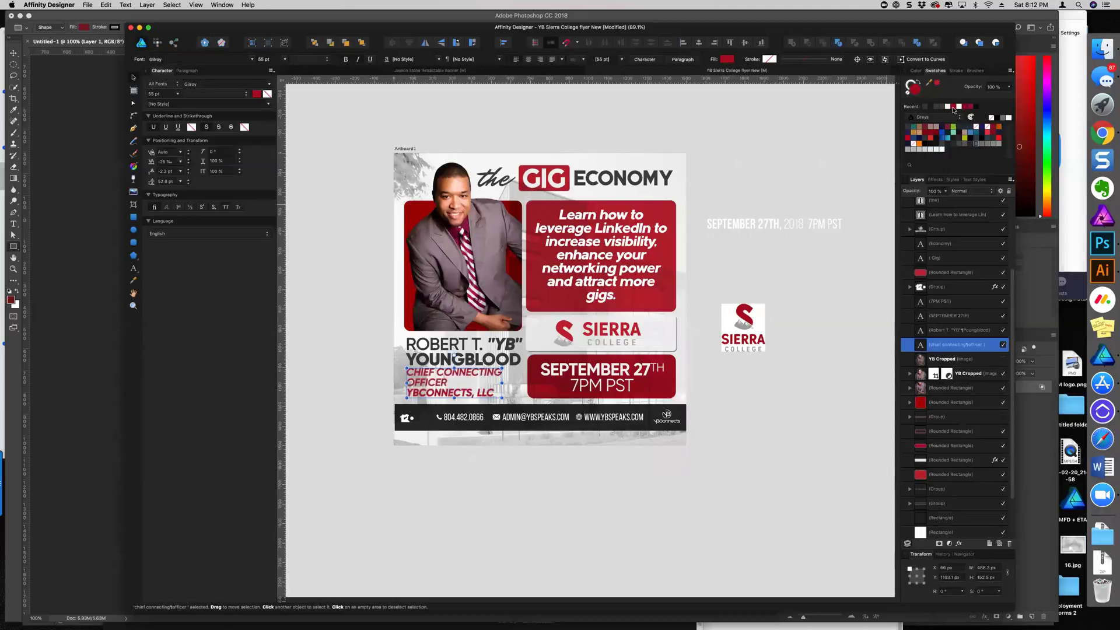
Enlarge the title frame and join CHIEF CONNECTING OFFICER, onto a single line
{"action": "left_click", "coordinate": [831, 196]}
{"action": "left_click", "coordinate": [480, 377]}
{"action": "left_click_drag", "start_coordinate": [508, 403], "coordinate": [511, 402]}
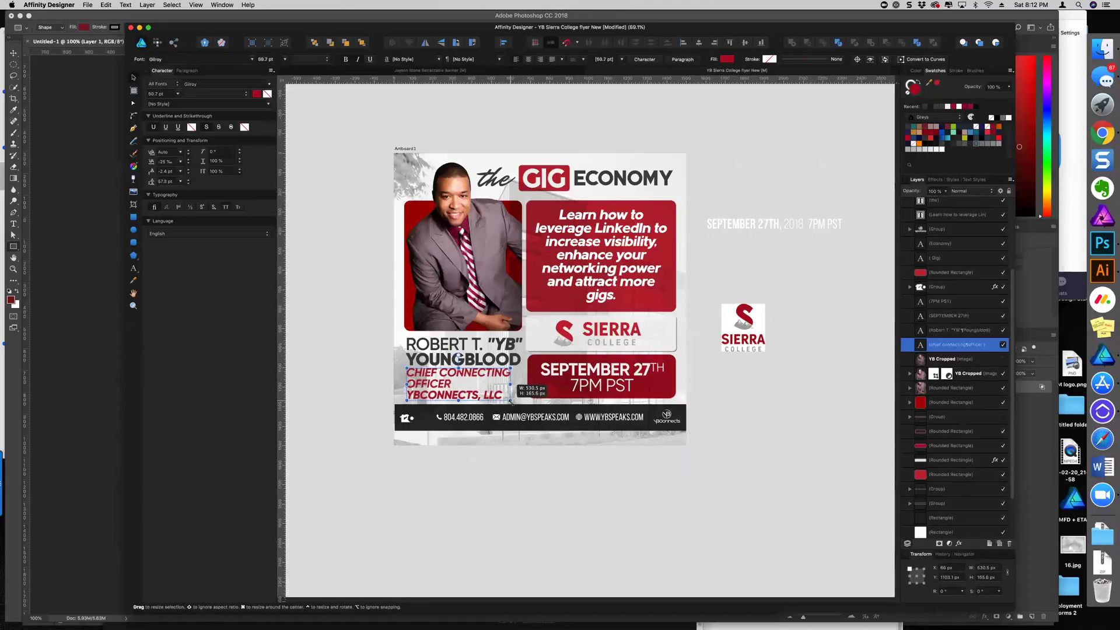
{"action": "double_click", "coordinate": [467, 385]}
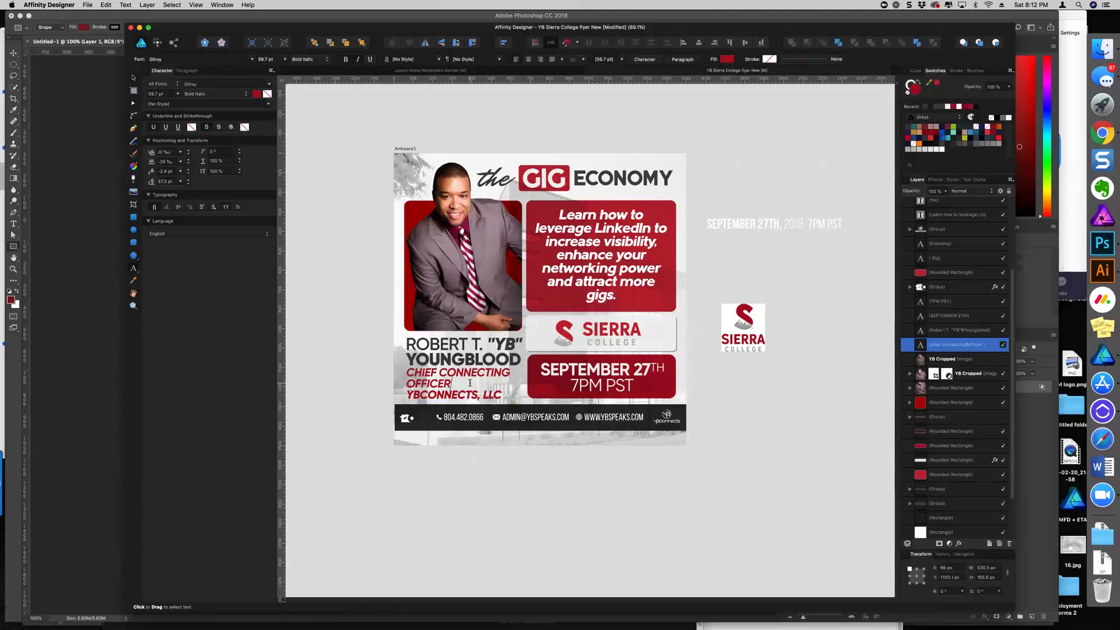
{"action": "left_click", "coordinate": [479, 380]}
{"action": "key", "text": "super+a"}
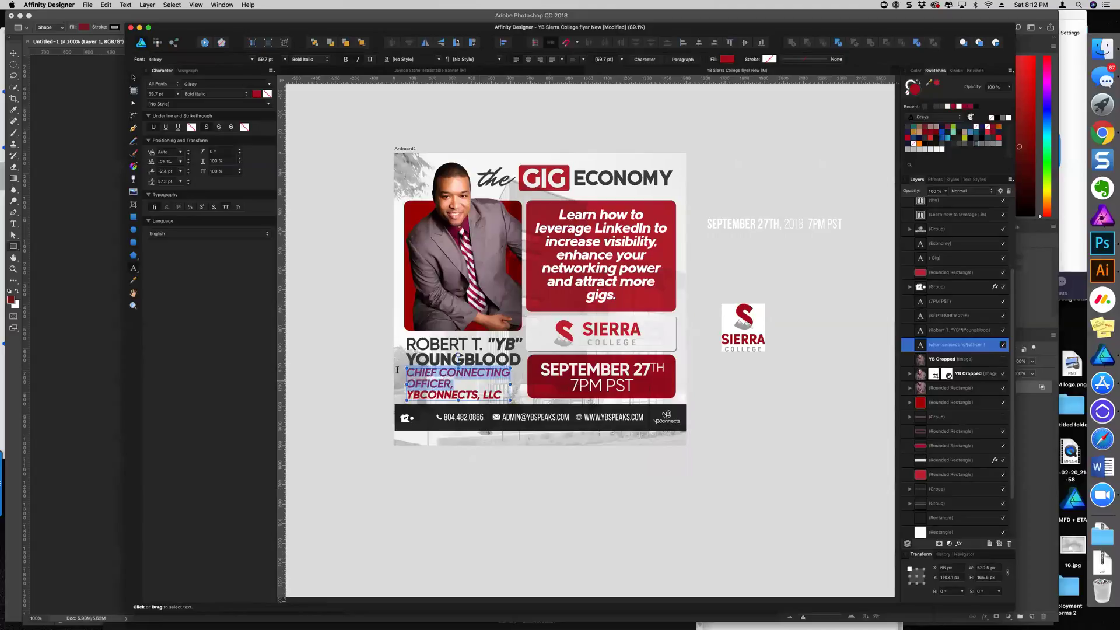
{"action": "key", "text": "super+shift+comma"}
{"action": "key", "text": "super+shift+comma"}
{"action": "key", "text": "super+shift+comma"}
{"action": "key", "text": "super+shift+comma"}
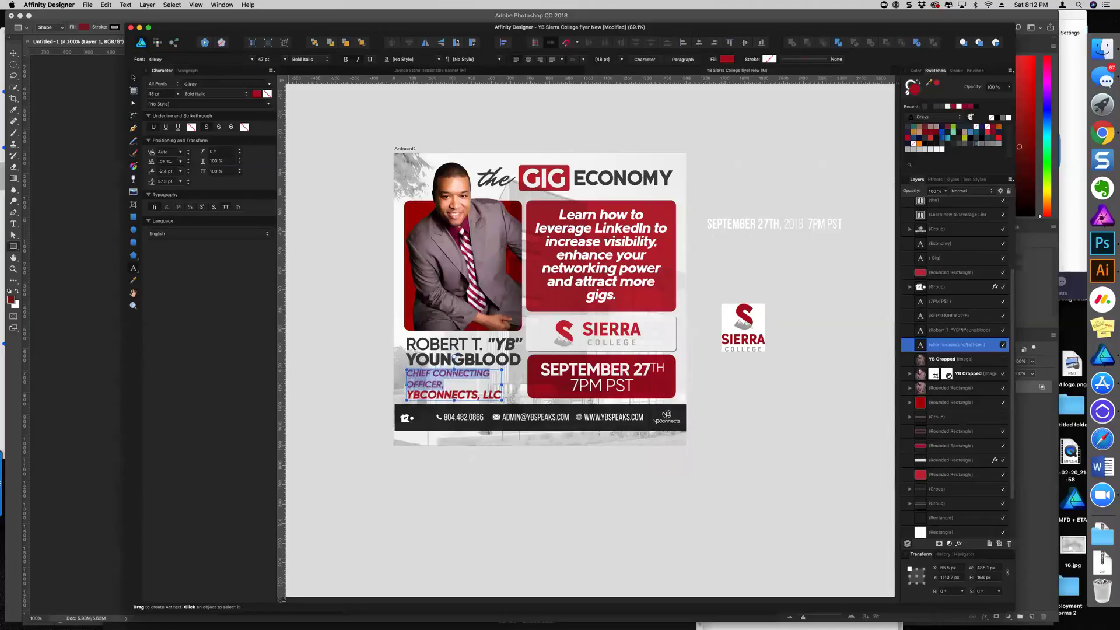
{"action": "left_click", "coordinate": [410, 384]}
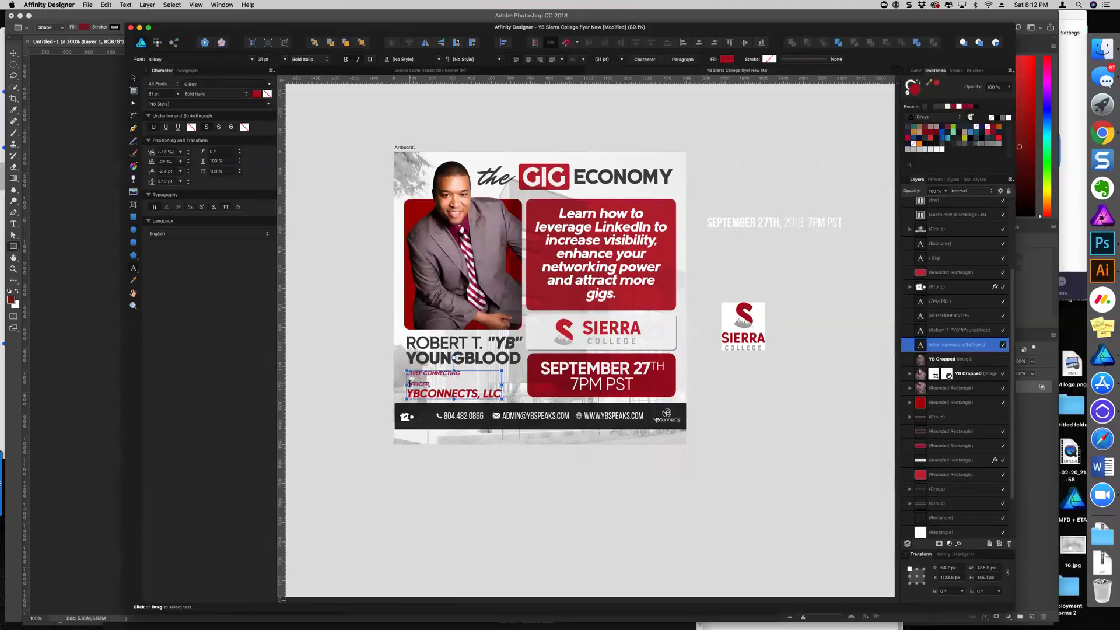
{"action": "key", "text": "BackSpace"}
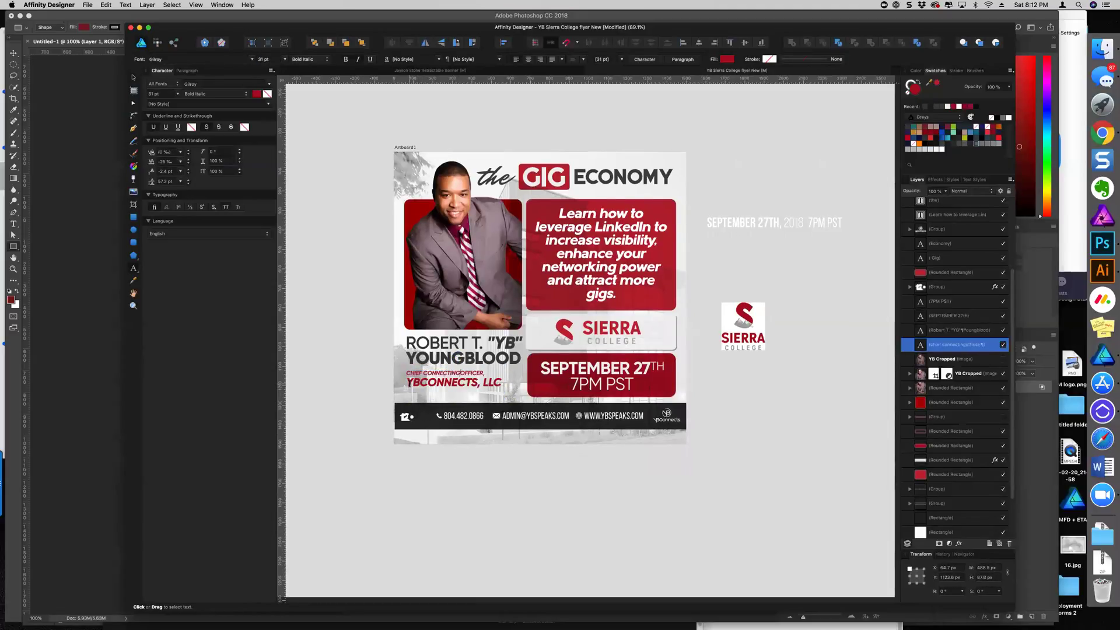
Set the CHIEF CONNECTING OFFICER, line to 44 pt
{"action": "left_click_drag", "start_coordinate": [484, 374], "coordinate": [406, 373]}
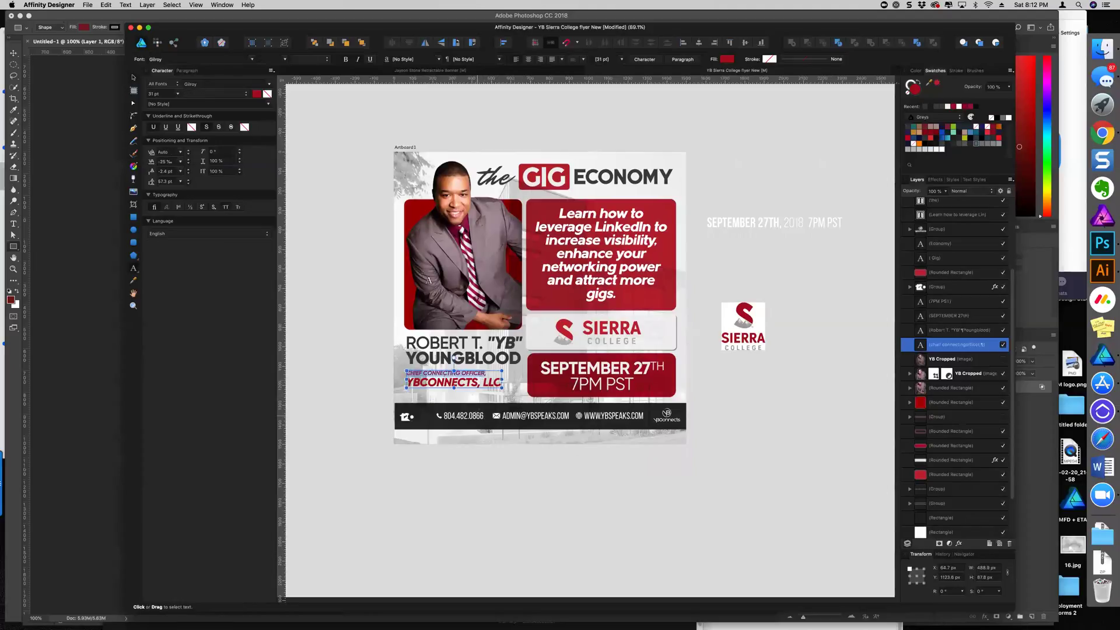
{"action": "left_click", "coordinate": [164, 153]}
{"action": "left_click", "coordinate": [159, 94]}
{"action": "type", "text": "42"}
{"action": "key", "text": "Return"}
{"action": "key", "text": "super+shift+period"}
{"action": "key", "text": "super+shift+period"}
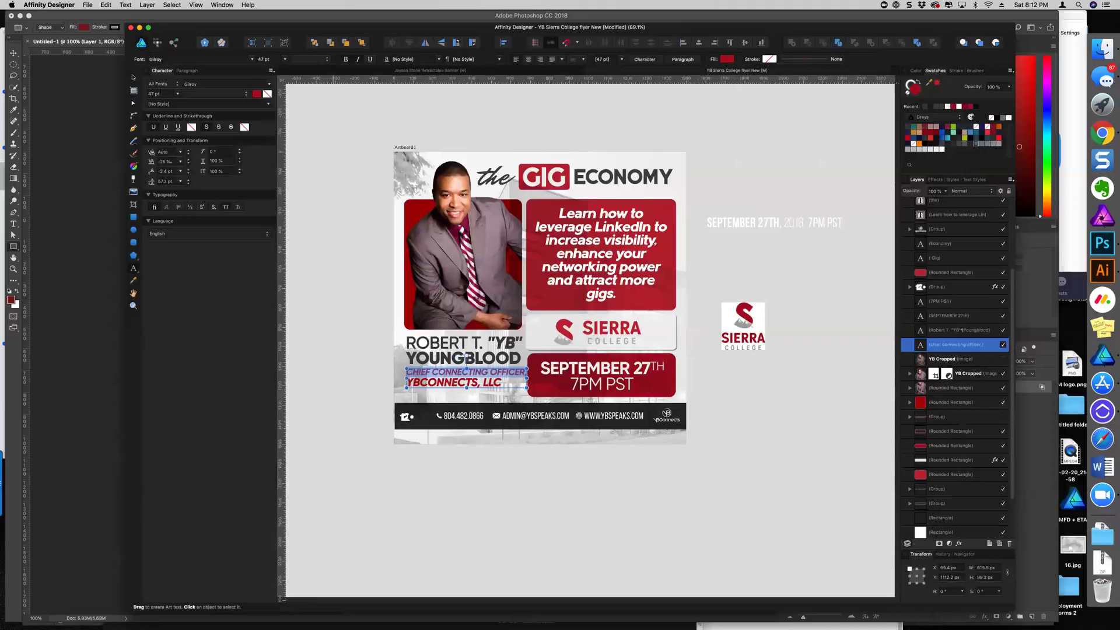
{"action": "left_click", "coordinate": [504, 382]}
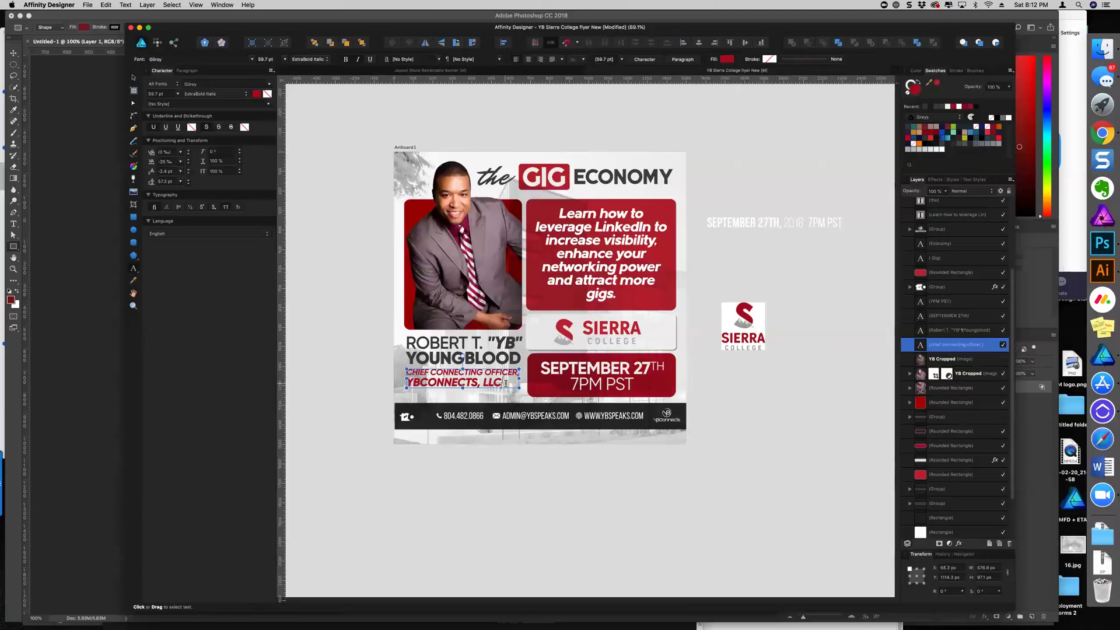
{"action": "left_click", "coordinate": [135, 79]}
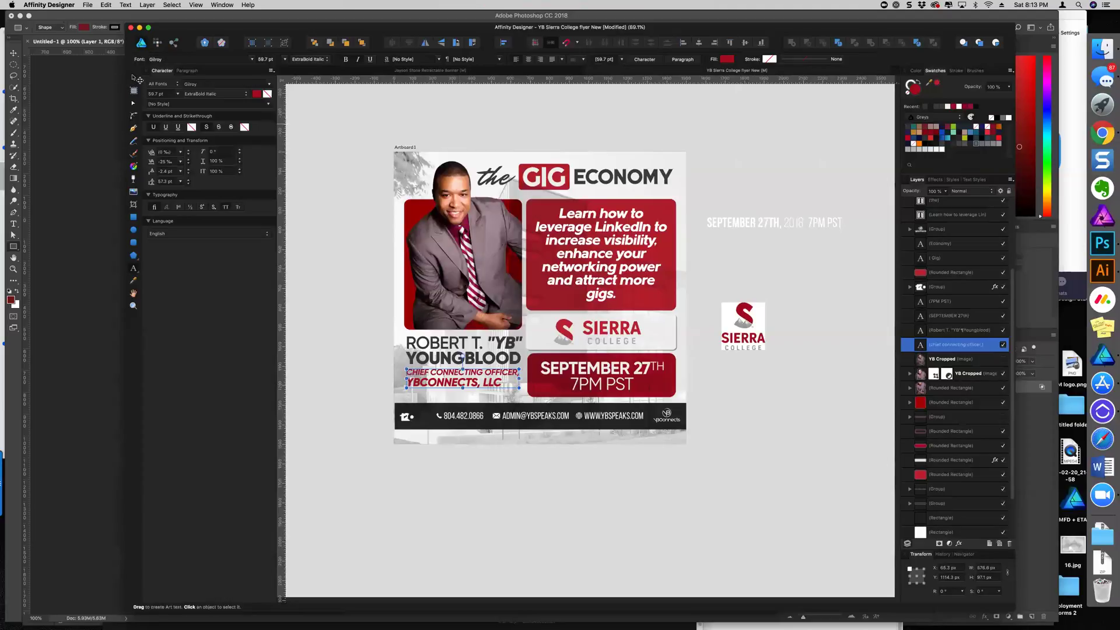
{"action": "left_click", "coordinate": [294, 121]}
{"action": "scroll", "coordinate": [529, 341], "scroll_direction": "down", "scroll_amount": 3}
{"action": "scroll", "coordinate": [531, 342], "scroll_direction": "up", "scroll_amount": 2}
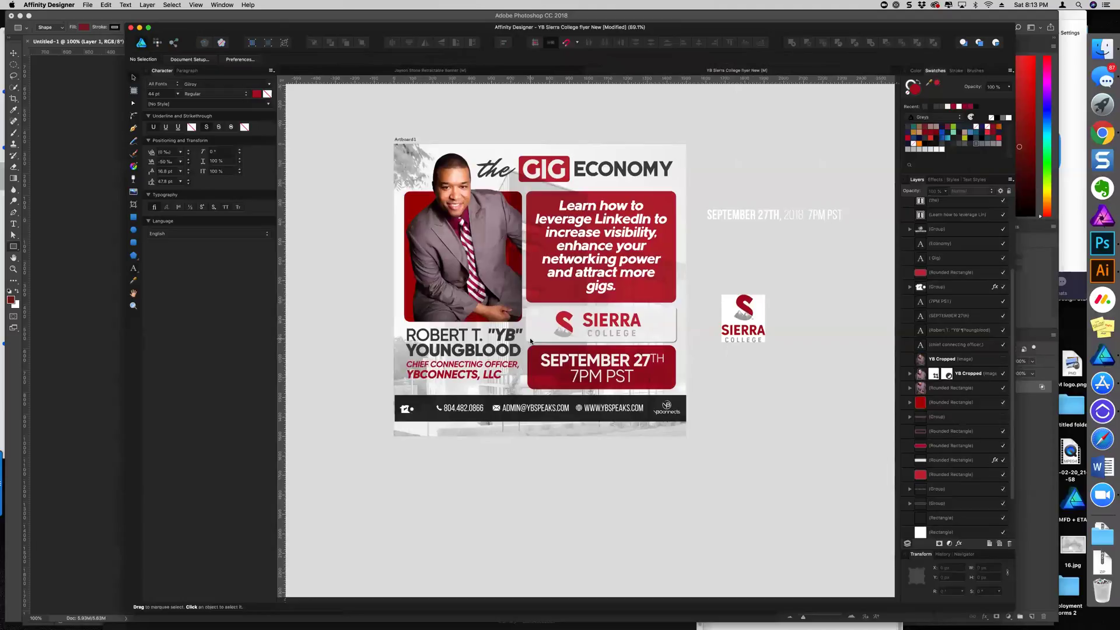
{"action": "left_click", "coordinate": [455, 350]}
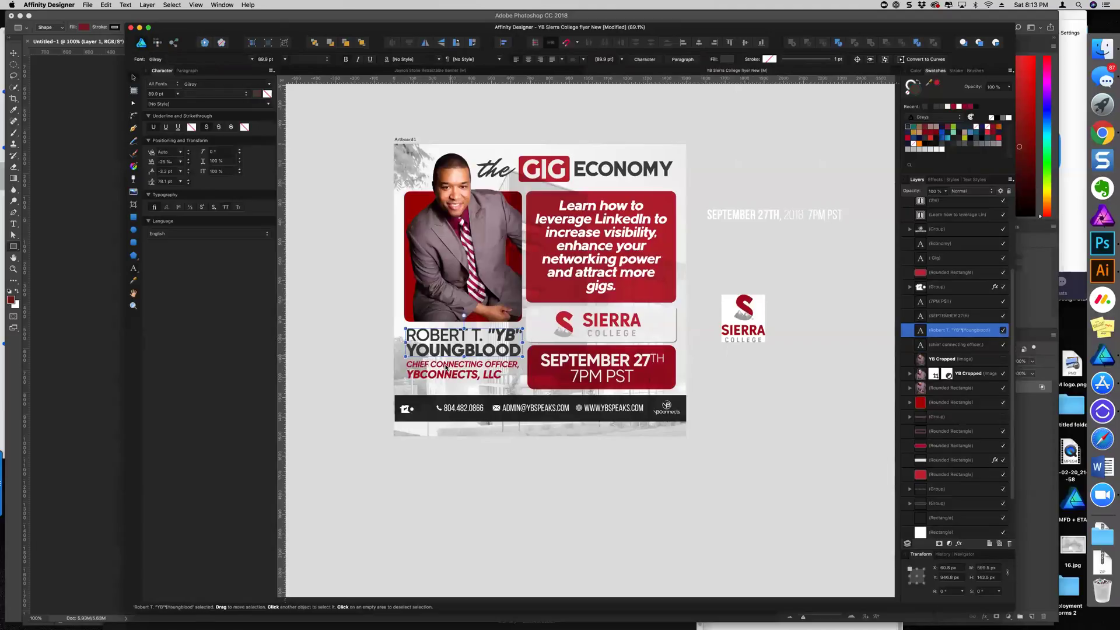
{"action": "left_click", "coordinate": [445, 370], "text": "shift"}
{"action": "key", "text": "Down"}
{"action": "key", "text": "Down"}
{"action": "key", "text": "Down"}
{"action": "key", "text": "Down"}
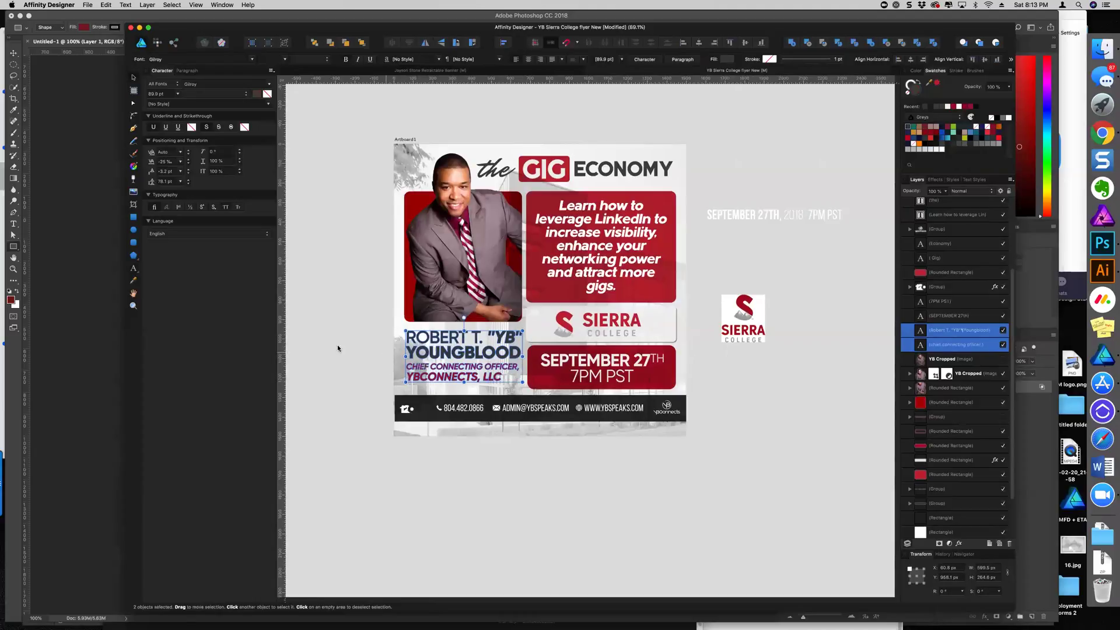
{"action": "key", "text": "super+d"}
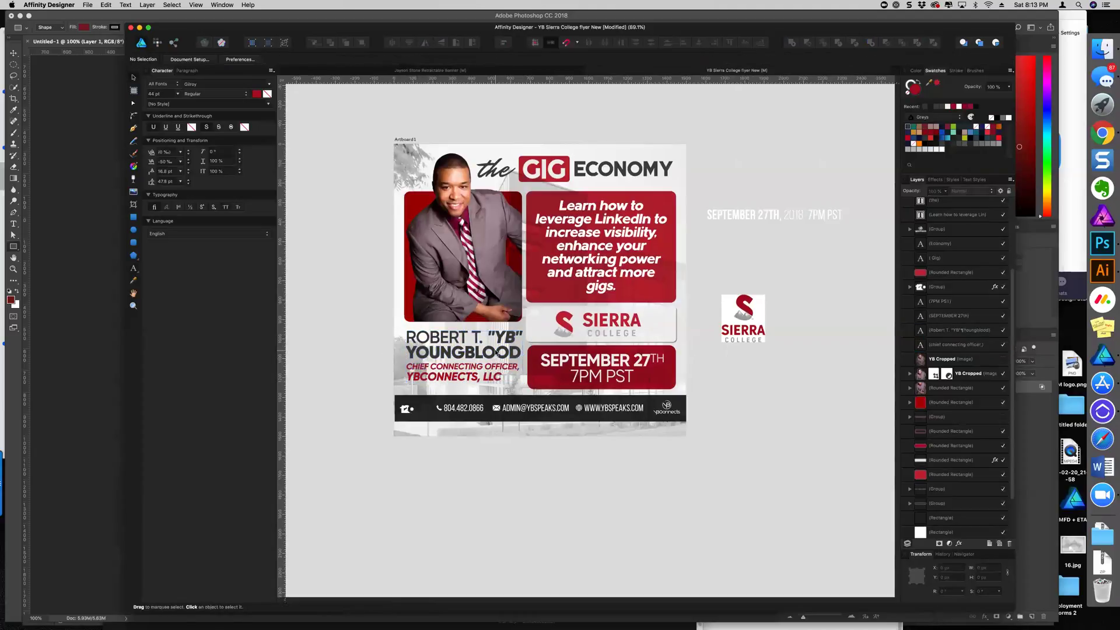
{"action": "left_click", "coordinate": [497, 360]}
{"action": "key", "text": "Up"}
{"action": "key", "text": "Up"}
{"action": "left_click", "coordinate": [484, 378]}
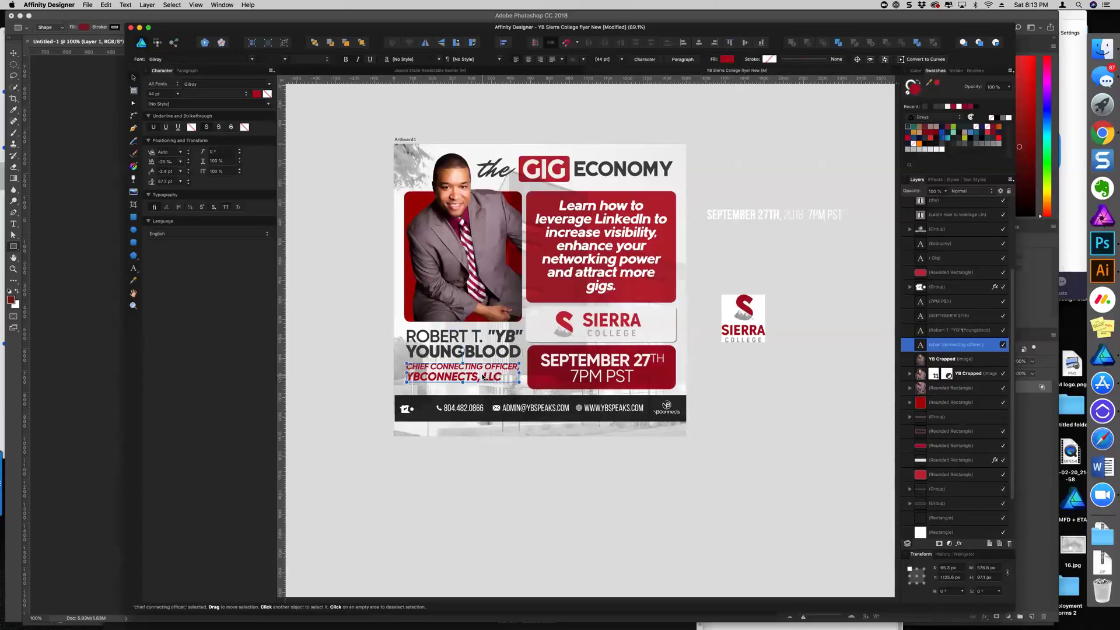
{"action": "left_click", "coordinate": [484, 347]}
{"action": "left_click_drag", "start_coordinate": [514, 358], "coordinate": [478, 369]}
{"action": "left_click", "coordinate": [480, 374]}
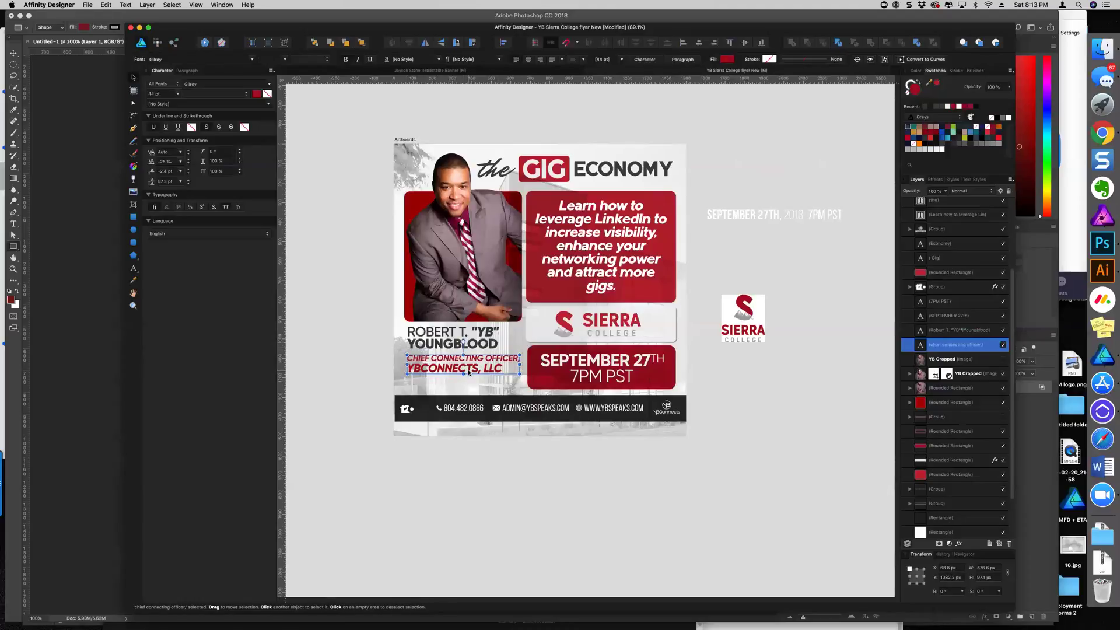
Draw a red Multiply-blended Pen line from the photo's corner and shift it slightly right
{"action": "left_click", "coordinate": [323, 343]}
{"action": "scroll", "coordinate": [358, 351], "scroll_direction": "up", "scroll_amount": 5}
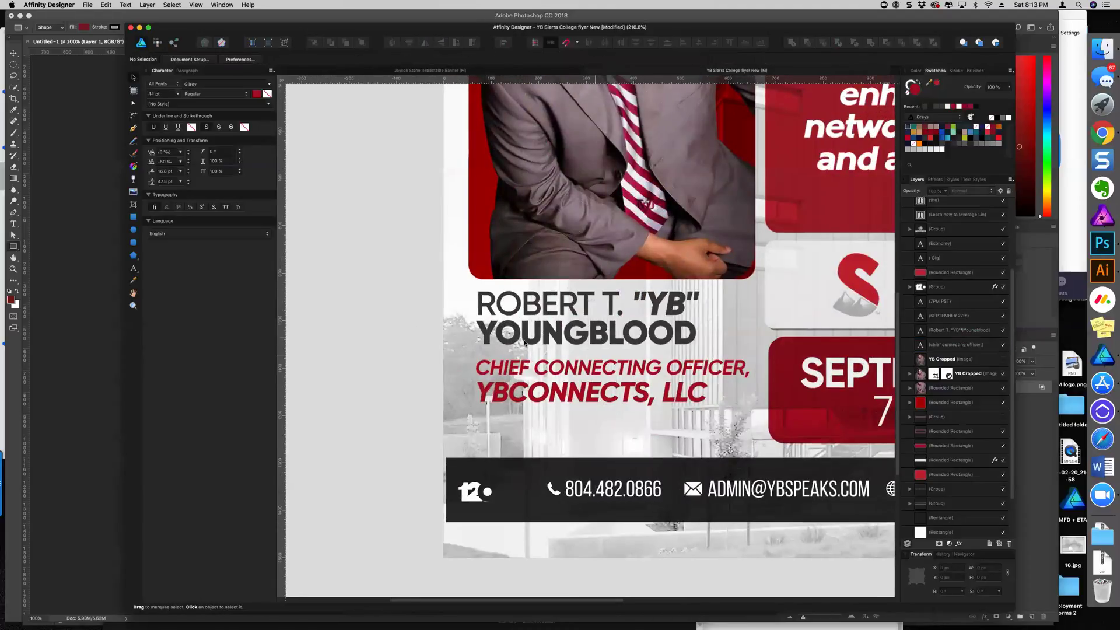
{"action": "left_click", "coordinate": [133, 128]}
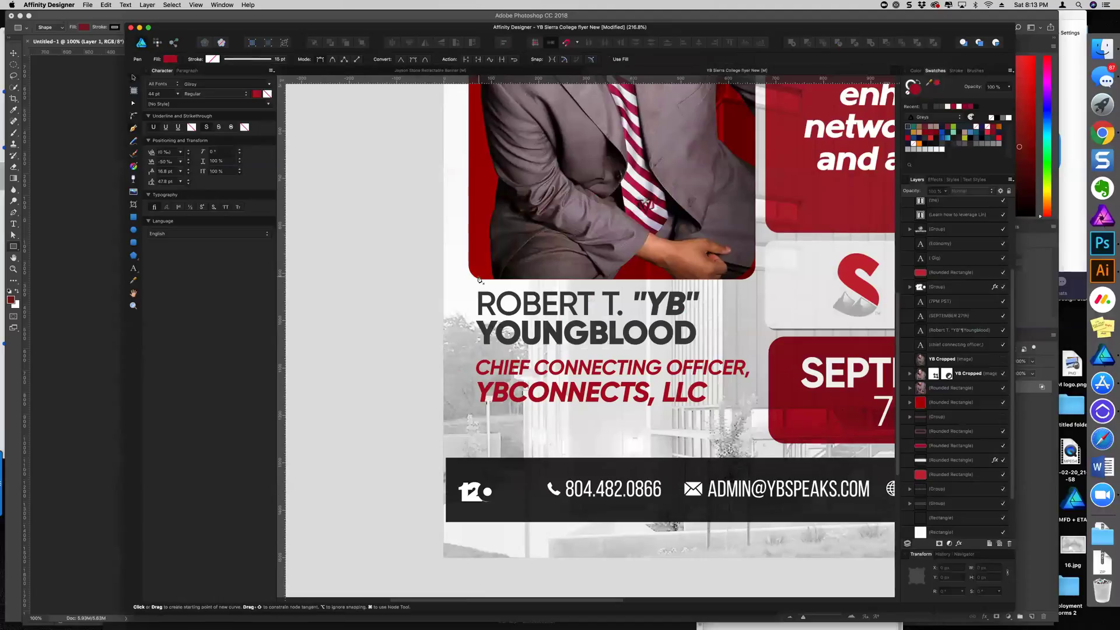
{"action": "left_click", "coordinate": [469, 270]}
{"action": "left_click", "coordinate": [587, 352]}
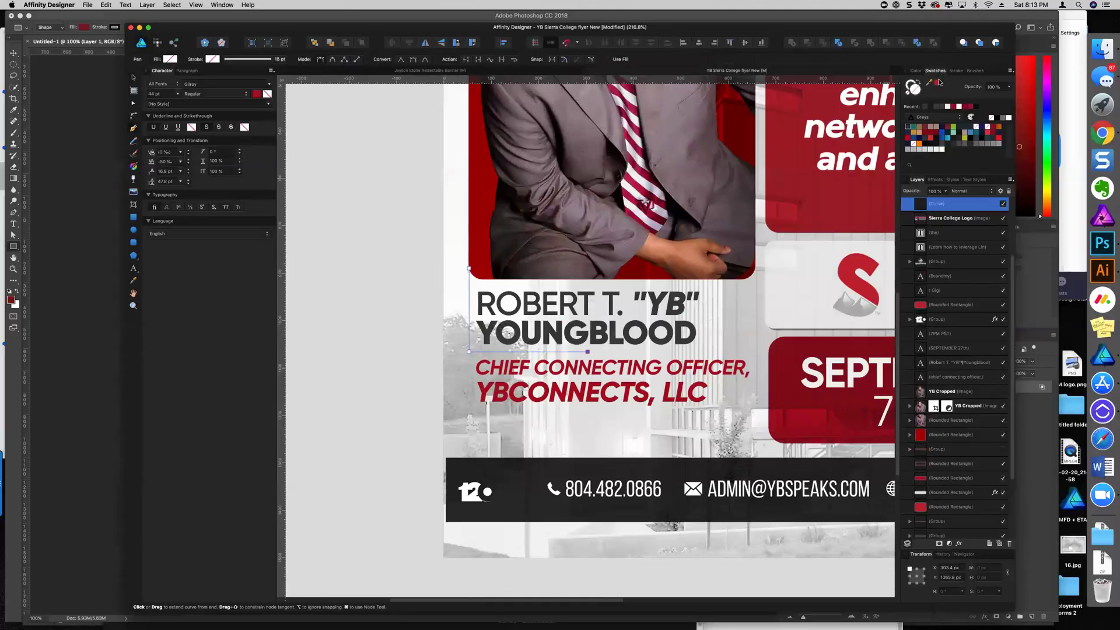
{"action": "left_click", "coordinate": [936, 84]}
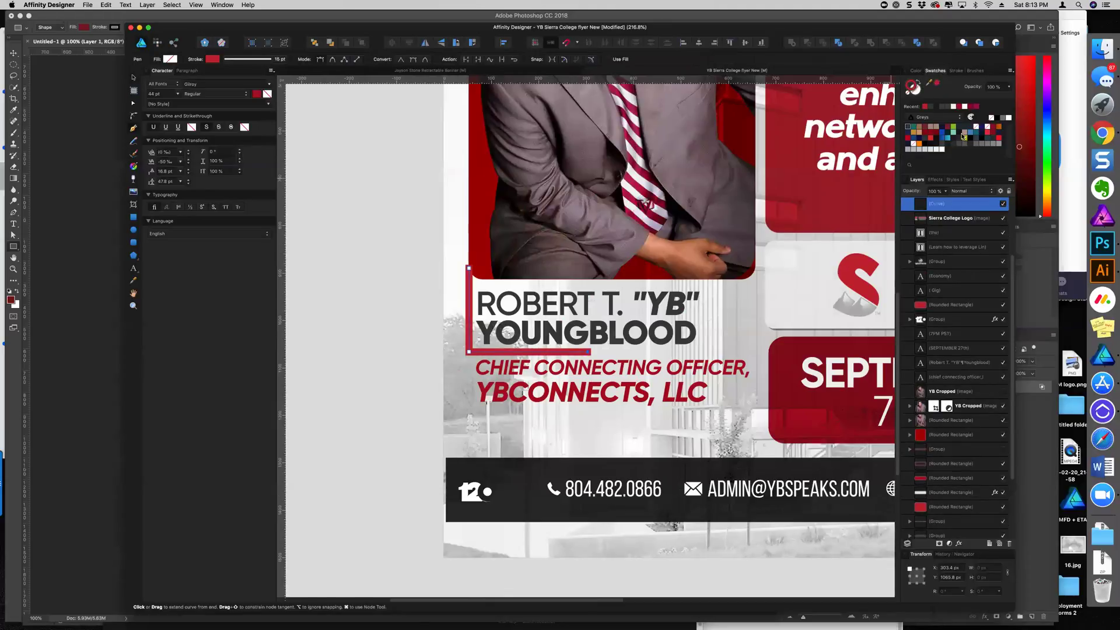
{"action": "left_click", "coordinate": [957, 194]}
{"action": "left_click", "coordinate": [945, 211]}
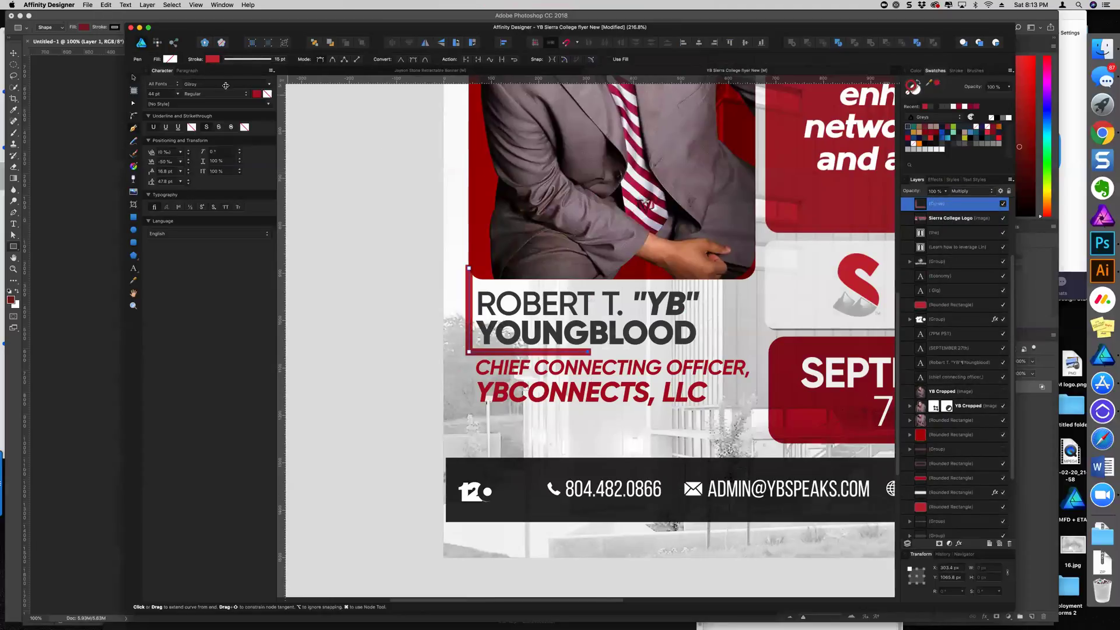
{"action": "left_click", "coordinate": [134, 77]}
{"action": "left_click_drag", "start_coordinate": [552, 353], "coordinate": [556, 351]}
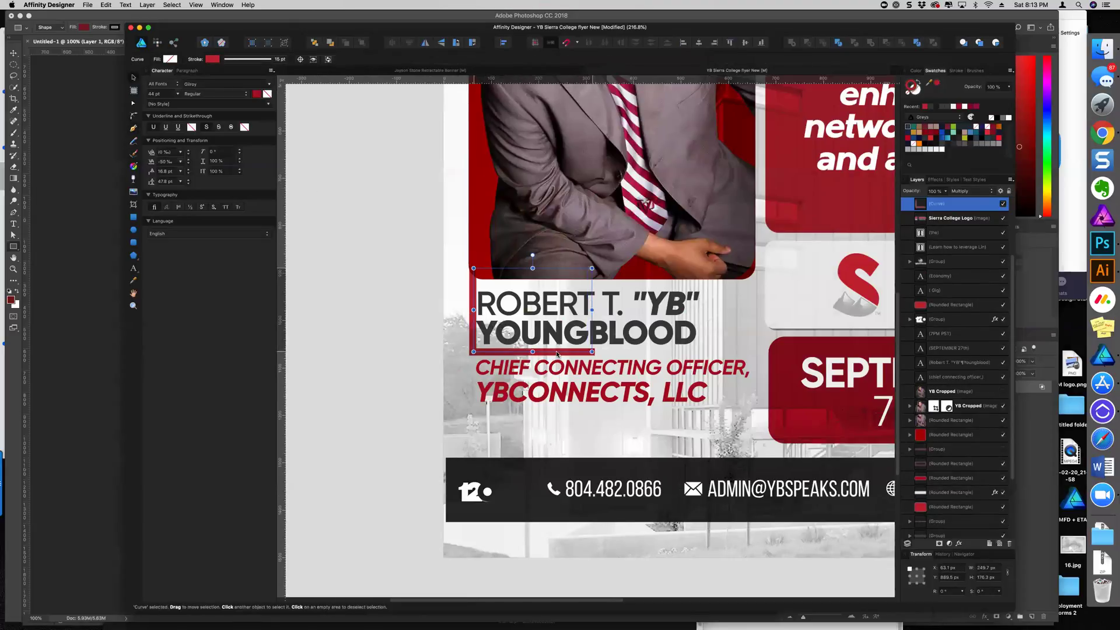
{"action": "left_click", "coordinate": [383, 299]}
{"action": "key", "text": "super+0"}
Lower the officer title slightly and pull the bracket line's top node down
{"action": "scroll", "coordinate": [438, 314], "scroll_direction": "up", "scroll_amount": 2}
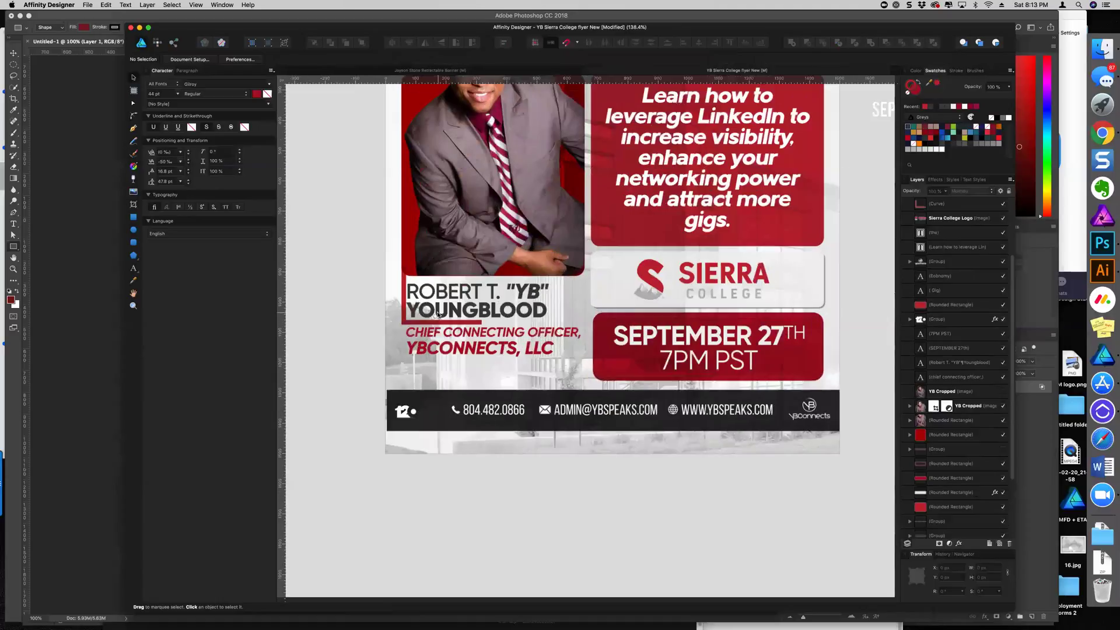
{"action": "left_click", "coordinate": [444, 336]}
{"action": "left_click_drag", "start_coordinate": [443, 336], "coordinate": [444, 351]}
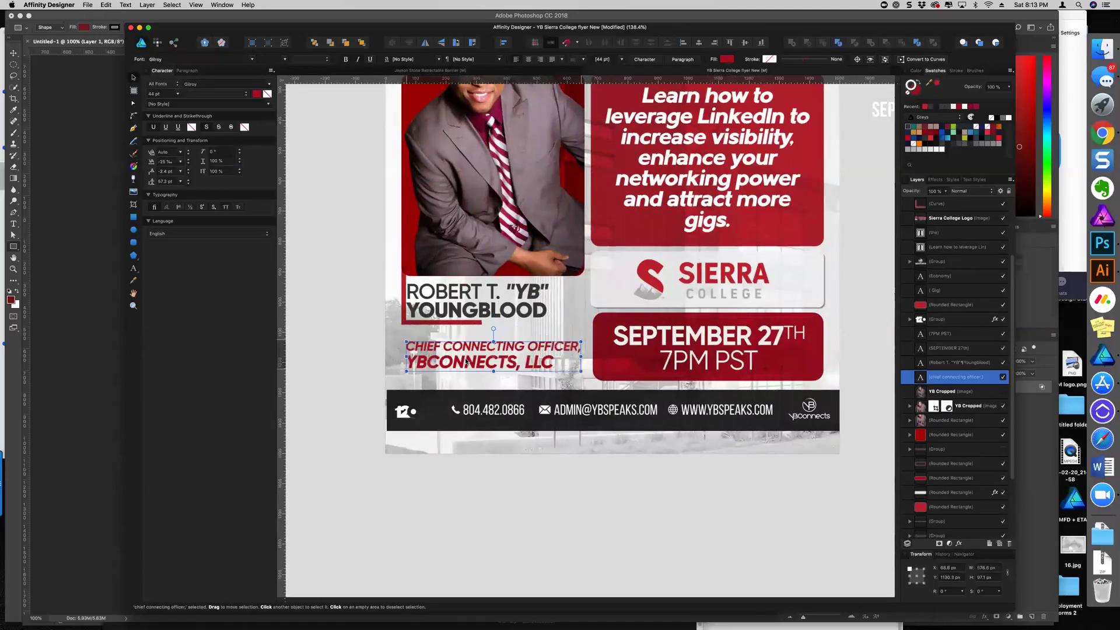
{"action": "left_click", "coordinate": [428, 323]}
{"action": "scroll", "coordinate": [421, 322], "scroll_direction": "up", "scroll_amount": 2}
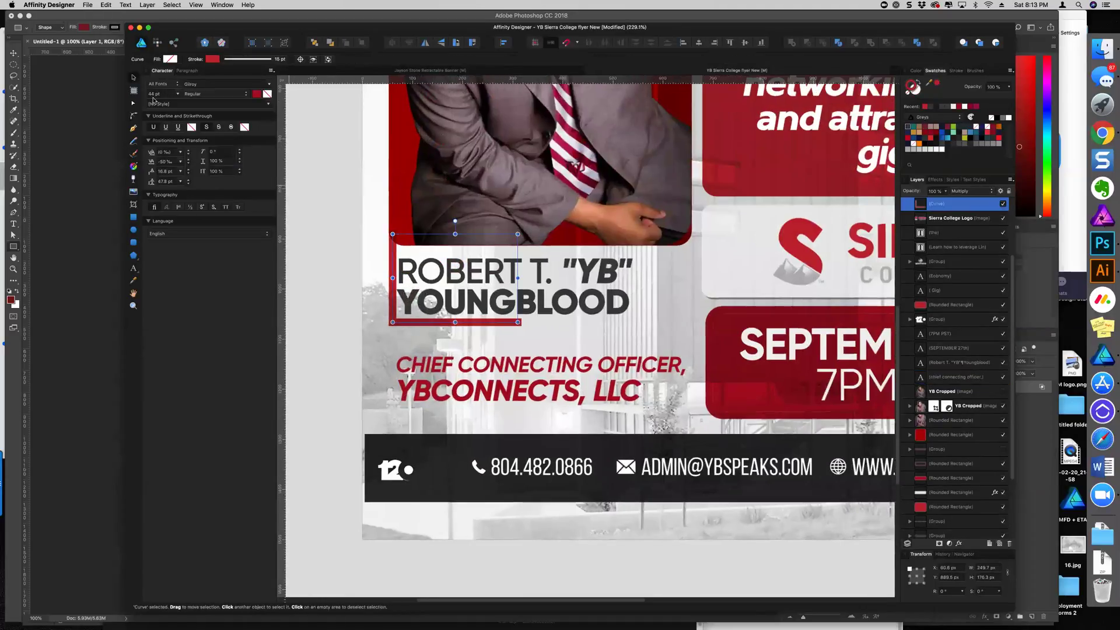
{"action": "left_click", "coordinate": [133, 103]}
{"action": "scroll", "coordinate": [328, 203], "scroll_direction": "up", "scroll_amount": 2}
{"action": "left_click_drag", "start_coordinate": [428, 251], "coordinate": [429, 287]}
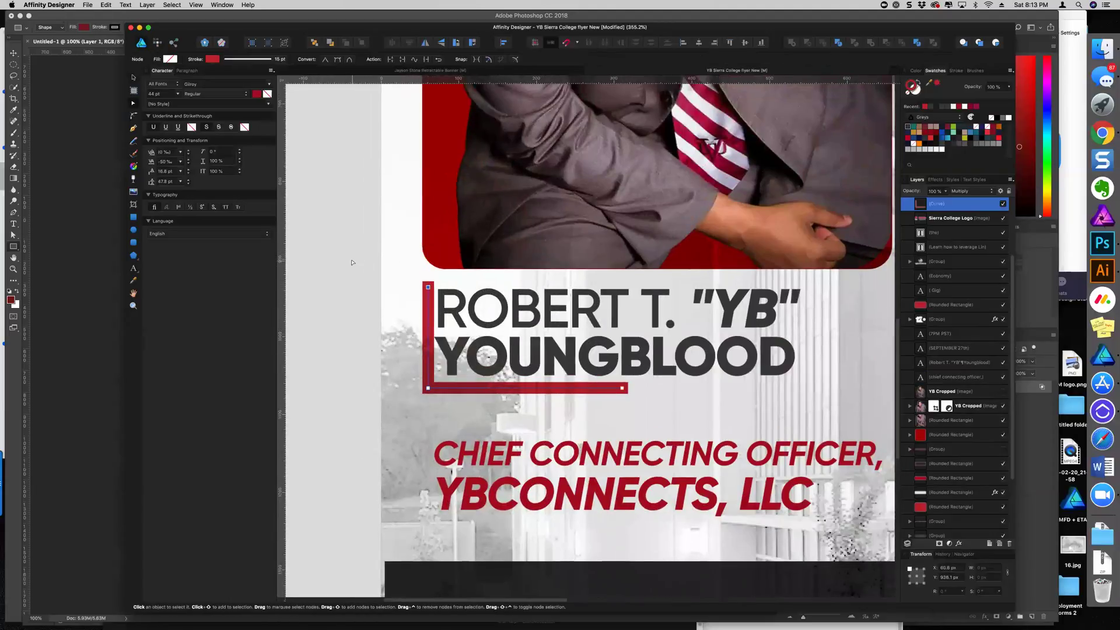
{"action": "left_click", "coordinate": [352, 262]}
Nudge the speaker's name up-right and shrink the officer title to 41.7 pt
{"action": "scroll", "coordinate": [352, 263], "scroll_direction": "down", "scroll_amount": 2}
{"action": "key", "text": "v"}
{"action": "left_click", "coordinate": [474, 297]}
{"action": "left_click_drag", "start_coordinate": [472, 299], "coordinate": [475, 295]}
{"action": "key", "text": "Escape"}
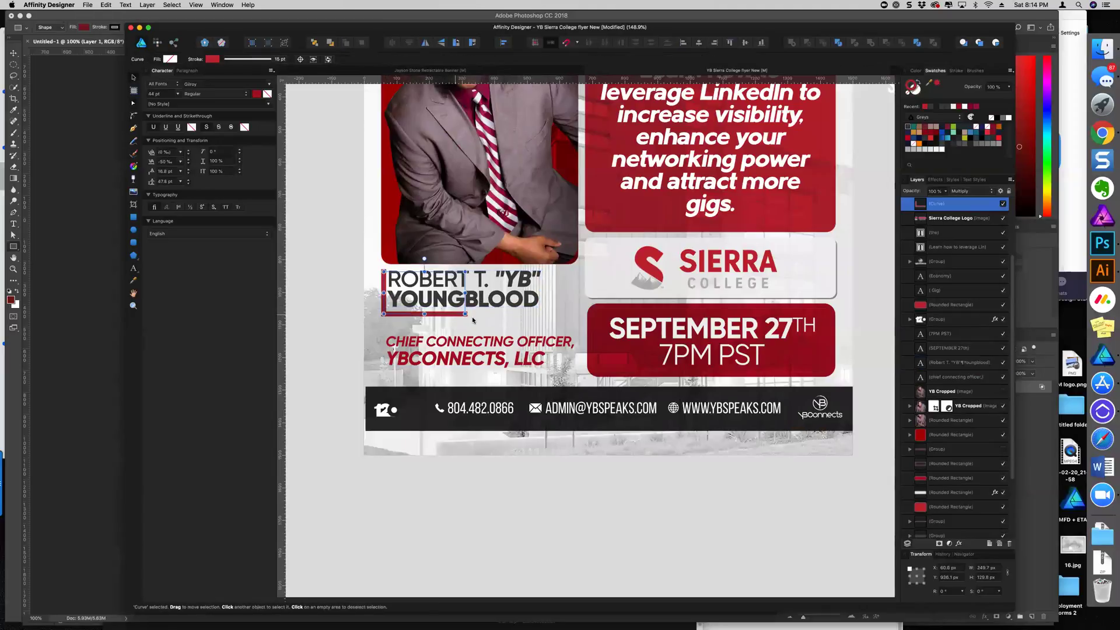
{"action": "scroll", "coordinate": [479, 339], "scroll_direction": "down", "scroll_amount": 3}
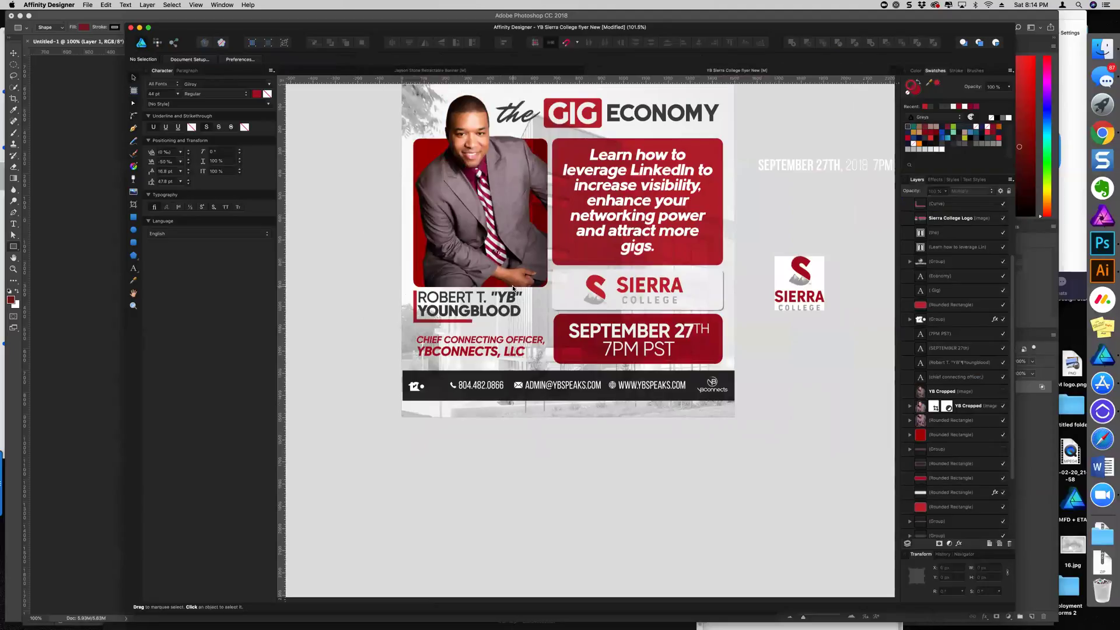
{"action": "left_click_drag", "start_coordinate": [470, 353], "coordinate": [472, 347]}
{"action": "mouse_move", "coordinate": [545, 350]}
{"action": "left_mouse_down"}
{"action": "mouse_move", "coordinate": [526, 356]}
{"action": "mouse_move", "coordinate": [537, 361]}
{"action": "left_mouse_up"}
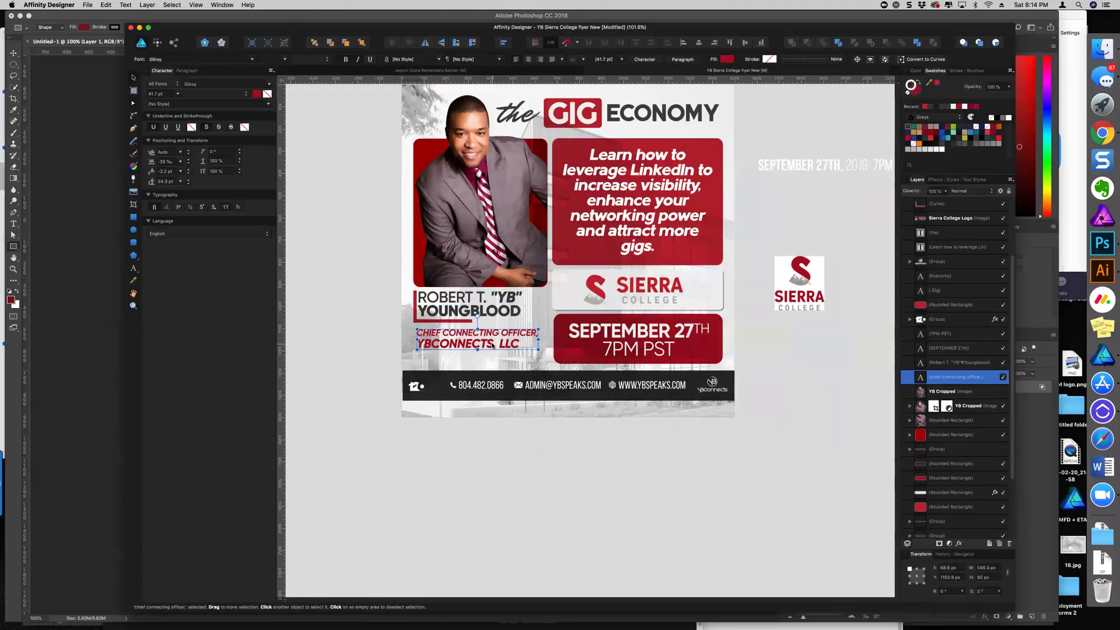
{"action": "left_click", "coordinate": [366, 335]}
{"action": "scroll", "coordinate": [394, 357], "scroll_direction": "up", "scroll_amount": 2}
{"action": "scroll", "coordinate": [416, 387], "scroll_direction": "down", "scroll_amount": 1}
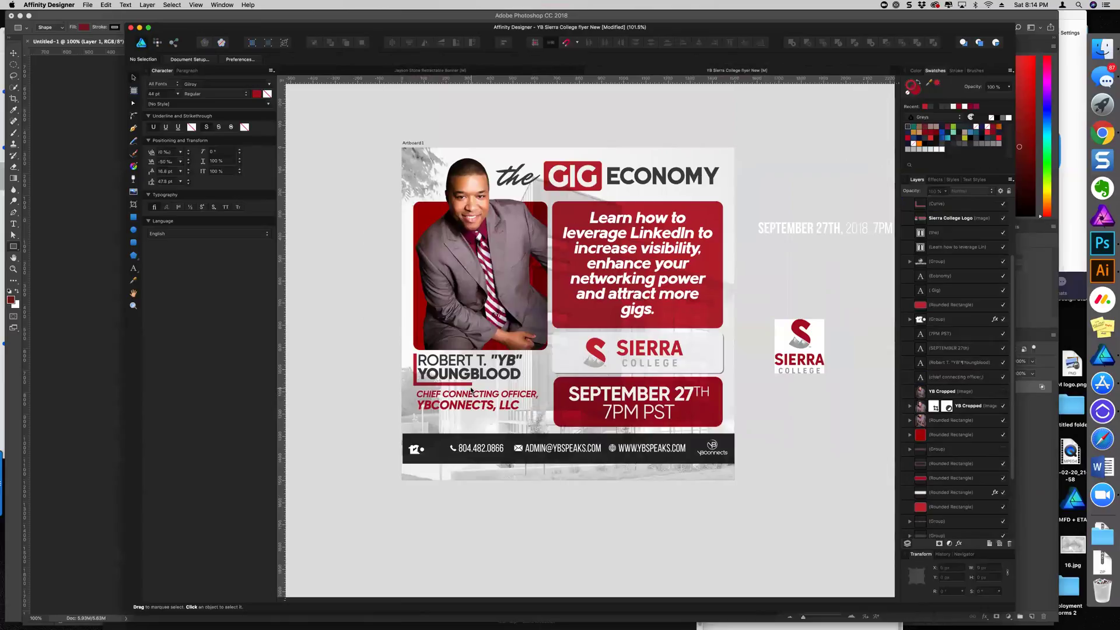
{"action": "left_click", "coordinate": [133, 104]}
{"action": "left_click", "coordinate": [467, 385]}
{"action": "left_click_drag", "start_coordinate": [470, 384], "coordinate": [553, 385]}
{"action": "left_click", "coordinate": [364, 380]}
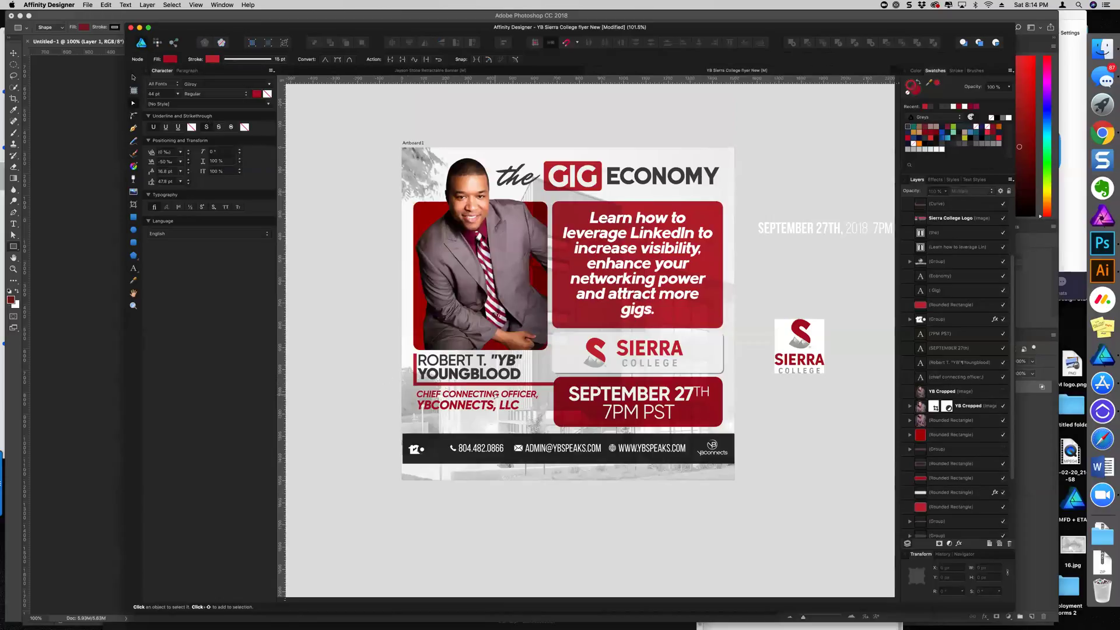
{"action": "scroll", "coordinate": [494, 395], "scroll_direction": "up", "scroll_amount": 3}
Shift the speaker's name slightly right inside the red bracket
{"action": "left_click", "coordinate": [552, 380]}
{"action": "left_click", "coordinate": [586, 379]}
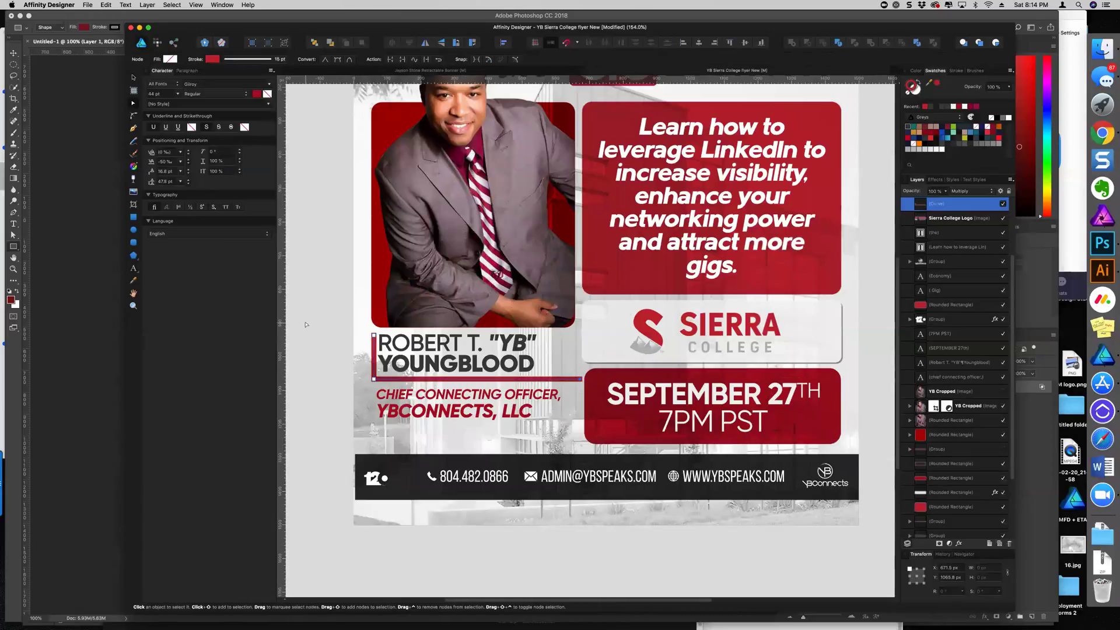
{"action": "left_click", "coordinate": [324, 396]}
{"action": "left_click", "coordinate": [477, 363]}
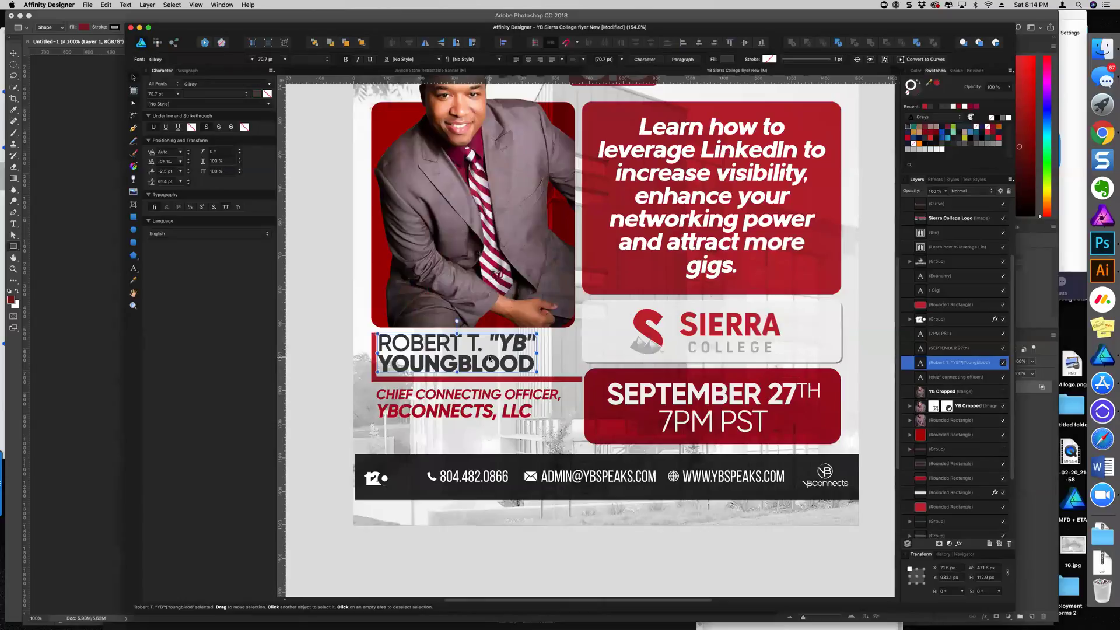
{"action": "left_click_drag", "start_coordinate": [490, 358], "coordinate": [496, 358]}
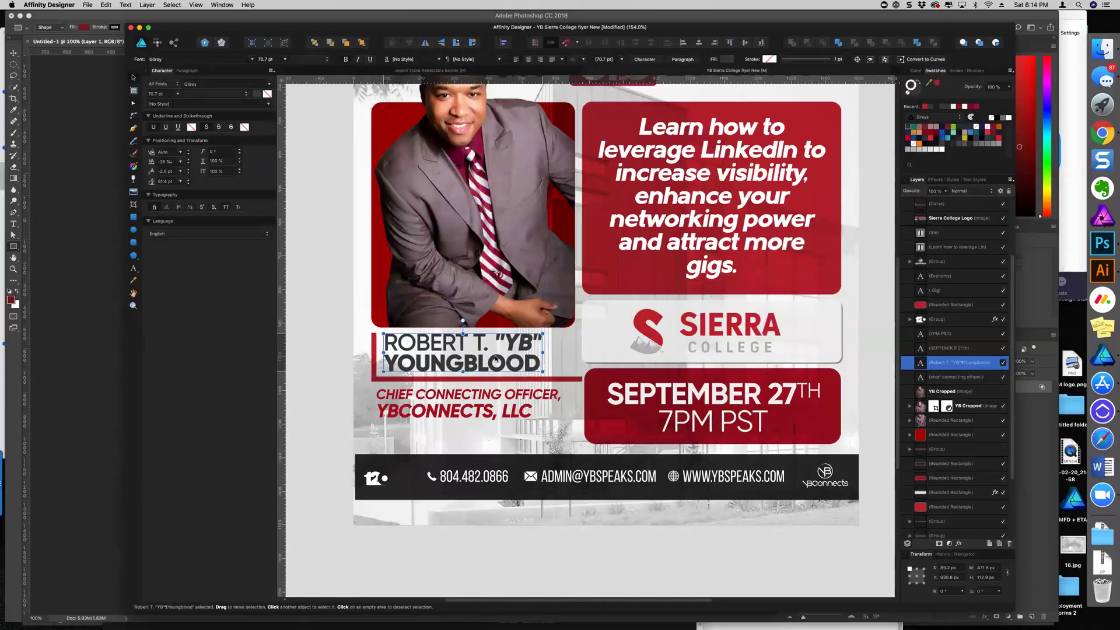
{"action": "left_click", "coordinate": [333, 342]}
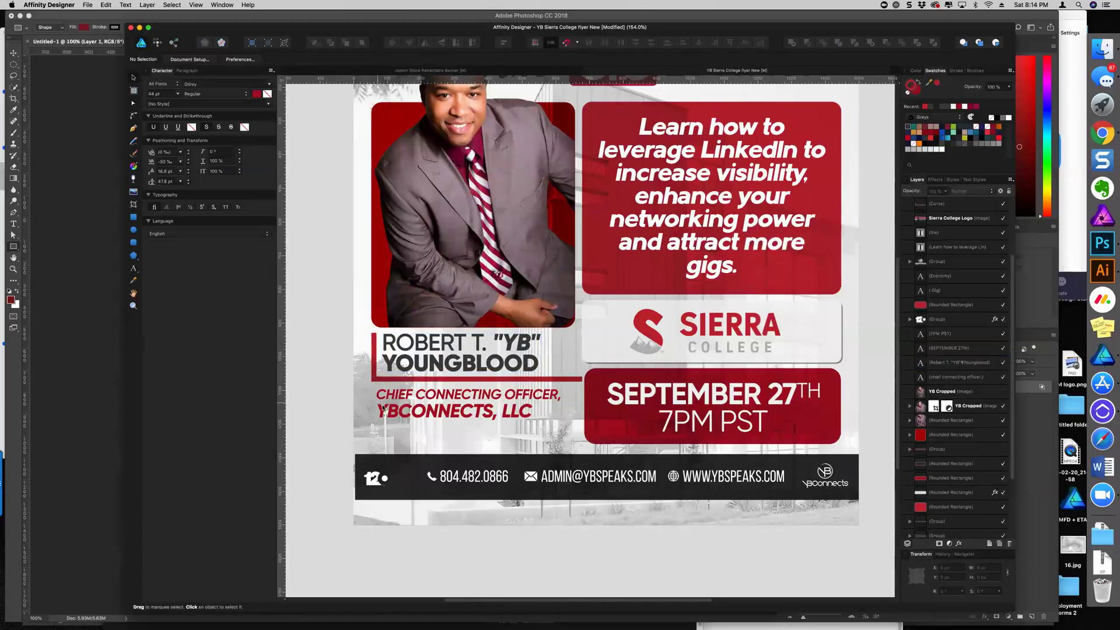
Lower the red bracket, extend its left edge upward with the Node tool, and re-center the name
{"action": "scroll", "coordinate": [383, 408], "scroll_direction": "down", "scroll_amount": 3}
{"action": "left_click_drag", "start_coordinate": [455, 311], "coordinate": [457, 323]}
{"action": "left_click_drag", "start_coordinate": [460, 277], "coordinate": [461, 292]}
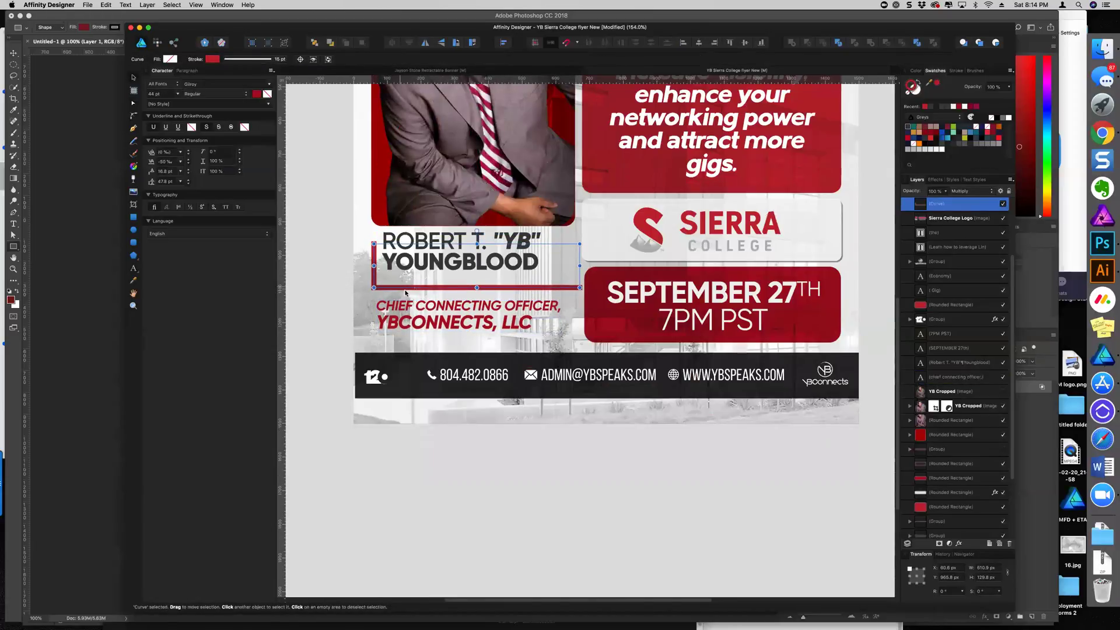
{"action": "left_click", "coordinate": [135, 104]}
{"action": "left_click_drag", "start_coordinate": [374, 244], "coordinate": [374, 235]}
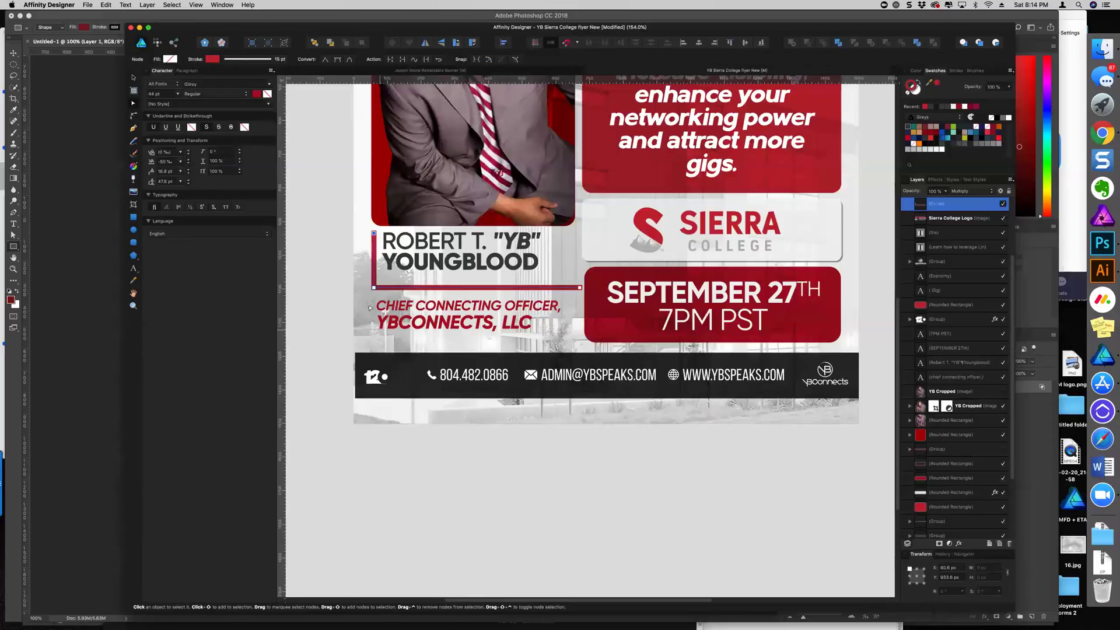
{"action": "left_click", "coordinate": [133, 78]}
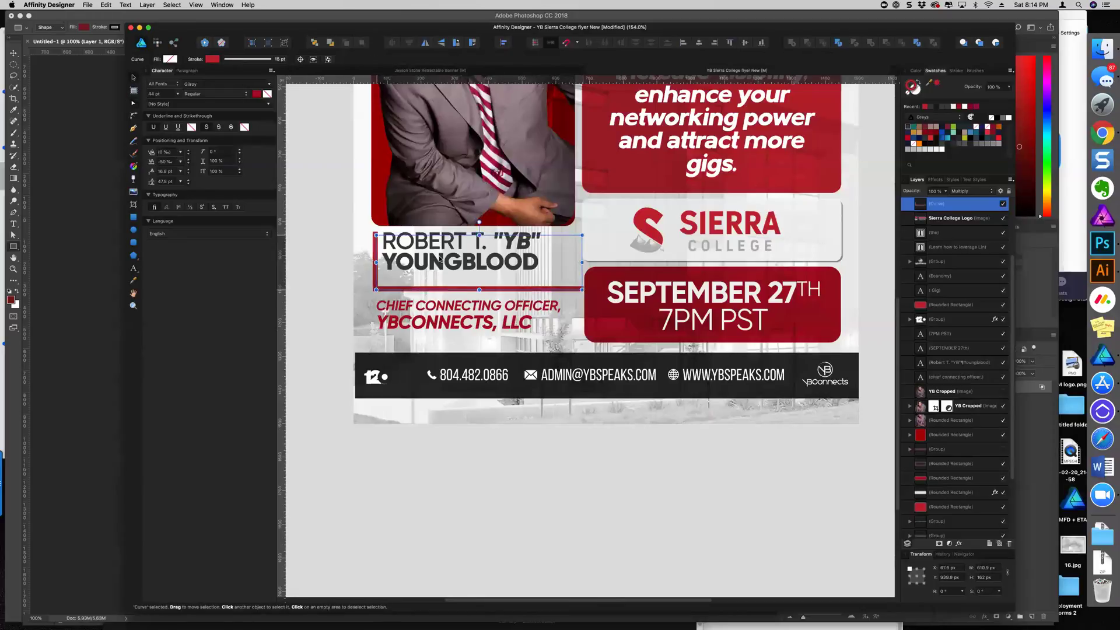
{"action": "left_click_drag", "start_coordinate": [436, 256], "coordinate": [441, 263]}
Select the officer title text and enter text-editing mode
{"action": "scroll", "coordinate": [475, 395], "scroll_direction": "down", "scroll_amount": 3}
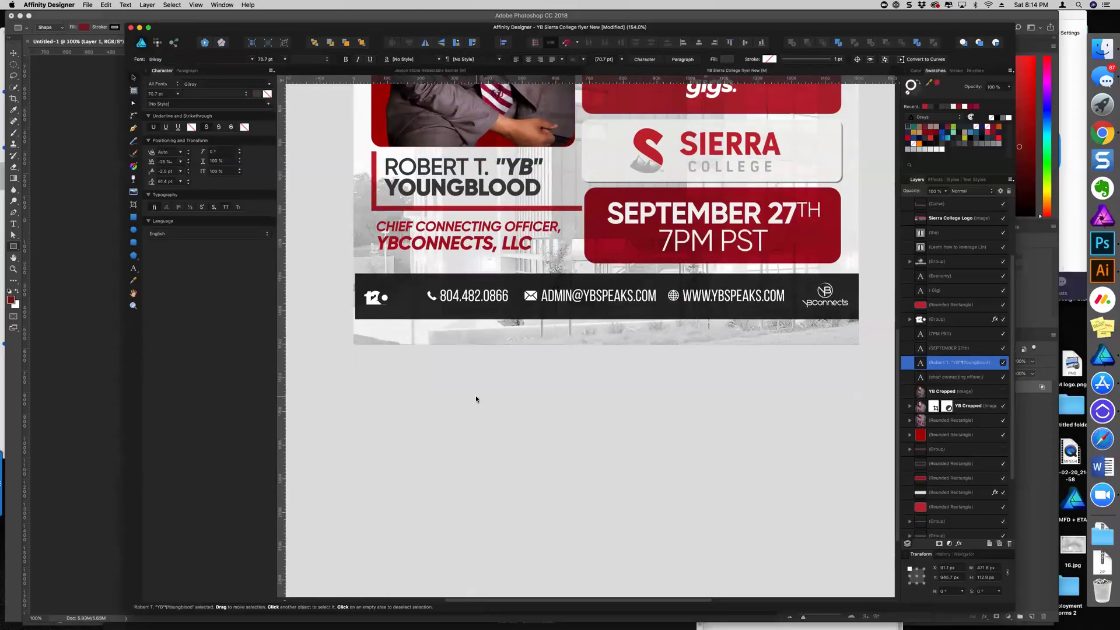
{"action": "scroll", "coordinate": [496, 430], "scroll_direction": "down", "scroll_amount": 2}
{"action": "scroll", "coordinate": [497, 430], "scroll_direction": "up", "scroll_amount": 4}
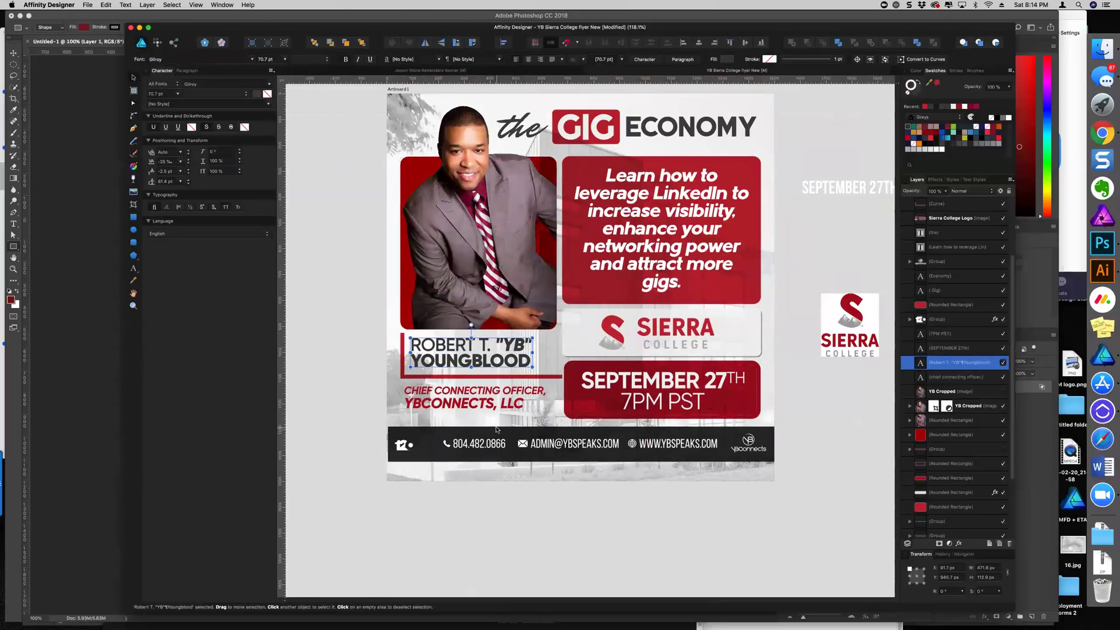
{"action": "left_click", "coordinate": [499, 493]}
{"action": "scroll", "coordinate": [500, 495], "scroll_direction": "up", "scroll_amount": 1}
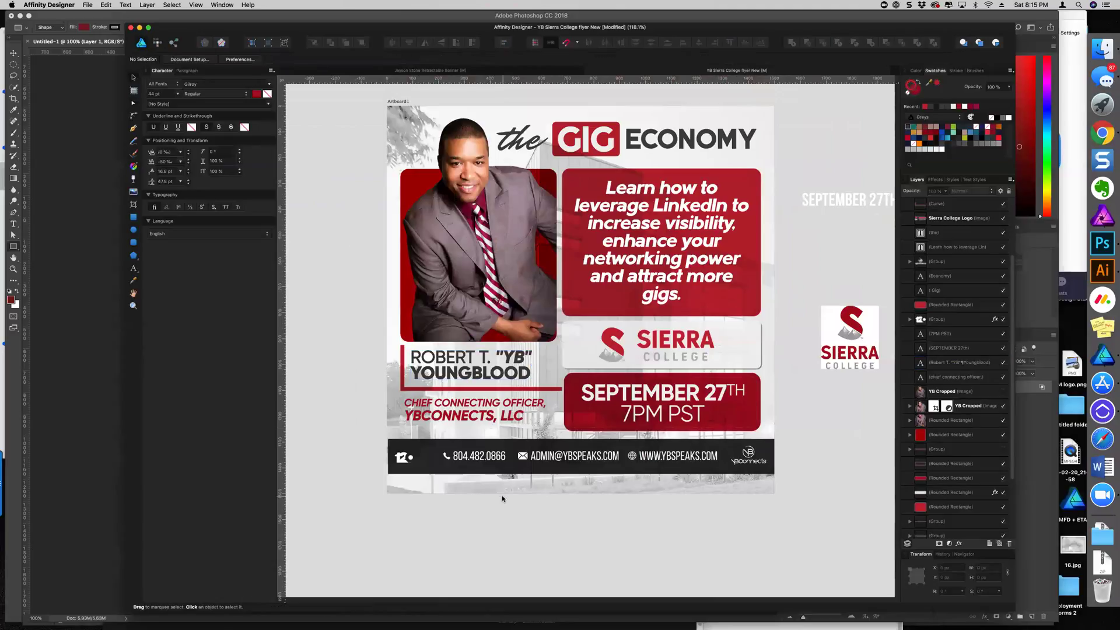
{"action": "scroll", "coordinate": [503, 499], "scroll_direction": "down", "scroll_amount": 2}
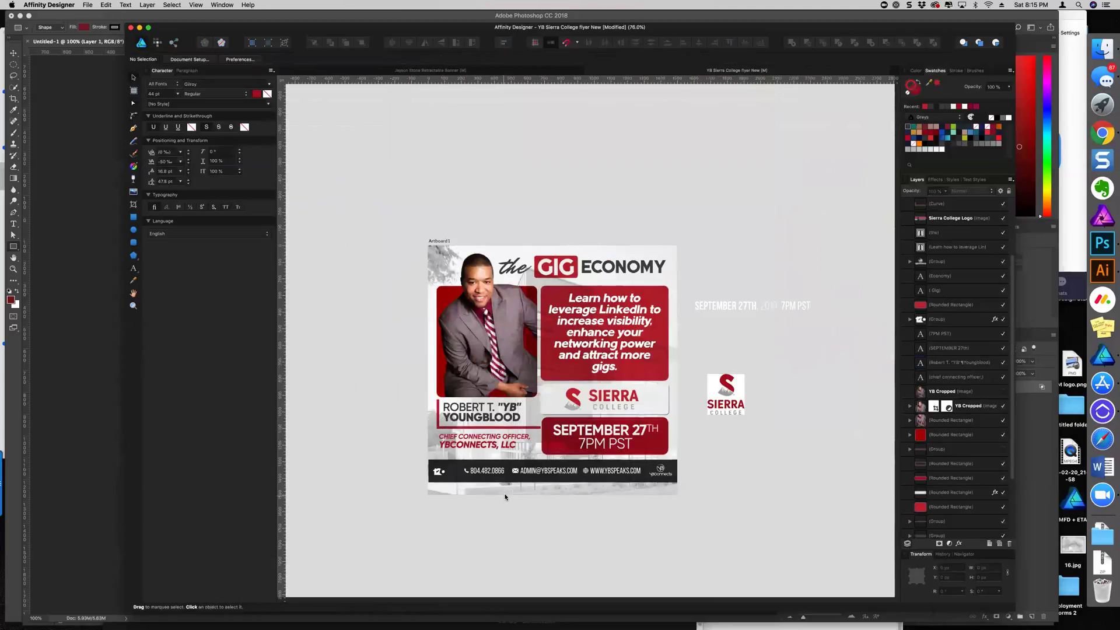
{"action": "left_click", "coordinate": [493, 445]}
{"action": "double_click", "coordinate": [493, 447]}
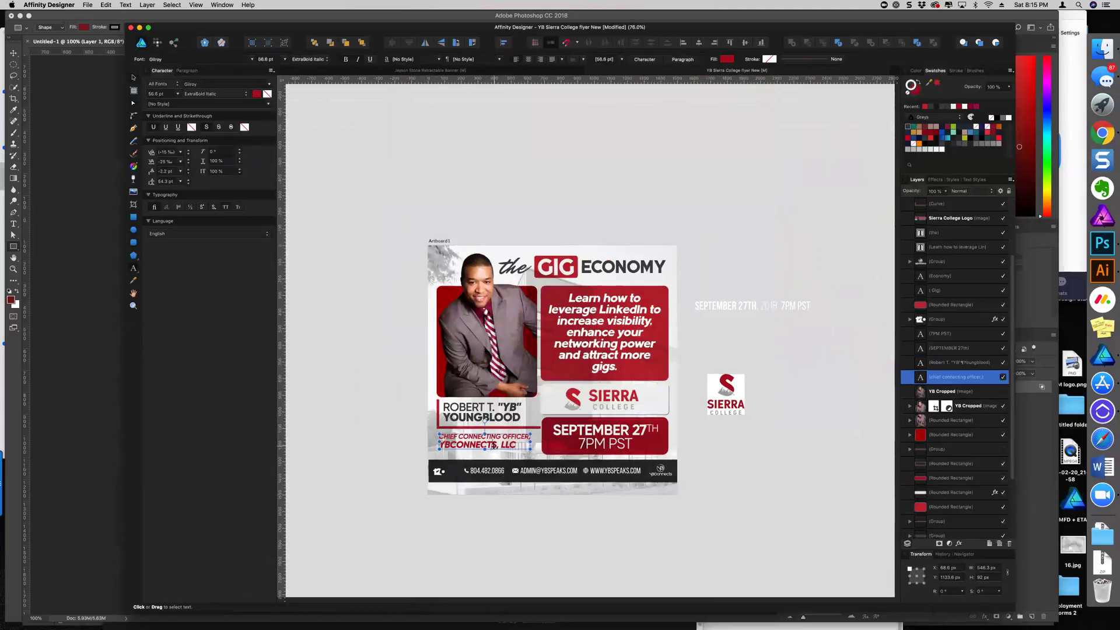
{"action": "left_click", "coordinate": [493, 444]}
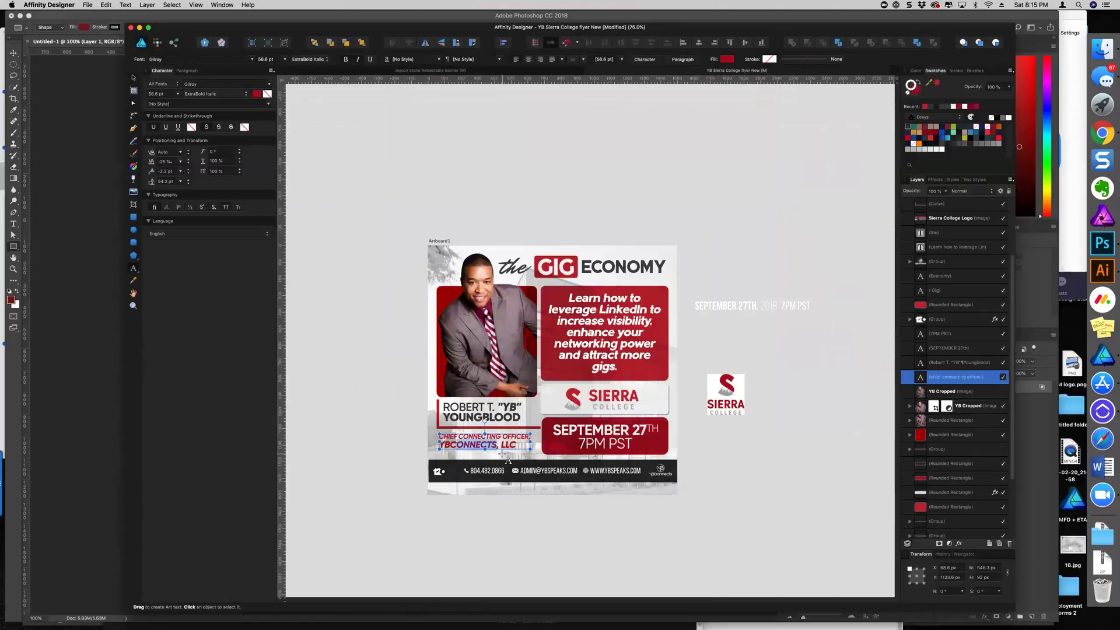
Correct the company name in the officer text to read 'YBConnects'
{"action": "key", "text": "BackSpace"}
{"action": "key", "text": "BackSpace"}
{"action": "key", "text": "BackSpace"}
{"action": "key", "text": "Escape"}
{"action": "key", "text": "super+z"}
{"action": "type", "text": "nects"}
{"action": "key", "text": "Escape"}
Set the officer text stroke to None and nudge the text slightly up
{"action": "left_click_drag", "start_coordinate": [508, 446], "coordinate": [439, 436]}
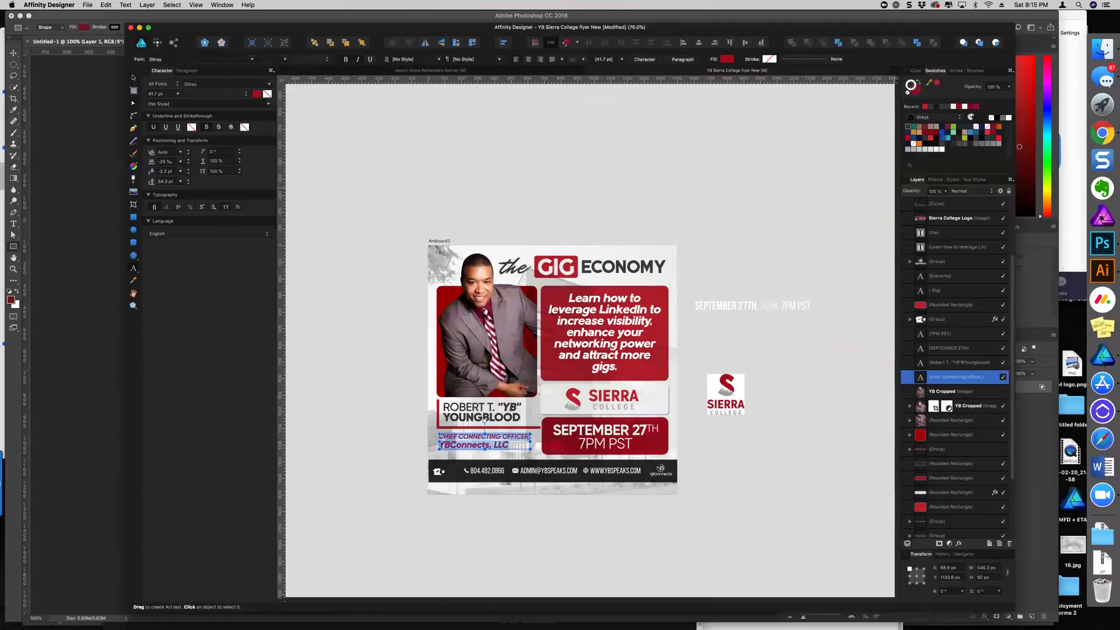
{"action": "left_click", "coordinate": [911, 128]}
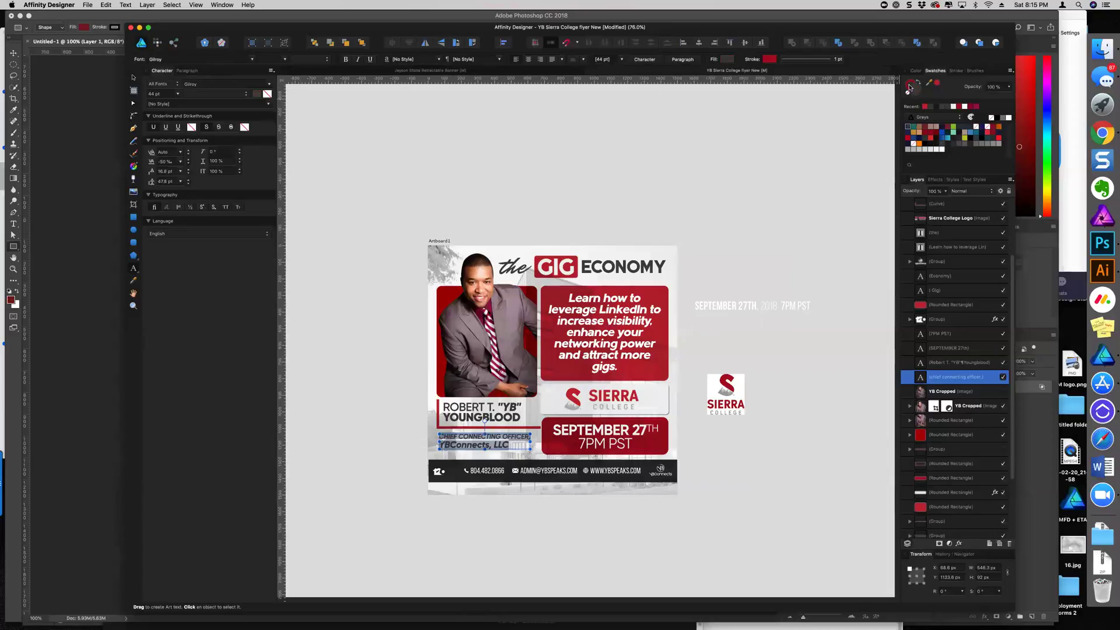
{"action": "left_click", "coordinate": [909, 93]}
{"action": "key", "text": "Escape"}
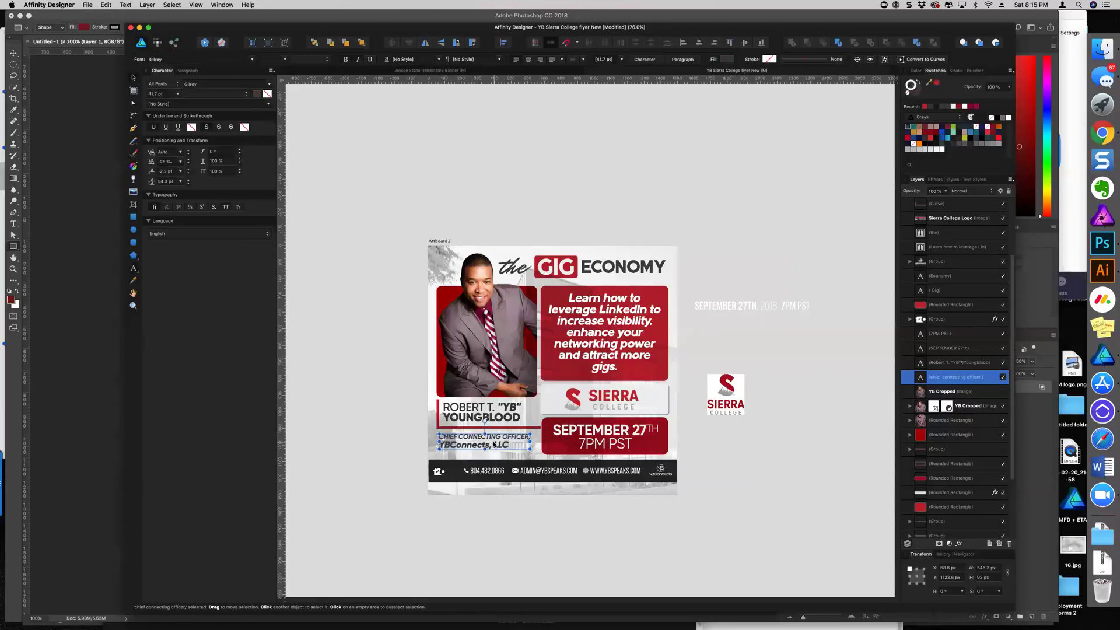
{"action": "left_click_drag", "start_coordinate": [497, 442], "coordinate": [496, 440]}
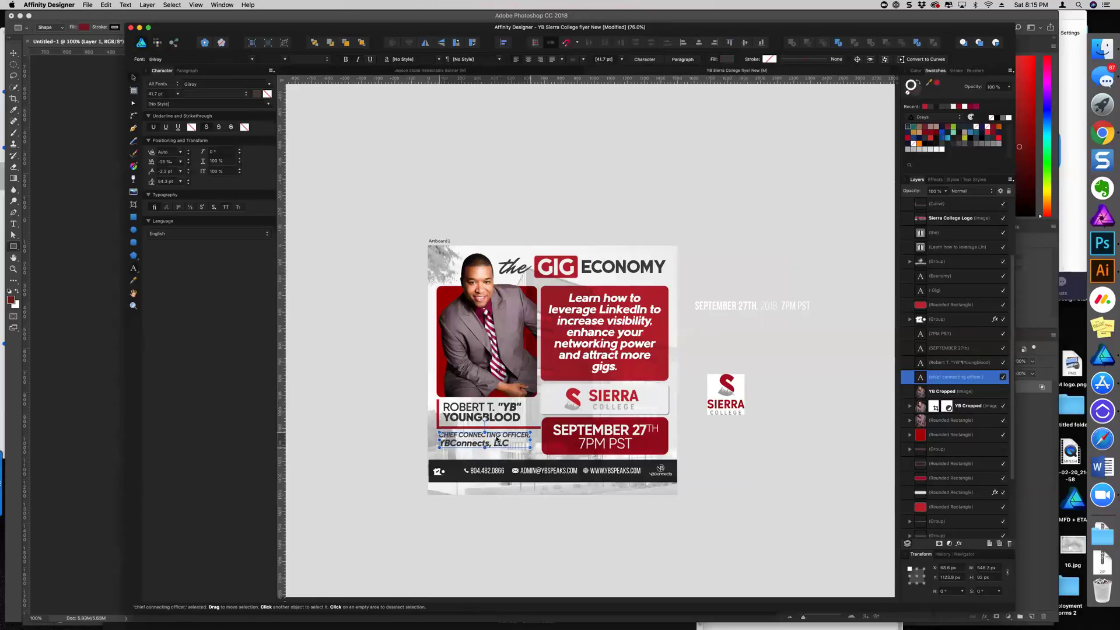
{"action": "left_click", "coordinate": [348, 368]}
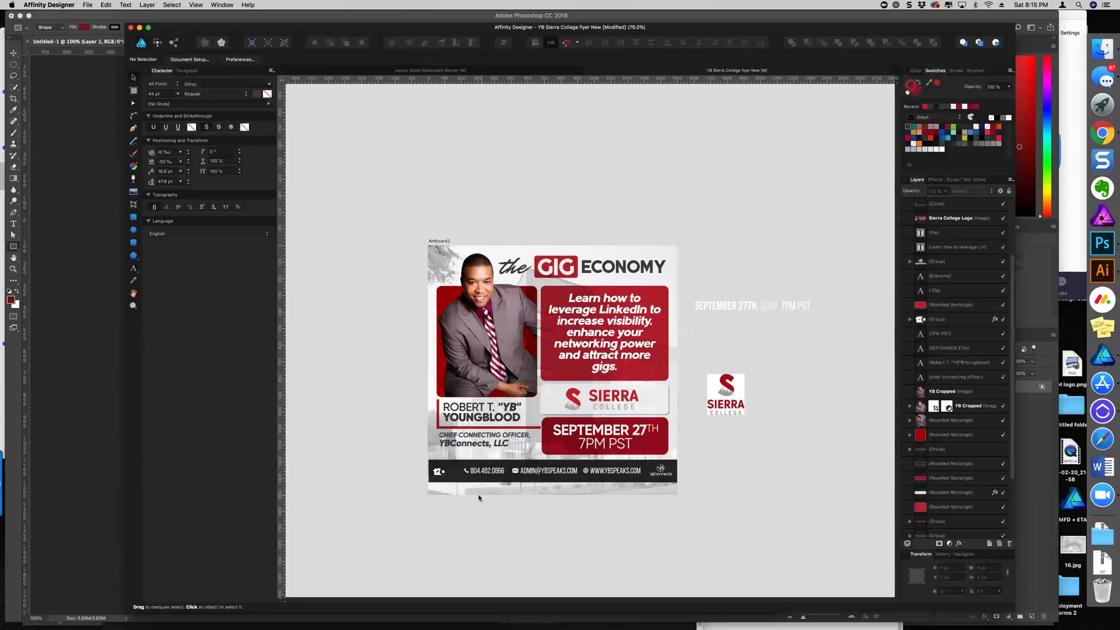
Move the phone icon inside the contact group to the left of the number
{"action": "scroll", "coordinate": [479, 498], "scroll_direction": "up", "scroll_amount": 5}
{"action": "left_click", "coordinate": [461, 432]}
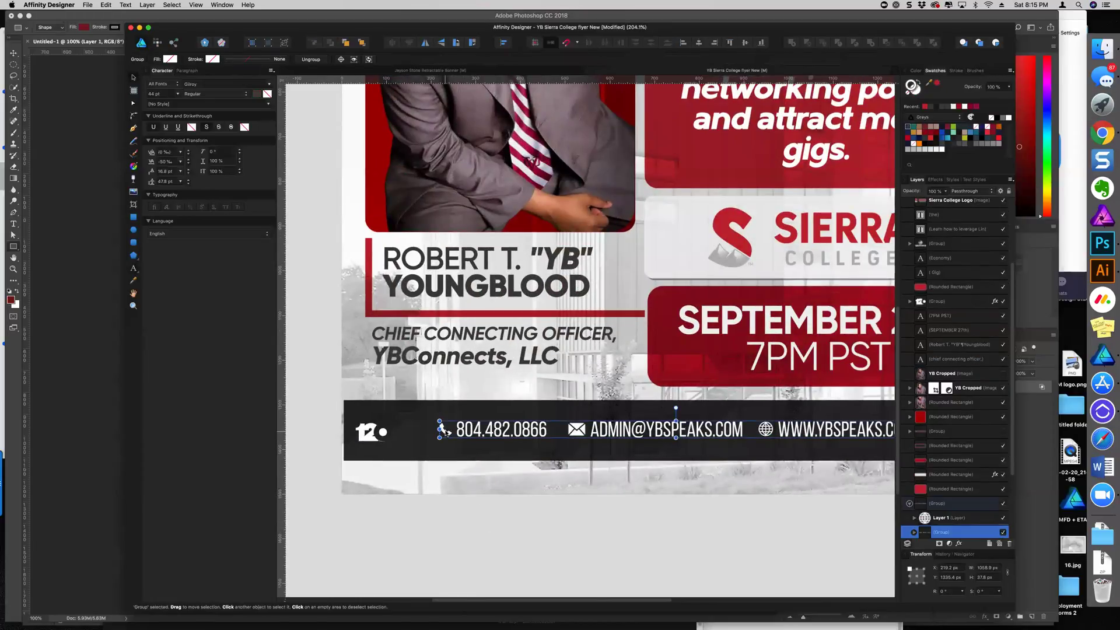
{"action": "double_click", "coordinate": [445, 432]}
{"action": "scroll", "coordinate": [443, 432], "scroll_direction": "up", "scroll_amount": 2}
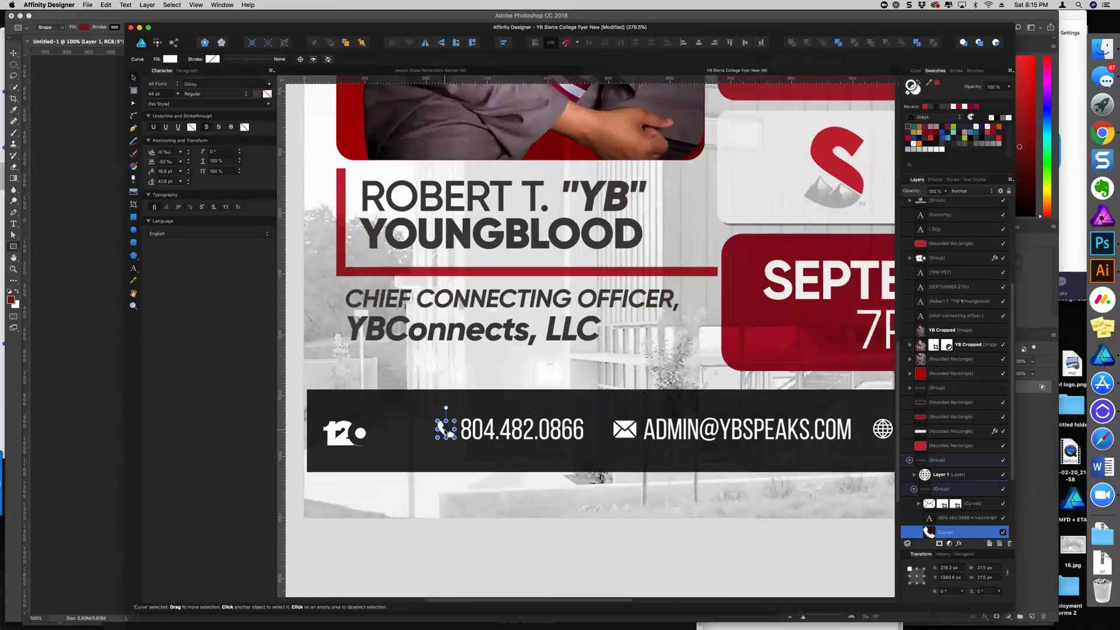
{"action": "left_click_drag", "start_coordinate": [430, 431], "coordinate": [423, 432]}
Add a space before the website address and shift the contact text slightly
{"action": "left_click", "coordinate": [496, 432]}
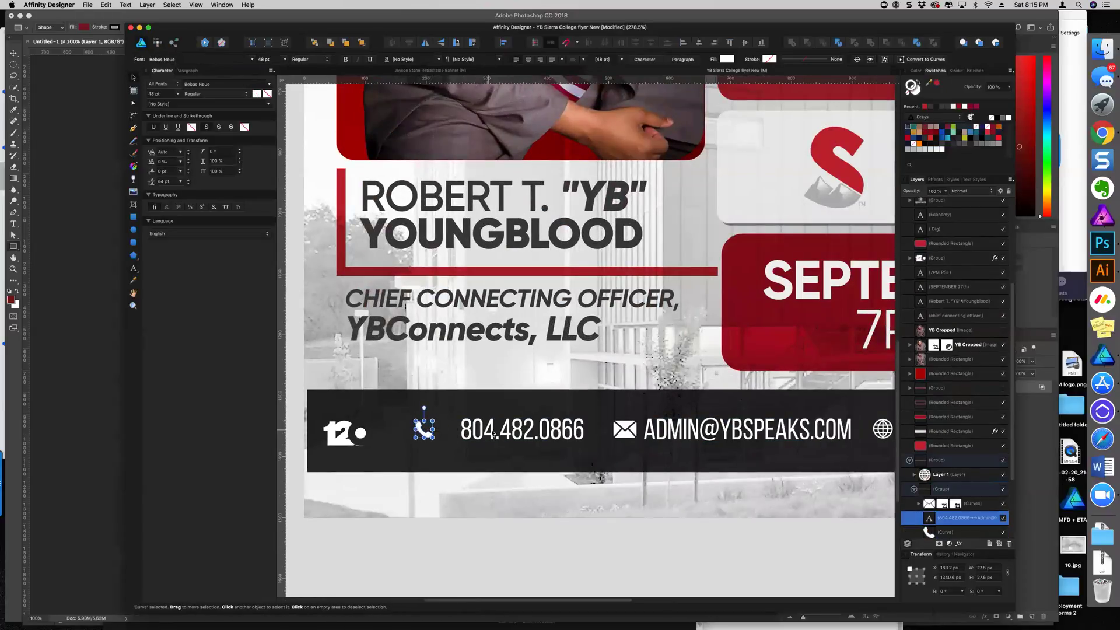
{"action": "triple_click", "coordinate": [563, 431]}
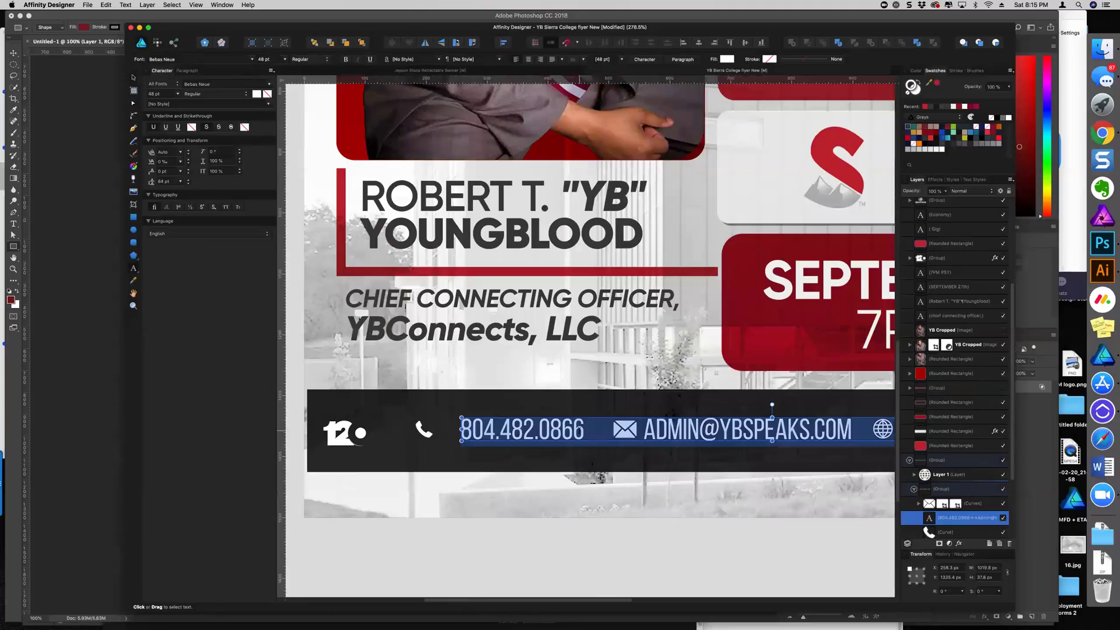
{"action": "key", "text": "super+0"}
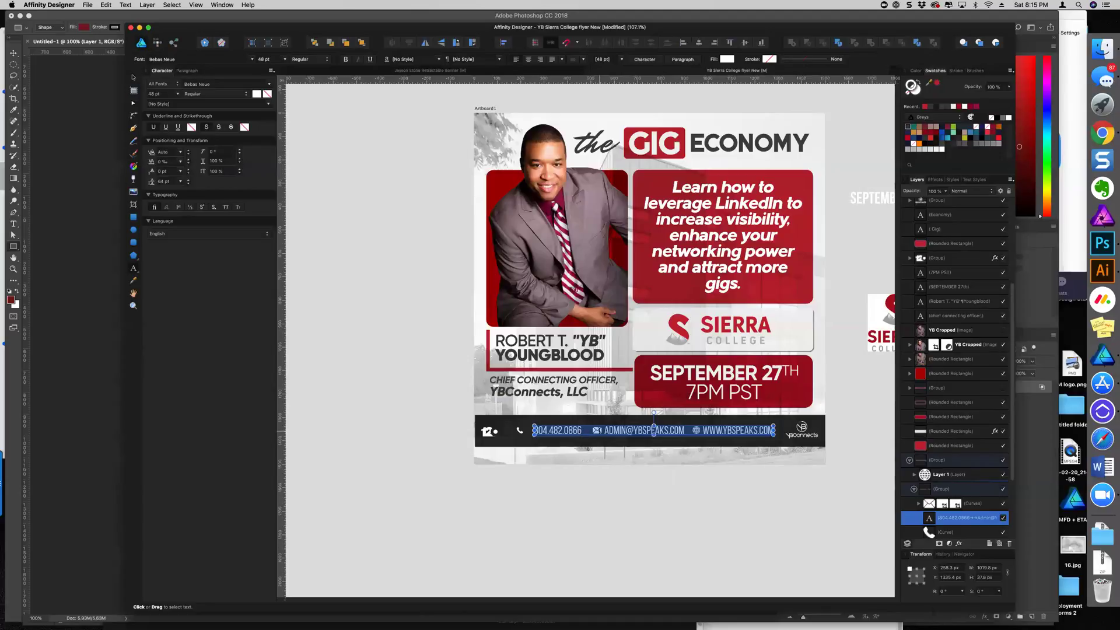
{"action": "scroll", "coordinate": [599, 430], "scroll_direction": "up", "scroll_amount": 5}
{"action": "left_click", "coordinate": [615, 430]}
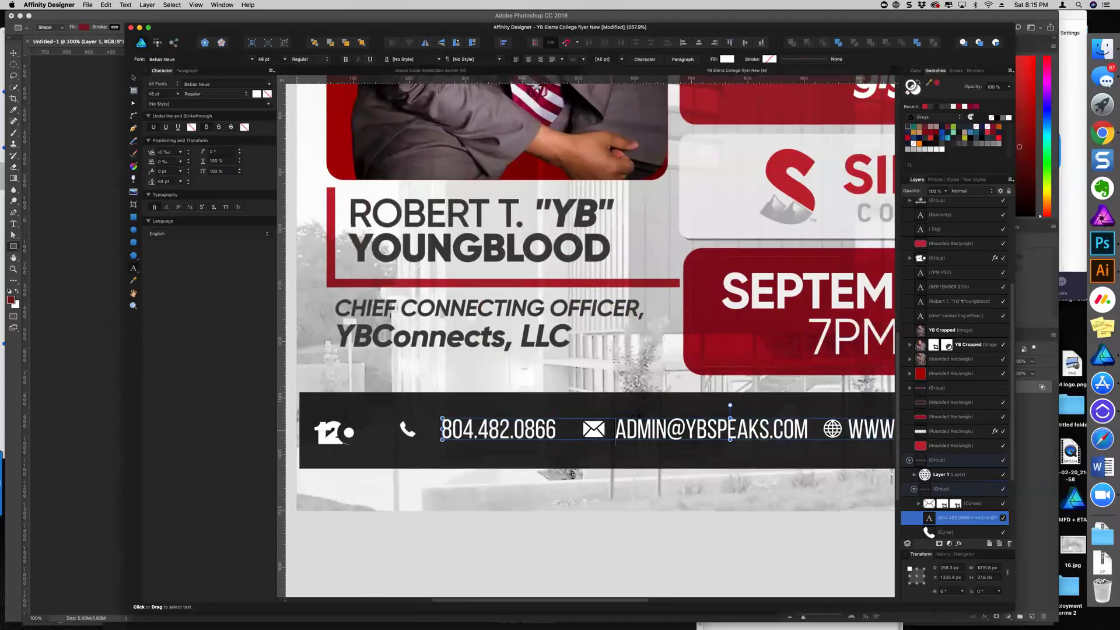
{"action": "scroll", "coordinate": [599, 430], "scroll_direction": "down", "scroll_amount": 5}
{"action": "scroll", "coordinate": [599, 431], "scroll_direction": "right", "scroll_amount": 2}
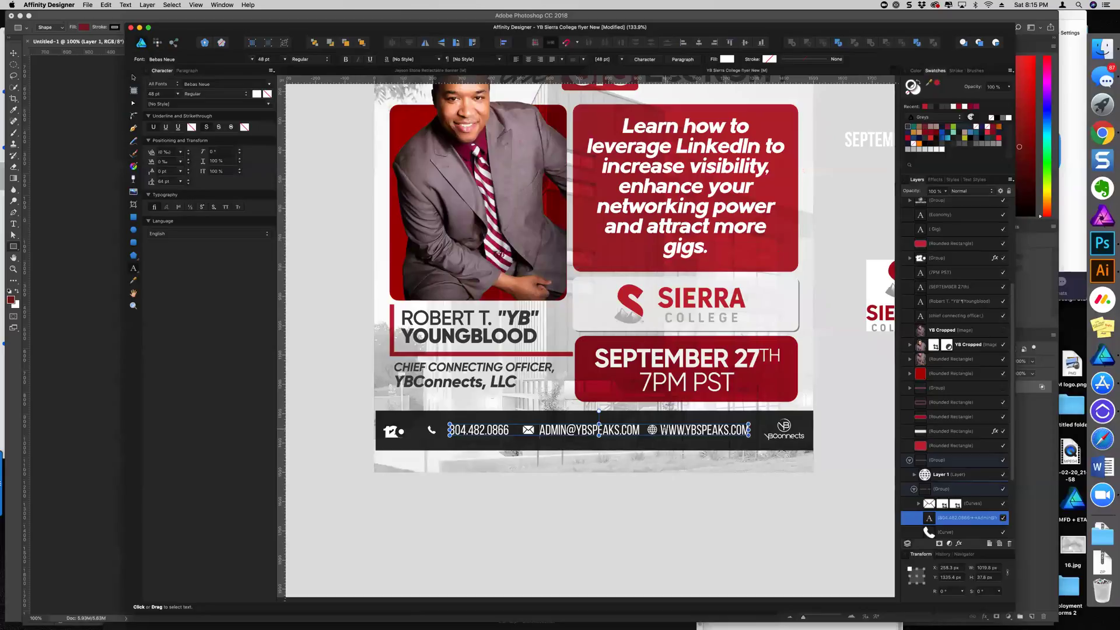
{"action": "key", "text": "Escape"}
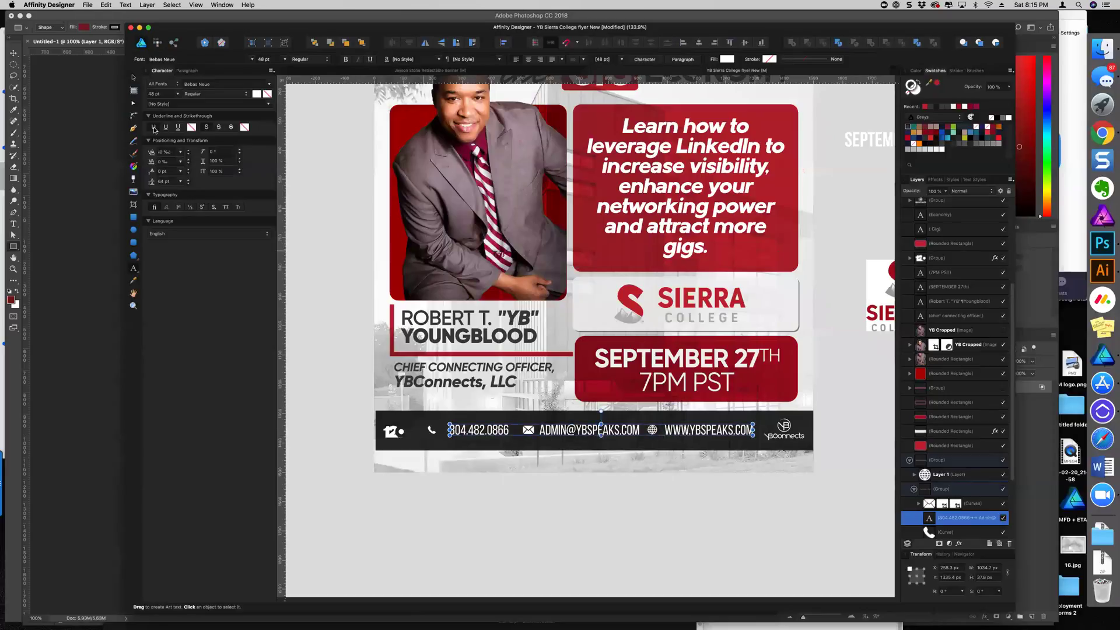
{"action": "left_click", "coordinate": [133, 77]}
{"action": "scroll", "coordinate": [486, 405], "scroll_direction": "up", "scroll_amount": 3}
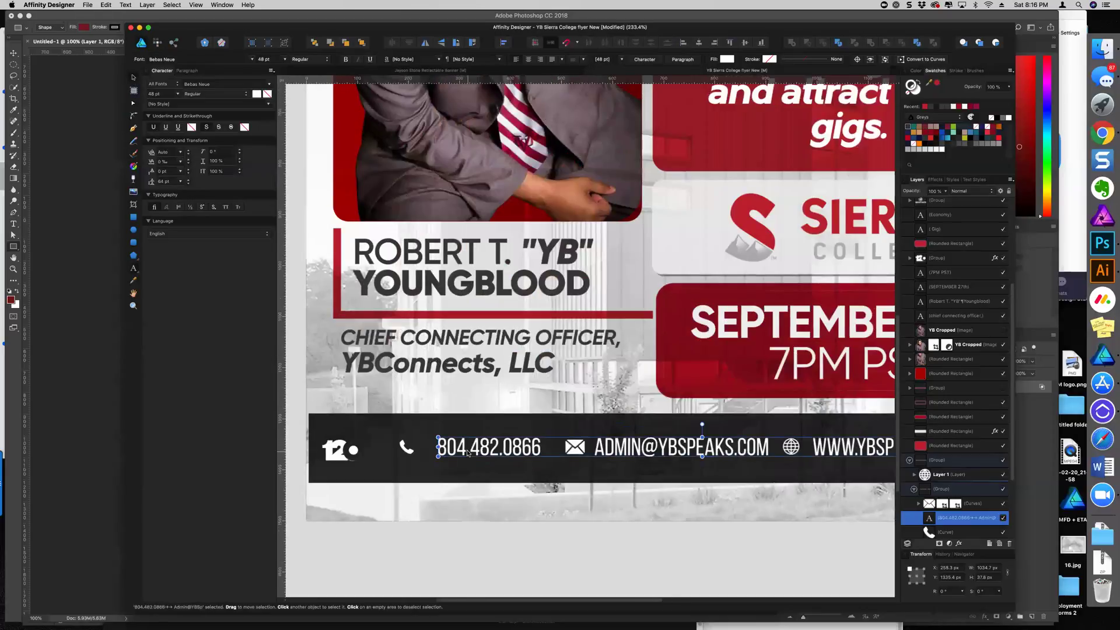
{"action": "left_click_drag", "start_coordinate": [453, 450], "coordinate": [452, 449]}
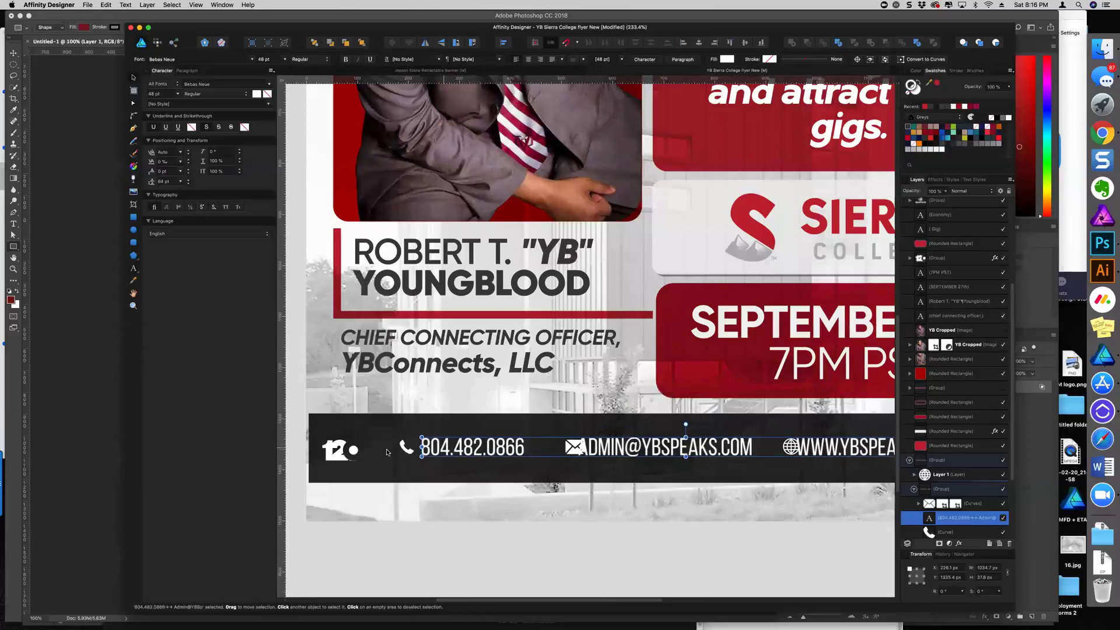
Resize the phone icon and move the envelope icon beside the e-mail address
{"action": "scroll", "coordinate": [412, 455], "scroll_direction": "up", "scroll_amount": 4}
{"action": "left_click", "coordinate": [450, 464]}
{"action": "left_click_drag", "start_coordinate": [455, 460], "coordinate": [443, 460]}
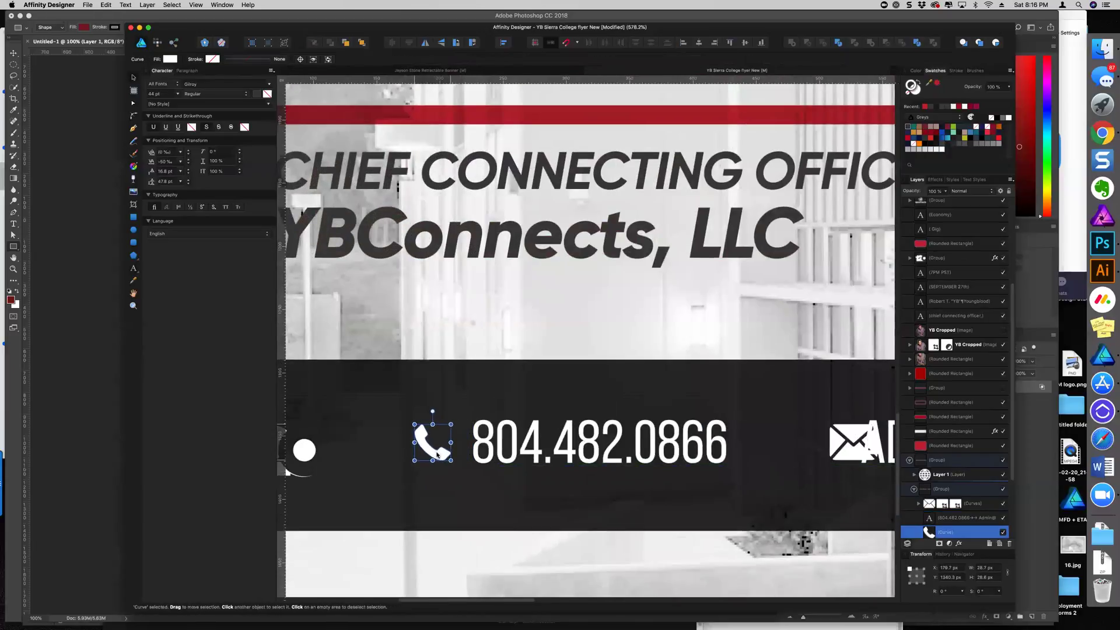
{"action": "scroll", "coordinate": [441, 450], "scroll_direction": "down", "scroll_amount": 3}
{"action": "left_click_drag", "start_coordinate": [660, 450], "coordinate": [580, 454]}
{"action": "scroll", "coordinate": [639, 452], "scroll_direction": "right", "scroll_amount": 6}
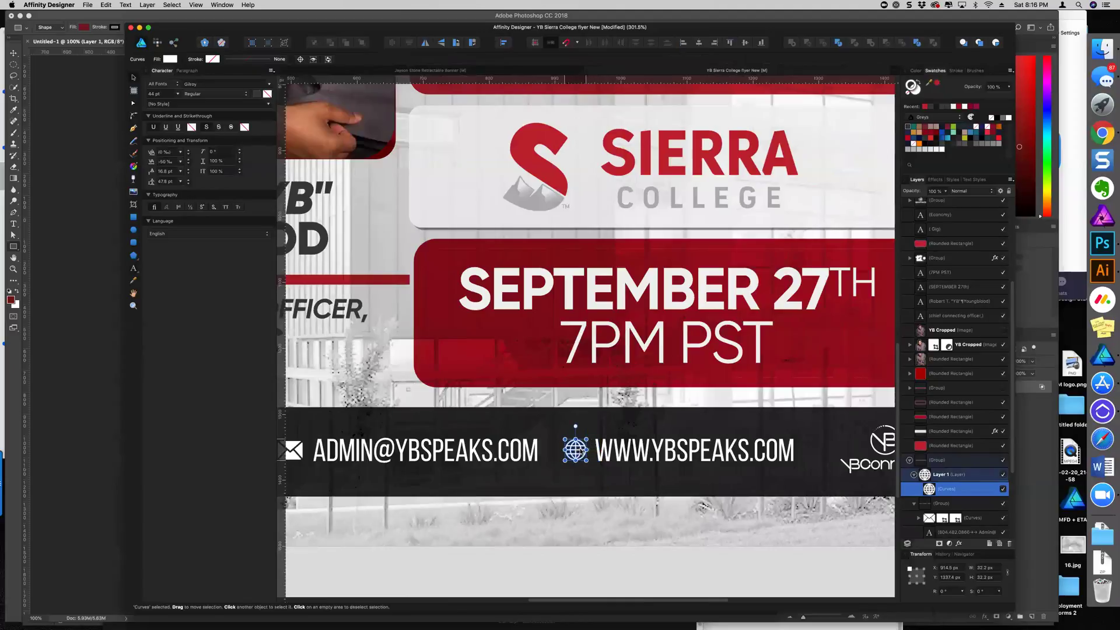
{"action": "scroll", "coordinate": [582, 452], "scroll_direction": "down", "scroll_amount": 5}
{"action": "scroll", "coordinate": [582, 452], "scroll_direction": "up", "scroll_amount": 5}
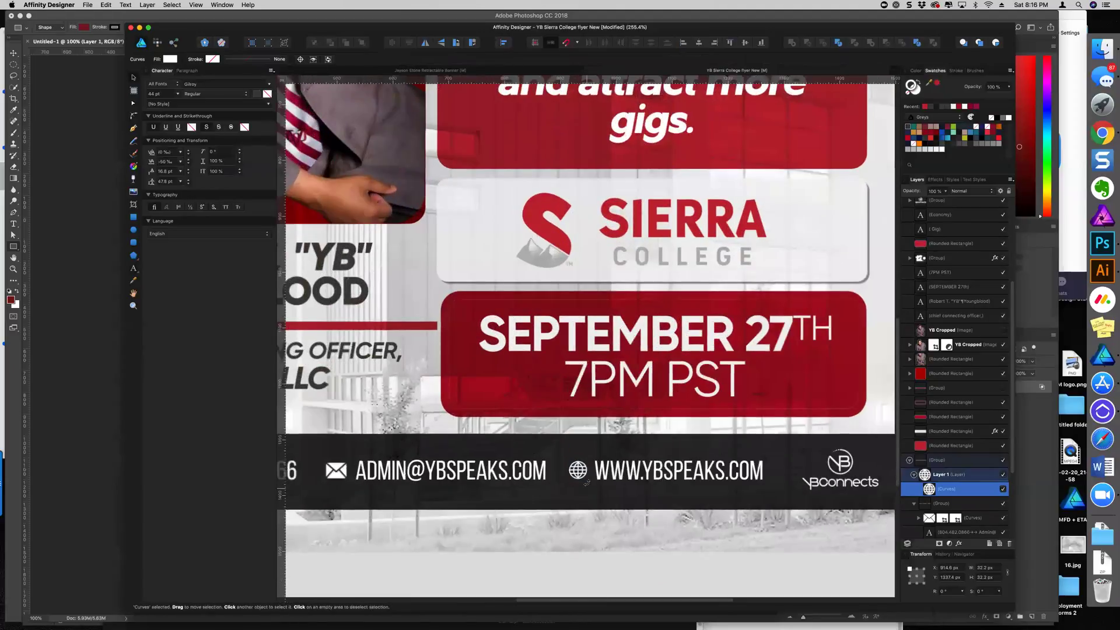
{"action": "left_click_drag", "start_coordinate": [589, 484], "coordinate": [586, 480]}
{"action": "scroll", "coordinate": [586, 480], "scroll_direction": "down", "scroll_amount": 6}
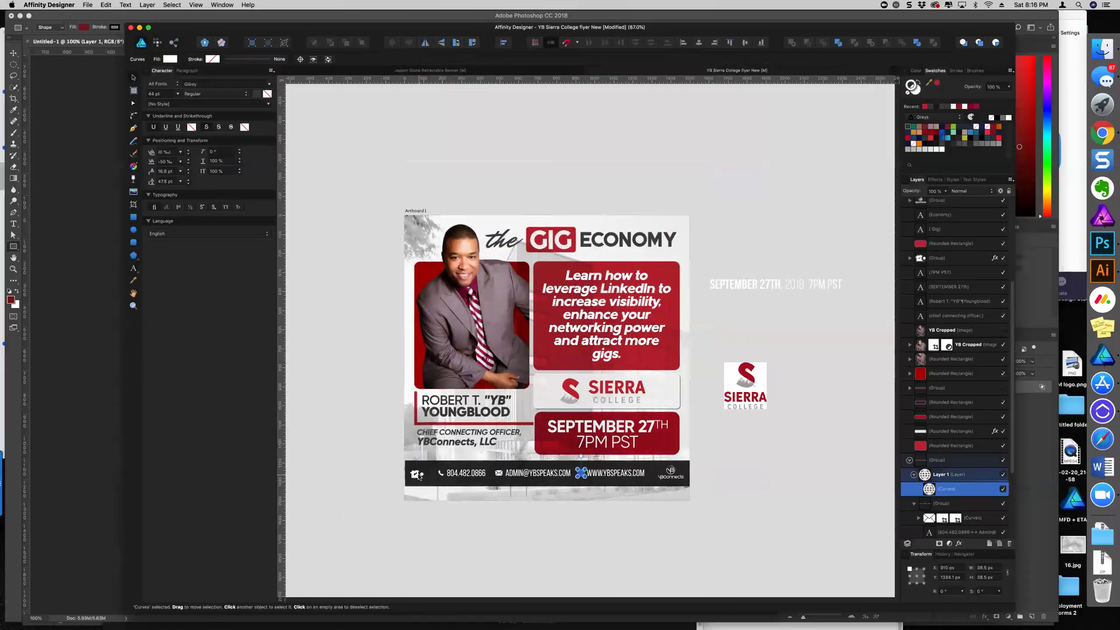
{"action": "left_click", "coordinate": [417, 474]}
{"action": "scroll", "coordinate": [418, 483], "scroll_direction": "up", "scroll_amount": 3}
{"action": "scroll", "coordinate": [425, 490], "scroll_direction": "down", "scroll_amount": 5}
Try moving the small icon group to the contact bar's right end, then undo it
{"action": "scroll", "coordinate": [420, 376], "scroll_direction": "up", "scroll_amount": 5}
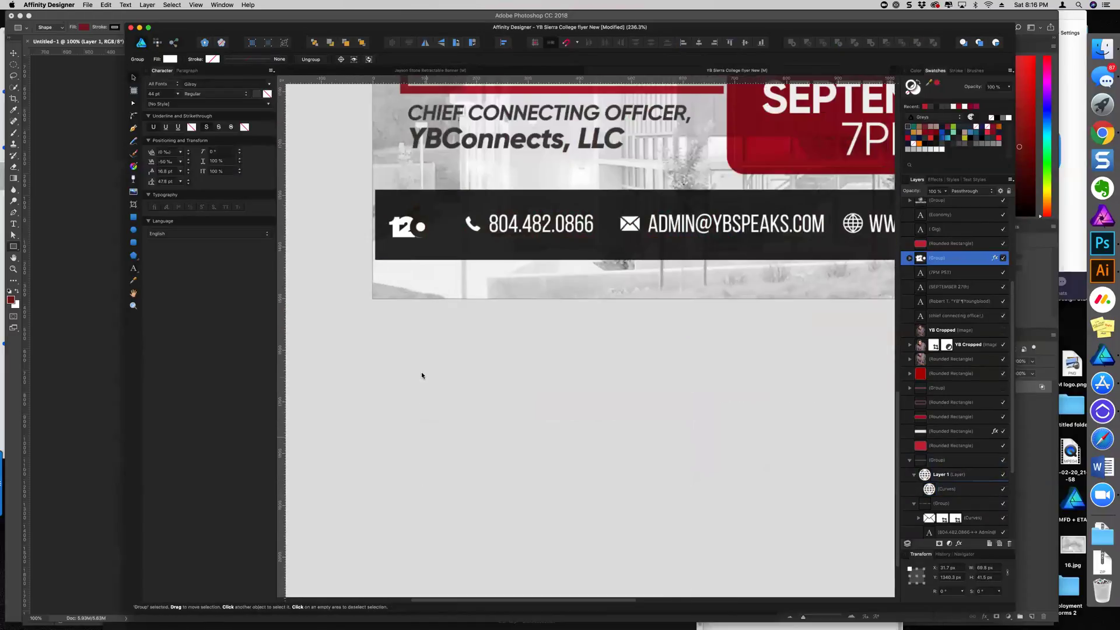
{"action": "scroll", "coordinate": [394, 322], "scroll_direction": "up", "scroll_amount": 2}
{"action": "left_click", "coordinate": [378, 276]}
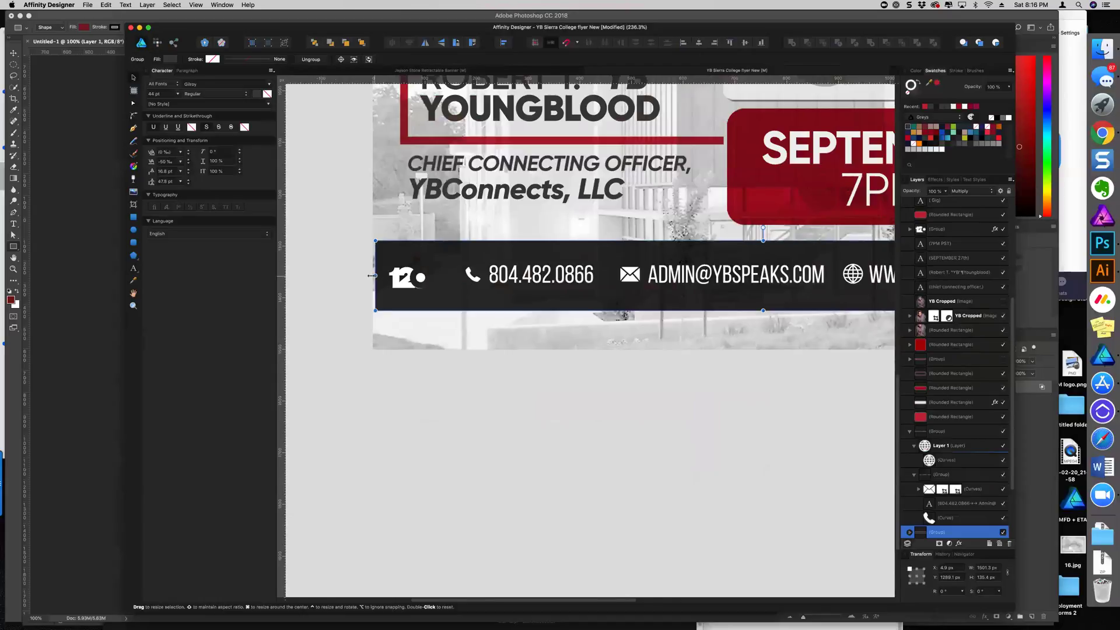
{"action": "left_click", "coordinate": [404, 277]}
{"action": "scroll", "coordinate": [407, 278], "scroll_direction": "down", "scroll_amount": 5}
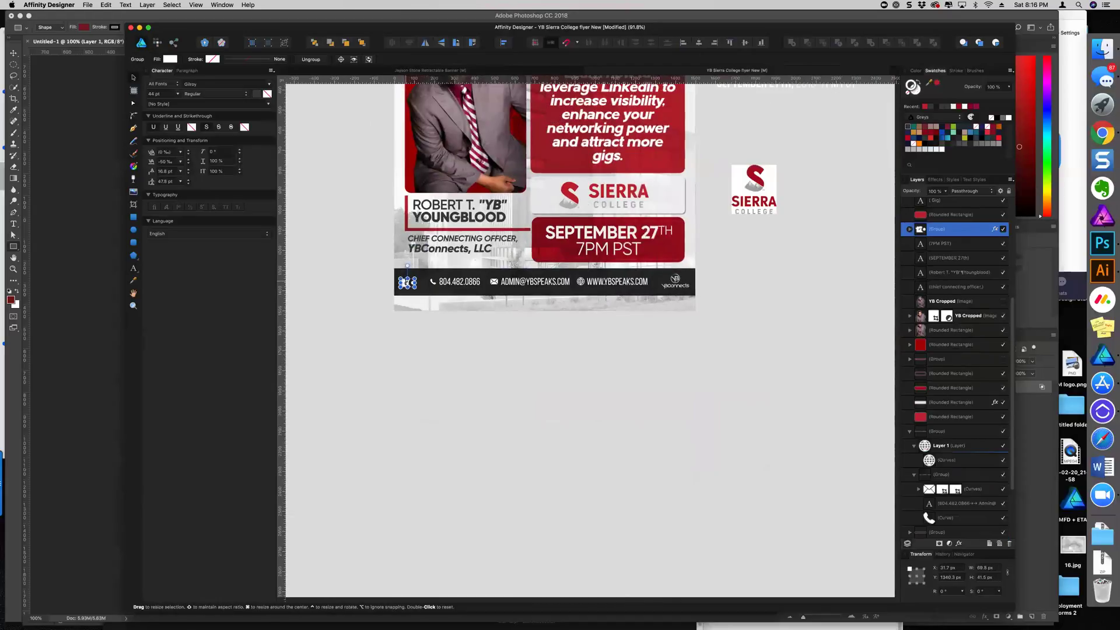
{"action": "left_click_drag", "start_coordinate": [406, 282], "coordinate": [680, 284]}
{"action": "key", "text": "super+z"}
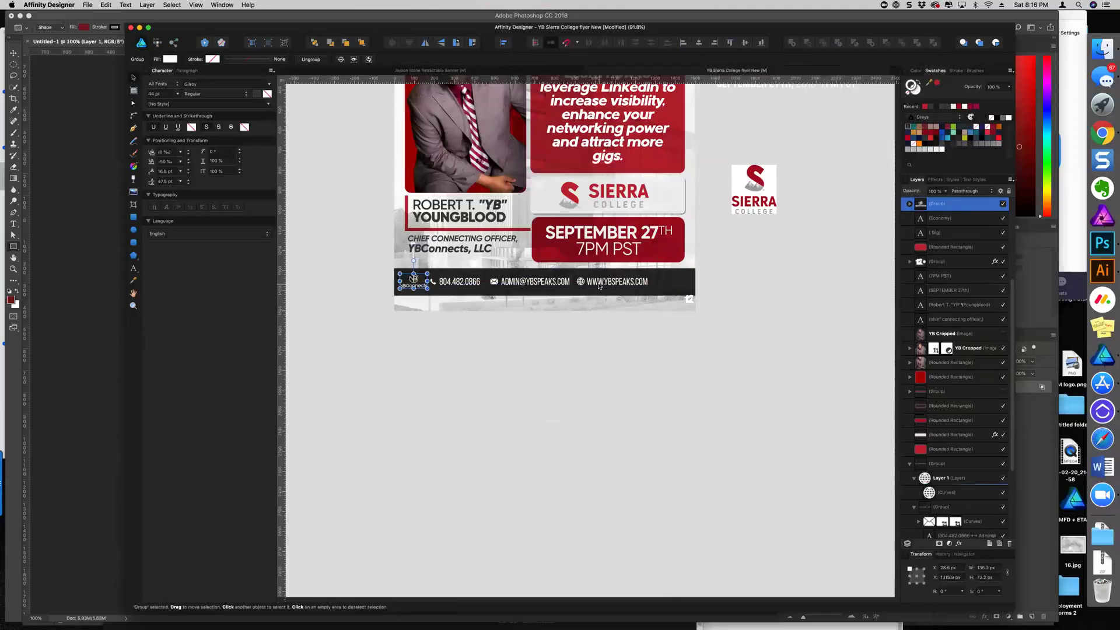
Shift the phone, e-mail and website group slightly to the right
{"action": "left_click", "coordinate": [599, 286]}
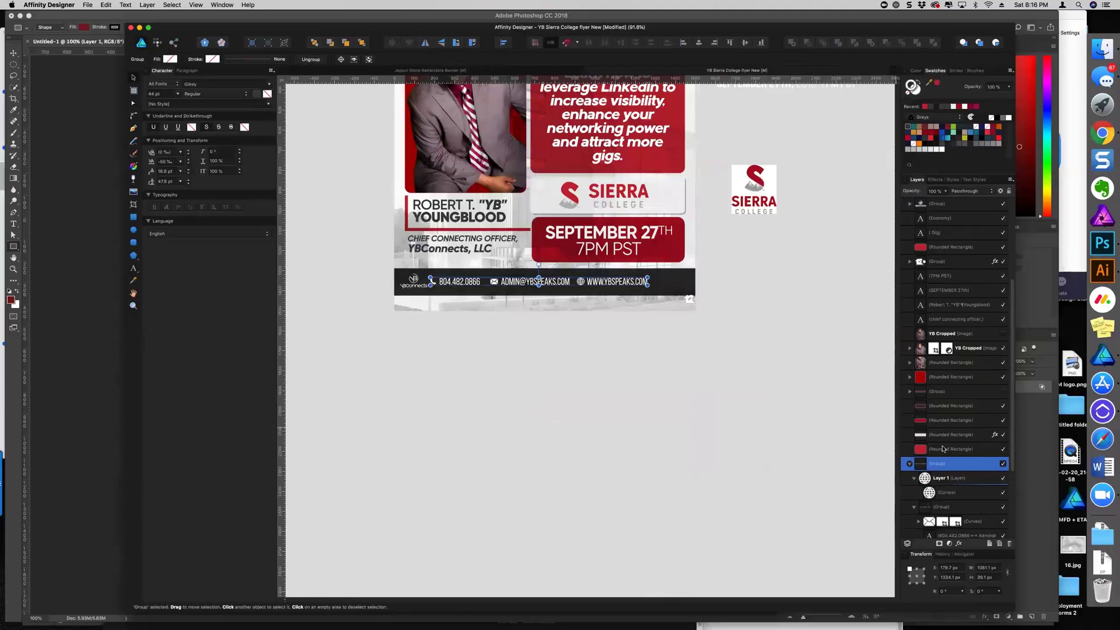
{"action": "left_click_drag", "start_coordinate": [622, 285], "coordinate": [628, 285]}
{"action": "scroll", "coordinate": [410, 284], "scroll_direction": "up", "scroll_amount": 3}
{"action": "scroll", "coordinate": [408, 284], "scroll_direction": "up", "scroll_amount": 1}
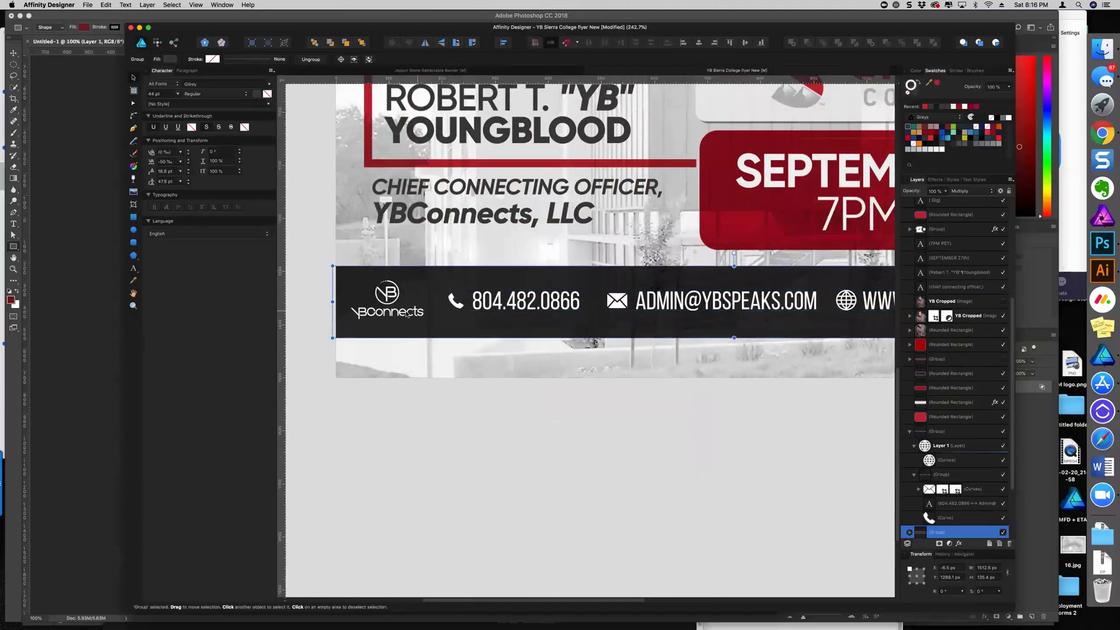
Enlarge the YB Connects logo and nudge it slightly right in the bar
{"action": "left_click", "coordinate": [391, 295]}
{"action": "left_click_drag", "start_coordinate": [423, 319], "coordinate": [433, 325]}
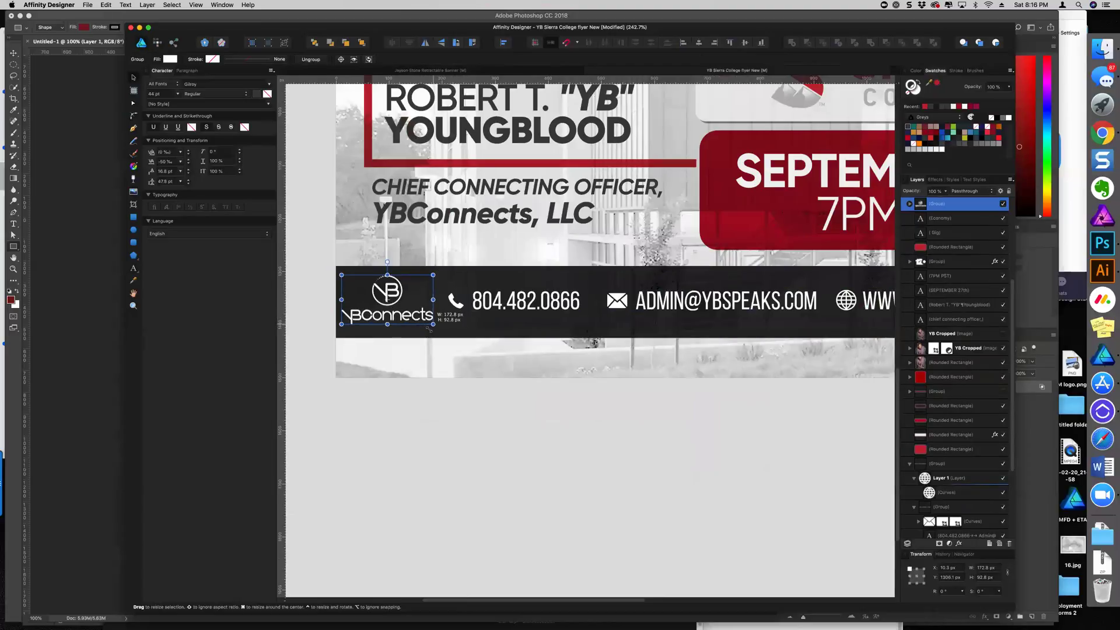
{"action": "scroll", "coordinate": [432, 329], "scroll_direction": "down", "scroll_amount": 4}
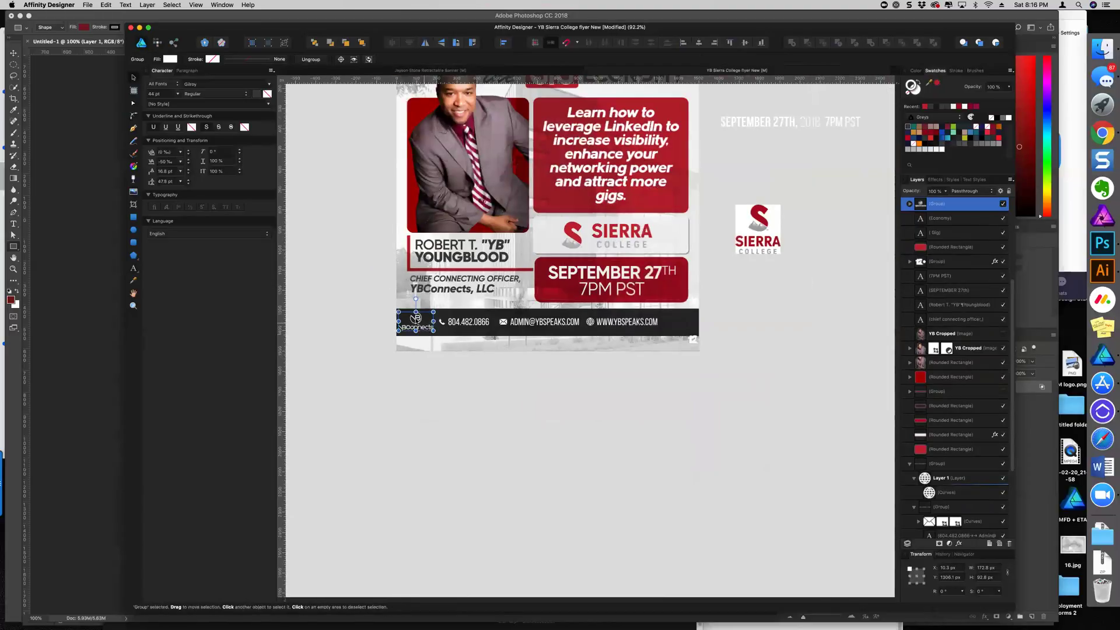
{"action": "scroll", "coordinate": [406, 325], "scroll_direction": "up", "scroll_amount": 4}
{"action": "left_click_drag", "start_coordinate": [439, 321], "coordinate": [463, 321]}
{"action": "scroll", "coordinate": [461, 344], "scroll_direction": "down", "scroll_amount": 4}
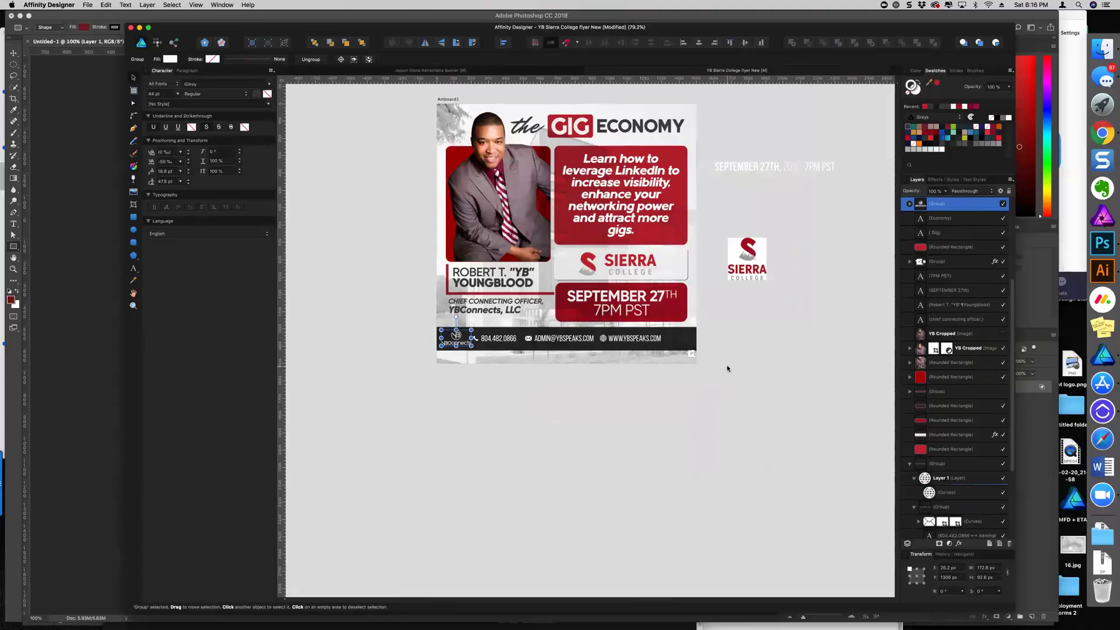
{"action": "left_click", "coordinate": [747, 365]}
{"action": "scroll", "coordinate": [730, 344], "scroll_direction": "up", "scroll_amount": 3}
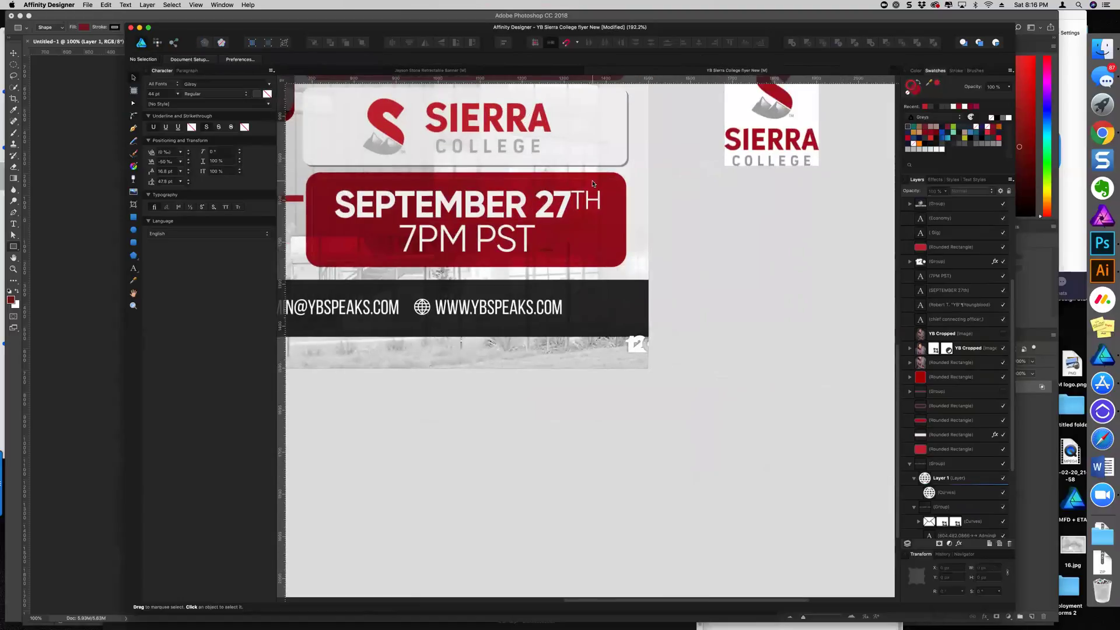
Remove the September box's red outline and widen the date box on both sides
{"action": "left_click", "coordinate": [593, 183]}
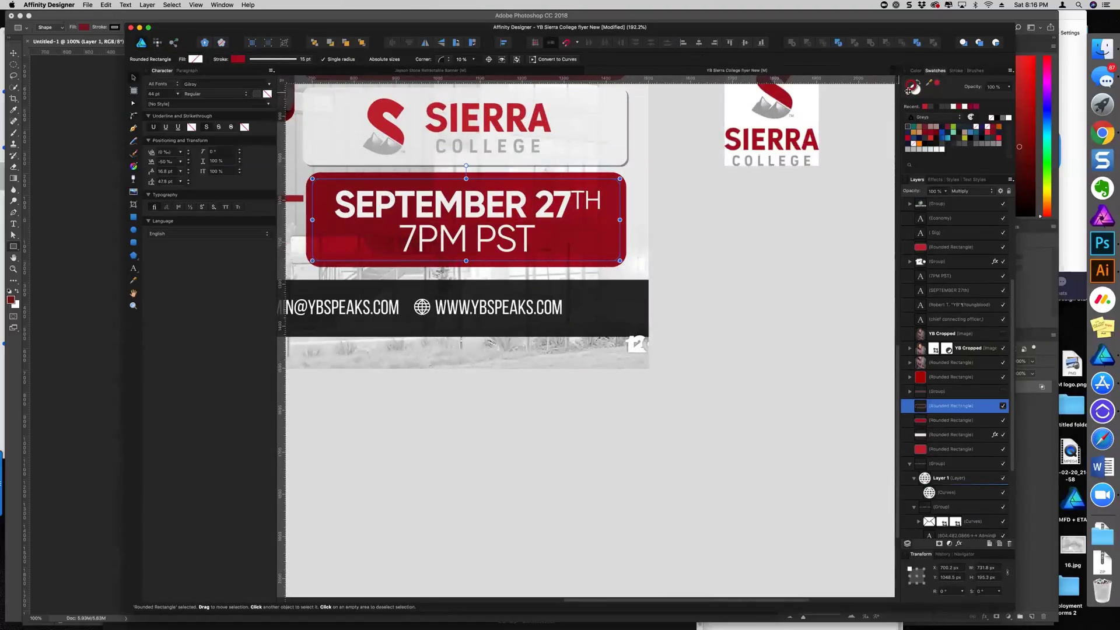
{"action": "left_click", "coordinate": [909, 94]}
{"action": "scroll", "coordinate": [549, 245], "scroll_direction": "down", "scroll_amount": 3}
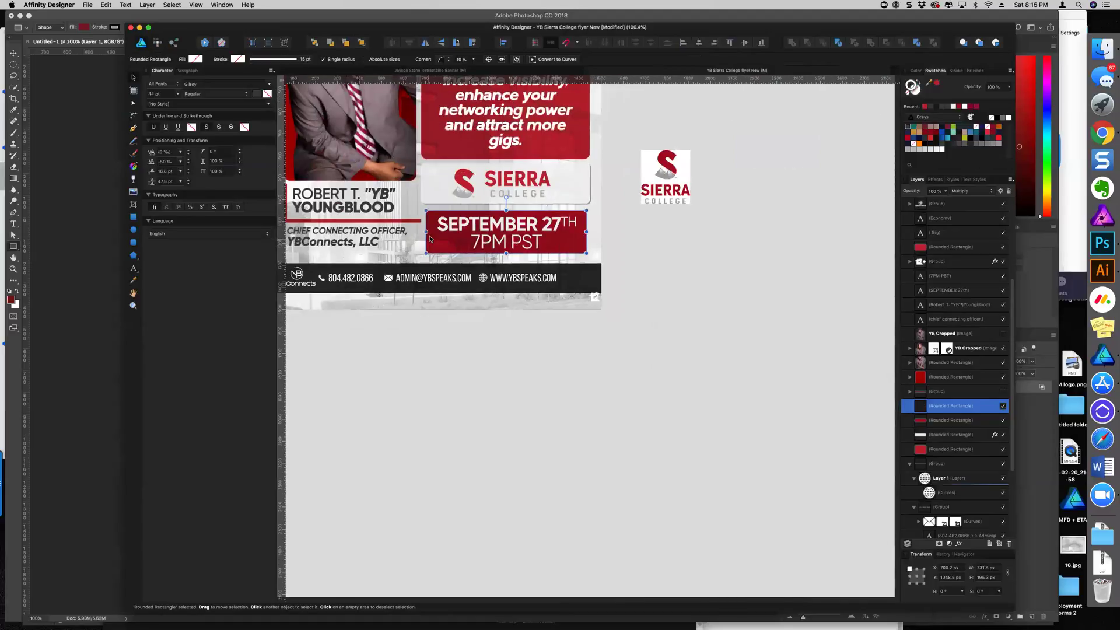
{"action": "scroll", "coordinate": [426, 233], "scroll_direction": "up", "scroll_amount": 1}
{"action": "left_click_drag", "start_coordinate": [426, 230], "coordinate": [421, 231]}
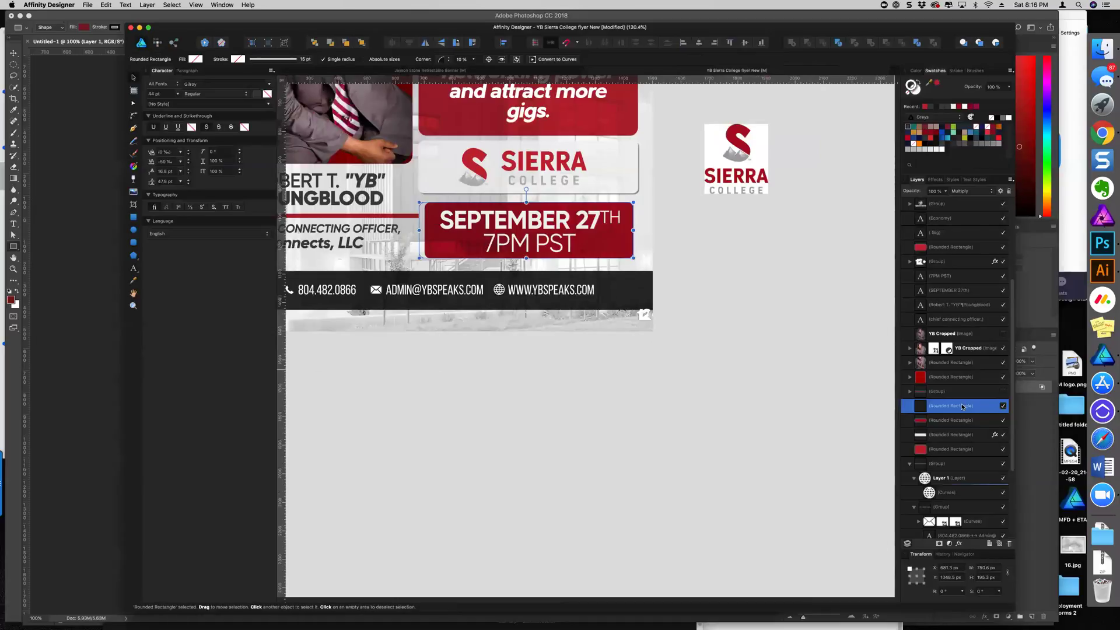
{"action": "left_click", "coordinate": [950, 419]}
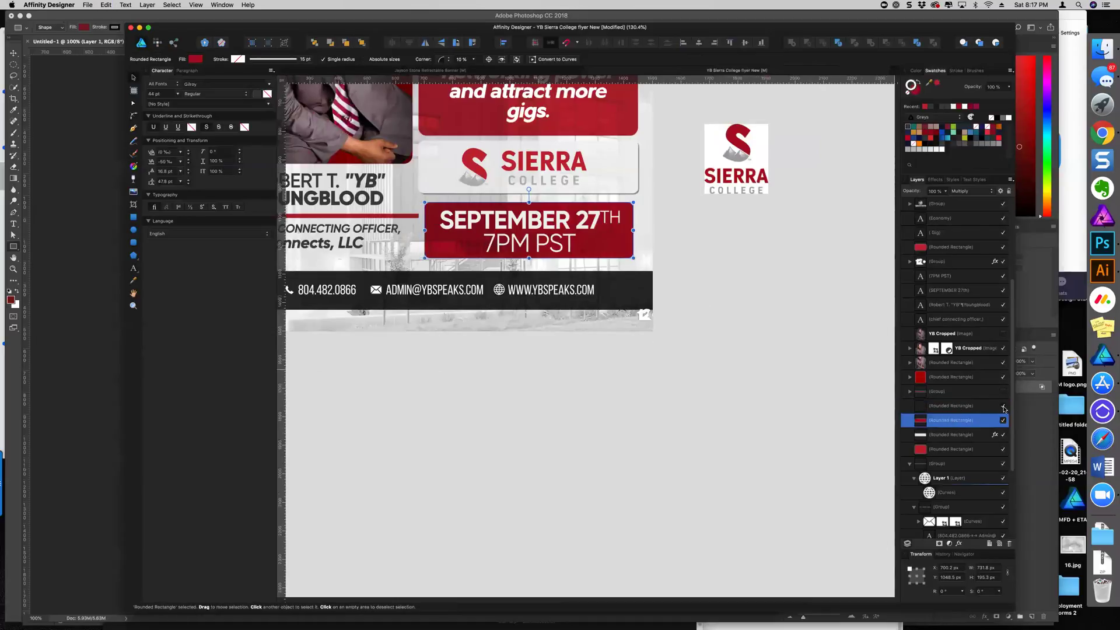
{"action": "left_click_drag", "start_coordinate": [418, 229], "coordinate": [421, 230]}
{"action": "left_click_drag", "start_coordinate": [636, 229], "coordinate": [640, 229]}
{"action": "left_click", "coordinate": [720, 240]}
Move the small icon group into the contact bar's right end
{"action": "left_click", "coordinate": [524, 228]}
{"action": "left_click", "coordinate": [534, 244]}
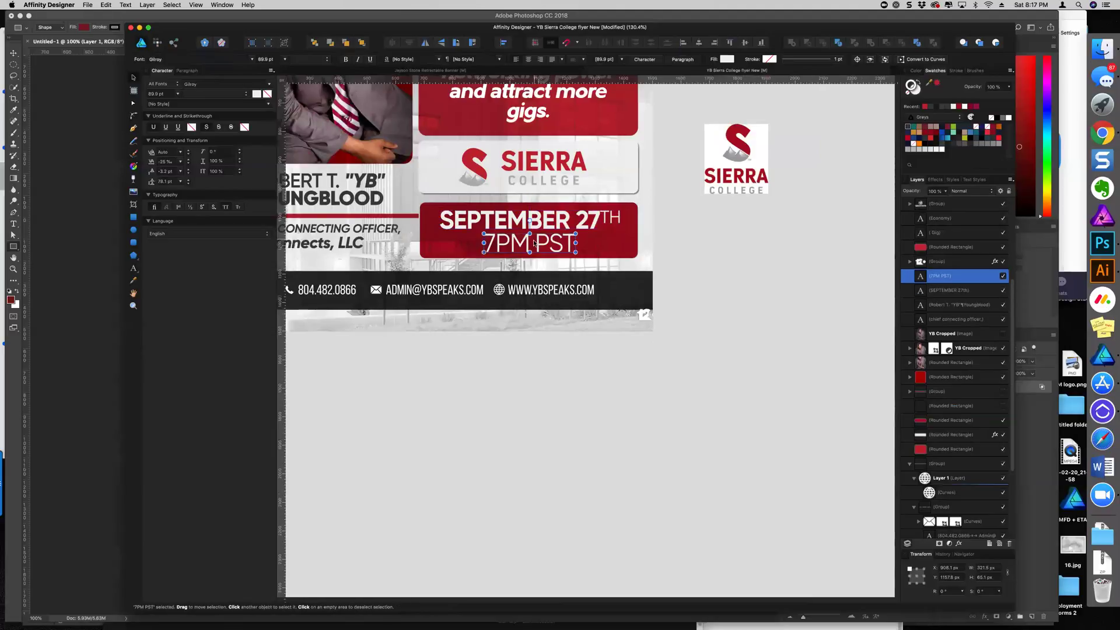
{"action": "left_click_drag", "start_coordinate": [646, 316], "coordinate": [629, 294]}
{"action": "left_click", "coordinate": [702, 296]}
Try inserting spaces before ADMIN in the contact text, then undo them
{"action": "scroll", "coordinate": [702, 295], "scroll_direction": "left", "scroll_amount": 5}
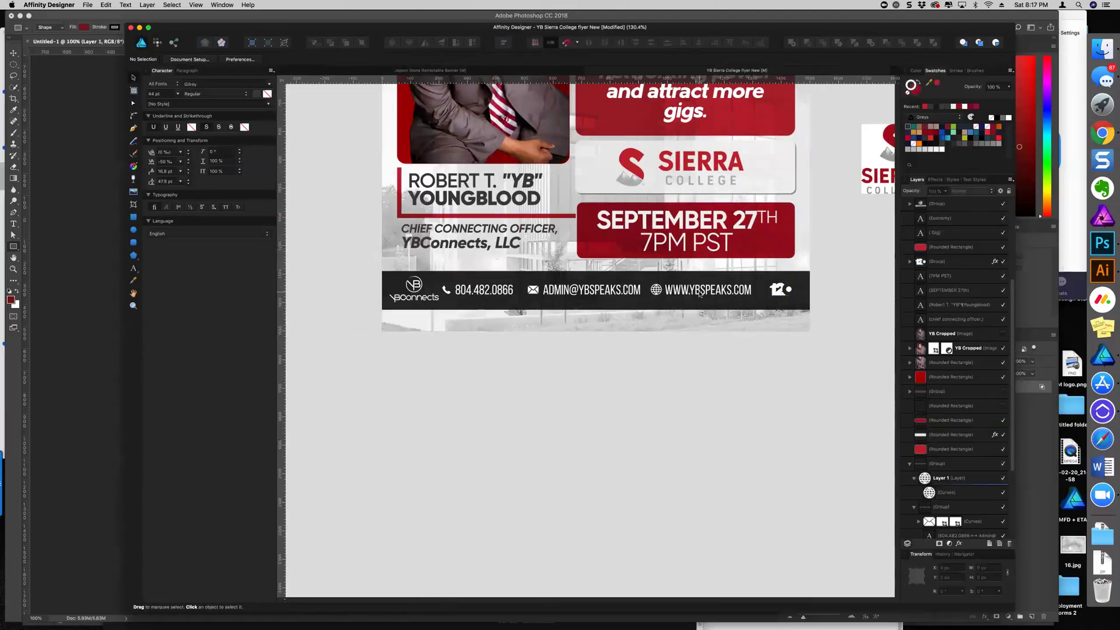
{"action": "left_click", "coordinate": [545, 297]}
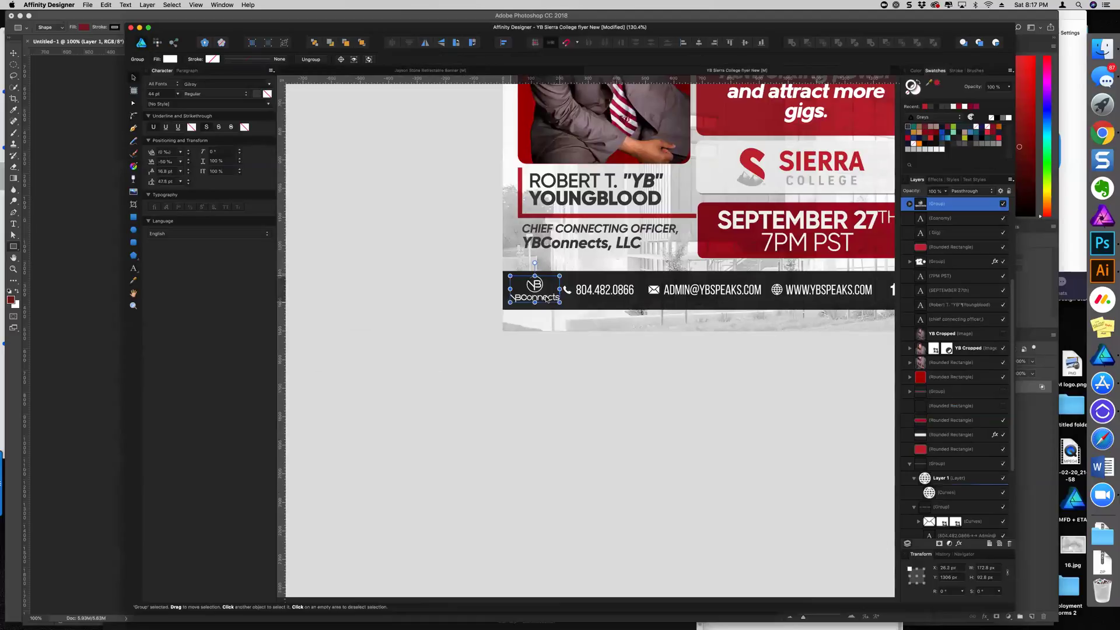
{"action": "left_click", "coordinate": [471, 297]}
{"action": "scroll", "coordinate": [471, 297], "scroll_direction": "down", "scroll_amount": 5}
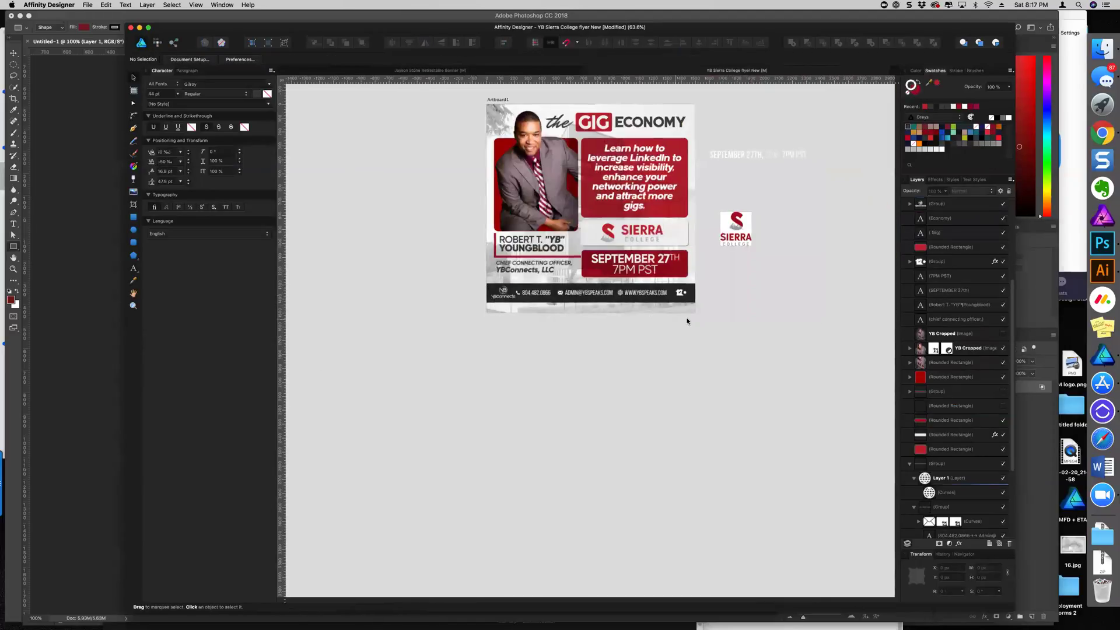
{"action": "scroll", "coordinate": [611, 306], "scroll_direction": "up", "scroll_amount": 5}
{"action": "left_click", "coordinate": [465, 275]}
{"action": "left_click", "coordinate": [465, 274]}
{"action": "double_click", "coordinate": [466, 275]}
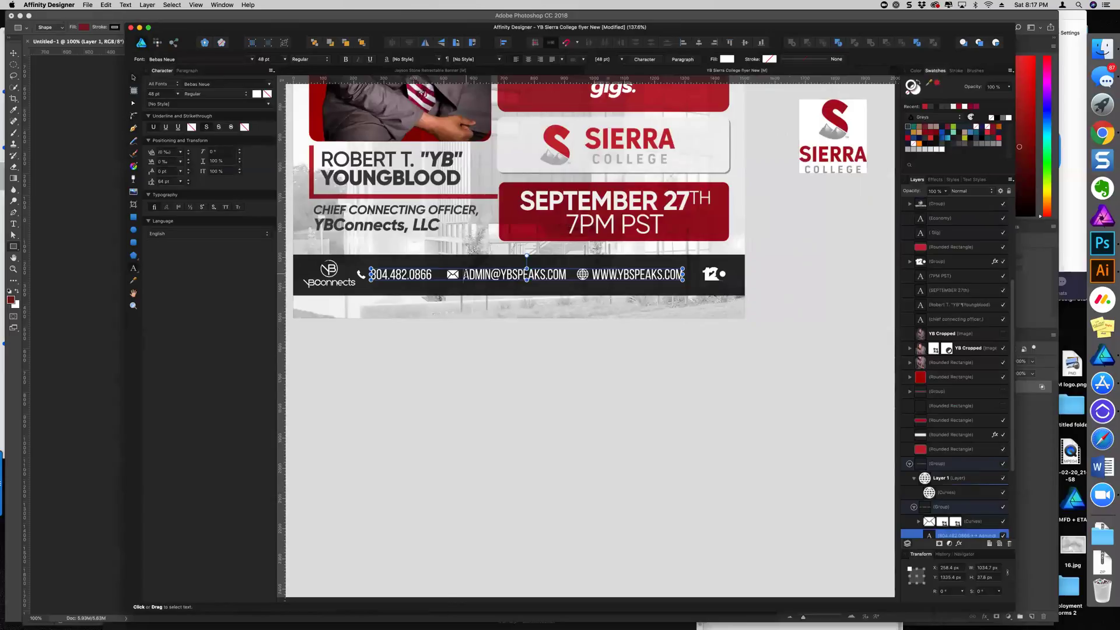
{"action": "left_click", "coordinate": [464, 274]}
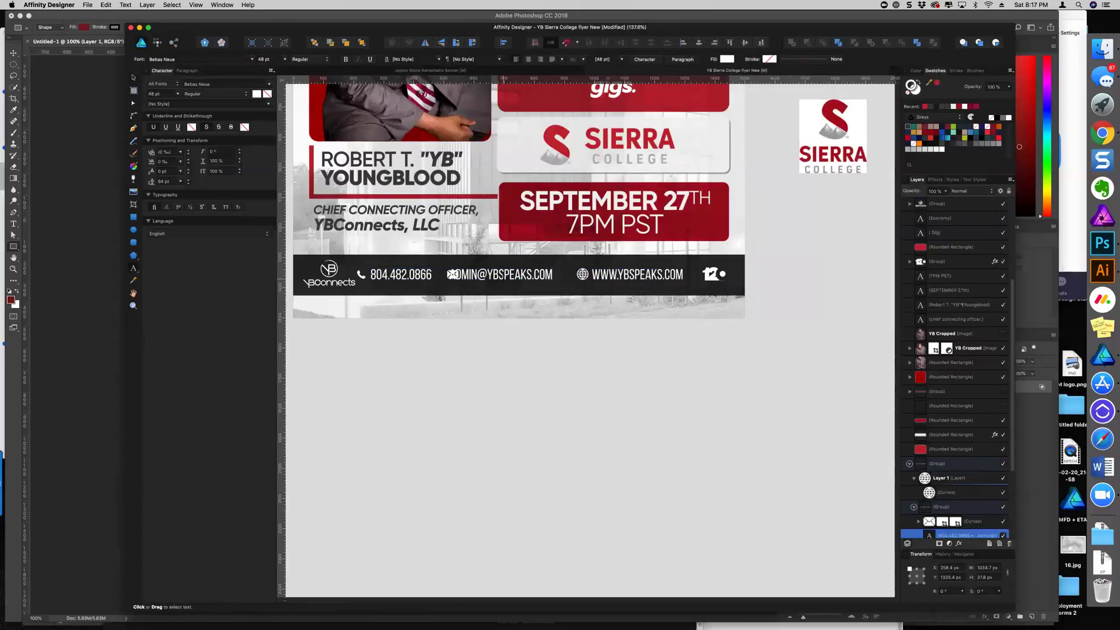
{"action": "key", "text": "super+z"}
{"action": "key", "text": "Escape"}
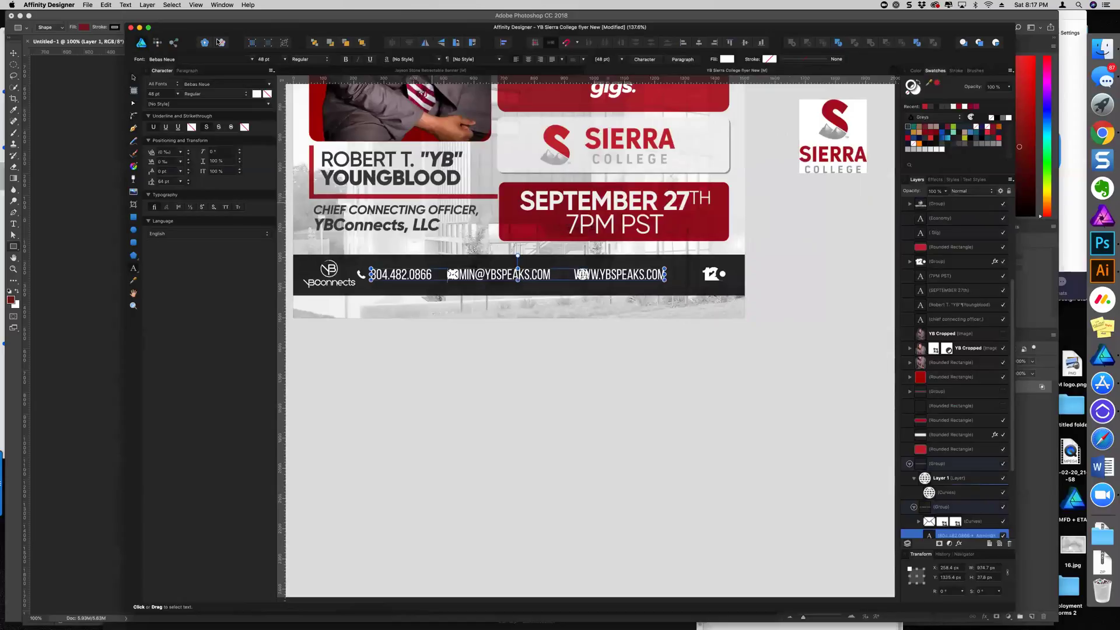
Shift the contact text right, nudge the phone icon right, and pull the globe left
{"action": "left_click_drag", "start_coordinate": [575, 276], "coordinate": [582, 275]}
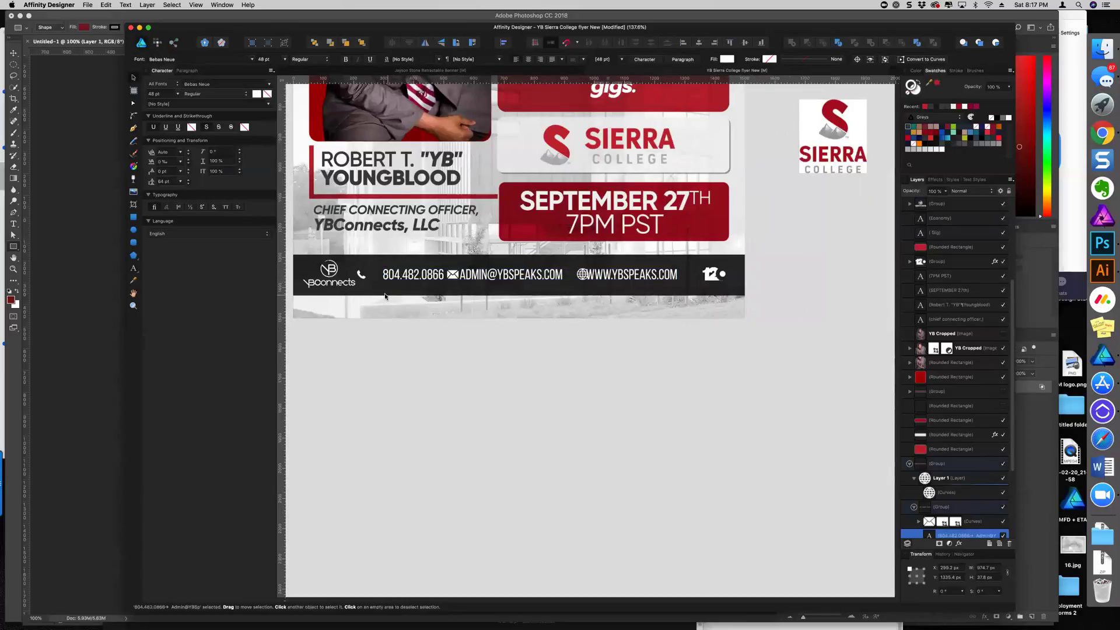
{"action": "scroll", "coordinate": [387, 294], "scroll_direction": "up", "scroll_amount": 3}
{"action": "left_click_drag", "start_coordinate": [362, 275], "coordinate": [374, 267]}
{"action": "left_click_drag", "start_coordinate": [690, 263], "coordinate": [681, 263]}
{"action": "left_click", "coordinate": [501, 262]}
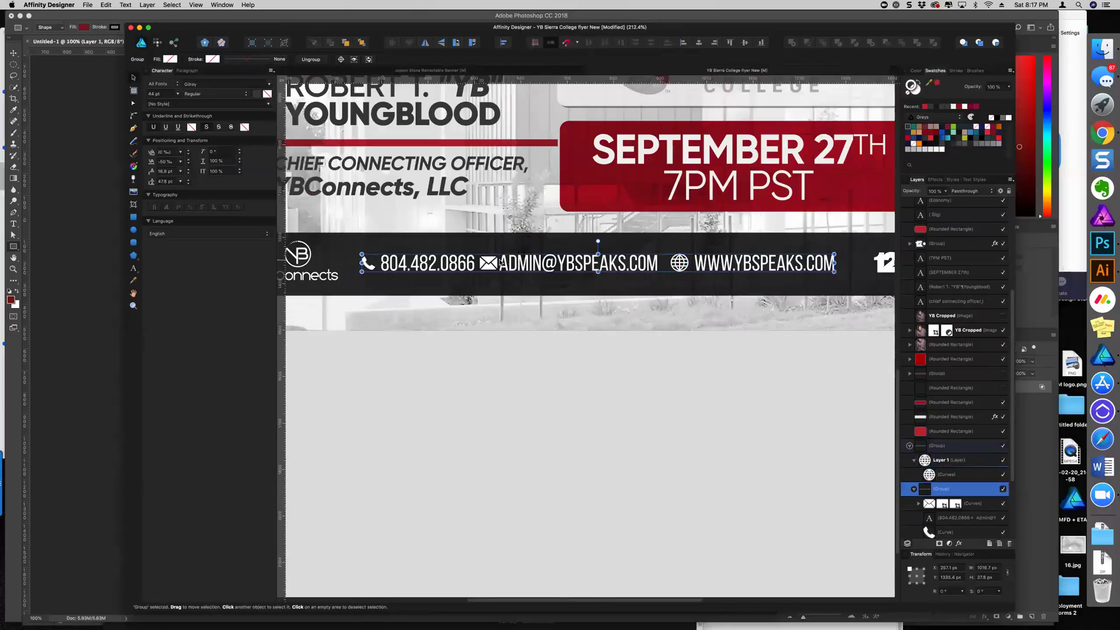
{"action": "double_click", "coordinate": [501, 263]}
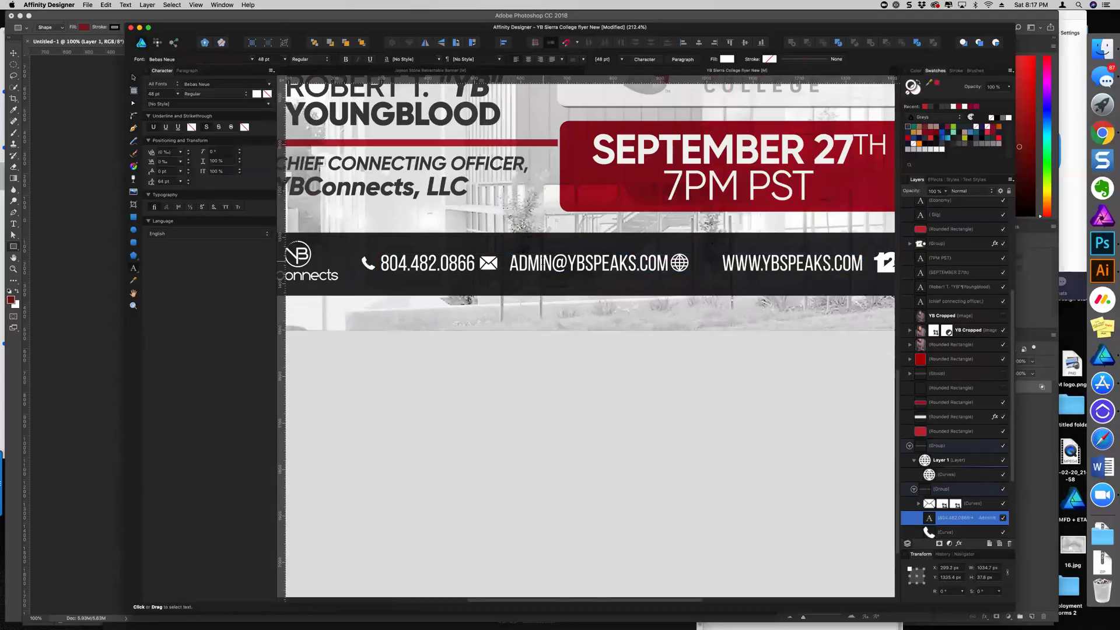
{"action": "scroll", "coordinate": [694, 262], "scroll_direction": "down", "scroll_amount": 3}
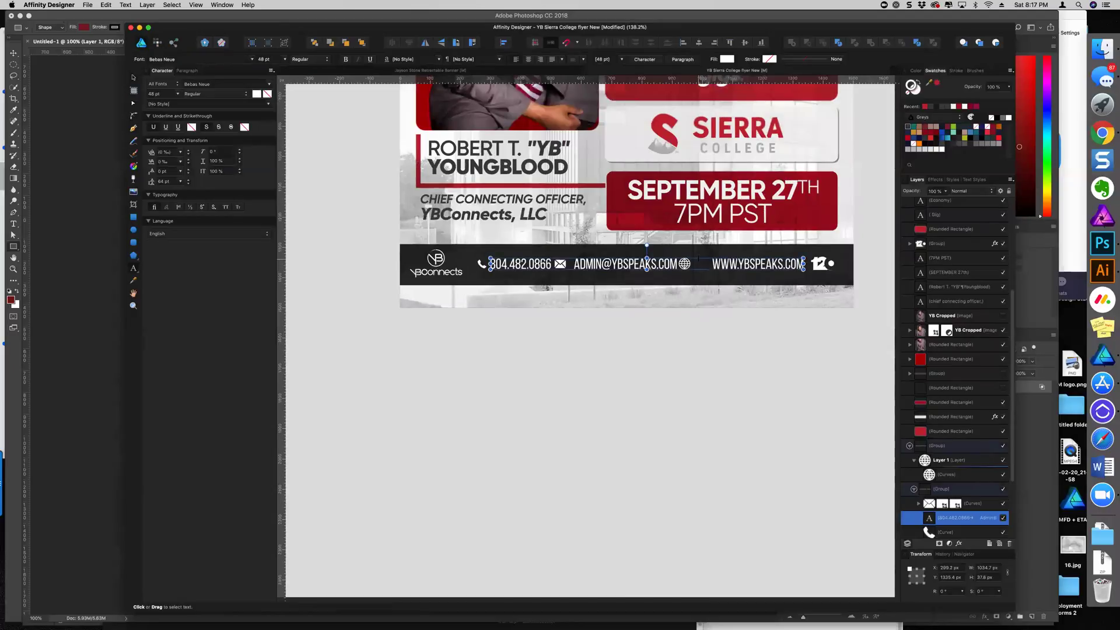
{"action": "left_click_drag", "start_coordinate": [699, 258], "coordinate": [693, 257]}
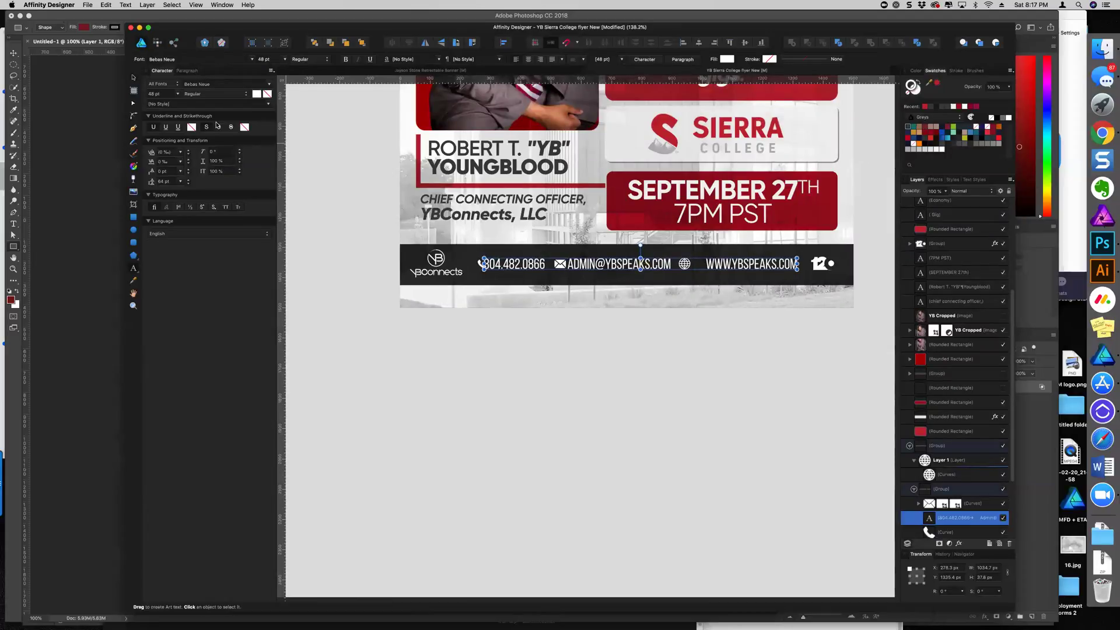
{"action": "scroll", "coordinate": [577, 325], "scroll_direction": "up", "scroll_amount": 5}
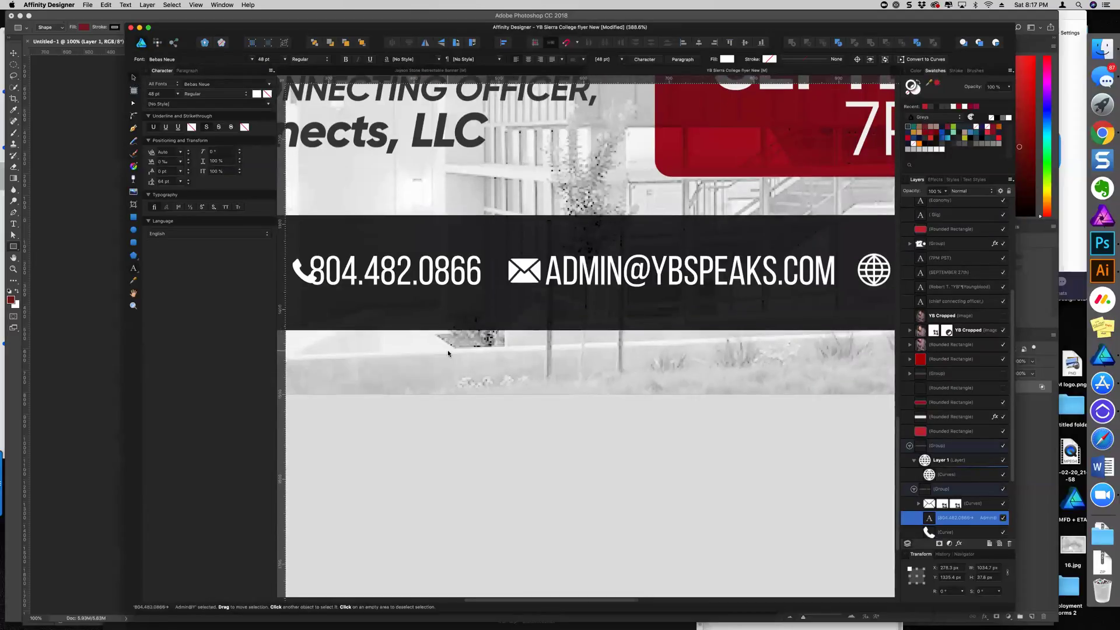
Nudge the phone icon left, enlarge the envelope slightly, and move the globe toward the website
{"action": "left_click", "coordinate": [601, 270]}
{"action": "key", "text": "Left"}
{"action": "key", "text": "Left"}
{"action": "key", "text": "Left"}
{"action": "key", "text": "Left"}
{"action": "key", "text": "Left"}
{"action": "key", "text": "Left"}
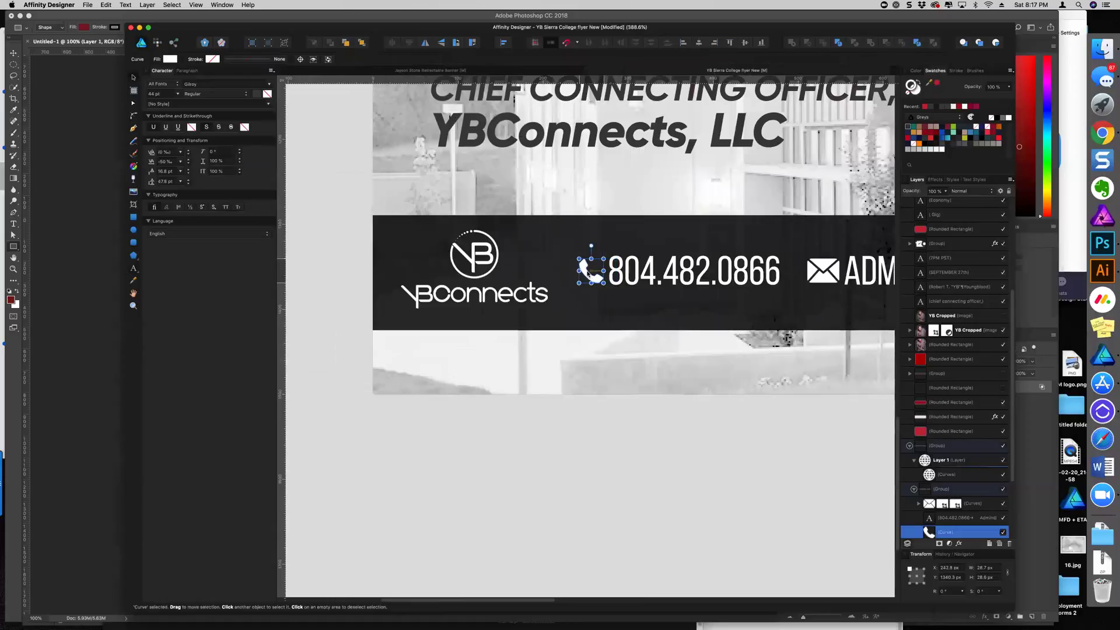
{"action": "scroll", "coordinate": [614, 323], "scroll_direction": "right", "scroll_amount": 5}
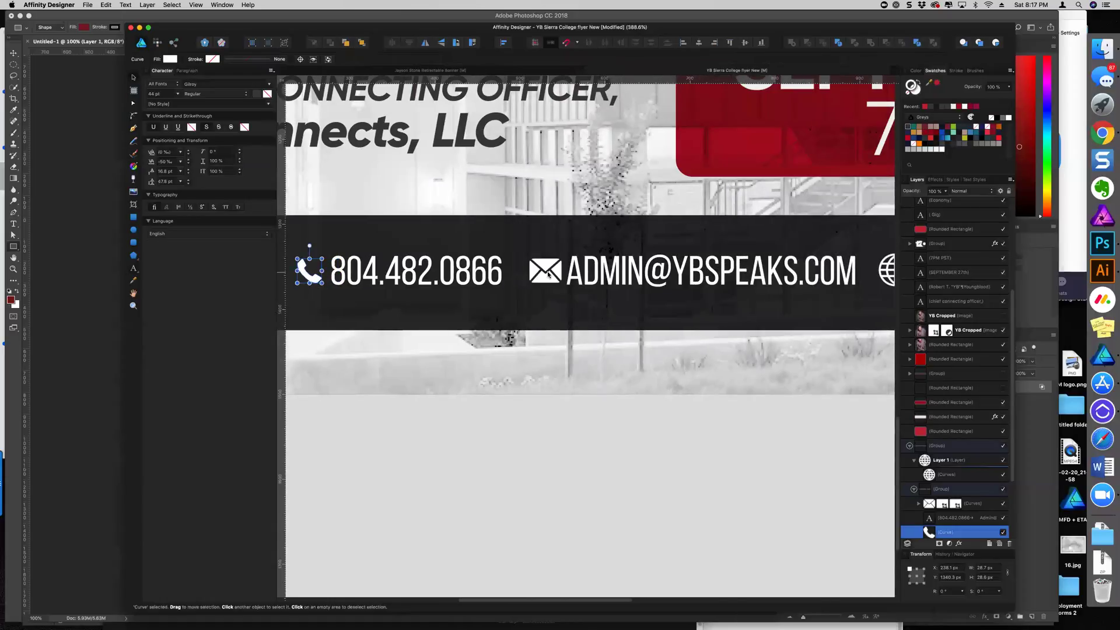
{"action": "left_click", "coordinate": [543, 270]}
{"action": "left_click_drag", "start_coordinate": [558, 282], "coordinate": [563, 280]}
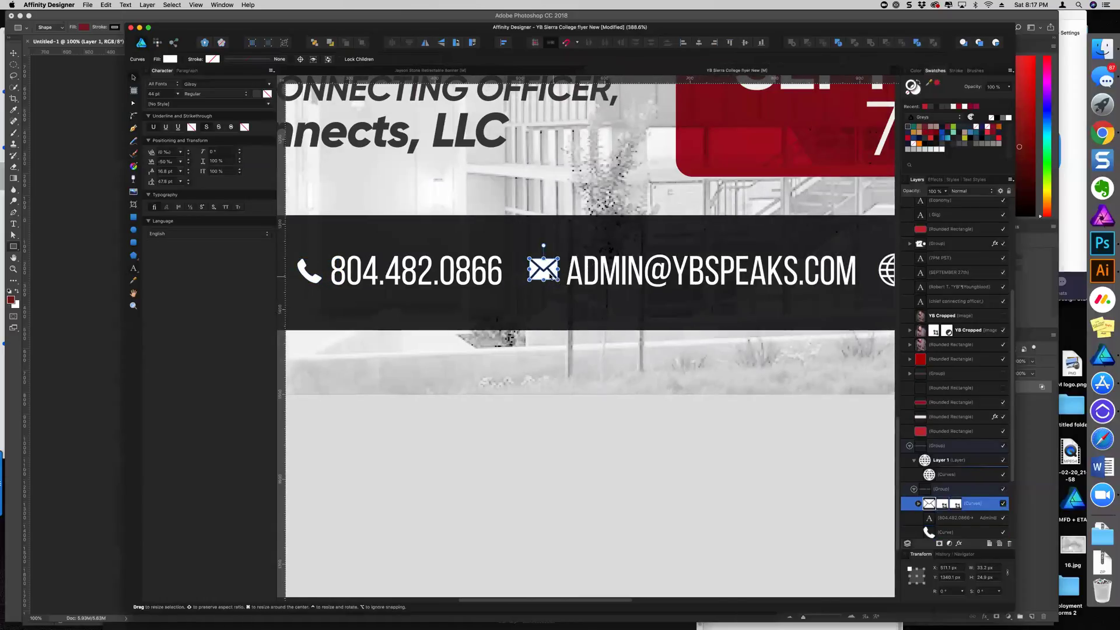
{"action": "key", "text": "Right"}
{"action": "scroll", "coordinate": [600, 325], "scroll_direction": "right", "scroll_amount": 6}
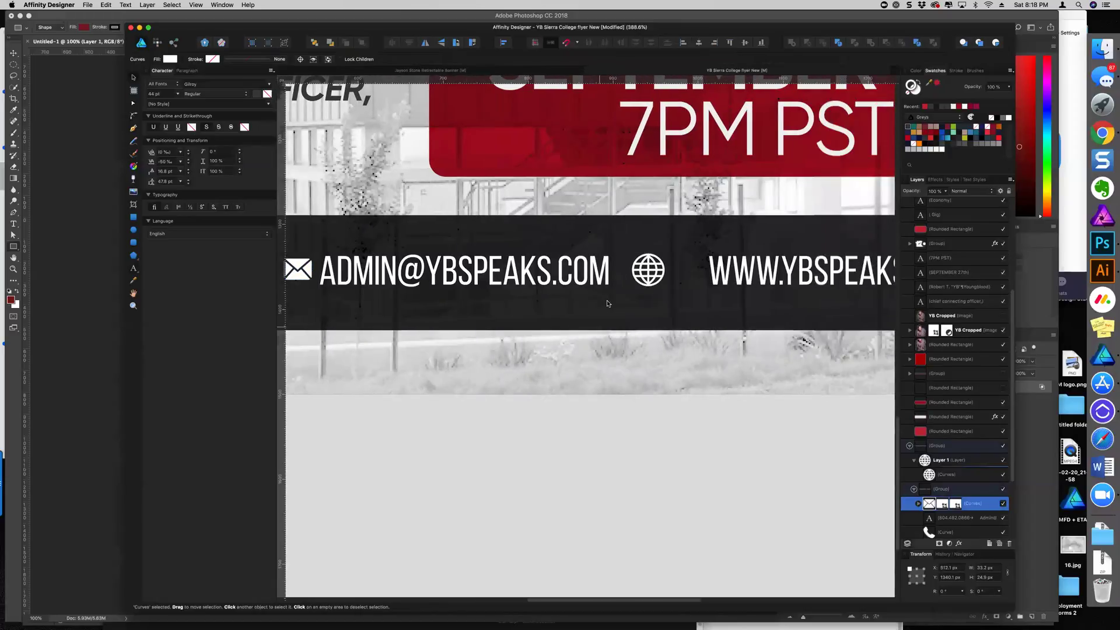
{"action": "left_click", "coordinate": [650, 270]}
{"action": "left_click_drag", "start_coordinate": [653, 271], "coordinate": [684, 271]}
{"action": "scroll", "coordinate": [622, 398], "scroll_direction": "down", "scroll_amount": 5}
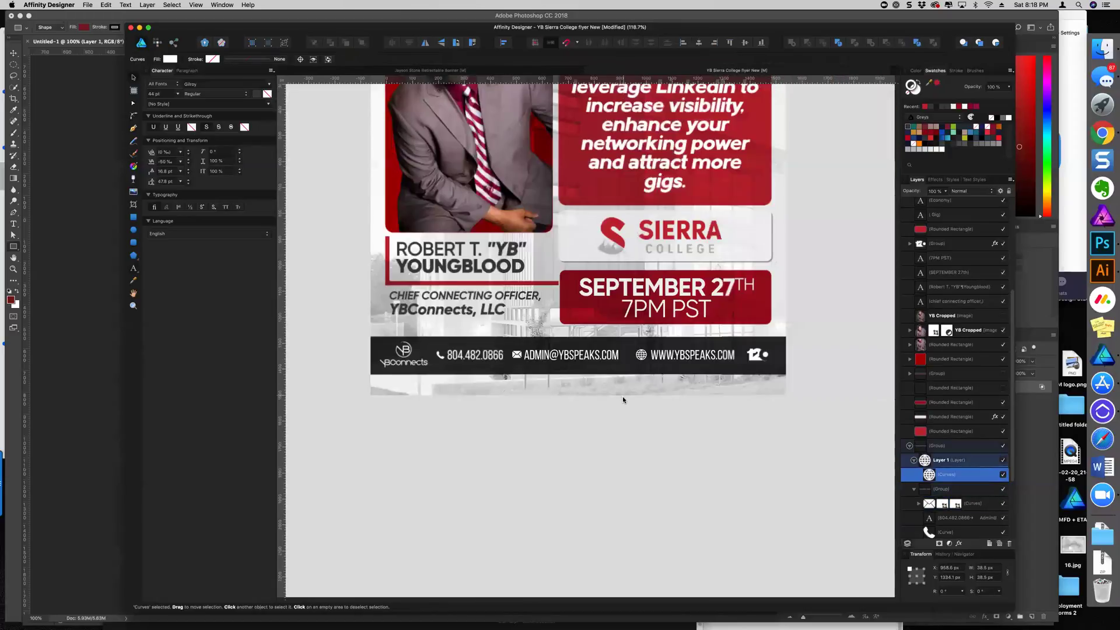
Move the envelope icon about 18 px right beside the e-mail address
{"action": "left_click", "coordinate": [536, 359]}
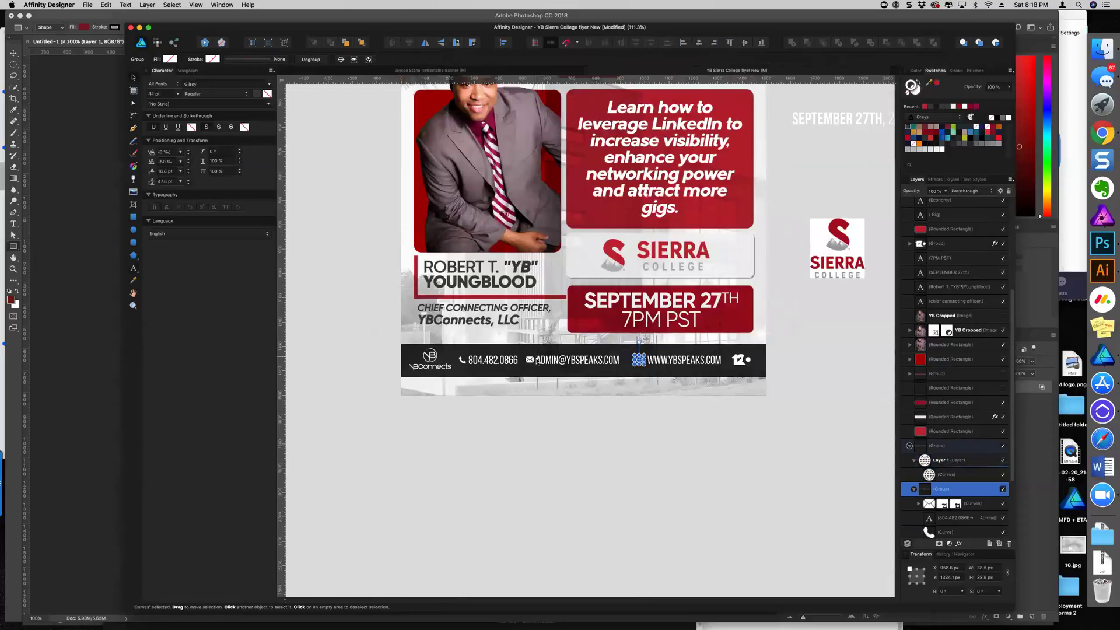
{"action": "left_click", "coordinate": [538, 360]}
{"action": "key", "text": "t"}
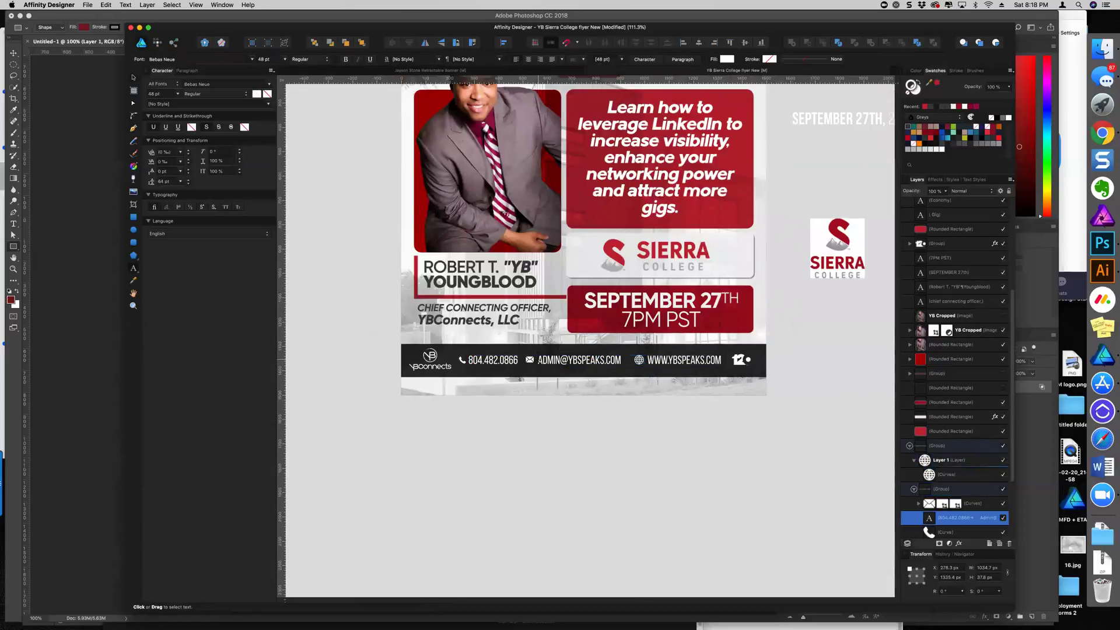
{"action": "scroll", "coordinate": [572, 371], "scroll_direction": "up", "scroll_amount": 5}
{"action": "key", "text": "v"}
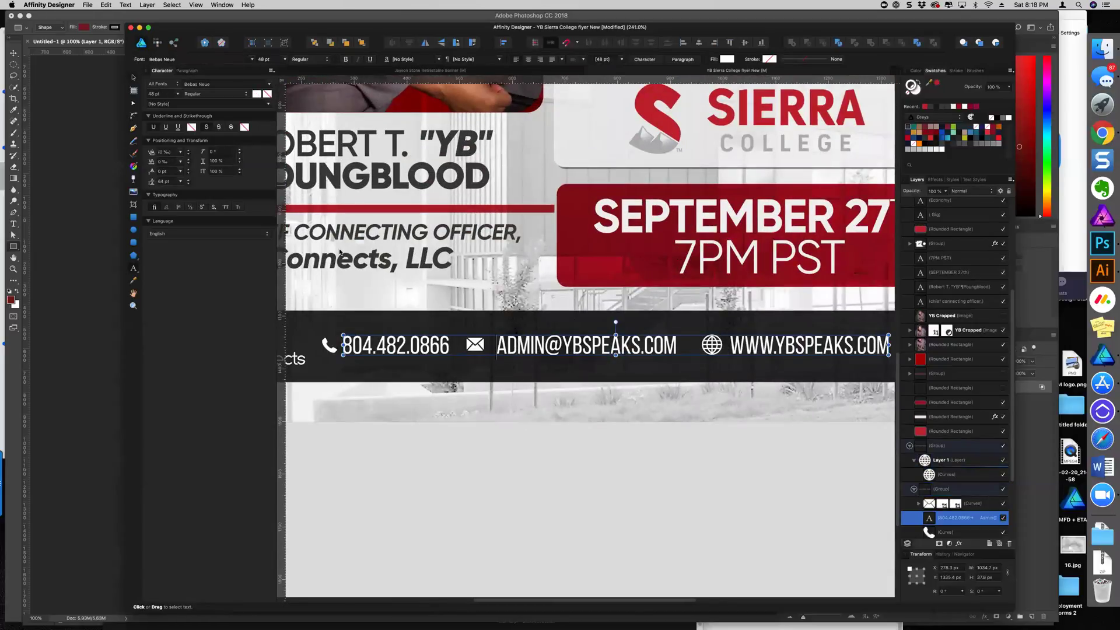
{"action": "scroll", "coordinate": [474, 385], "scroll_direction": "up", "scroll_amount": 3}
{"action": "left_click", "coordinate": [474, 318]}
{"action": "left_click_drag", "start_coordinate": [474, 318], "coordinate": [485, 318]}
{"action": "scroll", "coordinate": [538, 450], "scroll_direction": "down", "scroll_amount": 3}
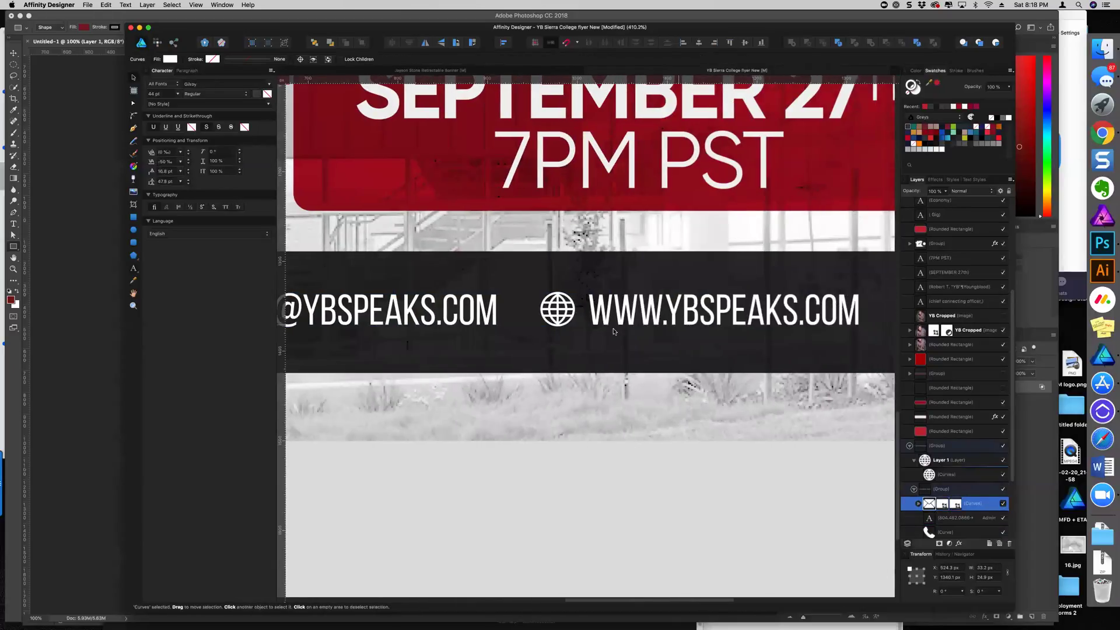
{"action": "left_click", "coordinate": [566, 307]}
{"action": "scroll", "coordinate": [554, 408], "scroll_direction": "down", "scroll_amount": 2}
{"action": "scroll", "coordinate": [555, 418], "scroll_direction": "down", "scroll_amount": 4}
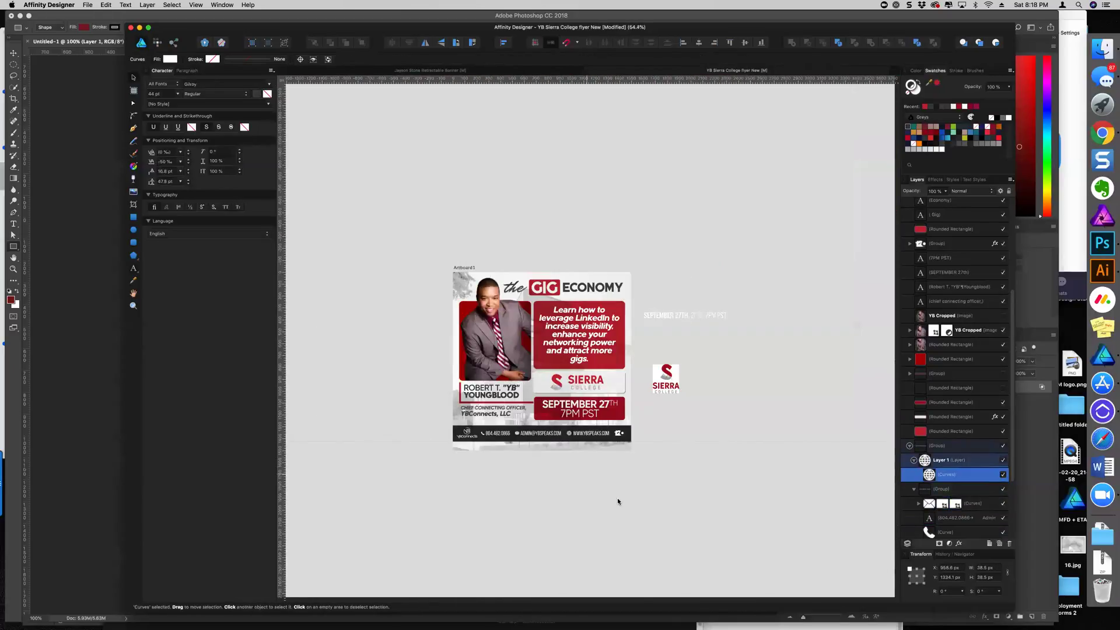
{"action": "left_click", "coordinate": [618, 501]}
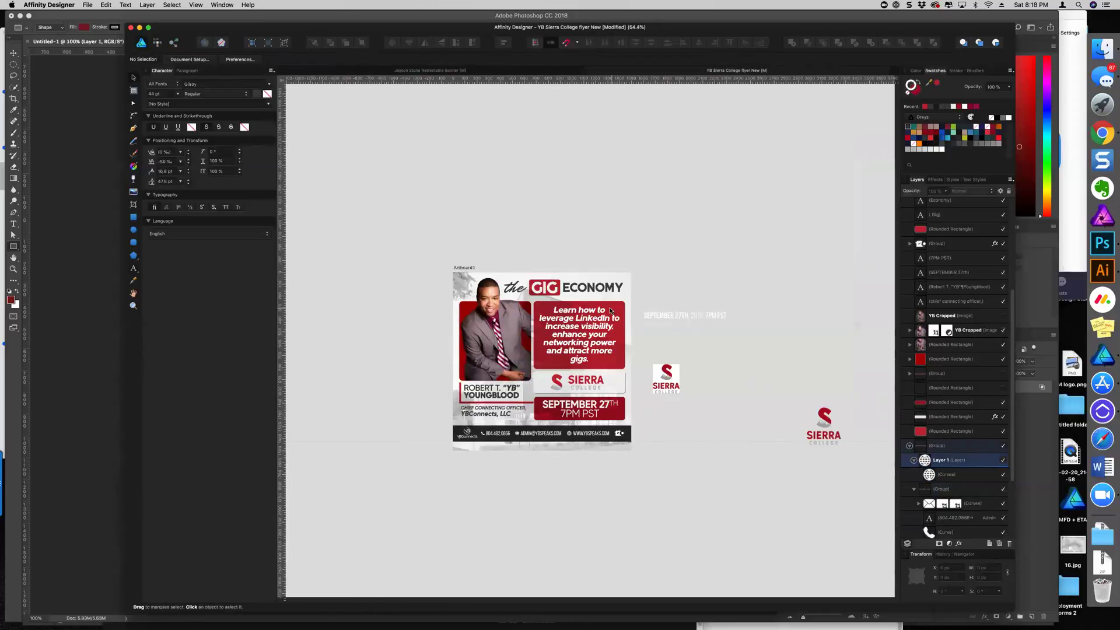
Select the red box behind the 'Learn how to leverage' text
{"action": "left_click", "coordinate": [590, 336]}
{"action": "scroll", "coordinate": [591, 339], "scroll_direction": "up", "scroll_amount": 2}
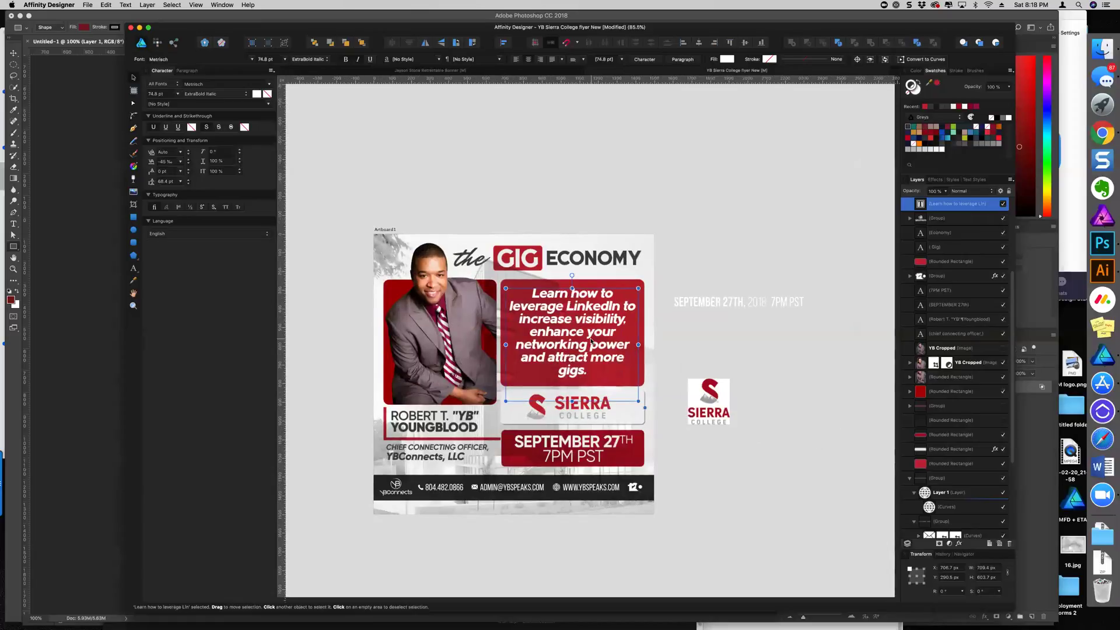
{"action": "key", "text": "t"}
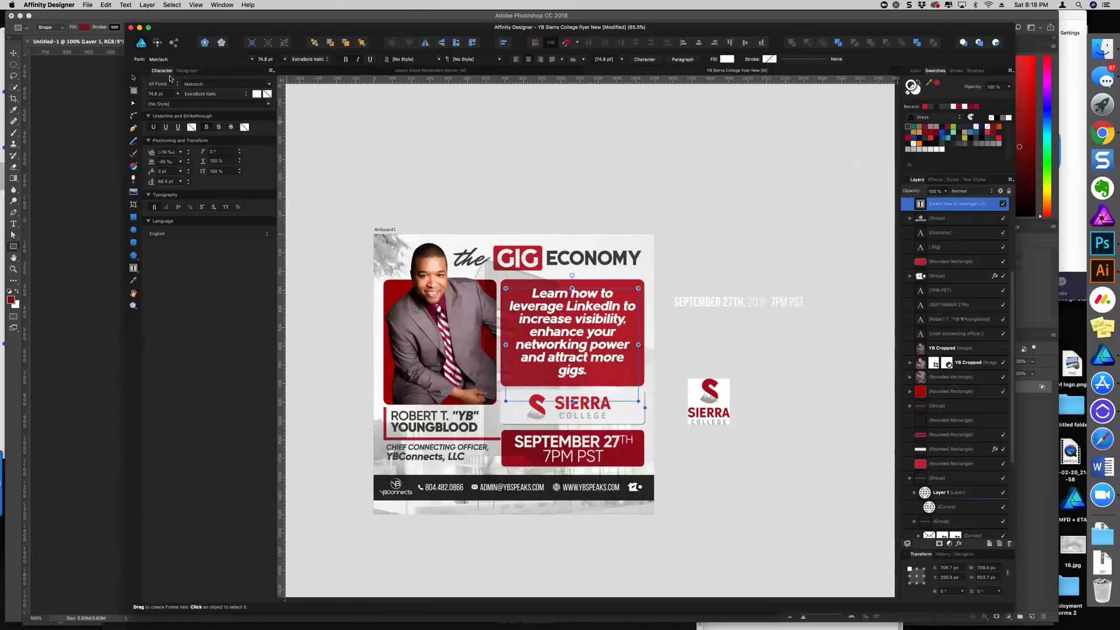
{"action": "key", "text": "Escape"}
{"action": "key", "text": "Escape"}
{"action": "scroll", "coordinate": [619, 279], "scroll_direction": "up", "scroll_amount": 1}
{"action": "scroll", "coordinate": [619, 279], "scroll_direction": "up", "scroll_amount": 4}
{"action": "left_click", "coordinate": [636, 297]}
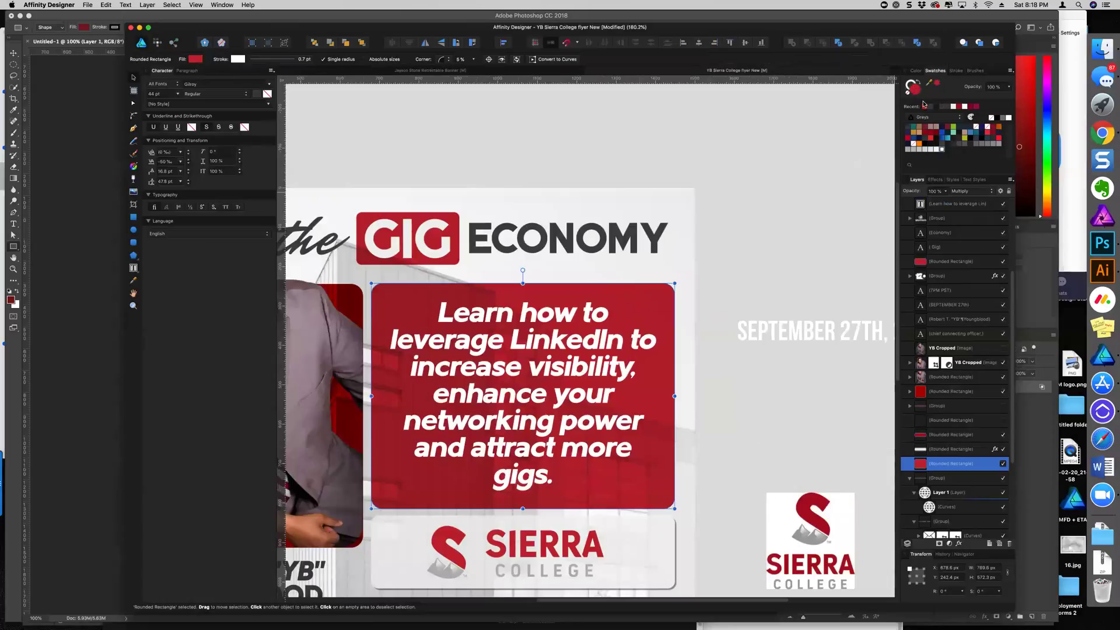
{"action": "scroll", "coordinate": [876, 177], "scroll_direction": "down", "scroll_amount": 3}
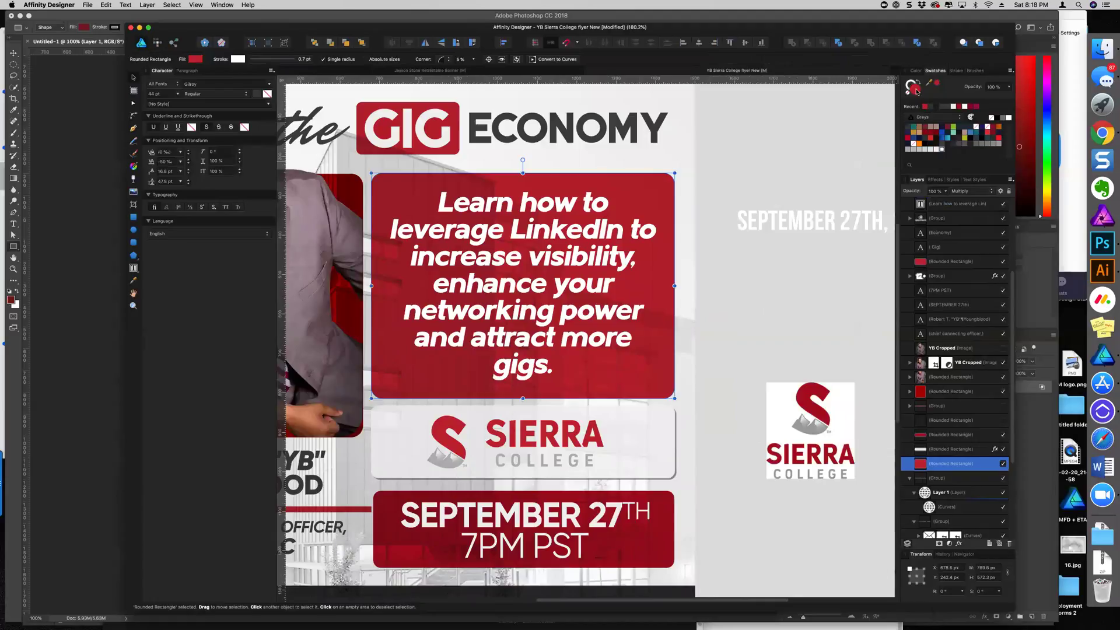
Shift the box's fill to the red #B2282C in the Color Chooser
{"action": "double_click", "coordinate": [914, 90]}
{"action": "left_click_drag", "start_coordinate": [348, 333], "coordinate": [343, 330]}
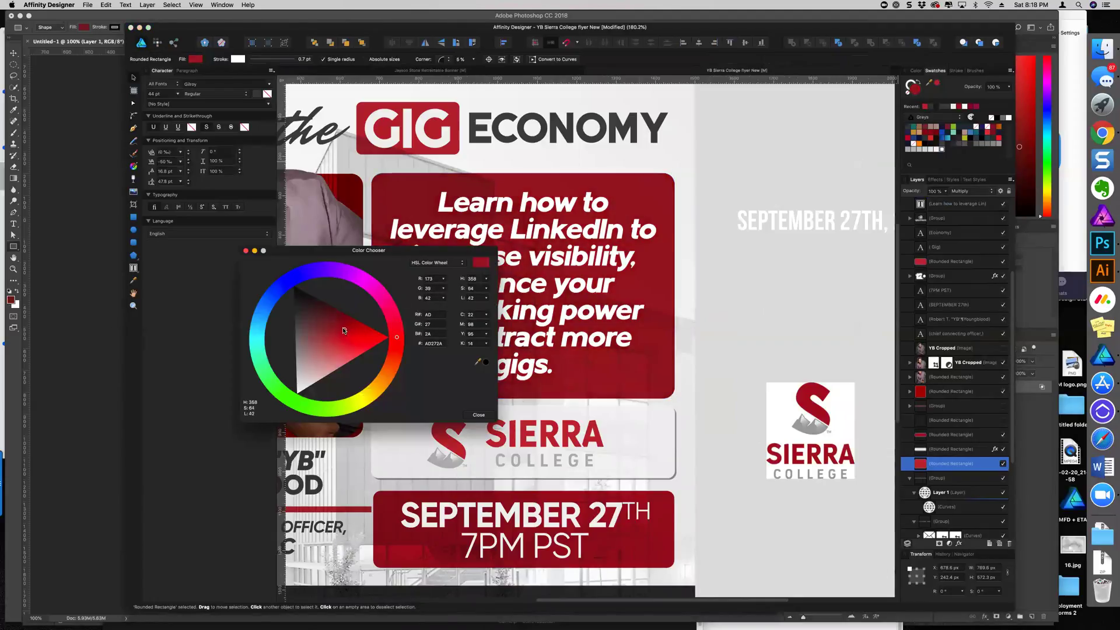
{"action": "left_click", "coordinate": [479, 415]}
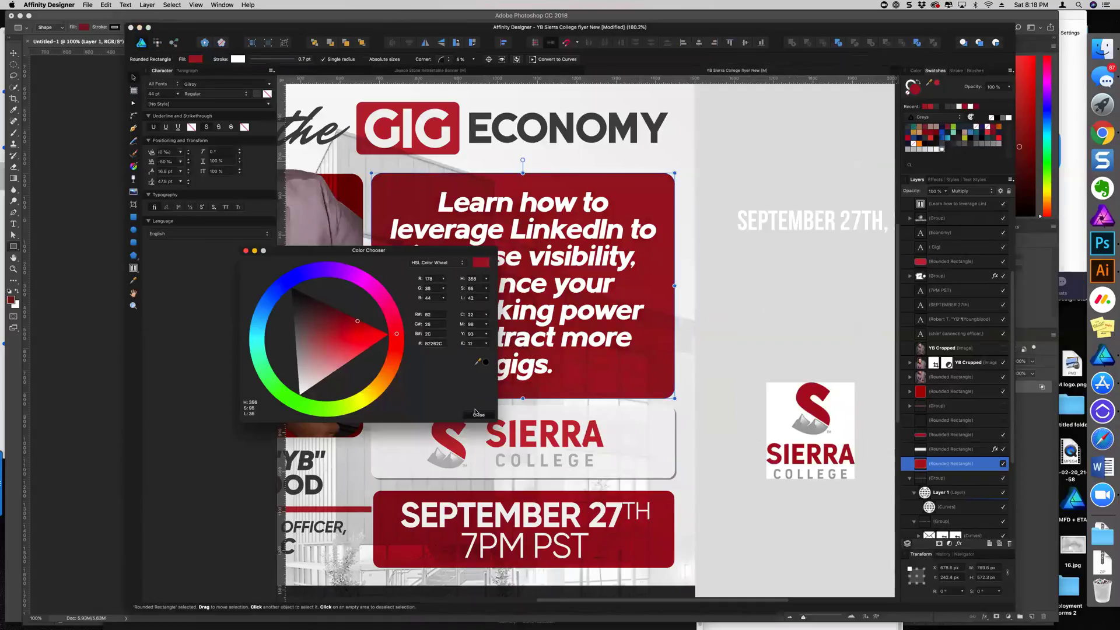
{"action": "scroll", "coordinate": [492, 403], "scroll_direction": "down", "scroll_amount": 5}
{"action": "scroll", "coordinate": [491, 403], "scroll_direction": "down", "scroll_amount": 2}
{"action": "scroll", "coordinate": [492, 404], "scroll_direction": "left", "scroll_amount": 5}
{"action": "scroll", "coordinate": [636, 277], "scroll_direction": "up", "scroll_amount": 4}
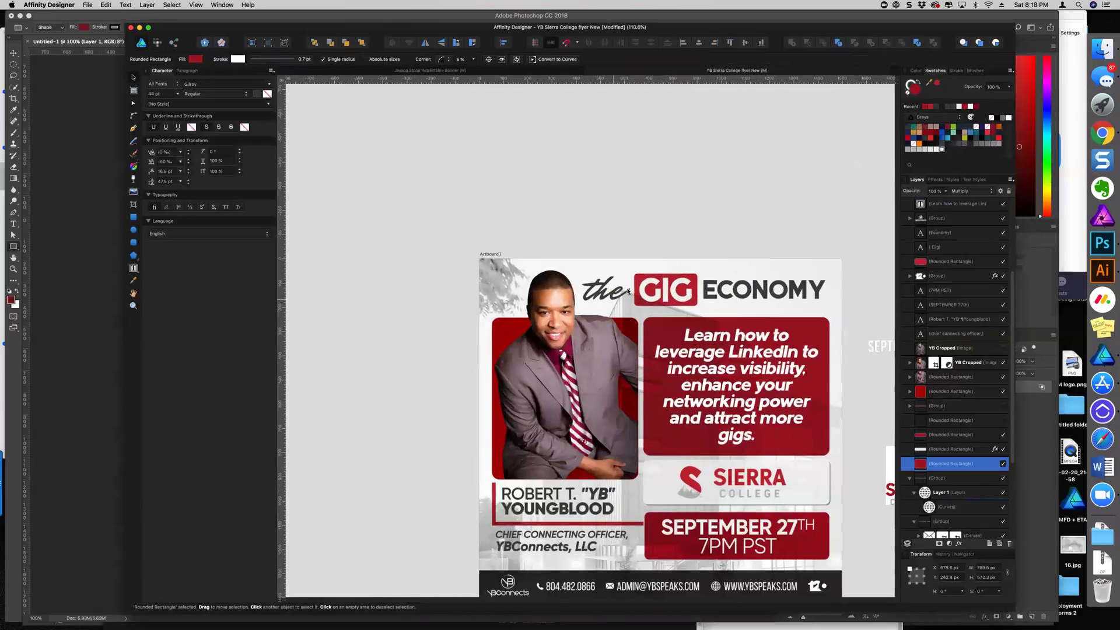
Fill the GIG title box with the darker red Recent swatch
{"action": "left_click", "coordinate": [637, 276]}
{"action": "left_click", "coordinate": [695, 278]}
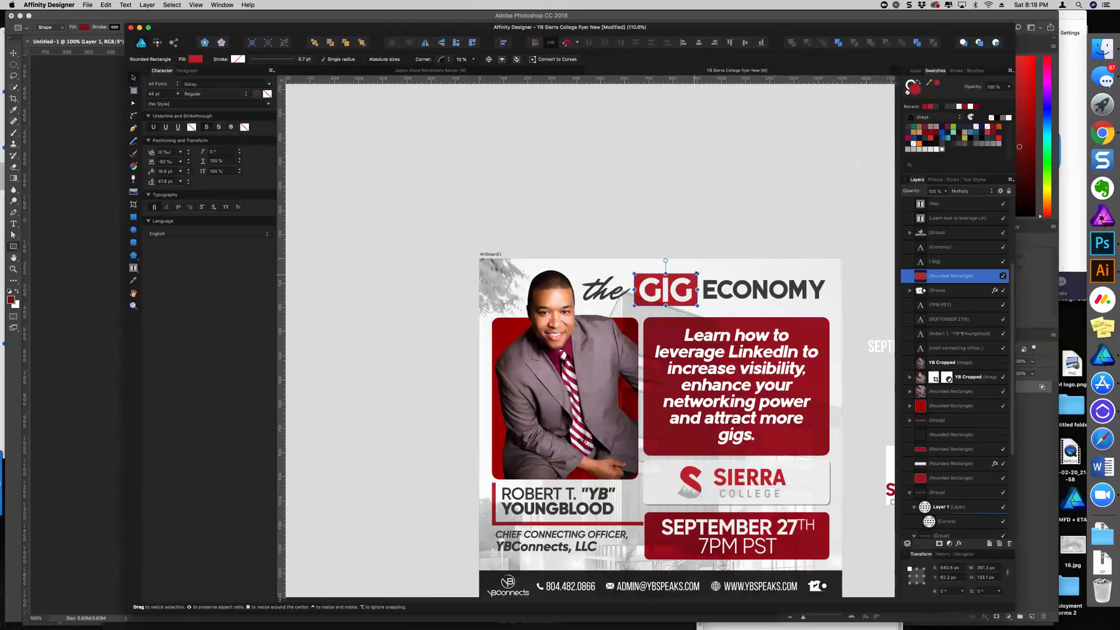
{"action": "left_click", "coordinate": [927, 107]}
Give the group inside the photo's rounded red frame the darker red
{"action": "left_click", "coordinate": [505, 327]}
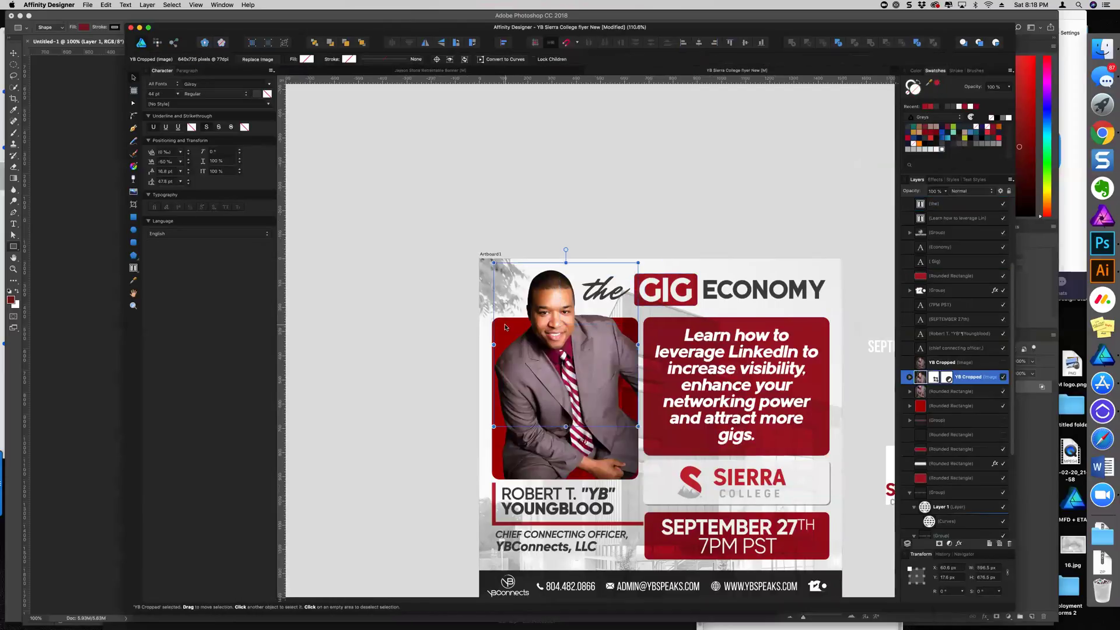
{"action": "left_click", "coordinate": [496, 450]}
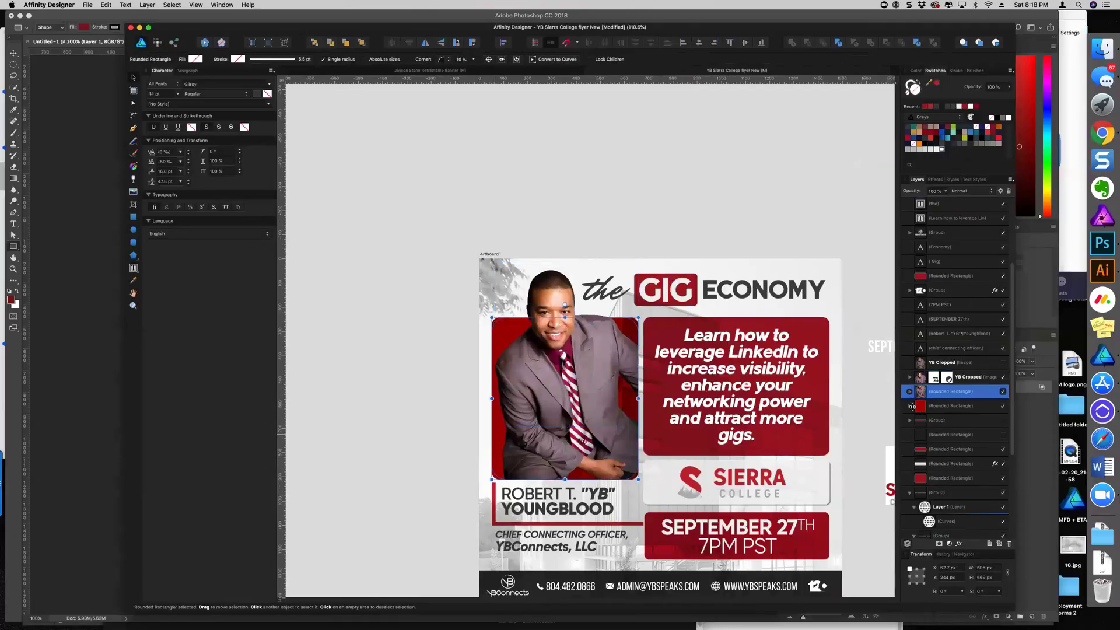
{"action": "left_click", "coordinate": [910, 406]}
{"action": "left_click", "coordinate": [927, 419]}
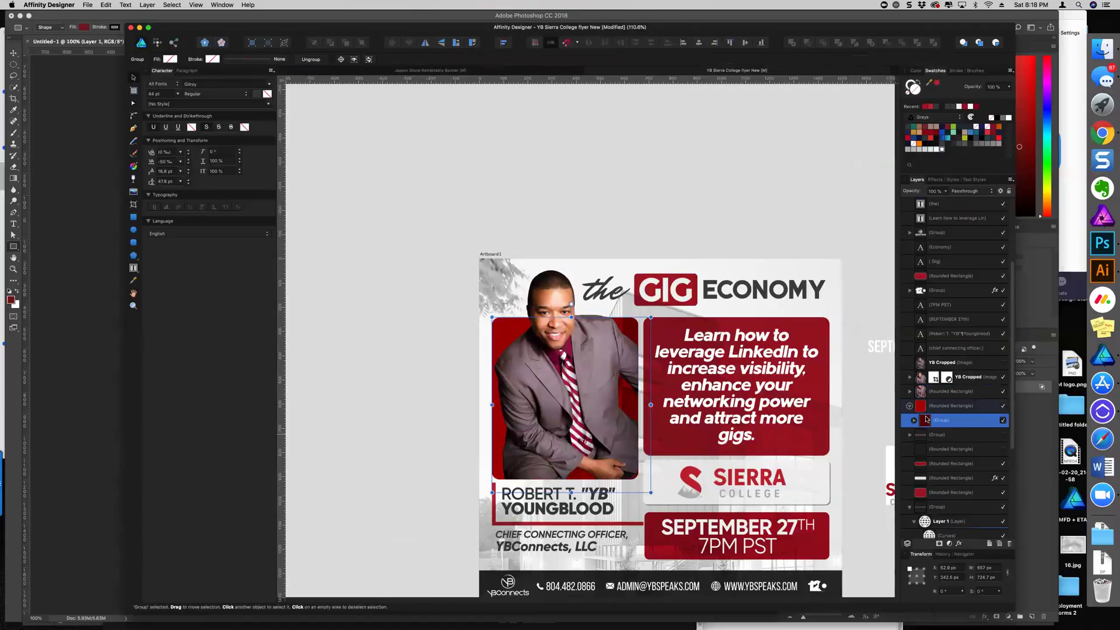
{"action": "left_click", "coordinate": [925, 107]}
{"action": "left_click", "coordinate": [778, 218]}
{"action": "scroll", "coordinate": [728, 304], "scroll_direction": "down", "scroll_amount": 5}
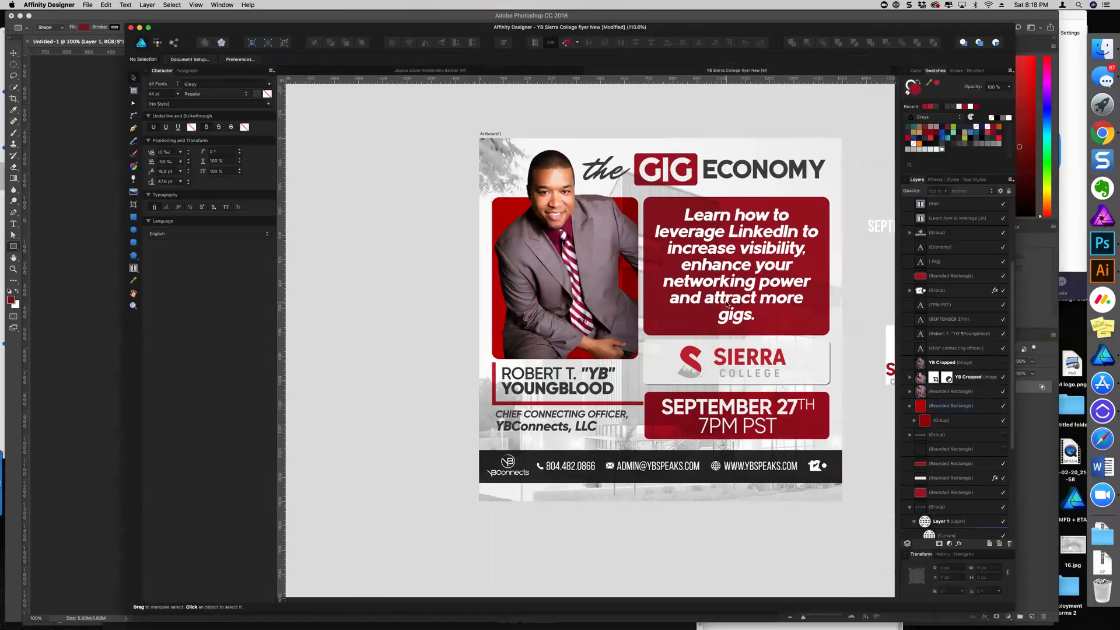
{"action": "key", "text": "super+z"}
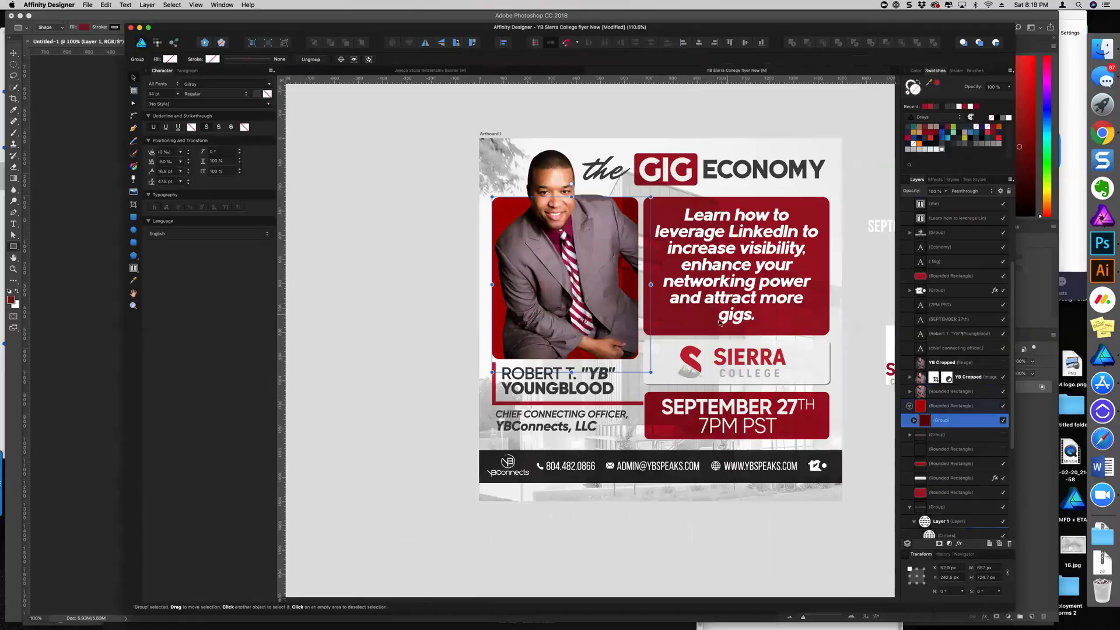
Apply the darker red to the SEPTEMBER 27th date box and the name bracket
{"action": "left_click", "coordinate": [814, 431]}
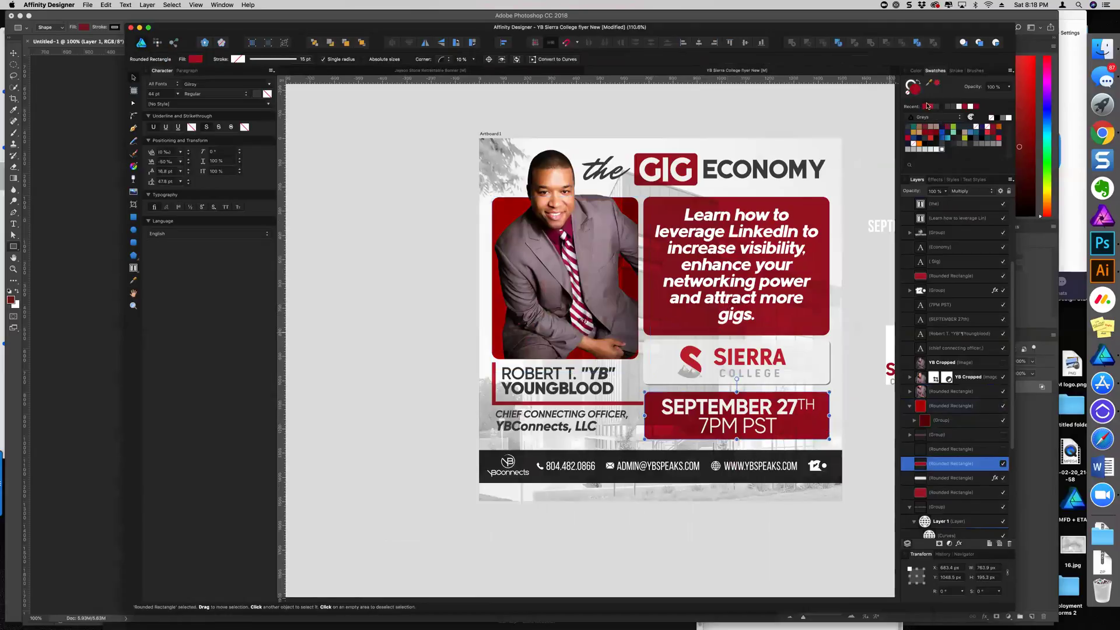
{"action": "left_click", "coordinate": [813, 117]}
{"action": "scroll", "coordinate": [617, 305], "scroll_direction": "down", "scroll_amount": 4}
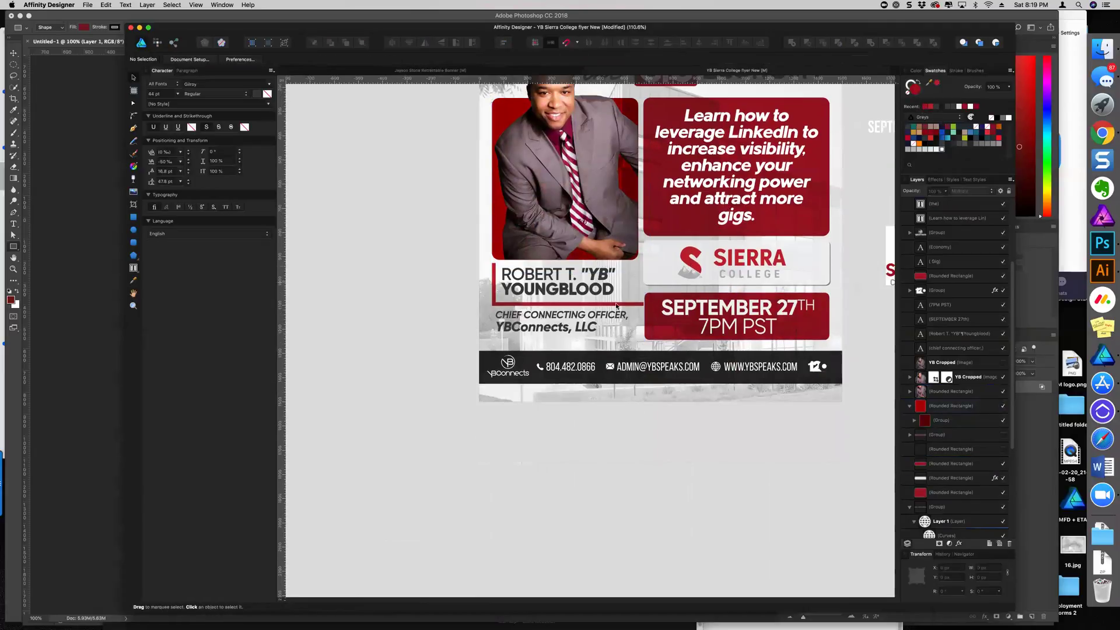
{"action": "left_click", "coordinate": [619, 308]}
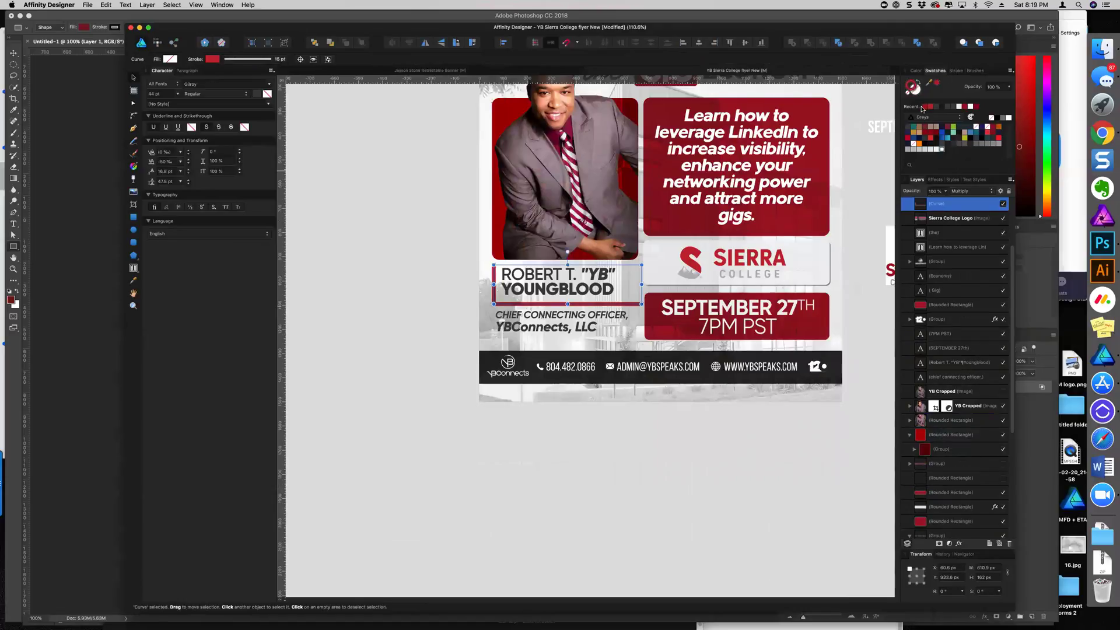
{"action": "left_click", "coordinate": [803, 481]}
{"action": "scroll", "coordinate": [801, 467], "scroll_direction": "up", "scroll_amount": 4}
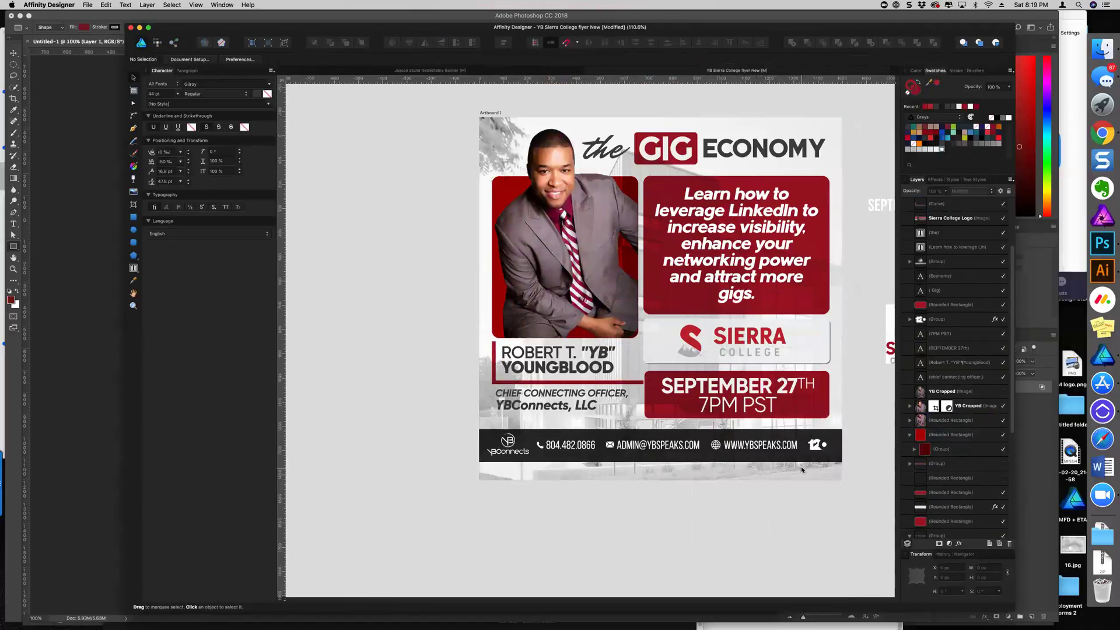
{"action": "scroll", "coordinate": [803, 466], "scroll_direction": "down", "scroll_amount": 3}
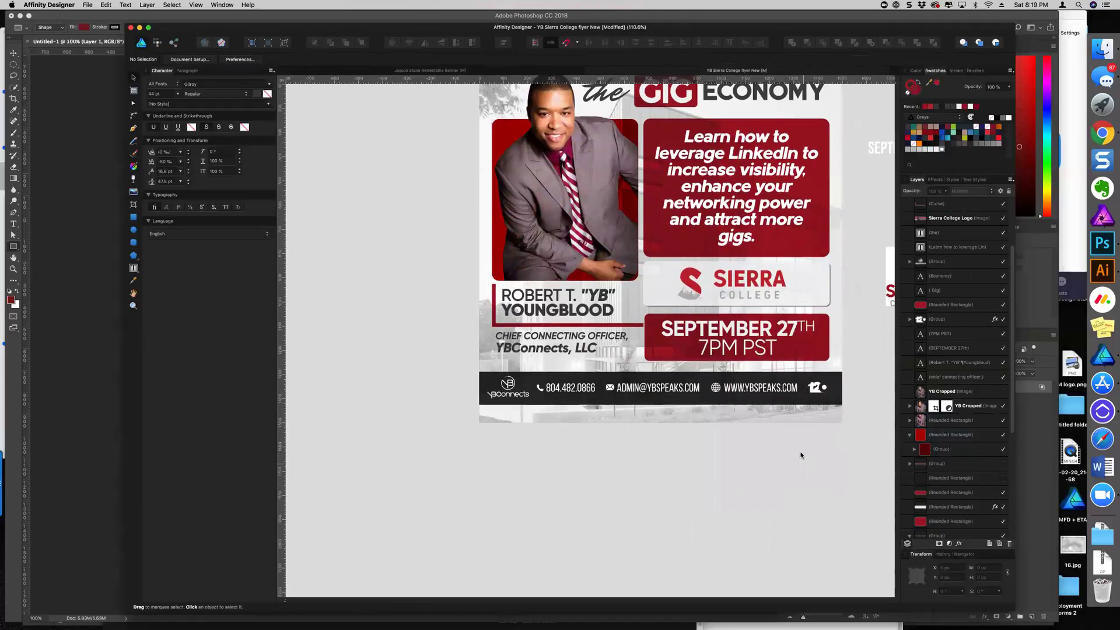
Draw a horizontal Pen line along the footer's bottom edge with Multiply blending
{"action": "scroll", "coordinate": [800, 453], "scroll_direction": "right", "scroll_amount": 4}
{"action": "left_click", "coordinate": [134, 128]}
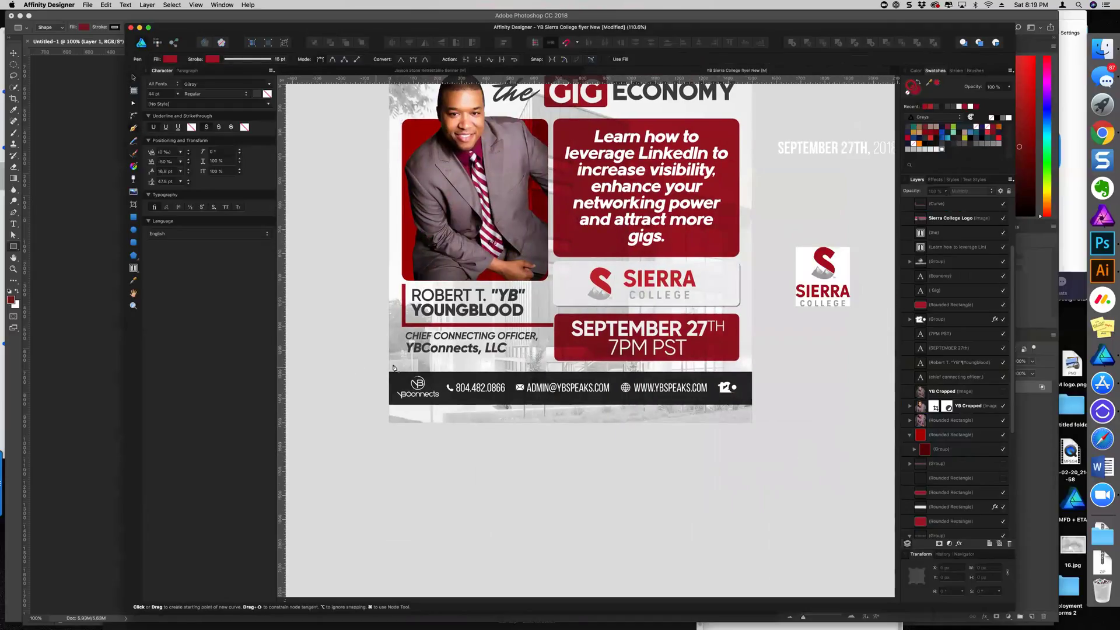
{"action": "left_click", "coordinate": [388, 405]}
{"action": "left_click", "coordinate": [760, 420]}
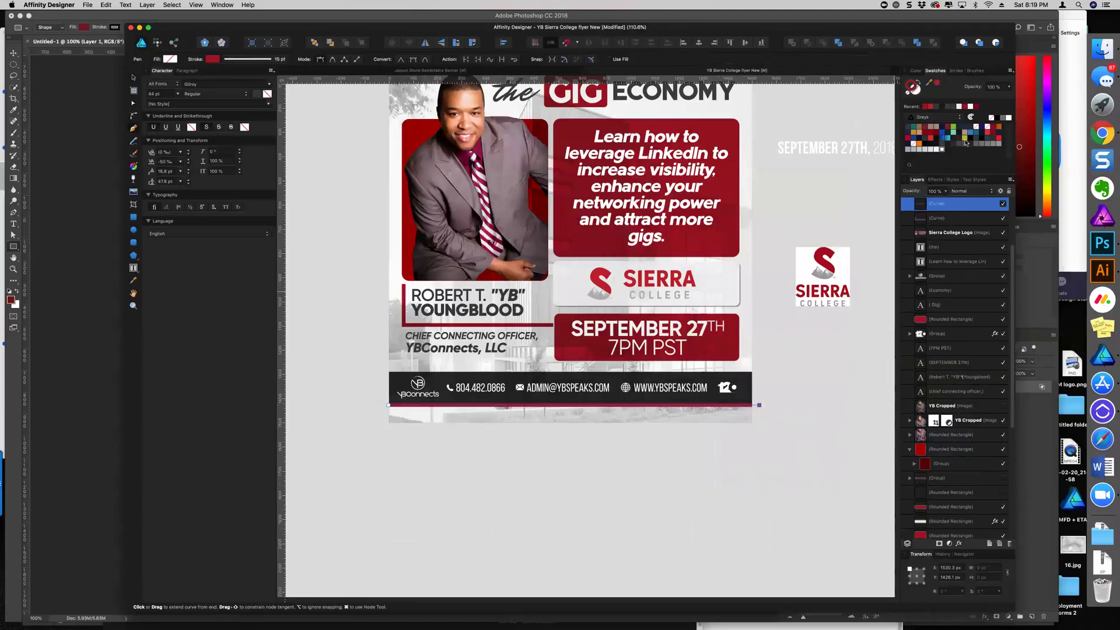
{"action": "left_click", "coordinate": [968, 191]}
{"action": "left_click", "coordinate": [962, 212]}
Nudge the red footer line slightly lower to sit on the bar's bottom edge
{"action": "left_click", "coordinate": [133, 78]}
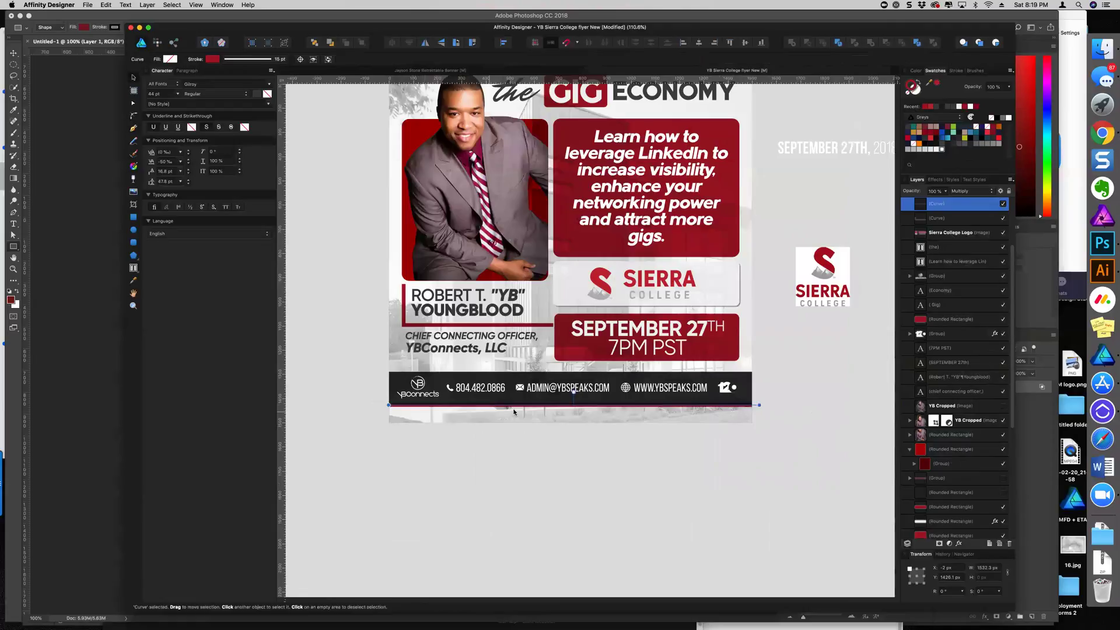
{"action": "scroll", "coordinate": [525, 411], "scroll_direction": "up", "scroll_amount": 2}
{"action": "left_click", "coordinate": [563, 410]}
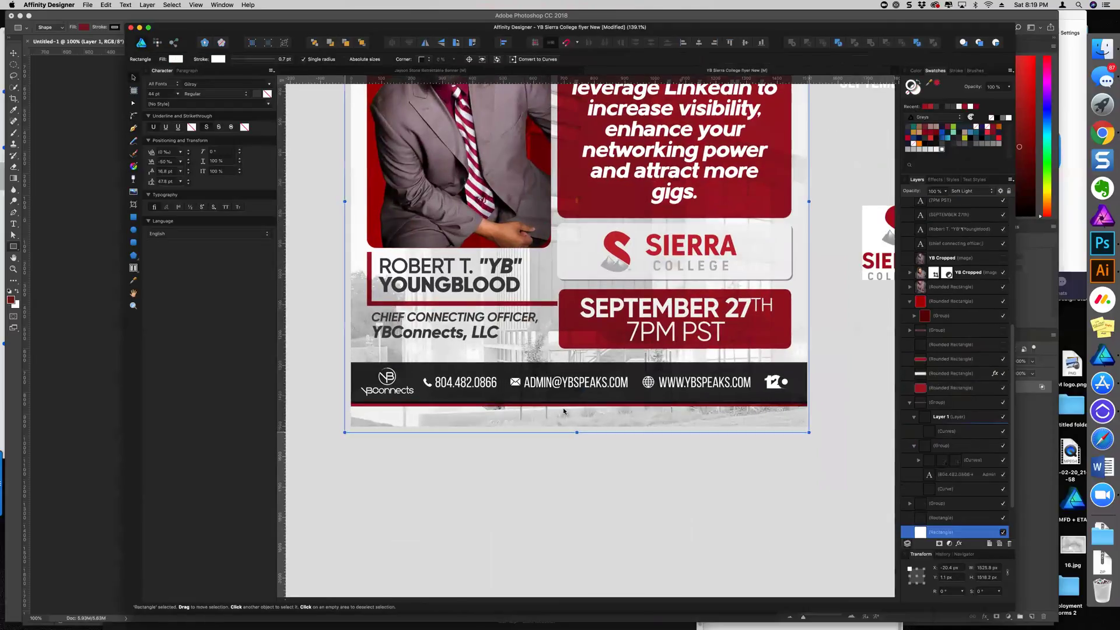
{"action": "double_click", "coordinate": [567, 405]}
{"action": "key", "text": "v"}
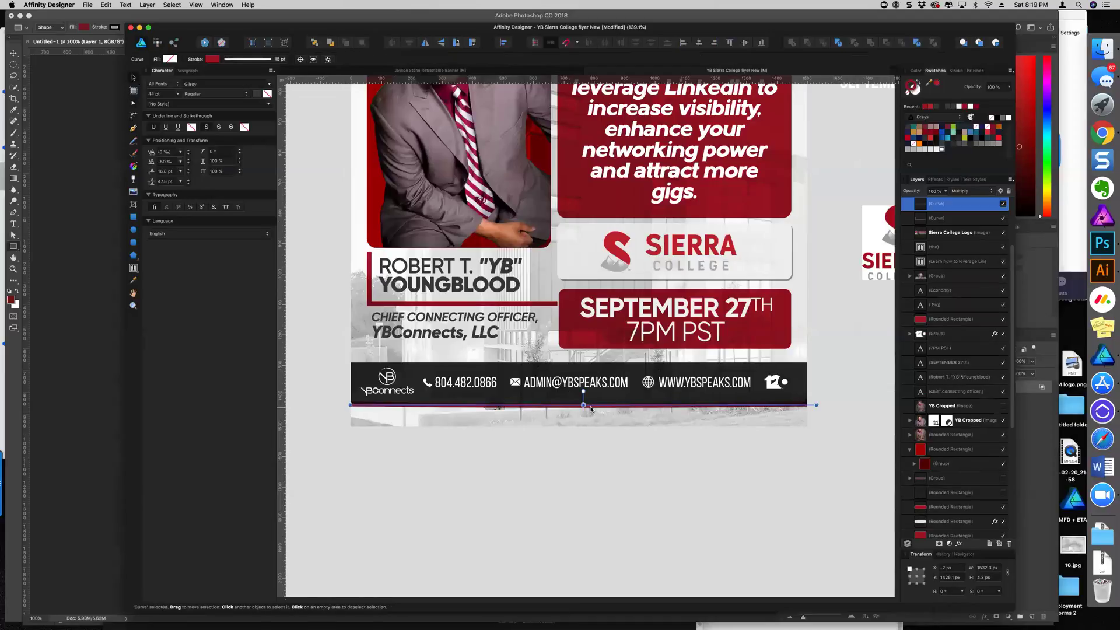
{"action": "left_click_drag", "start_coordinate": [590, 410], "coordinate": [591, 411]}
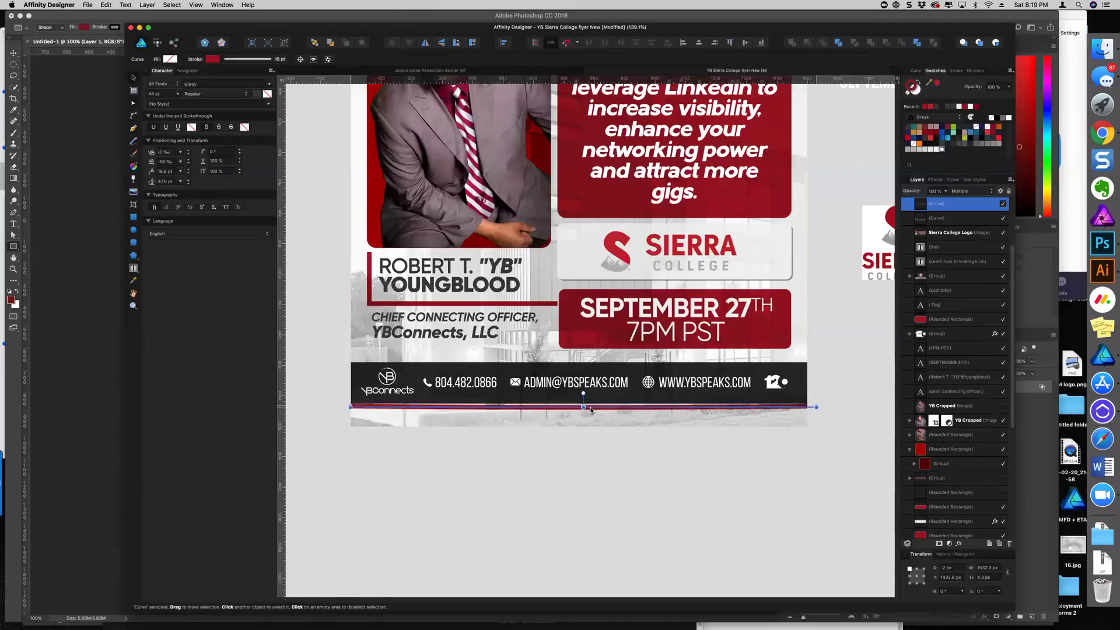
{"action": "left_click", "coordinate": [614, 431]}
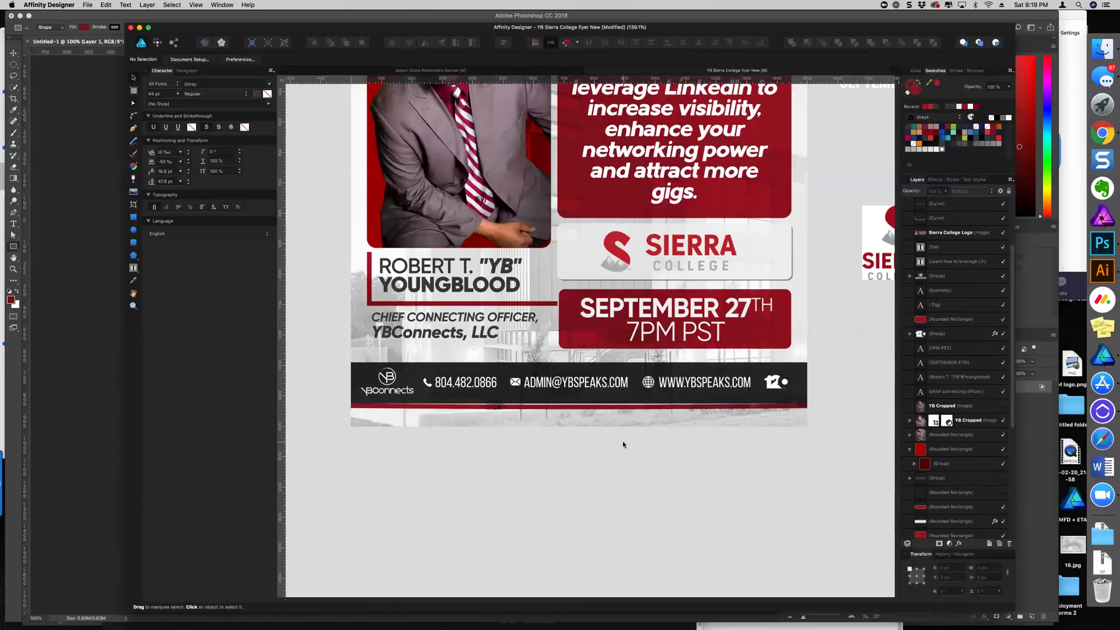
{"action": "left_click", "coordinate": [591, 408]}
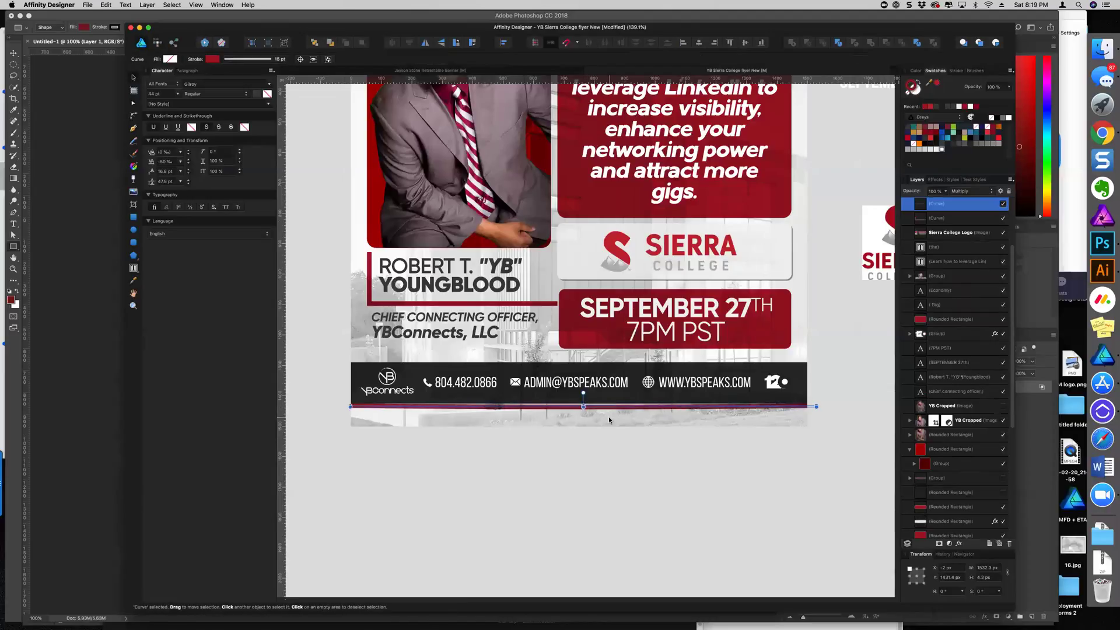
{"action": "key", "text": "super+z"}
{"action": "key", "text": "shift+Down"}
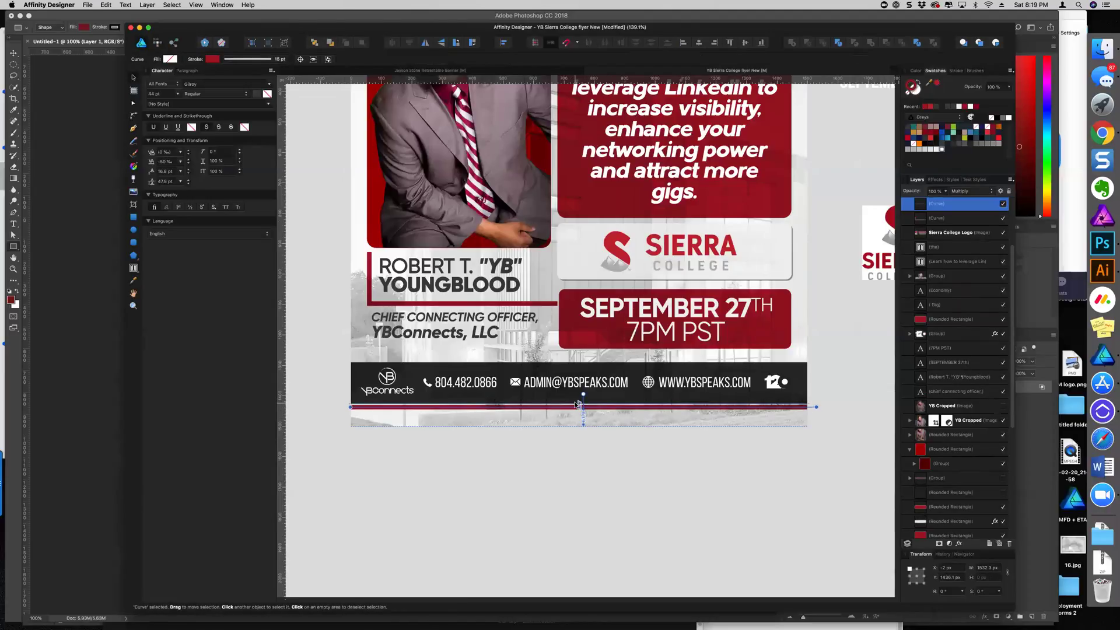
{"action": "left_click", "coordinate": [588, 489]}
{"action": "scroll", "coordinate": [589, 489], "scroll_direction": "down", "scroll_amount": 5}
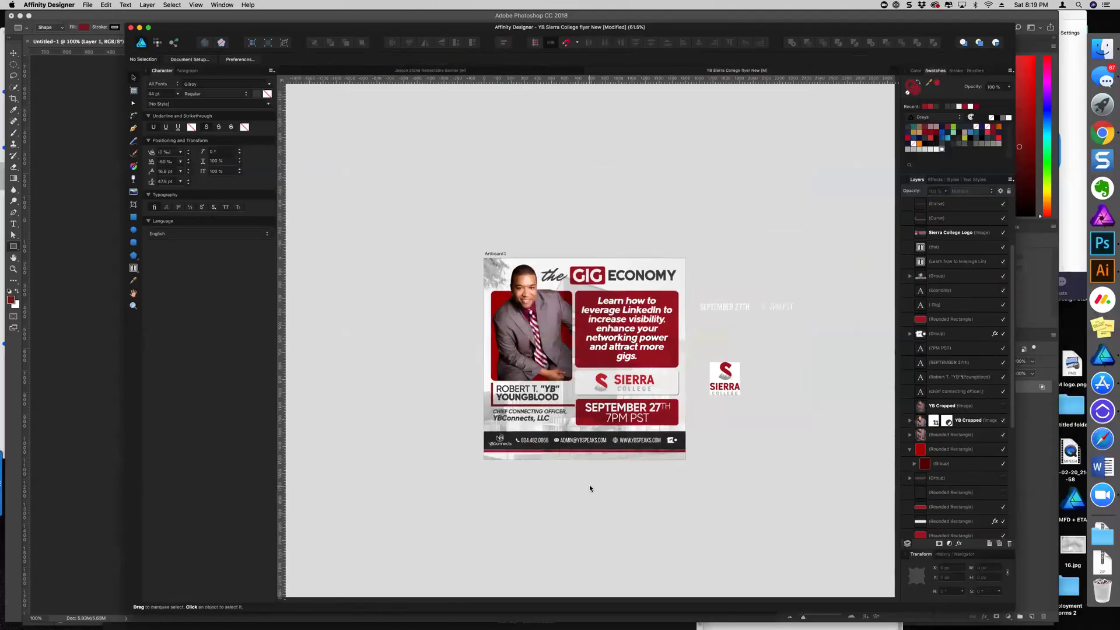
{"action": "scroll", "coordinate": [587, 474], "scroll_direction": "up", "scroll_amount": 3}
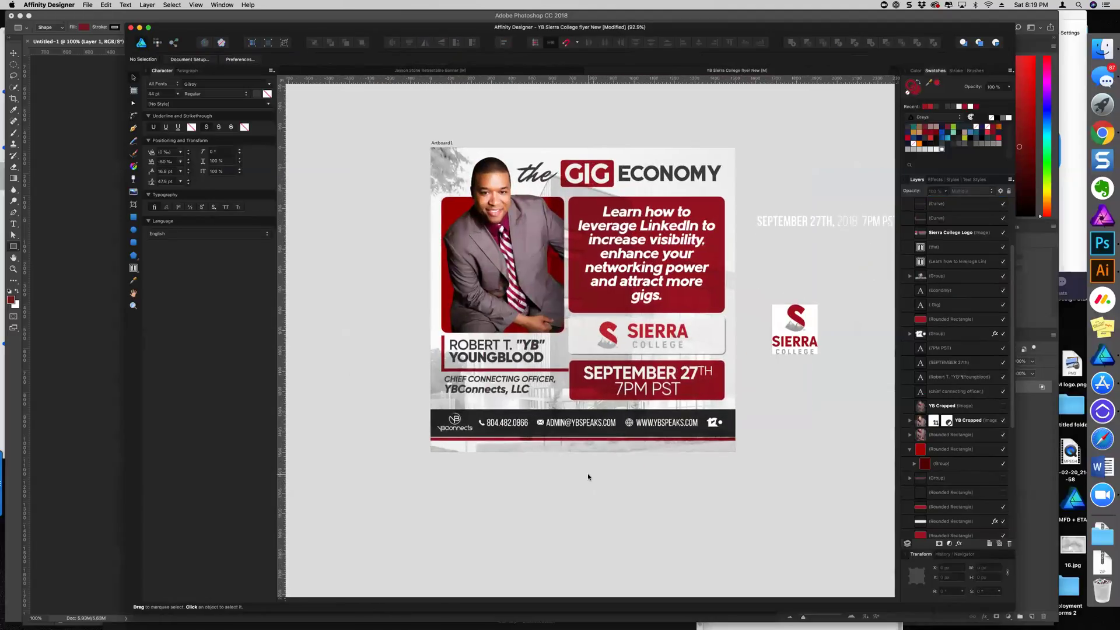